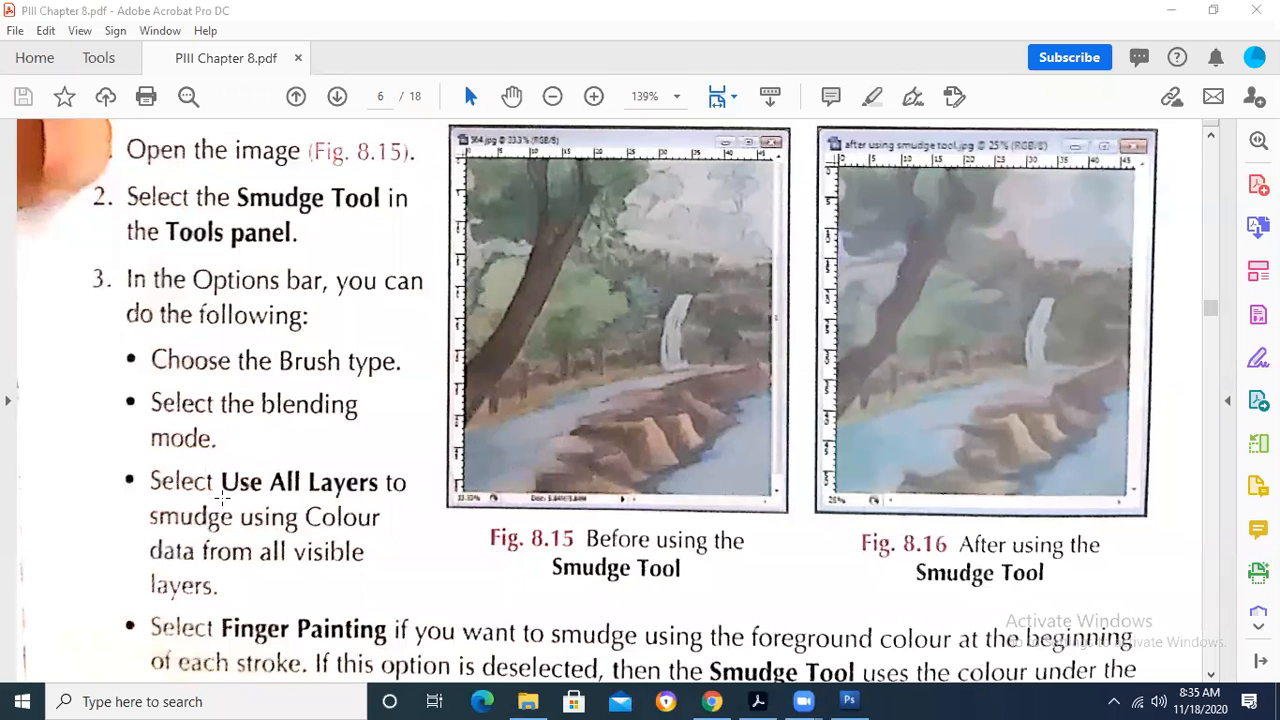
# - Read the Smudge Tool section of the PDF and select the phrase "wet paint smudged with a finger."
pyautogui.click(222, 497)
pyautogui.scroll(-4, 224, 490)
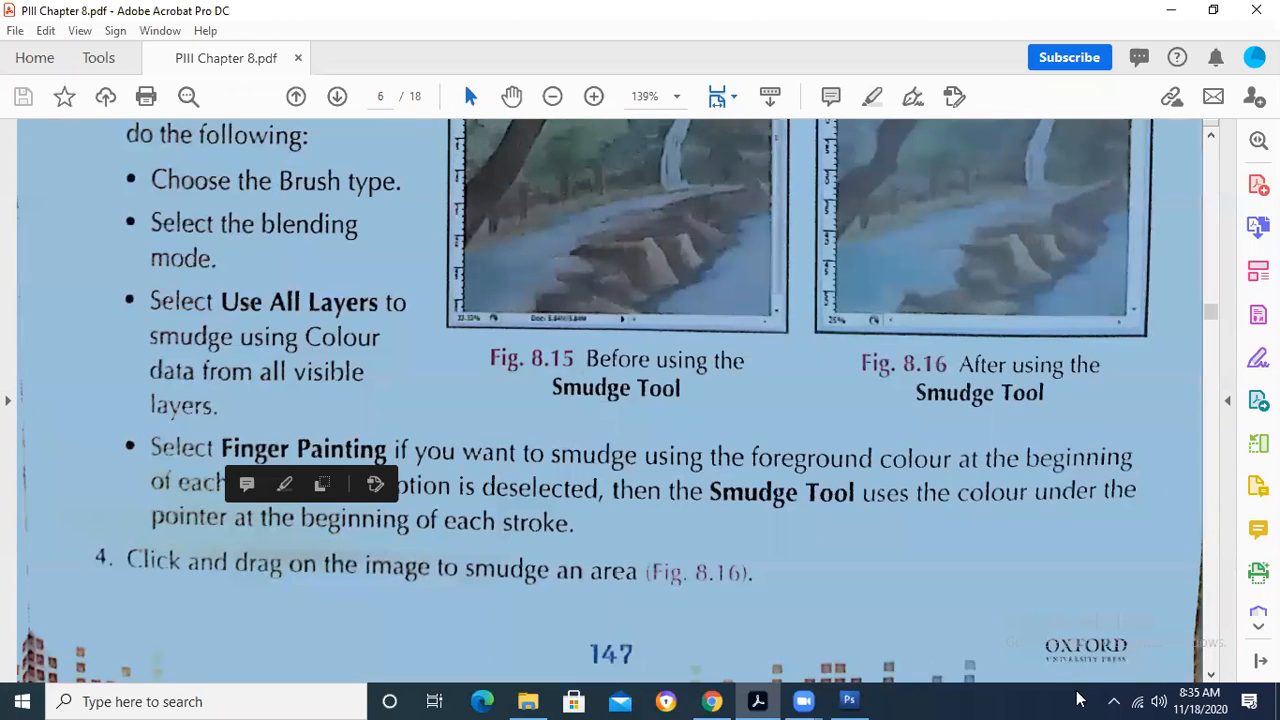
pyautogui.scroll(-1, 458, 444)
pyautogui.scroll(1, 458, 444)
pyautogui.click(454, 438)
pyautogui.scroll(9, 454, 438)
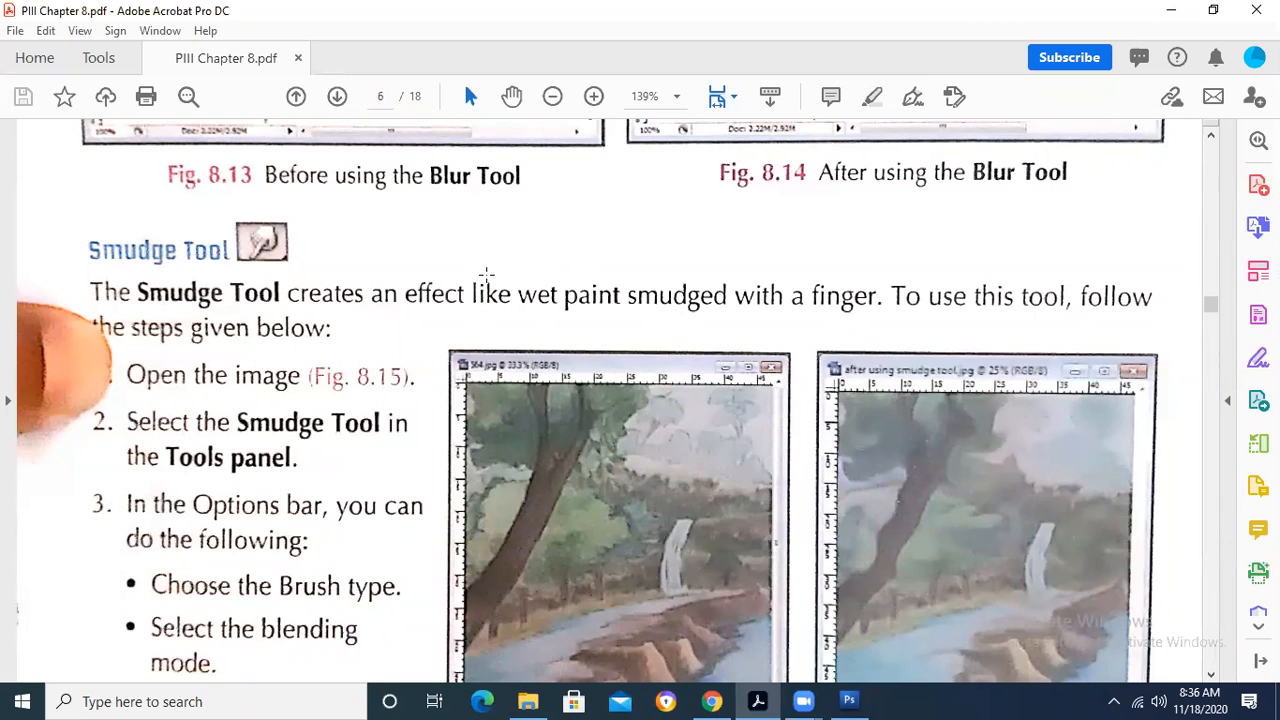
pyautogui.moveTo(518, 294); pyautogui.dragTo(896, 298)
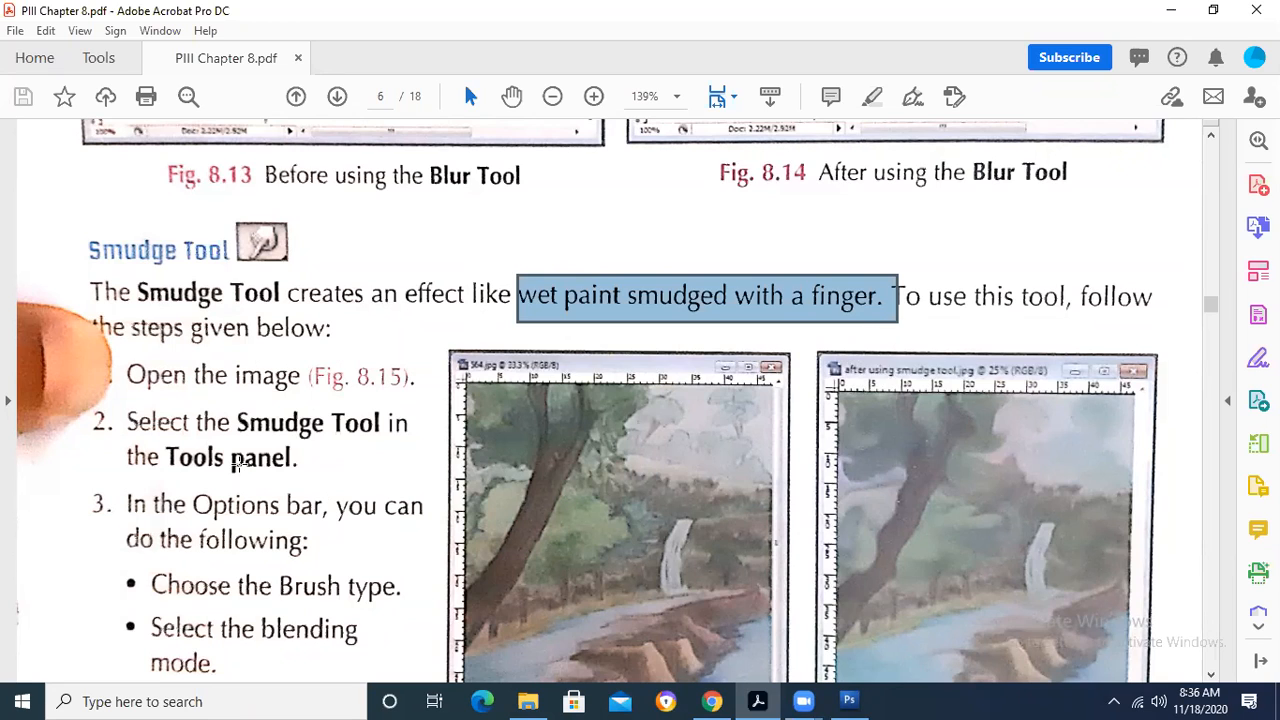
# - Switch to Photoshop and open the Background and horse images from the Lab Activity 1 folder
pyautogui.click(849, 701)
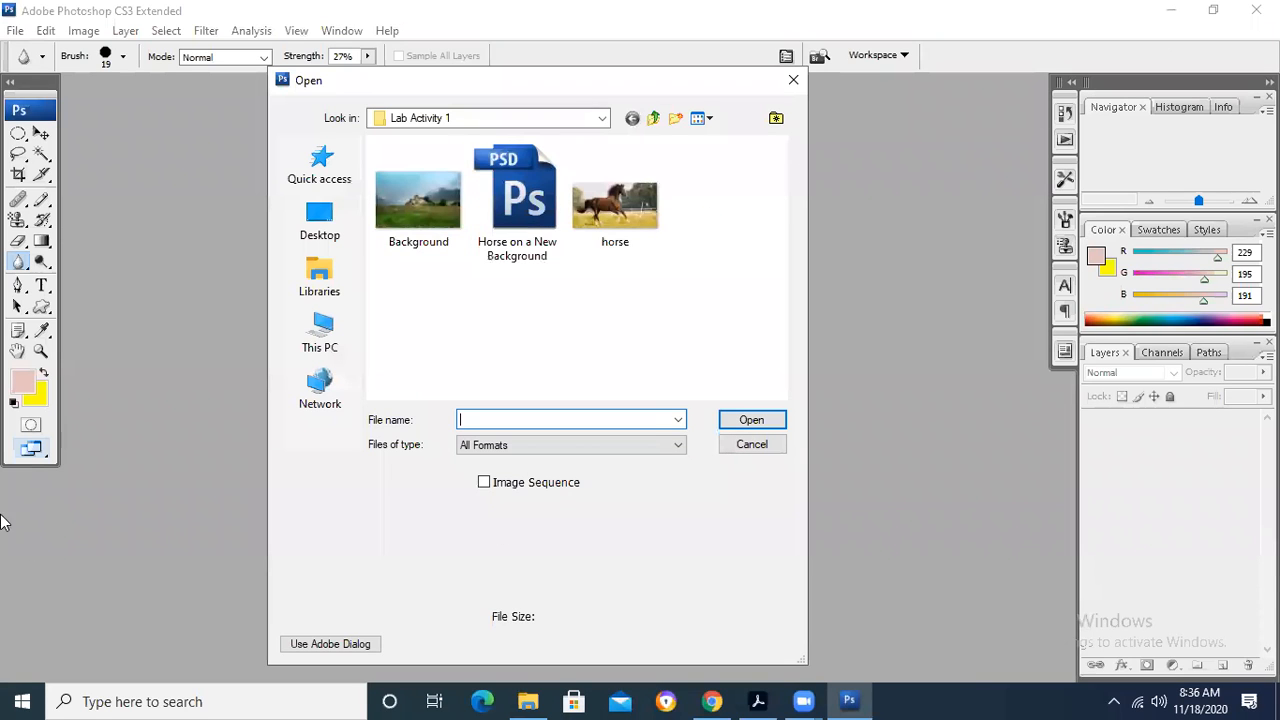
pyautogui.click(418, 198)
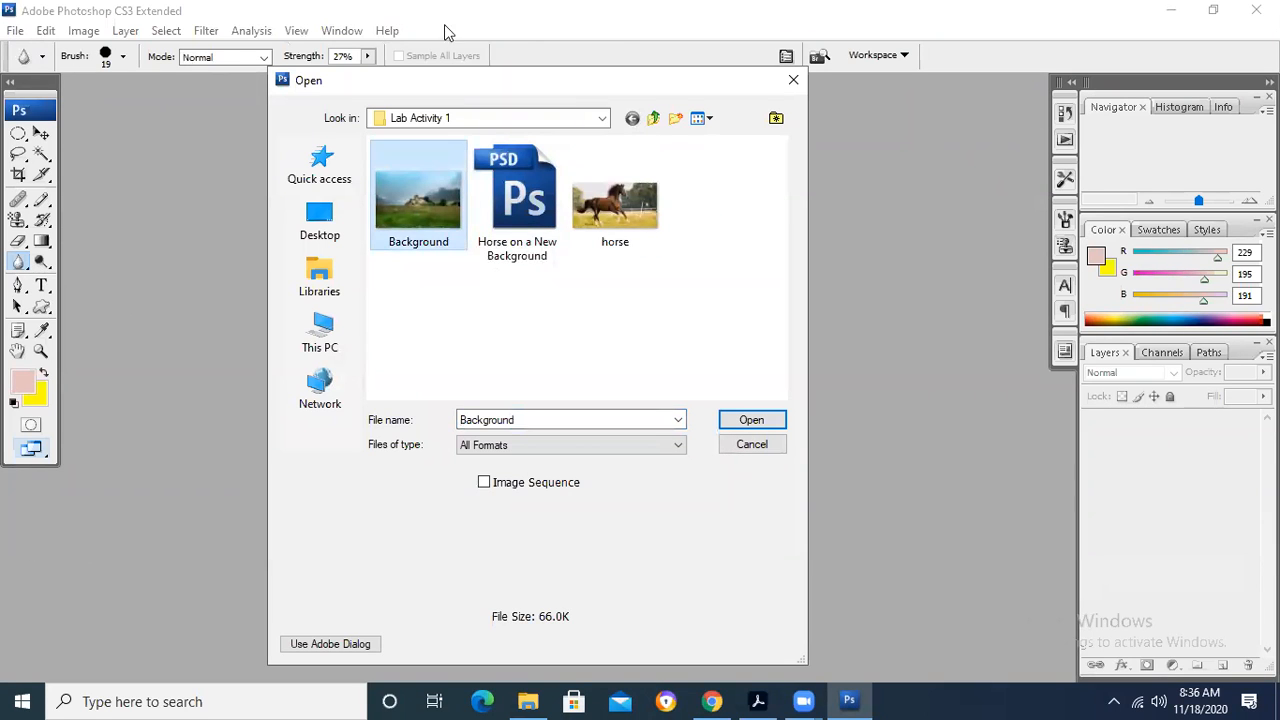
pyautogui.keyDown('ctrl'); pyautogui.click(615, 200); pyautogui.keyUp('ctrl')
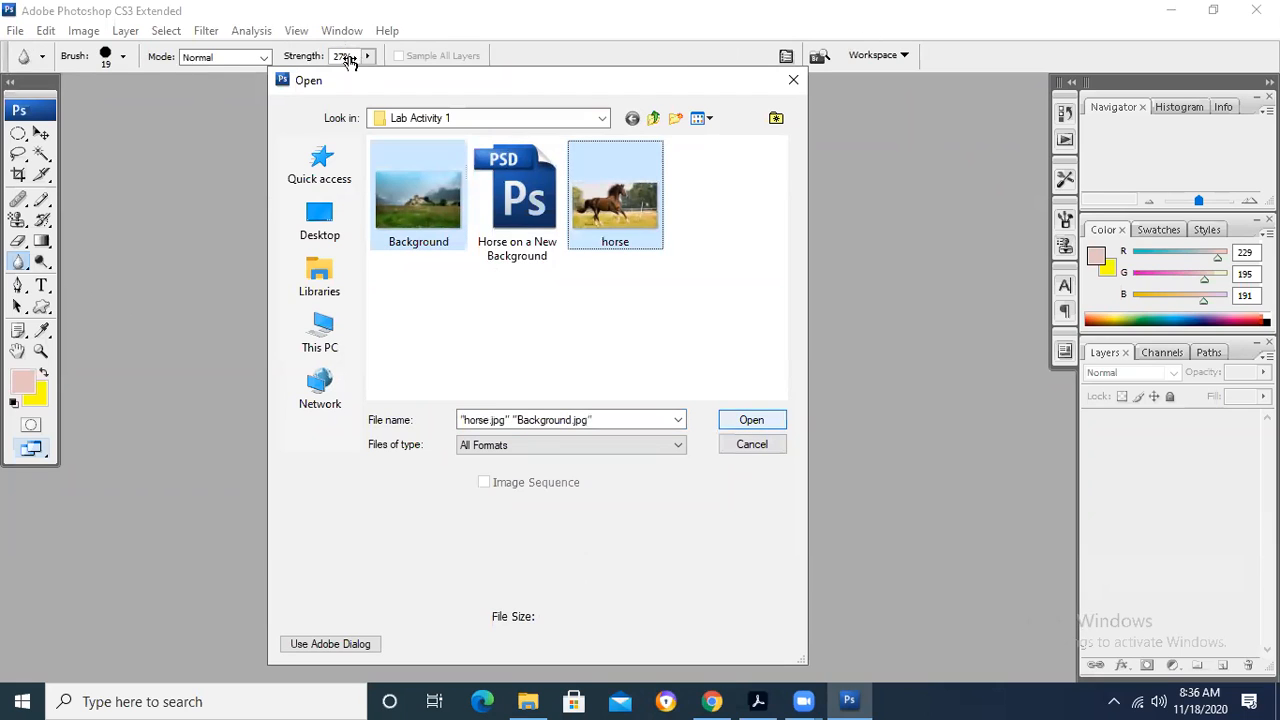
pyautogui.press('Return')
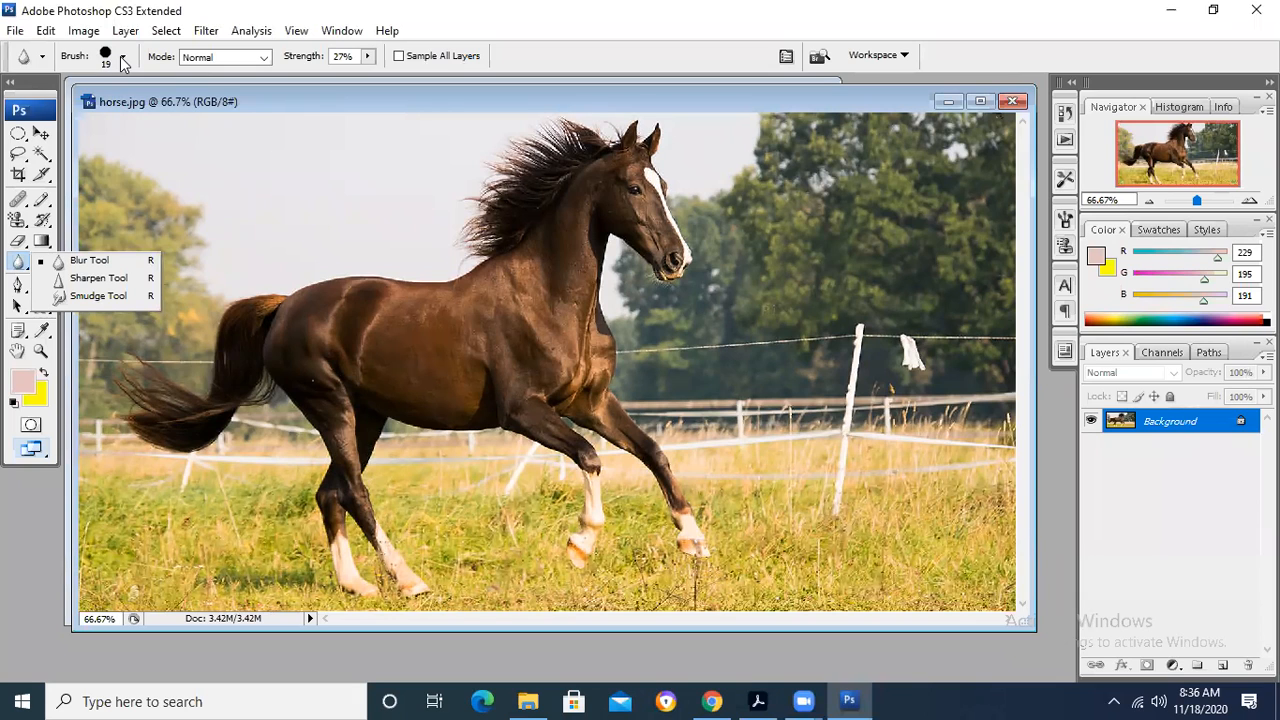
# - Activate the Smudge Tool and review its blending modes and strength setting, keeping Normal mode and 50% strength
pyautogui.click(129, 296)
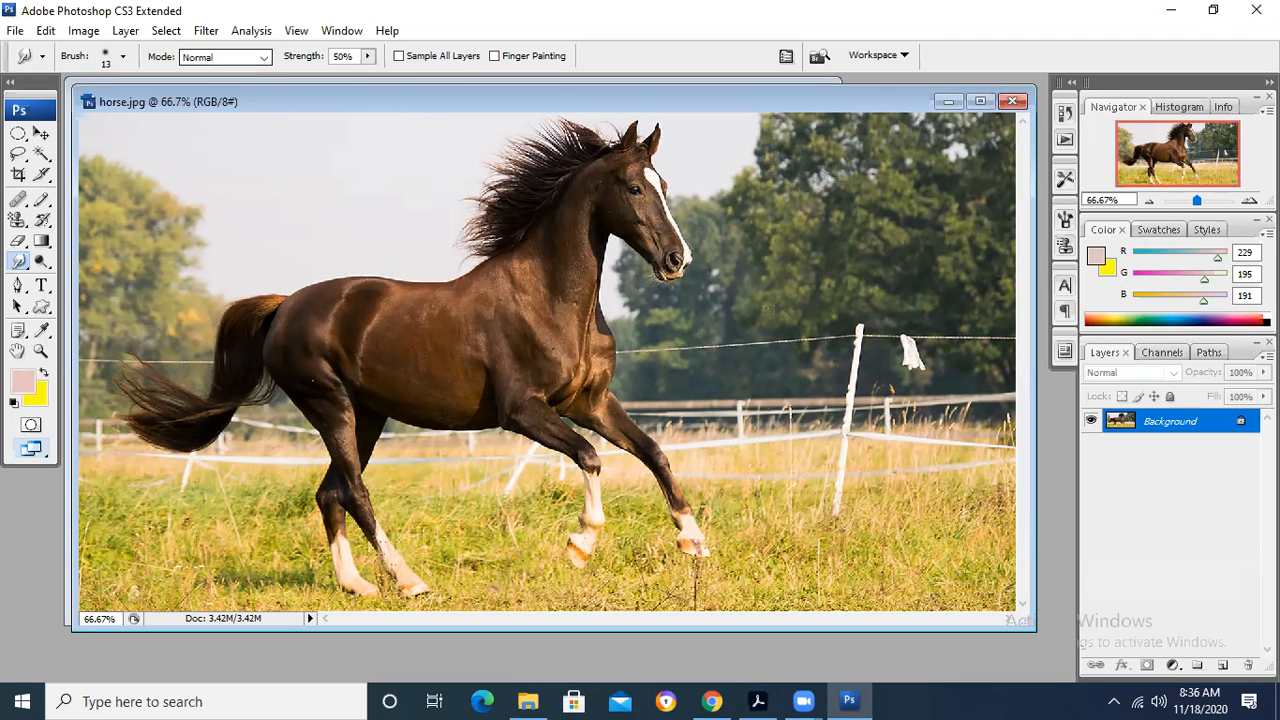
pyautogui.click(263, 57)
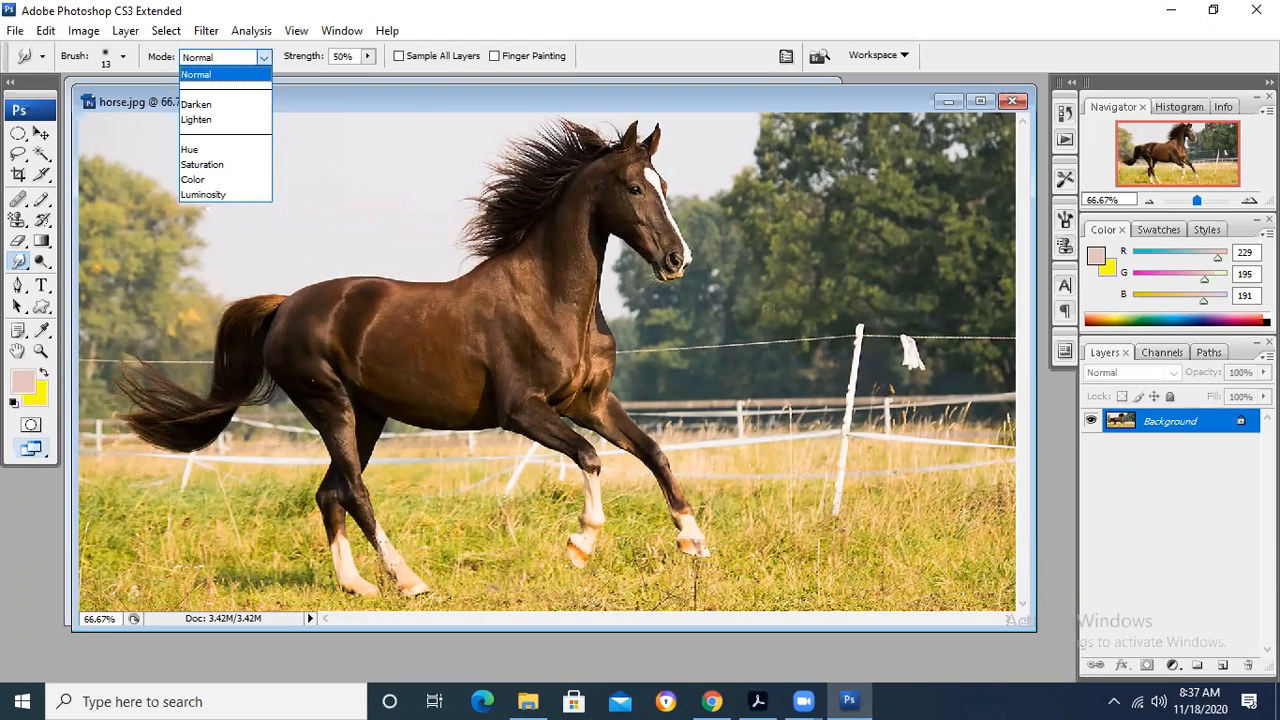
pyautogui.click(263, 57)
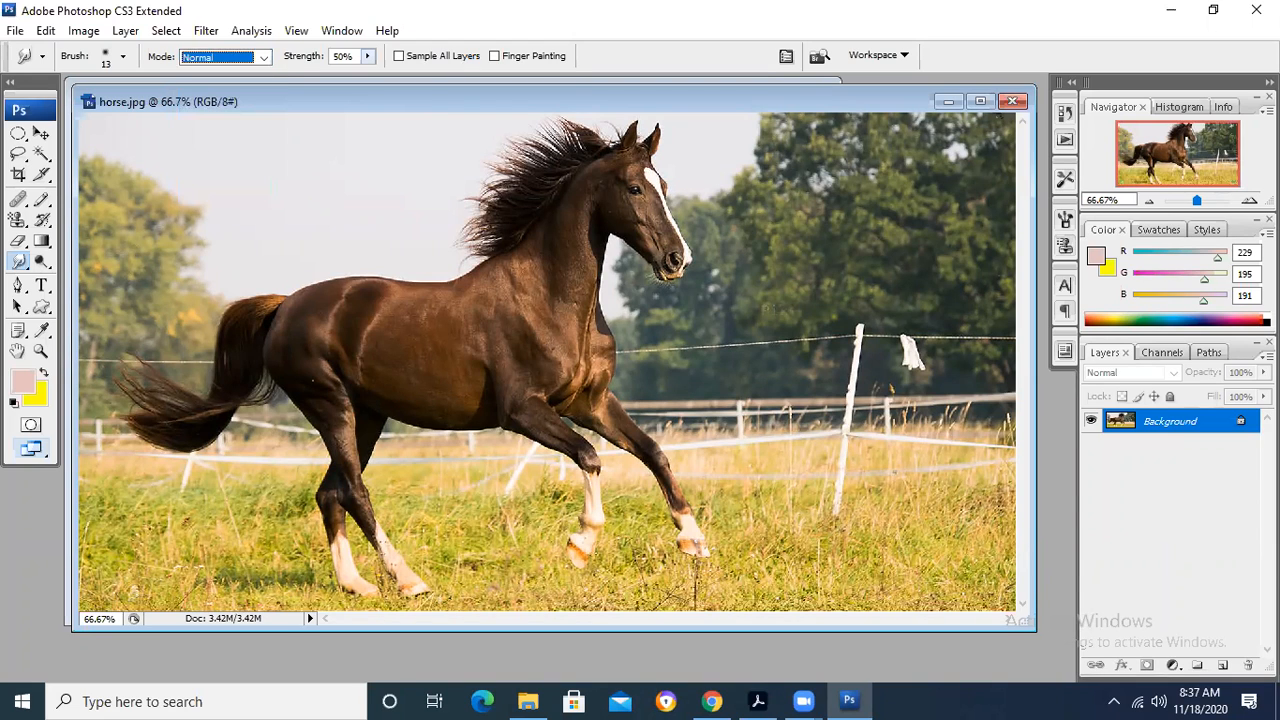
pyautogui.click(368, 57)
pyautogui.click(368, 57)
pyautogui.click(368, 57)
pyautogui.click(368, 57)
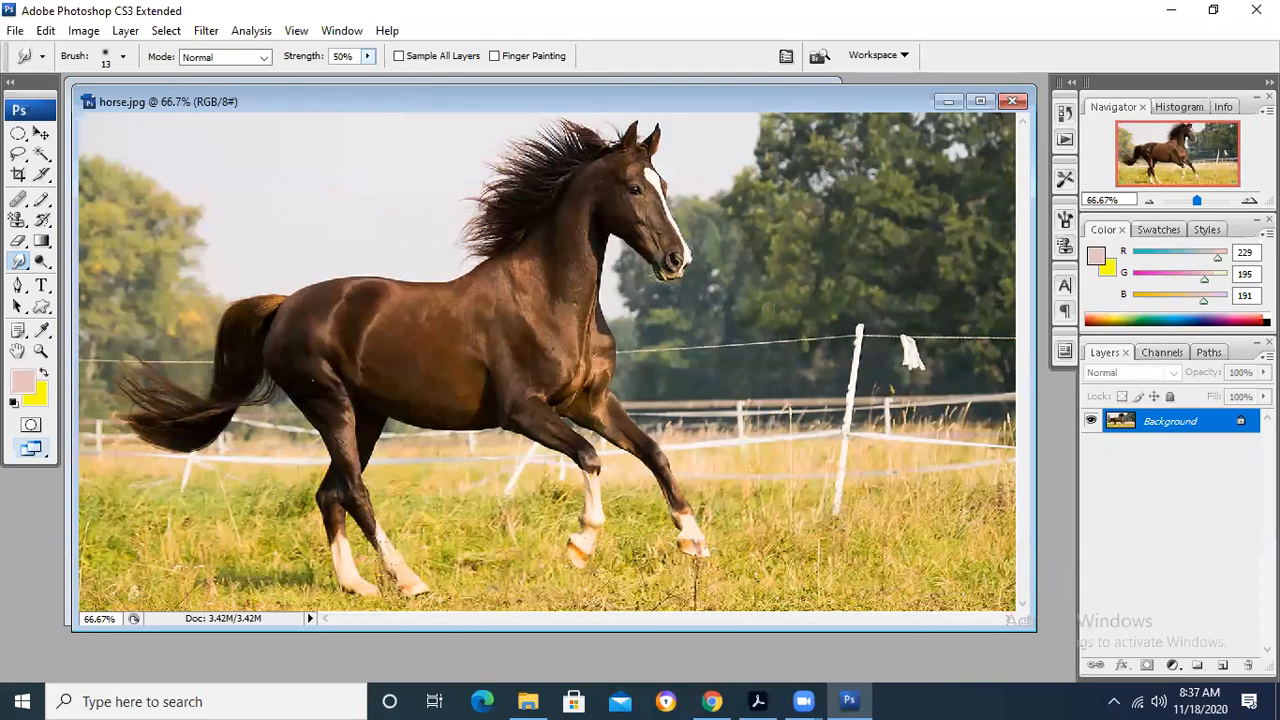
pyautogui.click(368, 57)
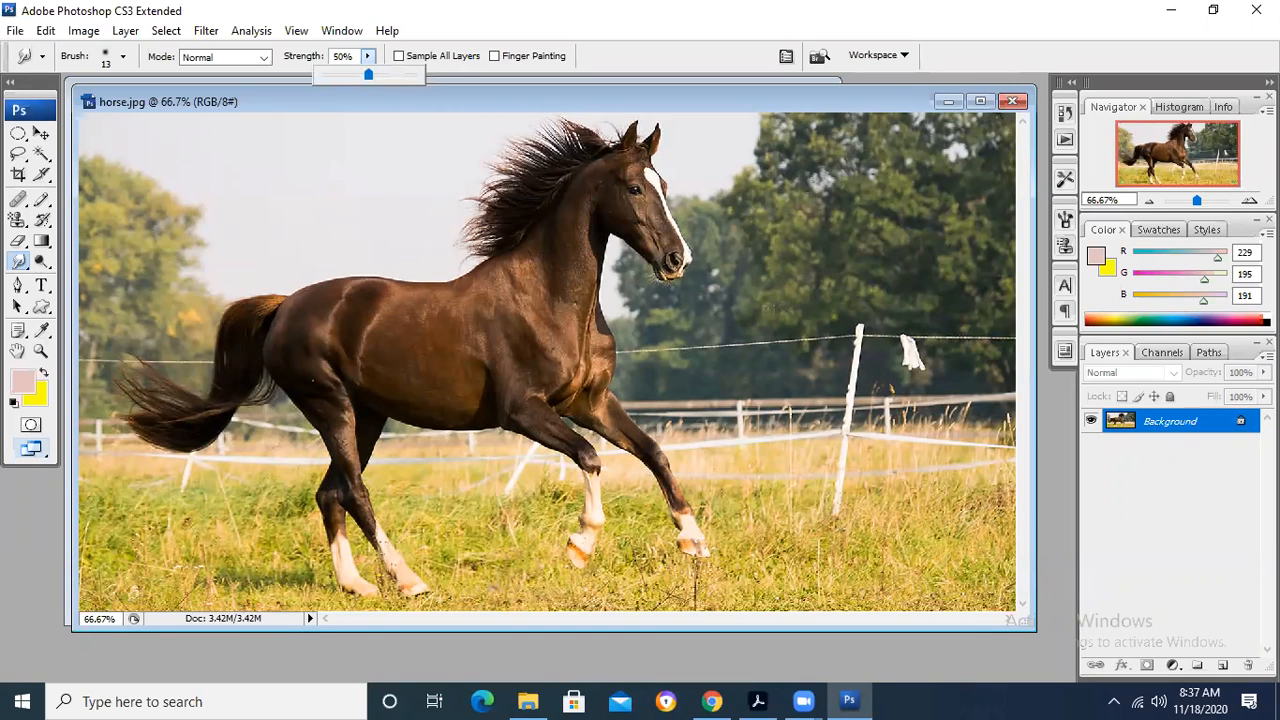
# - Choose the hard round 19 px brush for the Smudge Tool and enlarge its diameter to 70 px
pyautogui.click(123, 57)
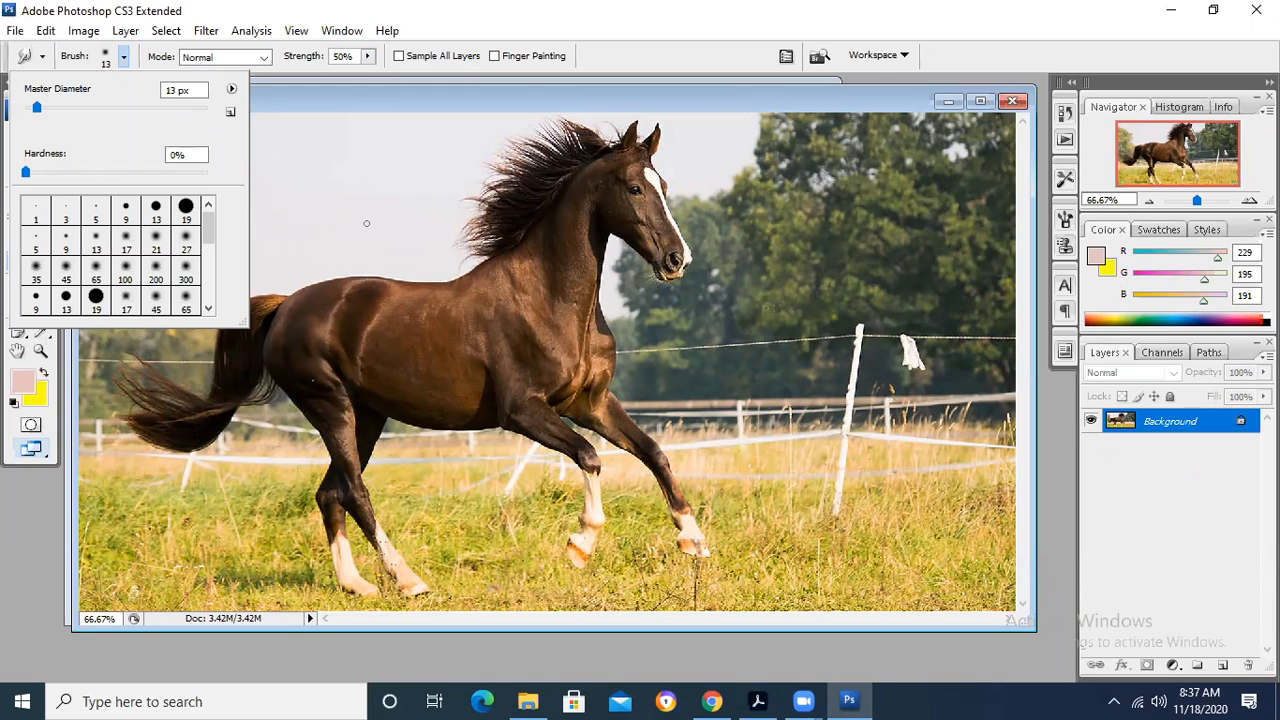
pyautogui.click(186, 210)
pyautogui.click(88, 107)
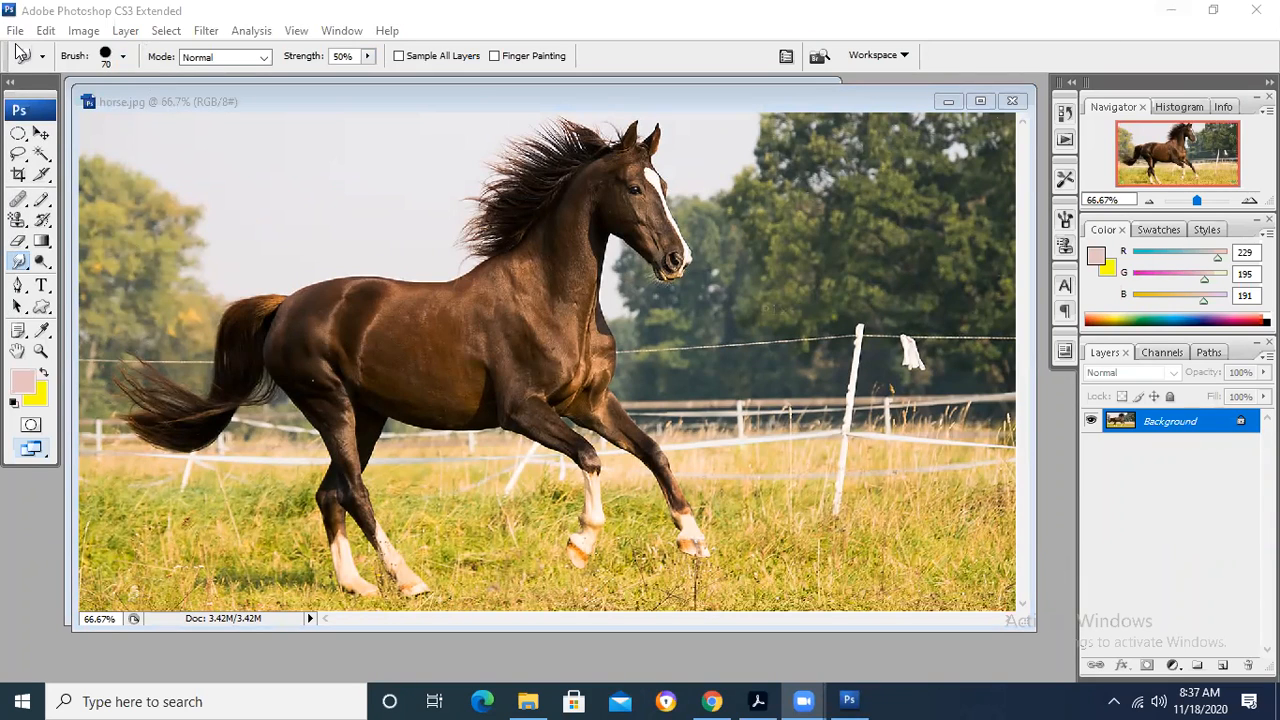
pyautogui.click(40, 56)
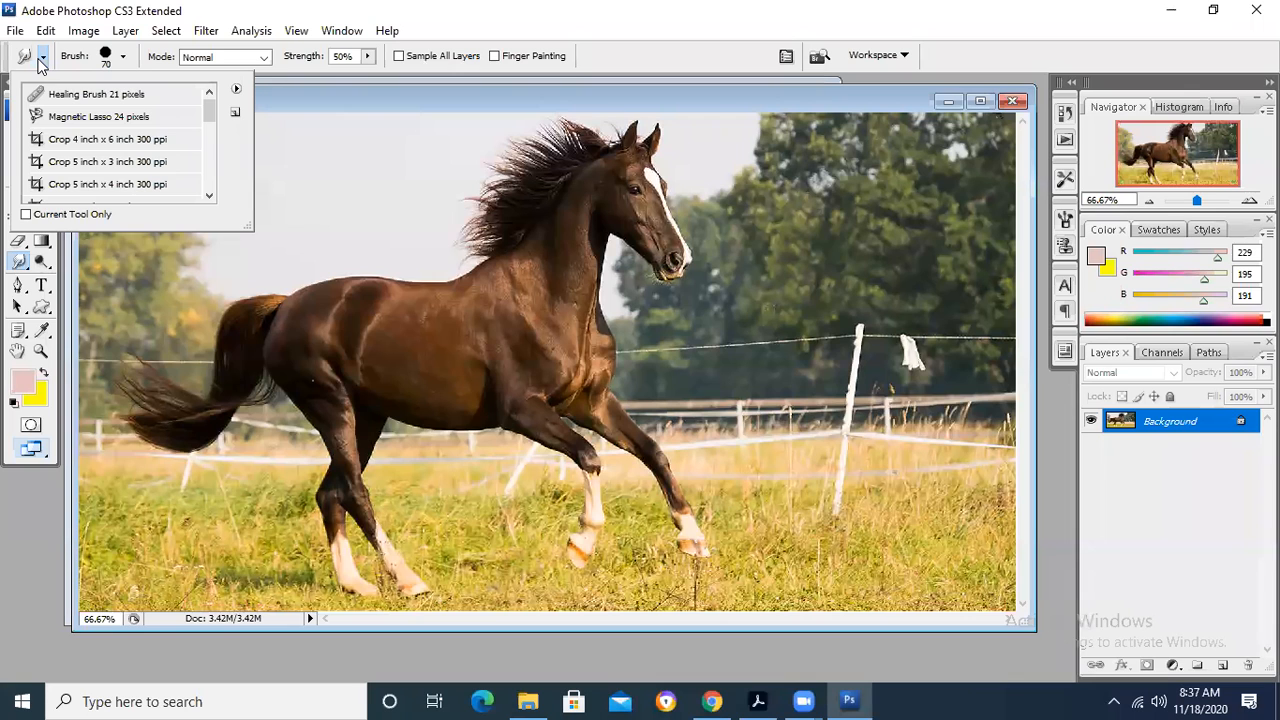
pyautogui.click(176, 8)
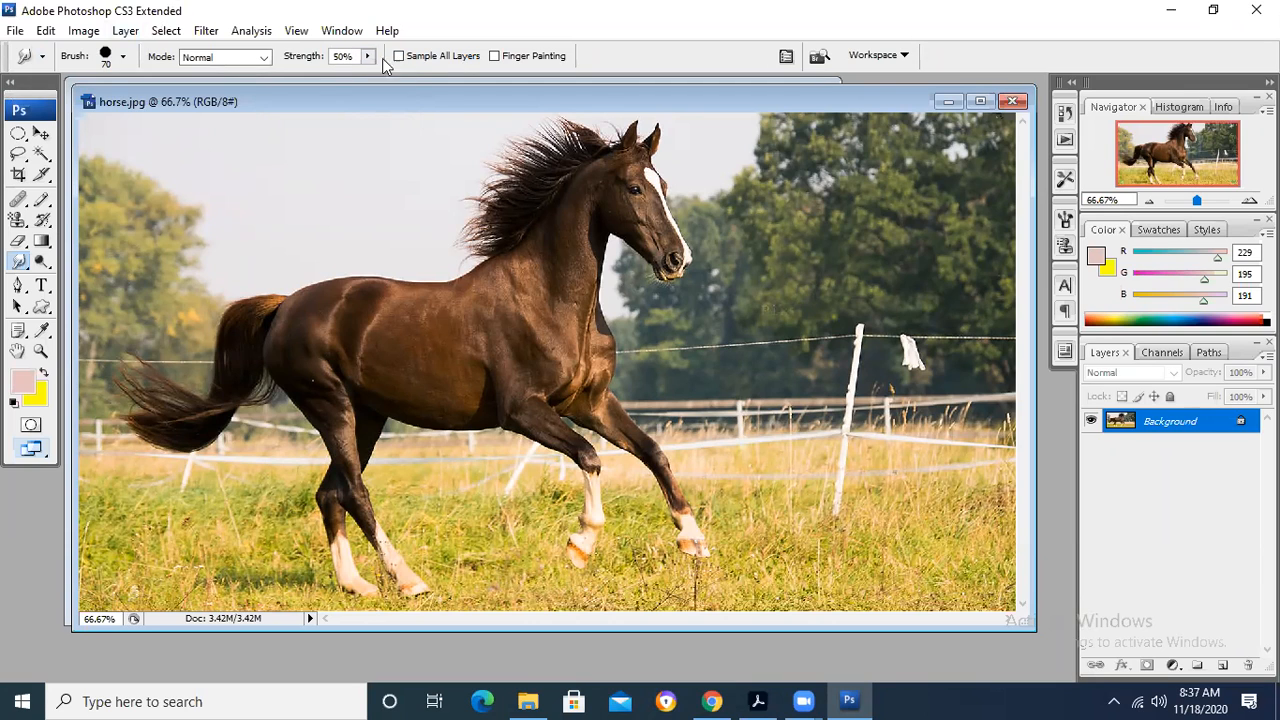
# - Try smudging the horse's head and mane at 50% strength and undo the stroke
pyautogui.moveTo(607, 190)
pyautogui.mouseDown()
pyautogui.moveTo(658, 193)
pyautogui.moveTo(613, 182)
pyautogui.moveTo(638, 211)
pyautogui.moveTo(590, 218)
pyautogui.moveTo(656, 221)
pyautogui.moveTo(554, 224)
pyautogui.moveTo(645, 213)
pyautogui.moveTo(562, 152)
pyautogui.moveTo(542, 196)
pyautogui.moveTo(577, 266)
pyautogui.mouseUp()
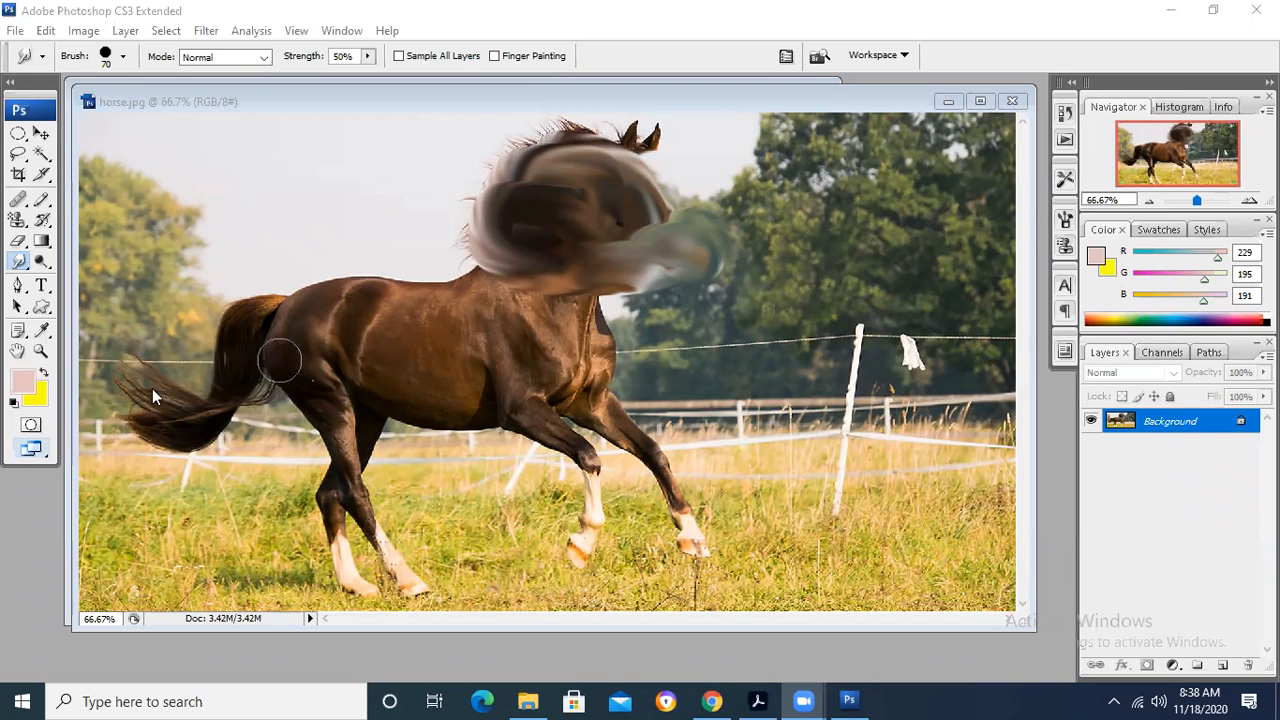
pyautogui.click(308, 100)
pyautogui.hotkey('ctrl', 'z')
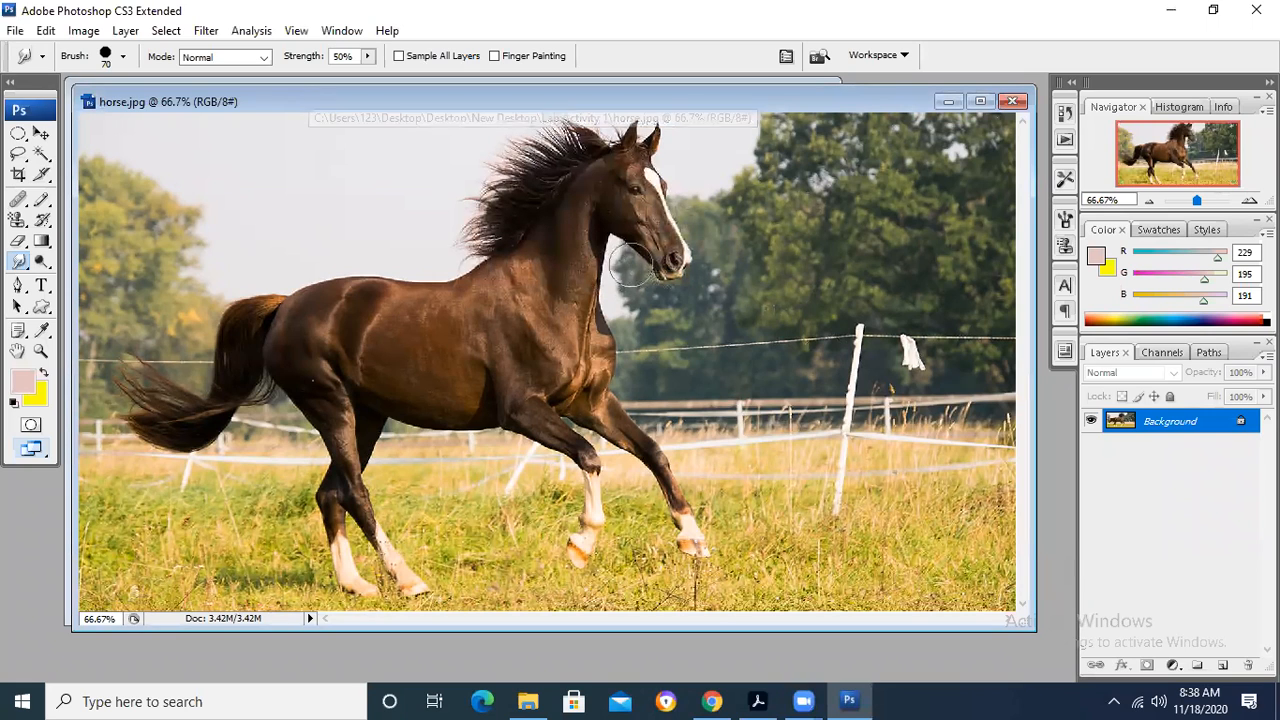
# - Set the smudge strength to 20% and smudge the horse's head, mane, muzzle and ears
pyautogui.click(304, 61)
pyautogui.write('49')
pyautogui.press('Return')
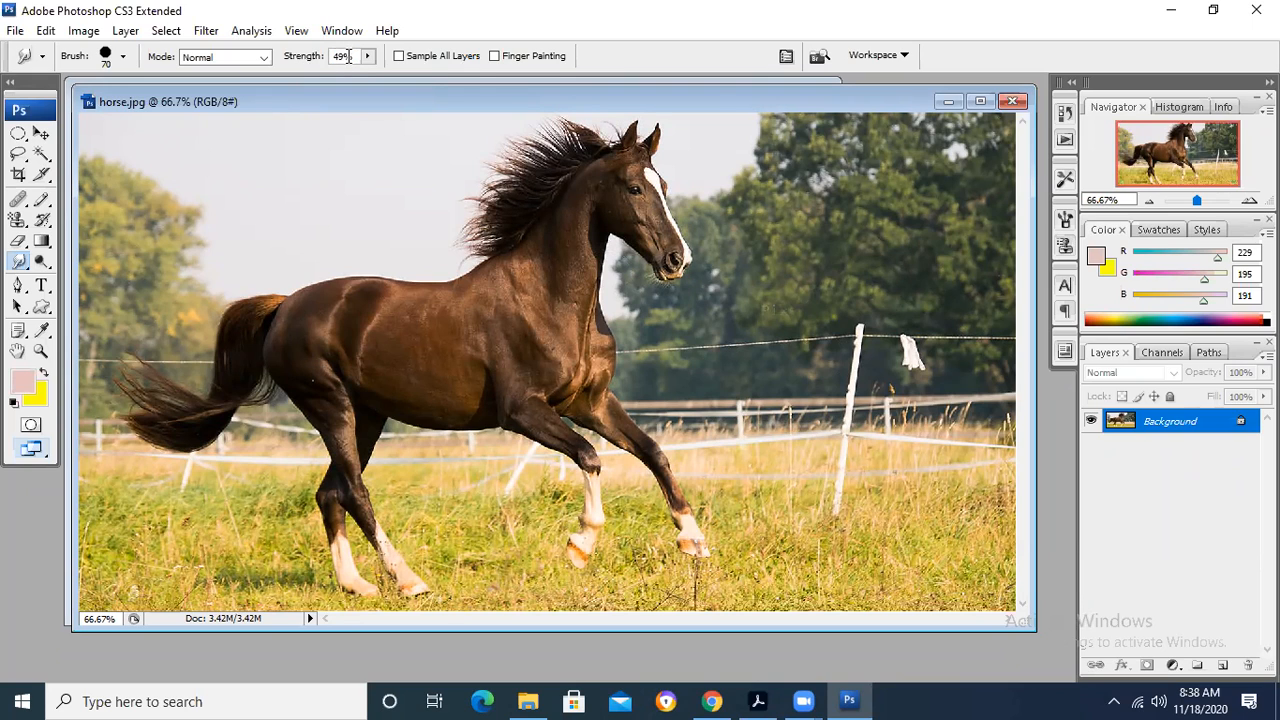
pyautogui.press('BackSpace')
pyautogui.press('BackSpace')
pyautogui.write('20')
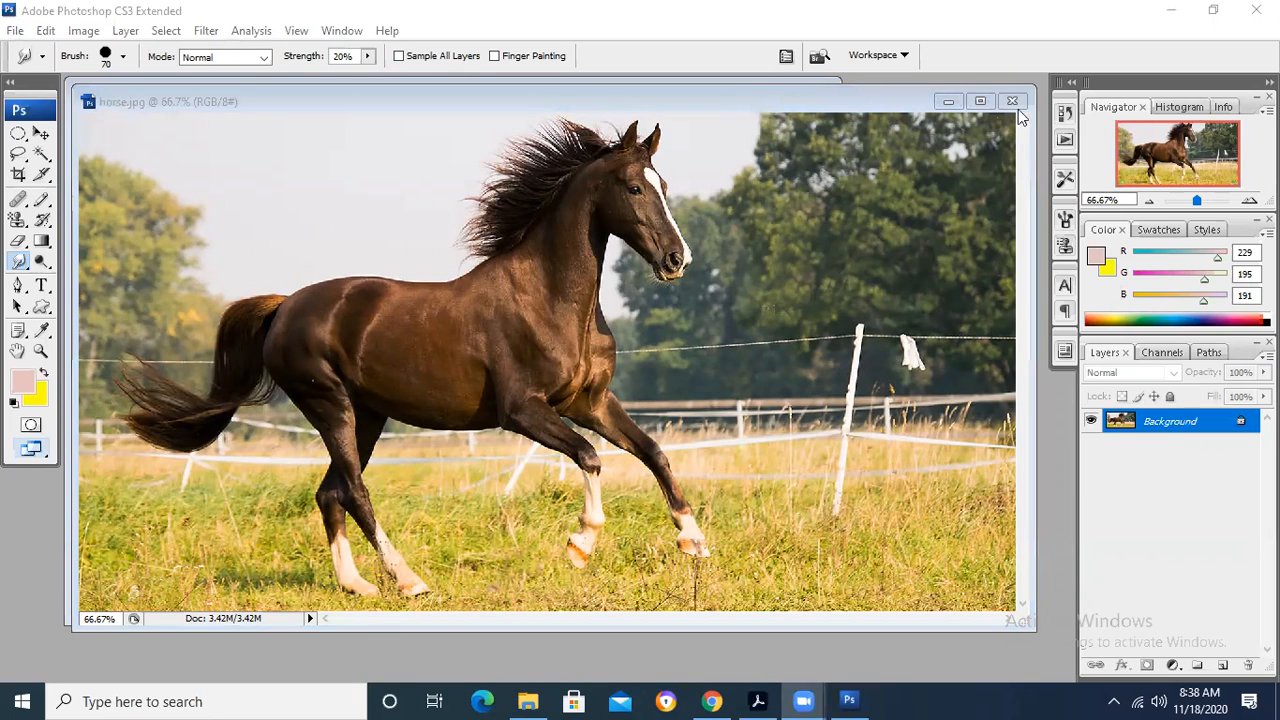
pyautogui.click(620, 262)
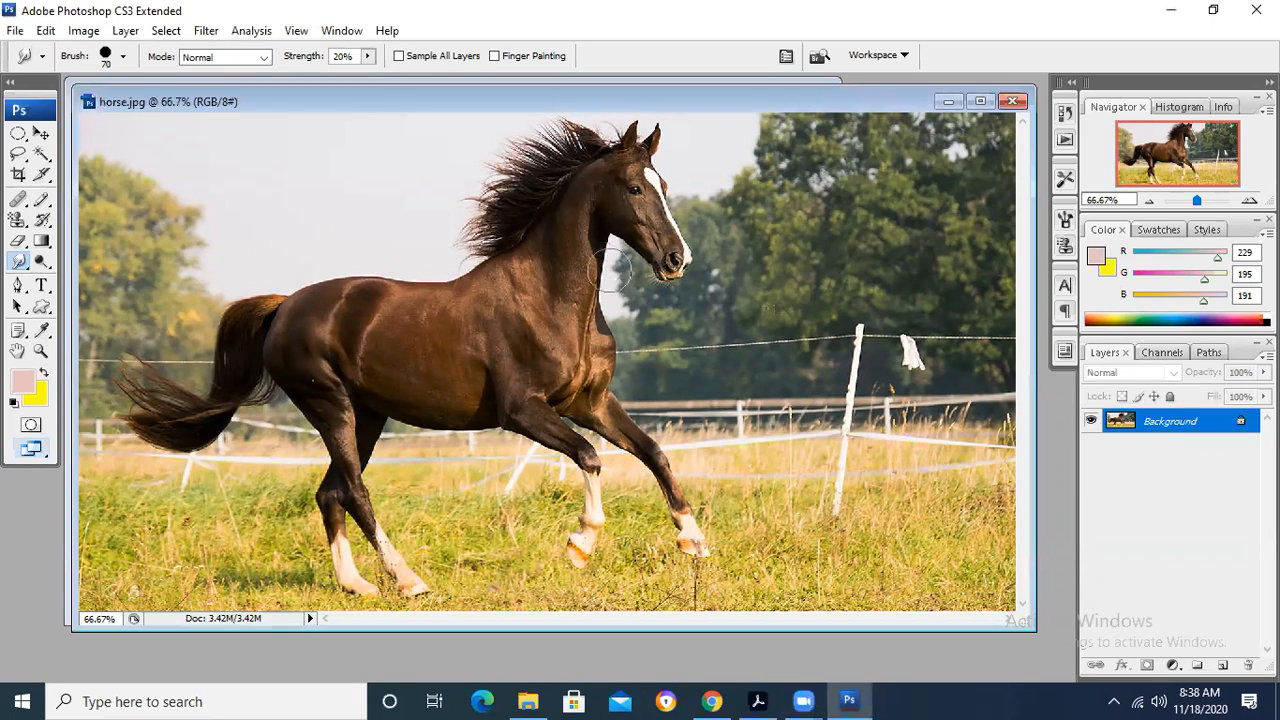
pyautogui.moveTo(601, 207)
pyautogui.mouseDown()
pyautogui.moveTo(585, 229)
pyautogui.moveTo(595, 200)
pyautogui.moveTo(500, 190)
pyautogui.moveTo(566, 229)
pyautogui.moveTo(677, 246)
pyautogui.mouseUp()
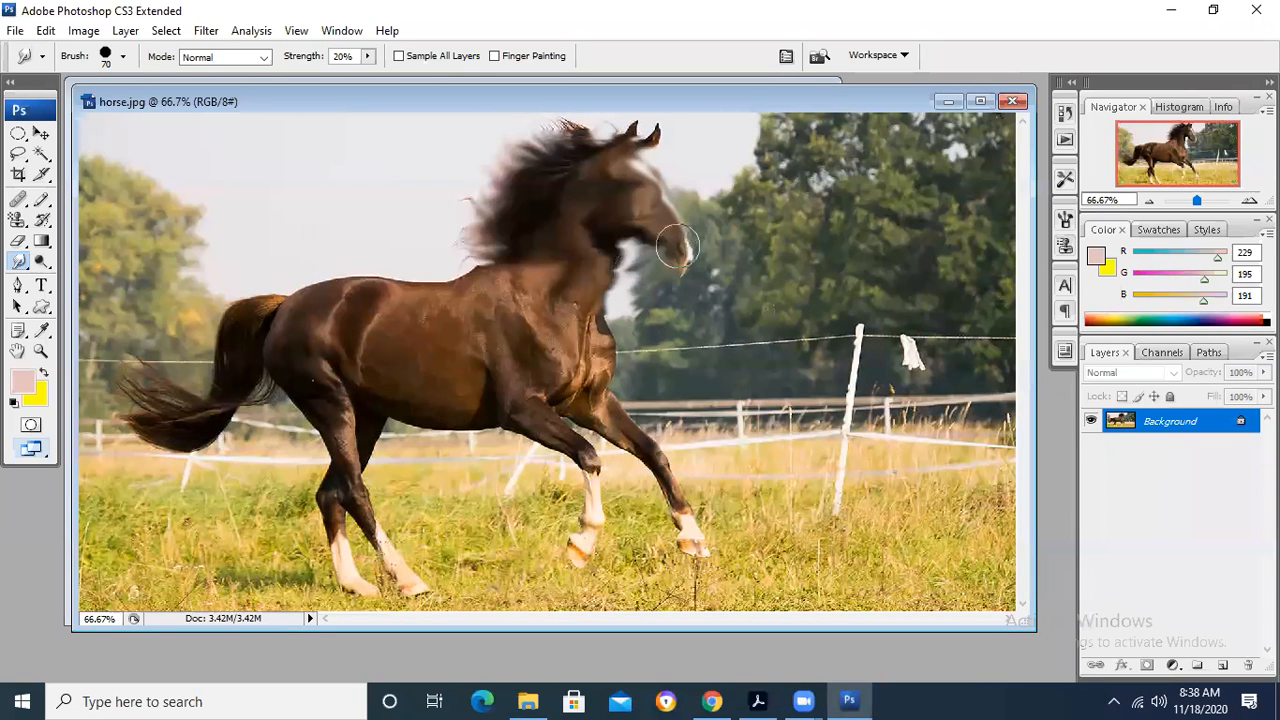
pyautogui.moveTo(677, 245); pyautogui.dragTo(700, 262)
pyautogui.moveTo(674, 131); pyautogui.dragTo(666, 142)
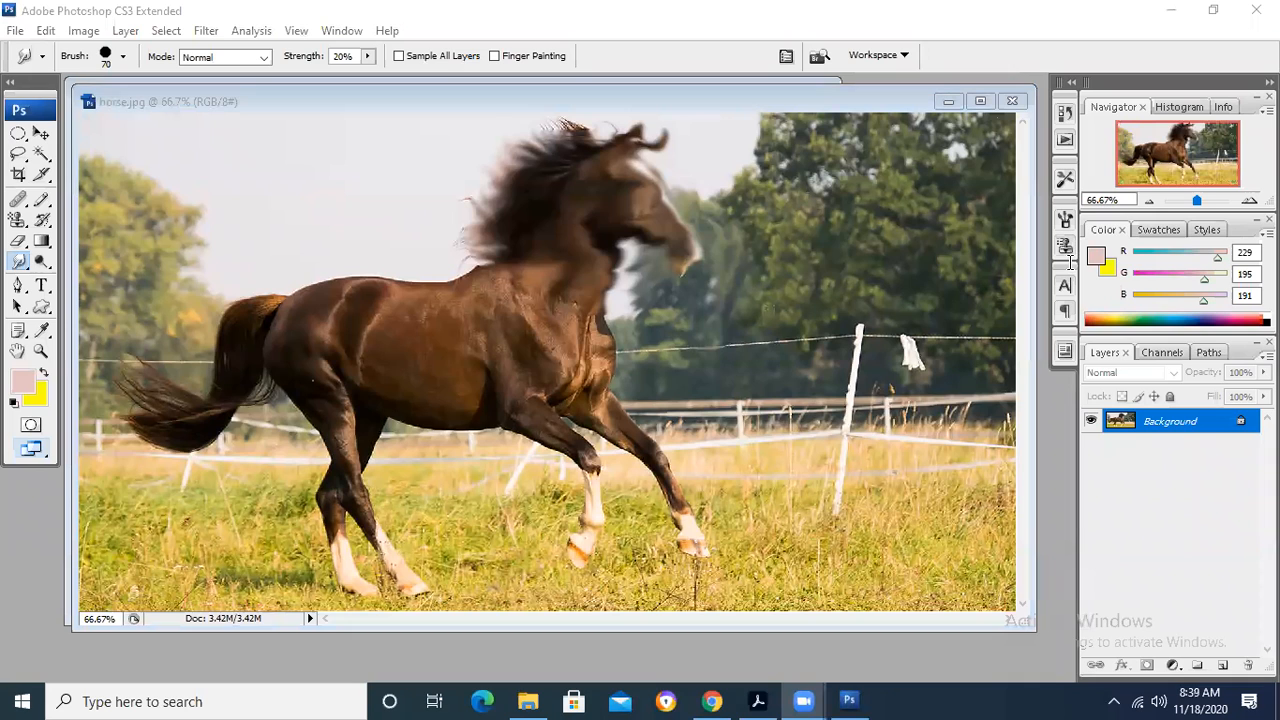
# - Undo the 20% strength smudging on the horse's head
pyautogui.click(626, 101)
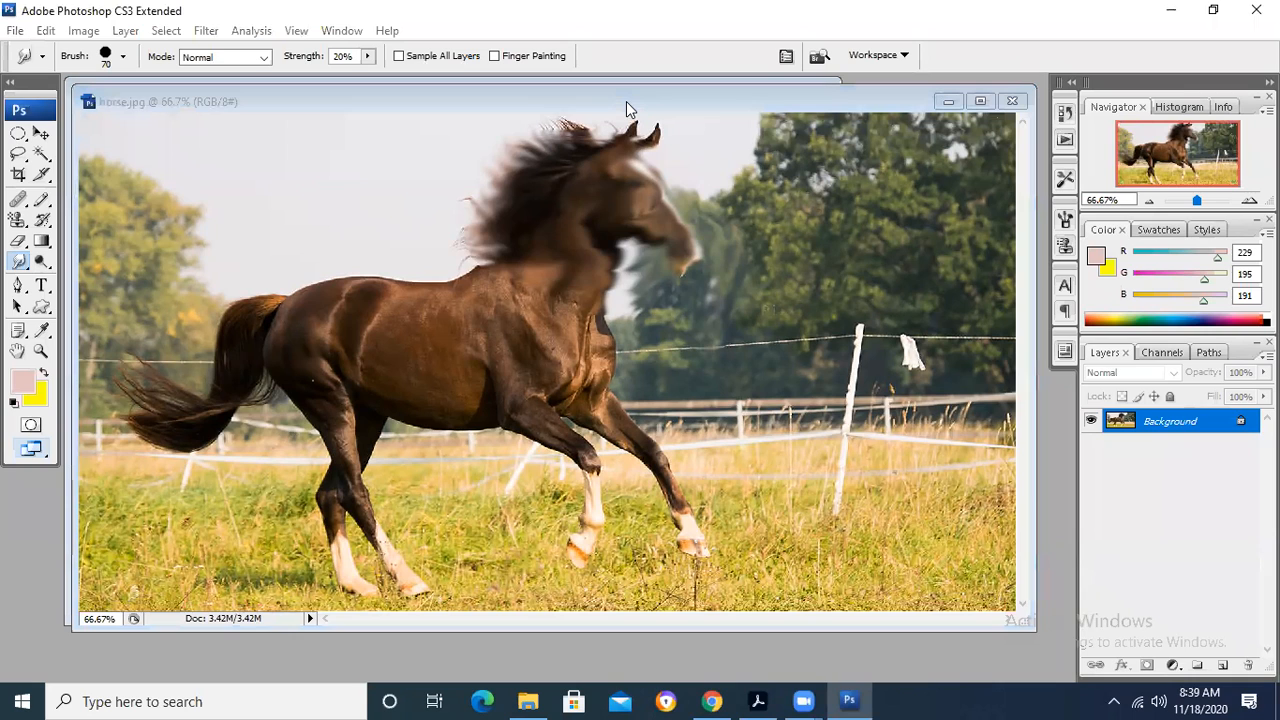
pyautogui.click(45, 31)
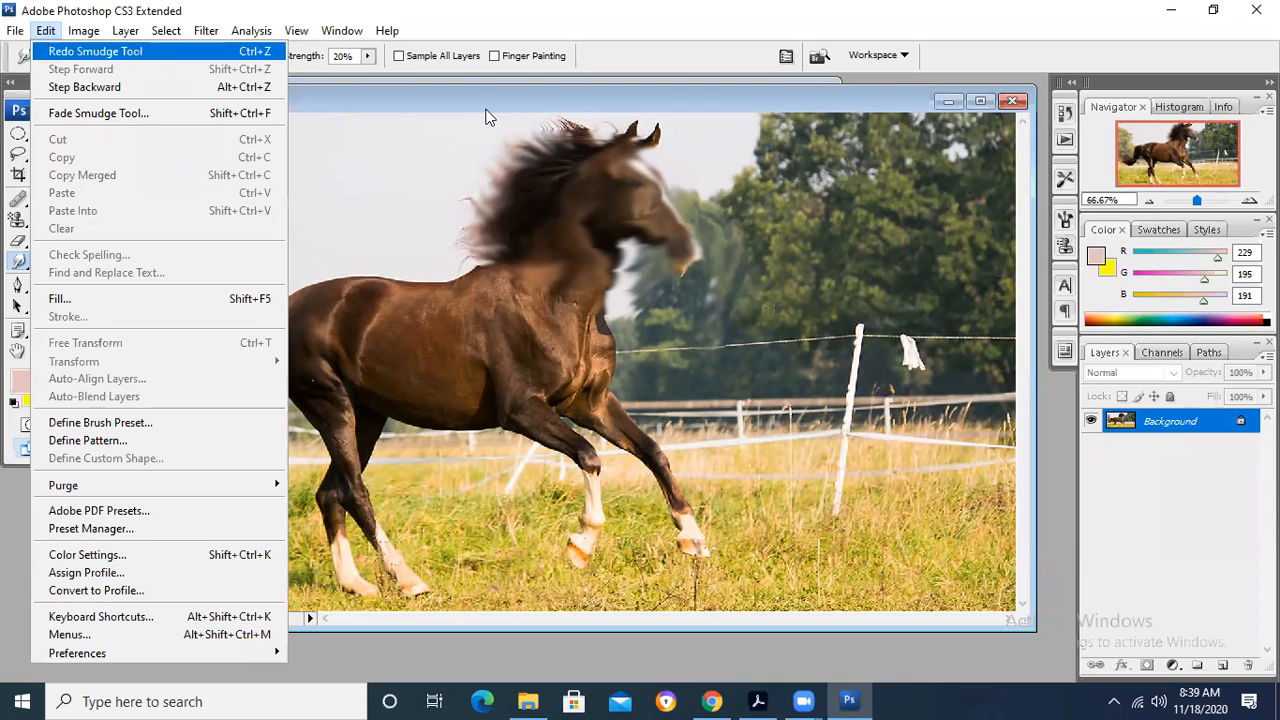
pyautogui.click(742, 94)
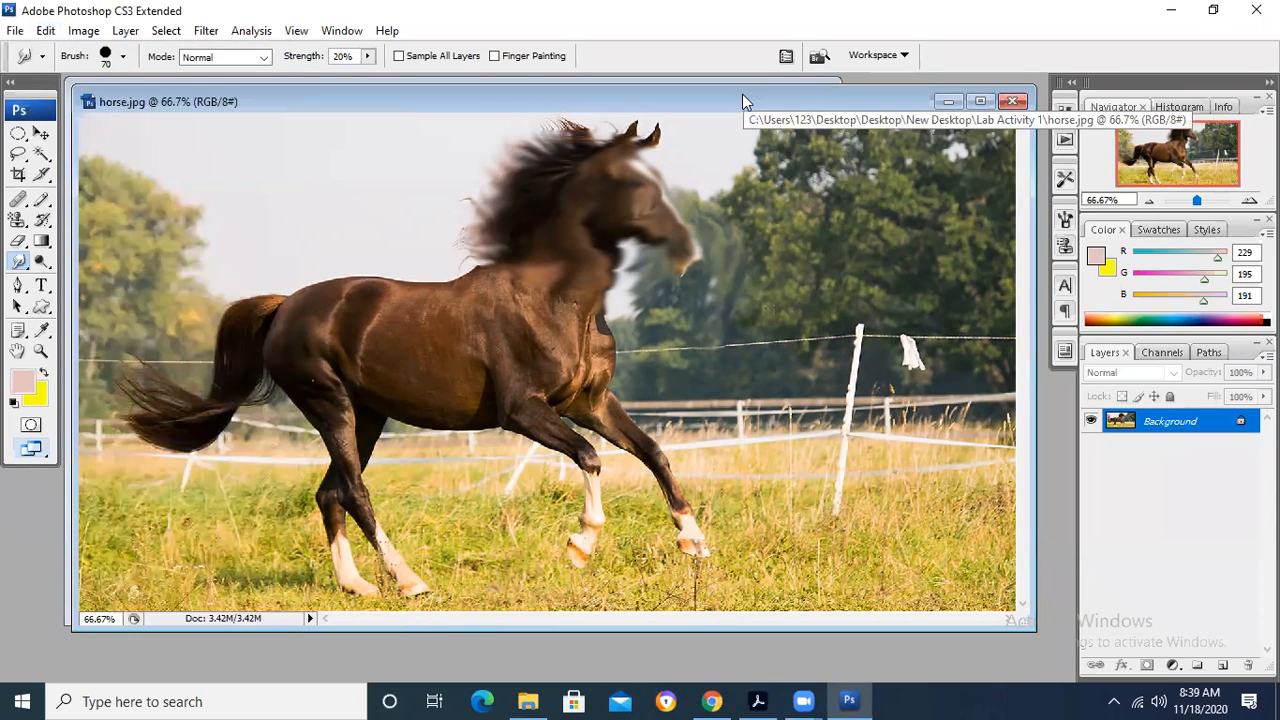
pyautogui.hotkey('ctrl', 'z')
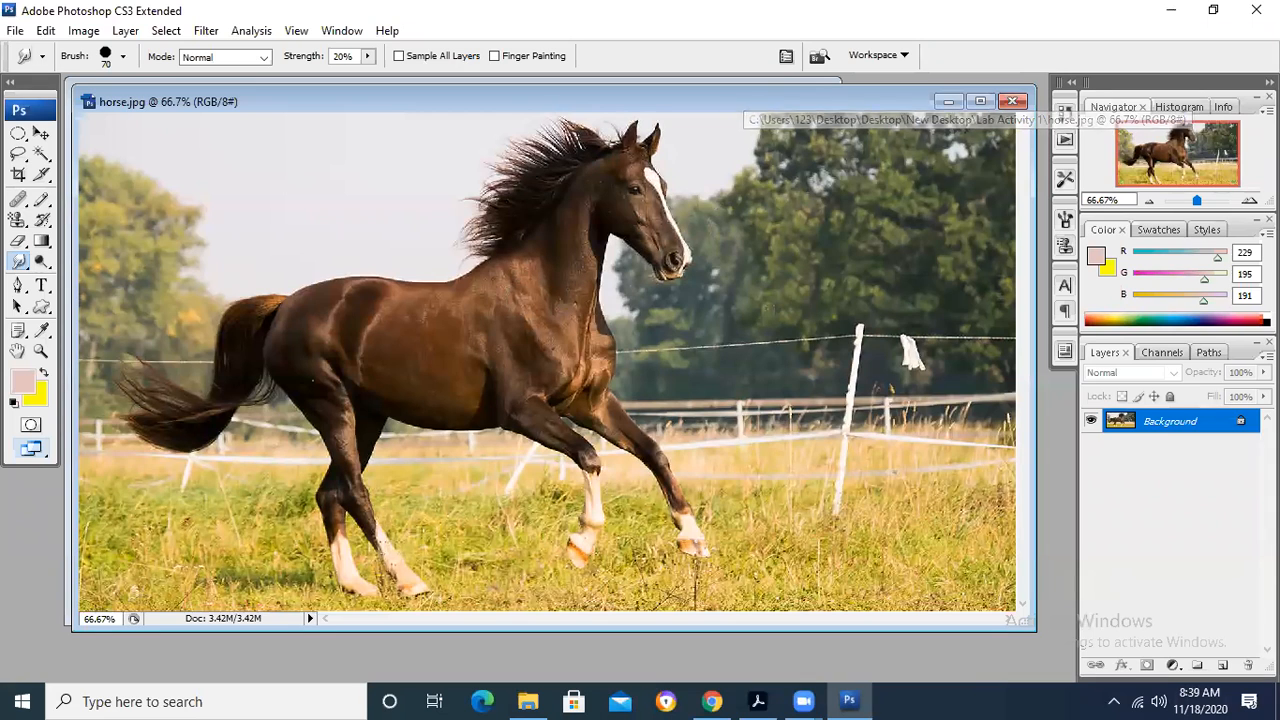
# - Set the smudge strength to 10% and smudge the horse's head and neck
pyautogui.click(358, 57)
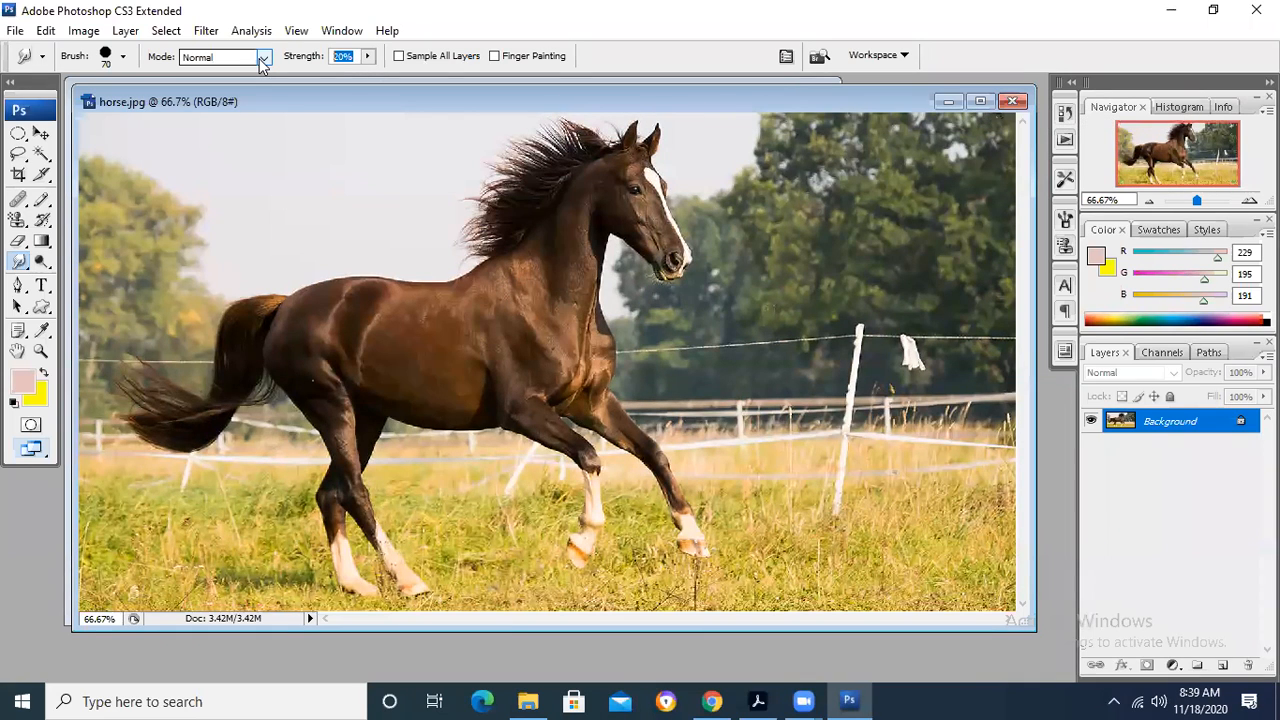
pyautogui.click(260, 59)
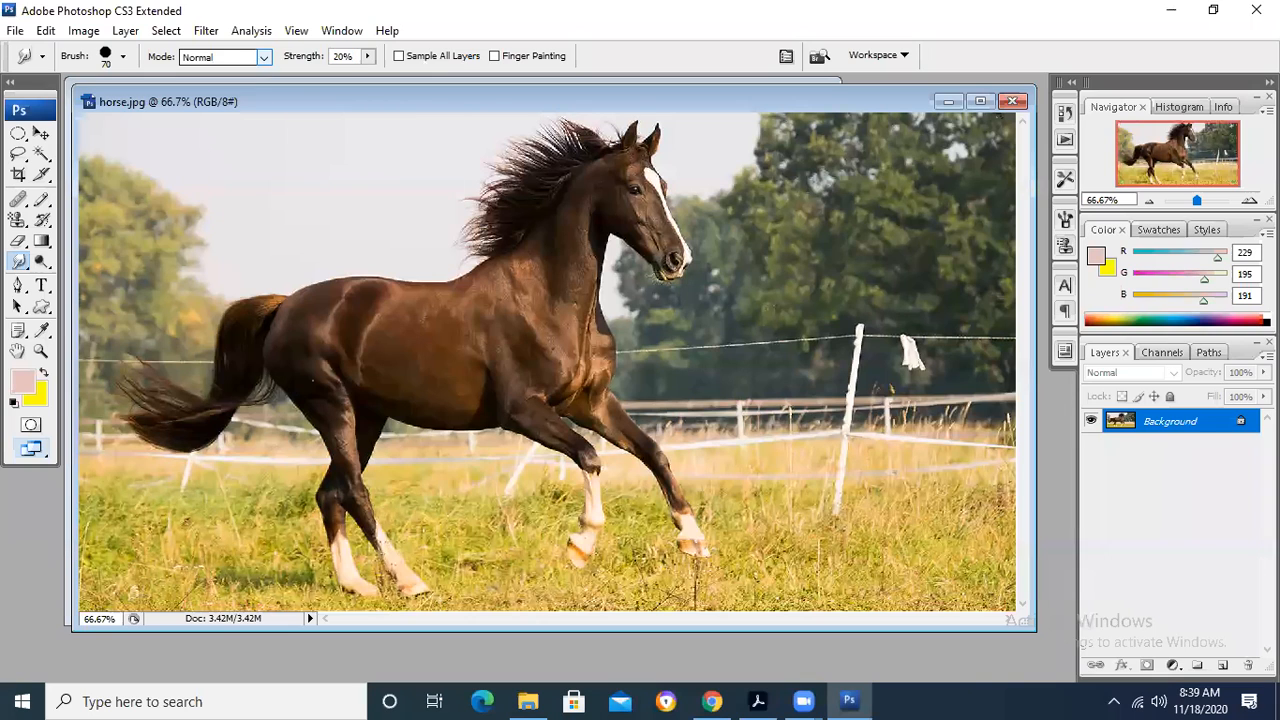
pyautogui.click(345, 57)
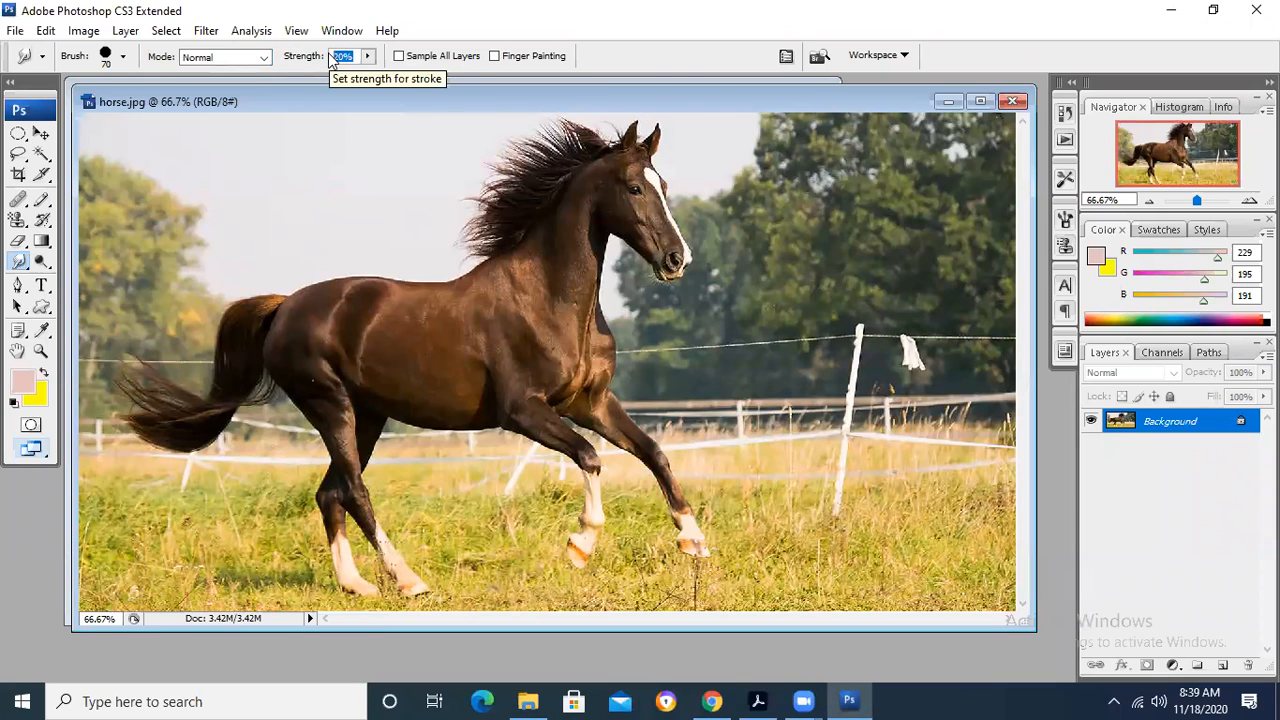
pyautogui.write('10%')
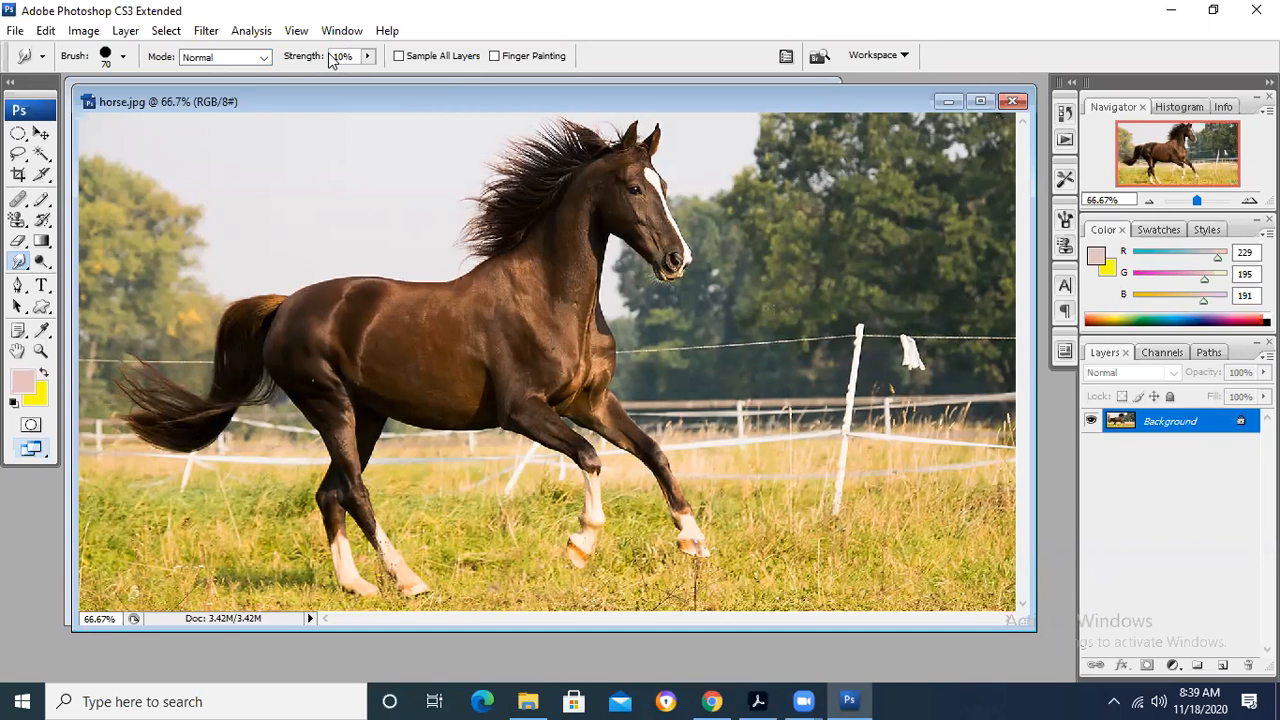
pyautogui.moveTo(647, 207)
pyautogui.mouseDown()
pyautogui.moveTo(615, 206)
pyautogui.moveTo(670, 176)
pyautogui.moveTo(640, 216)
pyautogui.moveTo(677, 218)
pyautogui.moveTo(666, 255)
pyautogui.moveTo(684, 235)
pyautogui.moveTo(660, 271)
pyautogui.moveTo(588, 138)
pyautogui.moveTo(645, 149)
pyautogui.moveTo(610, 108)
pyautogui.moveTo(521, 167)
pyautogui.moveTo(471, 278)
pyautogui.moveTo(635, 251)
pyautogui.moveTo(563, 272)
pyautogui.moveTo(640, 325)
pyautogui.mouseUp()
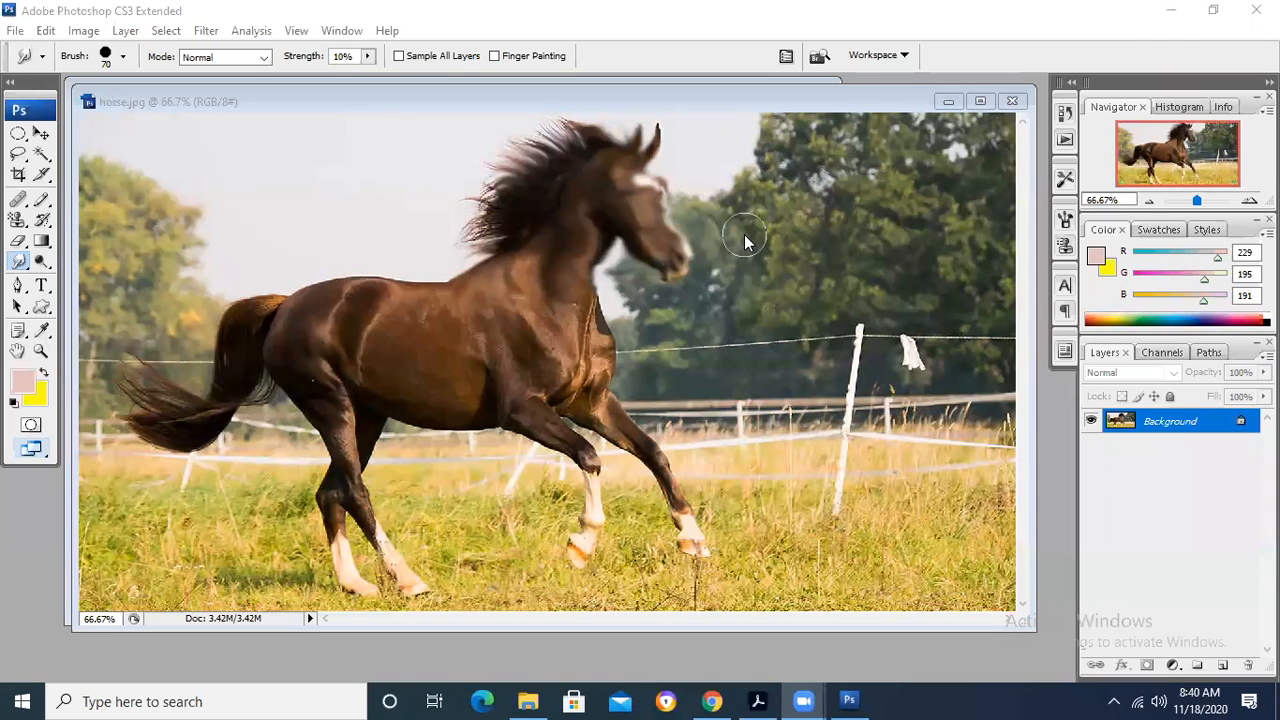
# - Set the smudge strength to 100% and smudge the horse's head and the trees beside it
pyautogui.click(306, 57)
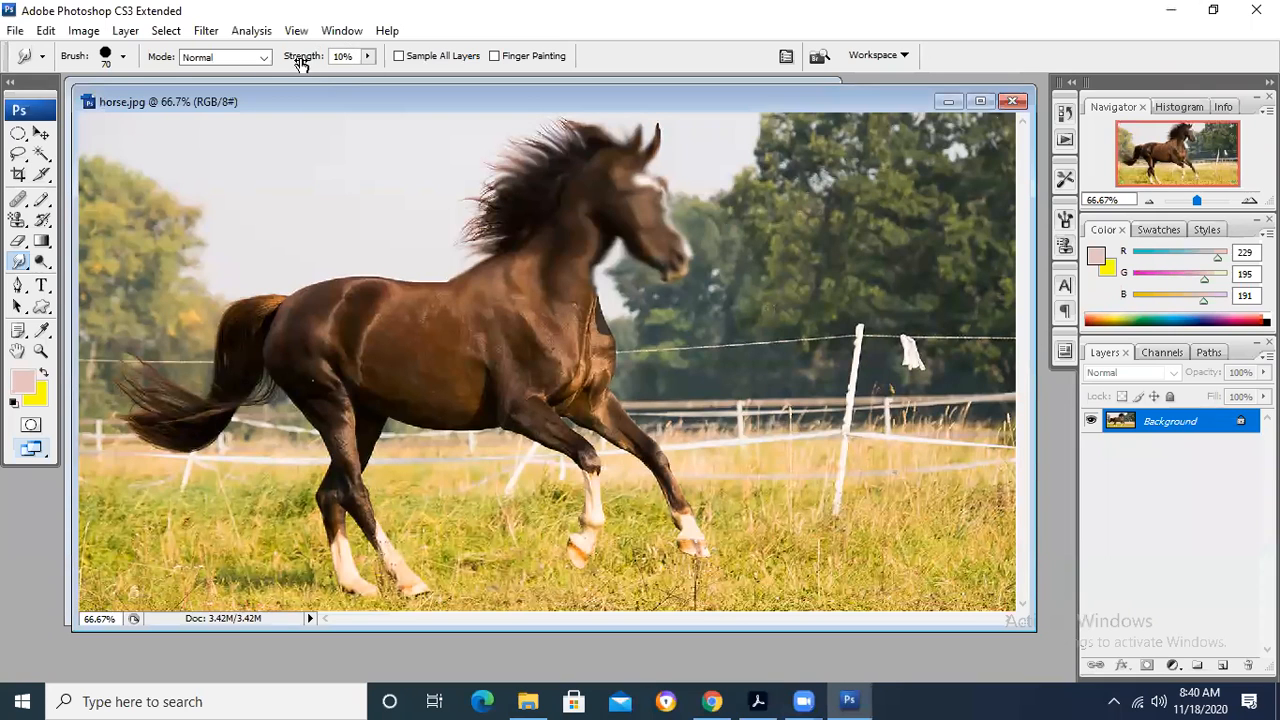
pyautogui.click(345, 56)
pyautogui.write('100%')
pyautogui.moveTo(637, 197)
pyautogui.mouseDown()
pyautogui.moveTo(708, 225)
pyautogui.moveTo(623, 208)
pyautogui.moveTo(621, 130)
pyautogui.moveTo(645, 212)
pyautogui.moveTo(556, 229)
pyautogui.moveTo(476, 206)
pyautogui.moveTo(690, 290)
pyautogui.mouseUp()
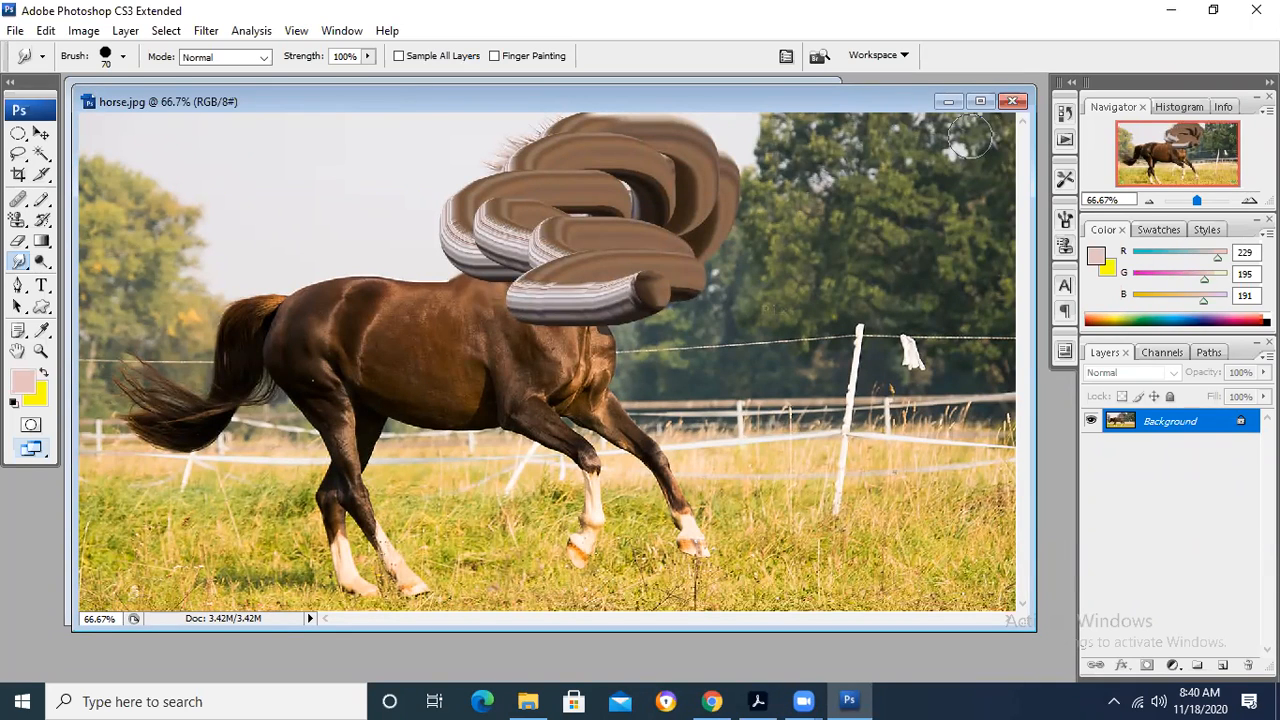
pyautogui.moveTo(754, 235)
pyautogui.mouseDown()
pyautogui.moveTo(700, 285)
pyautogui.moveTo(712, 213)
pyautogui.mouseUp()
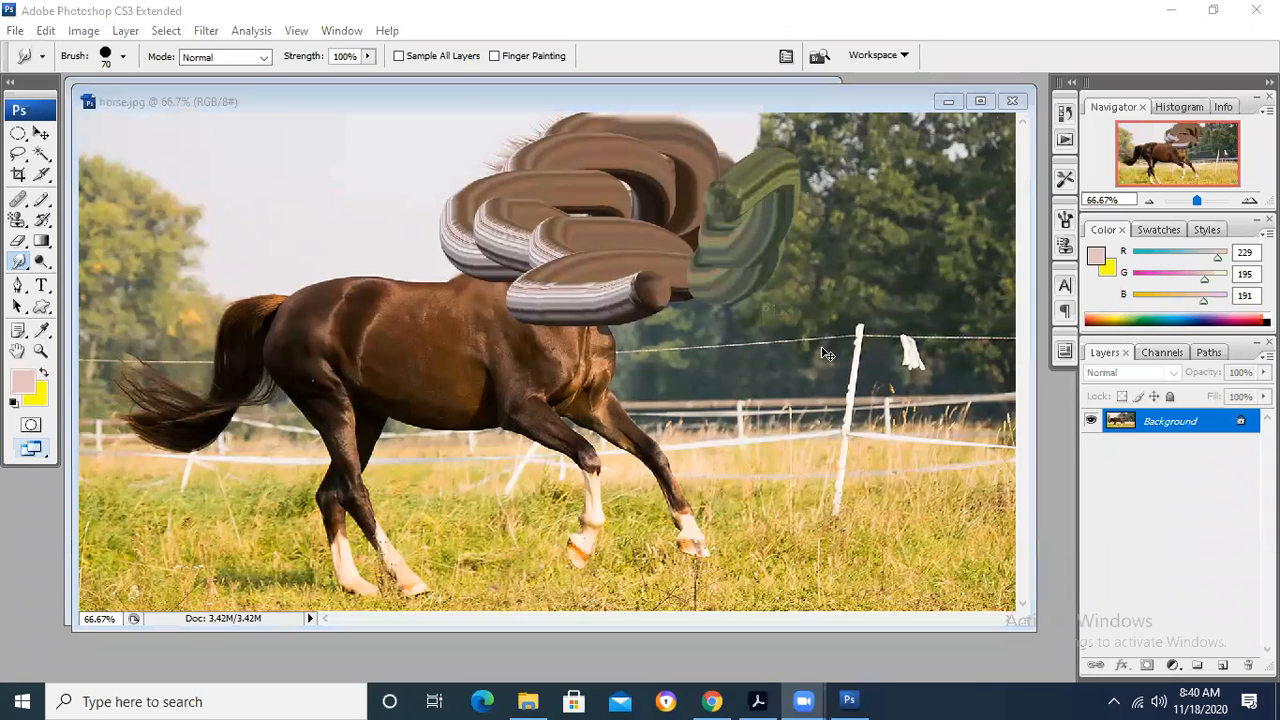
# - Step back through the 100% and 10% strength smudge strokes to restore the original horse image
pyautogui.click(648, 104)
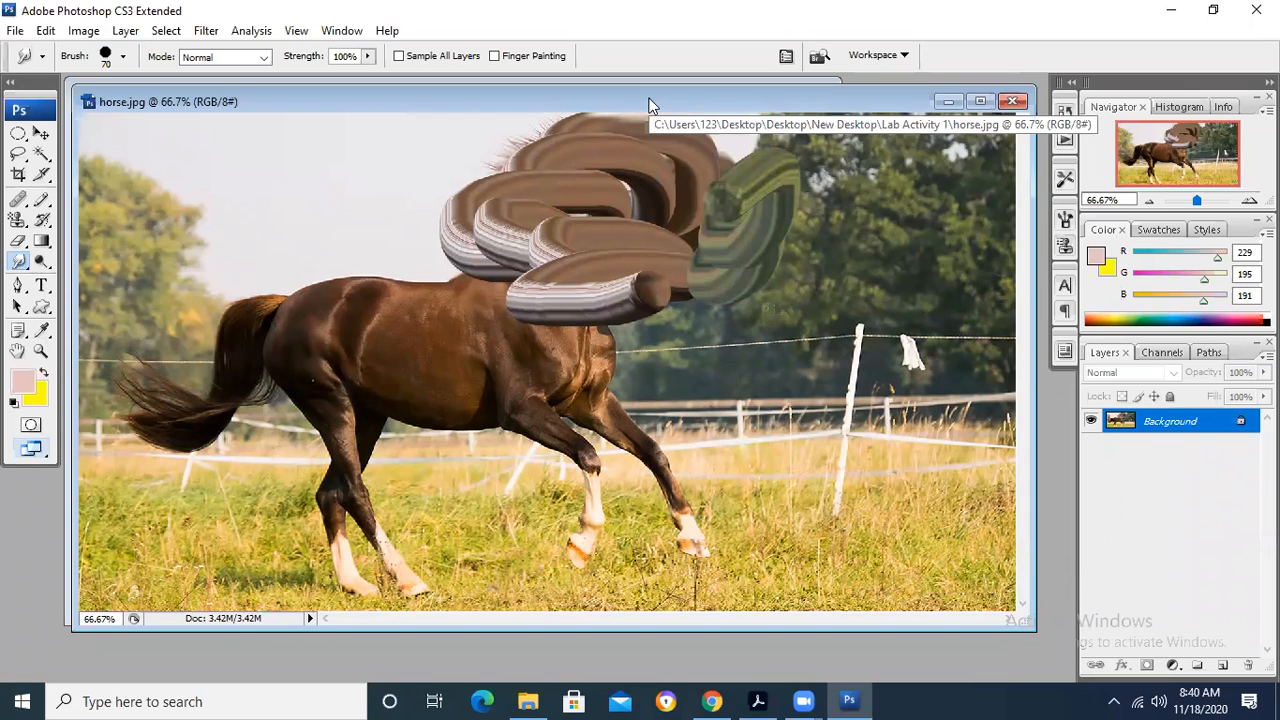
pyautogui.hotkey('ctrl', 'alt', 'z')
pyautogui.hotkey('ctrl', 'alt', 'z')
pyautogui.hotkey('ctrl', 'alt', 'z')
pyautogui.hotkey('ctrl', 'alt', 'z')
pyautogui.hotkey('ctrl', 'alt', 'z')
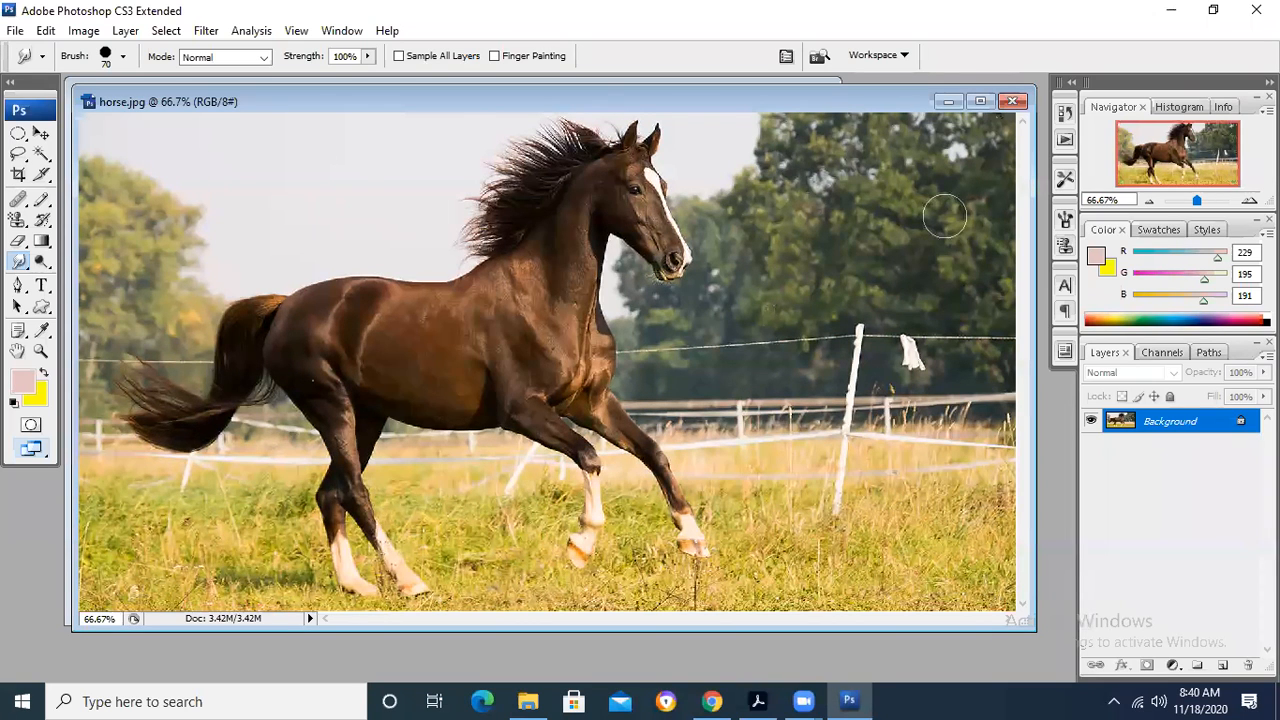
# - Switch to the Sharpen Tool and set its painting mode to Darken
pyautogui.click(22, 262)
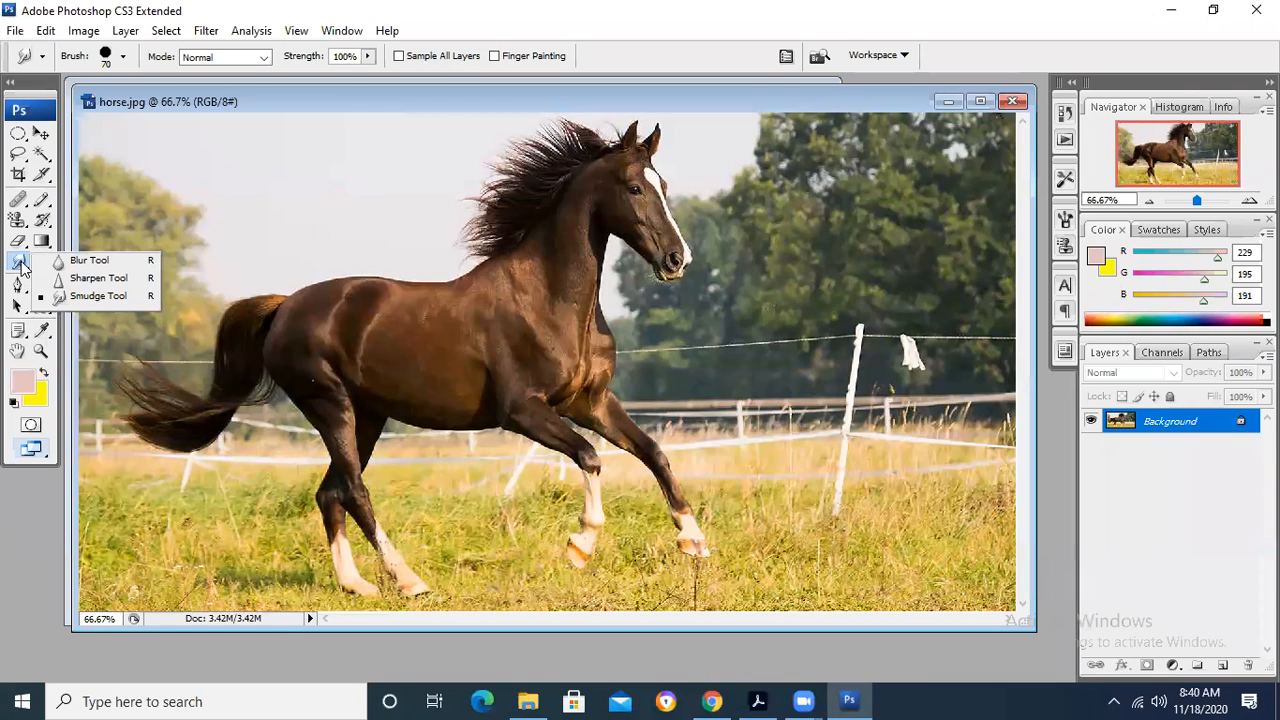
pyautogui.click(106, 277)
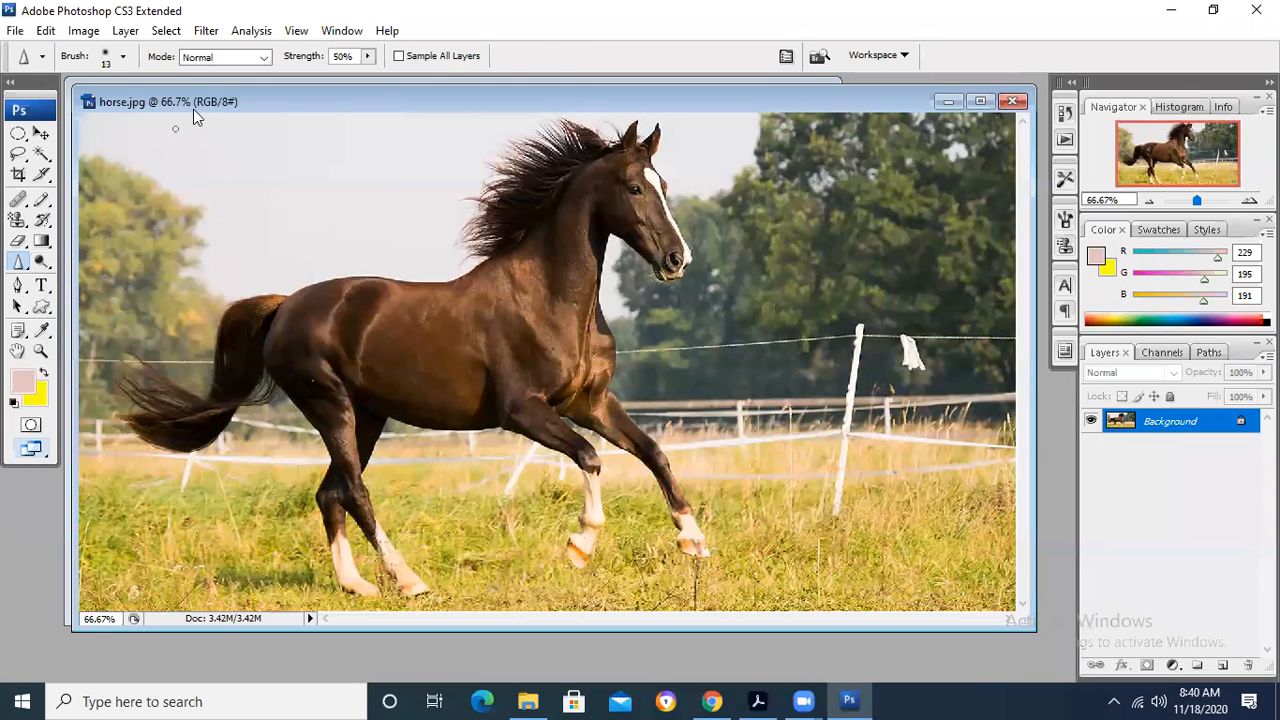
pyautogui.click(18, 287)
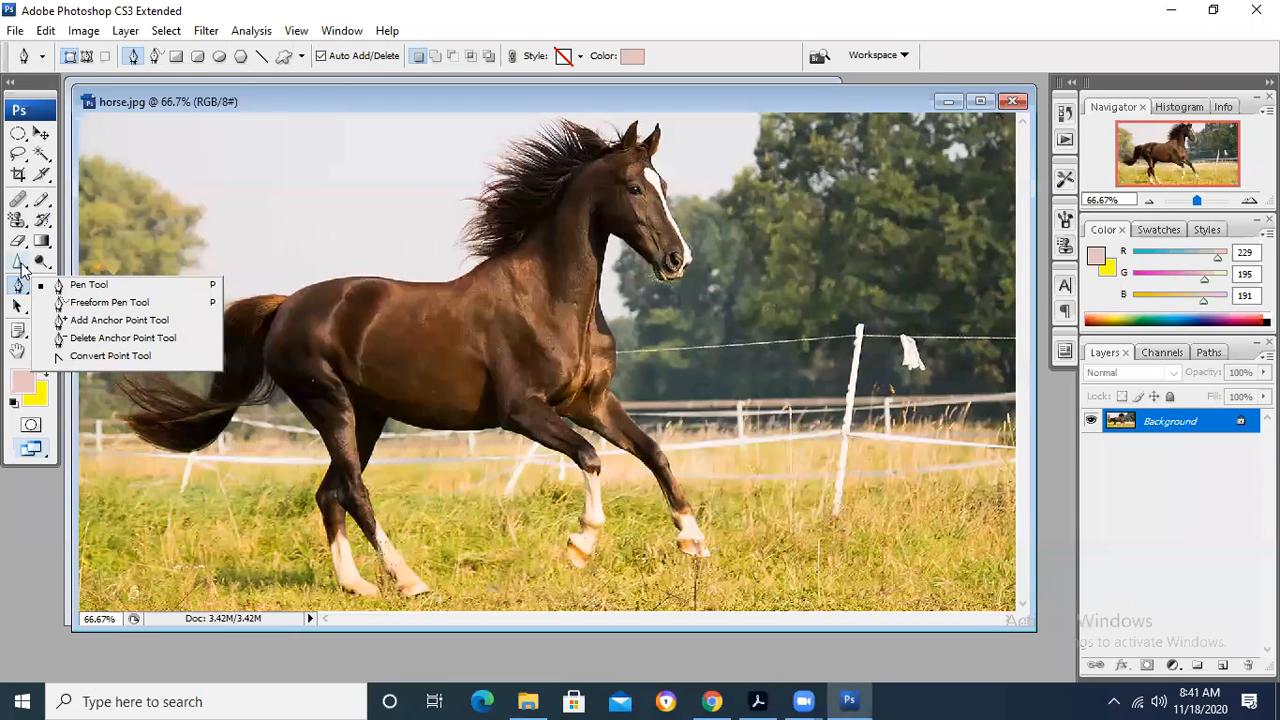
pyautogui.click(20, 262)
pyautogui.click(74, 284)
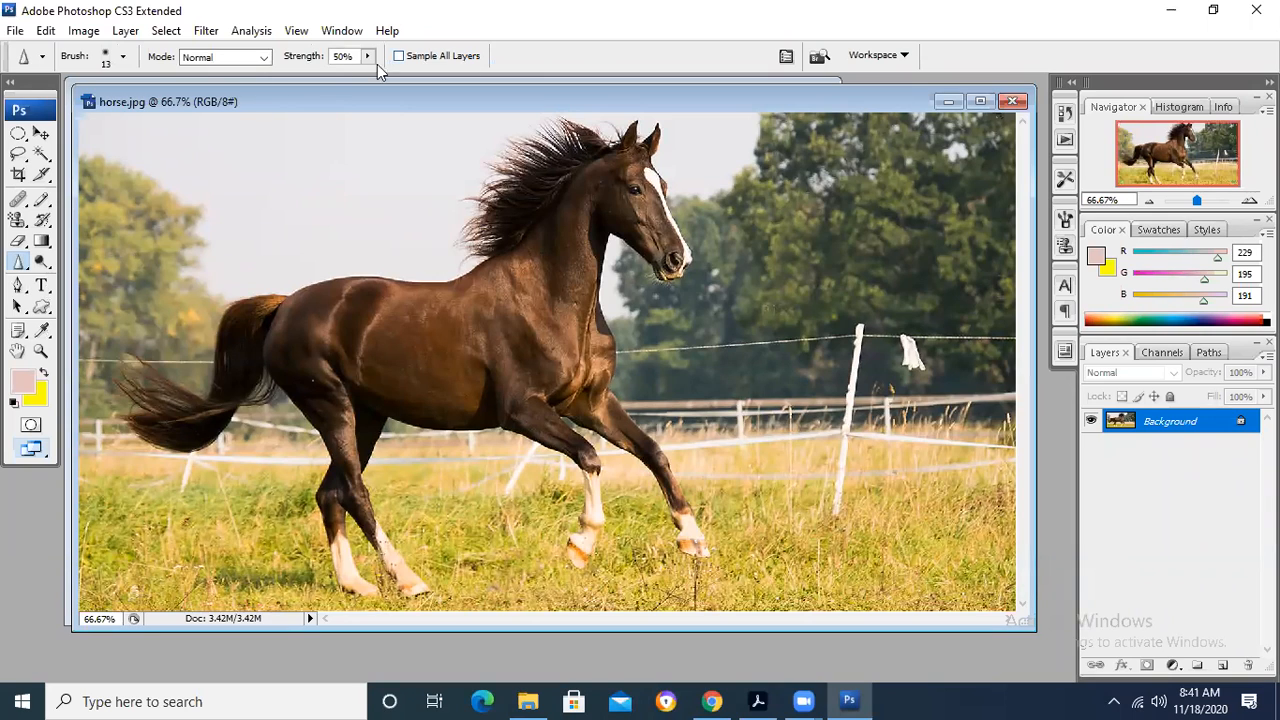
pyautogui.click(249, 62)
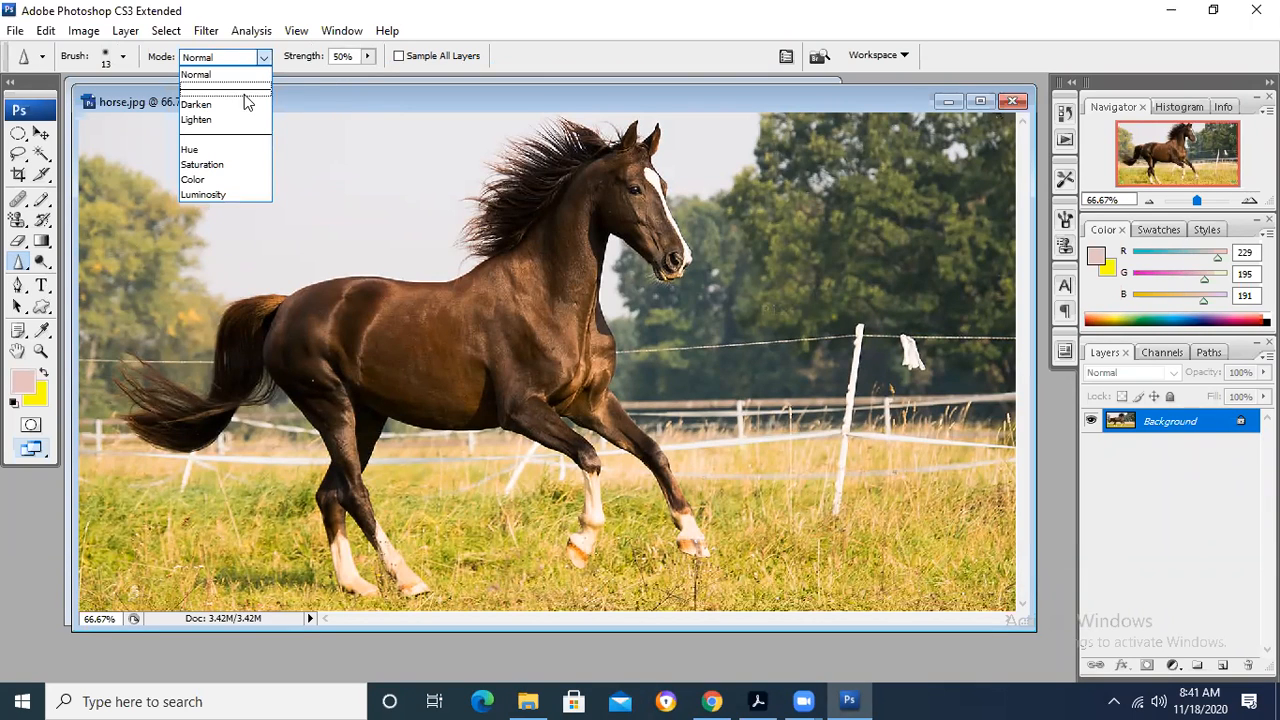
pyautogui.click(242, 106)
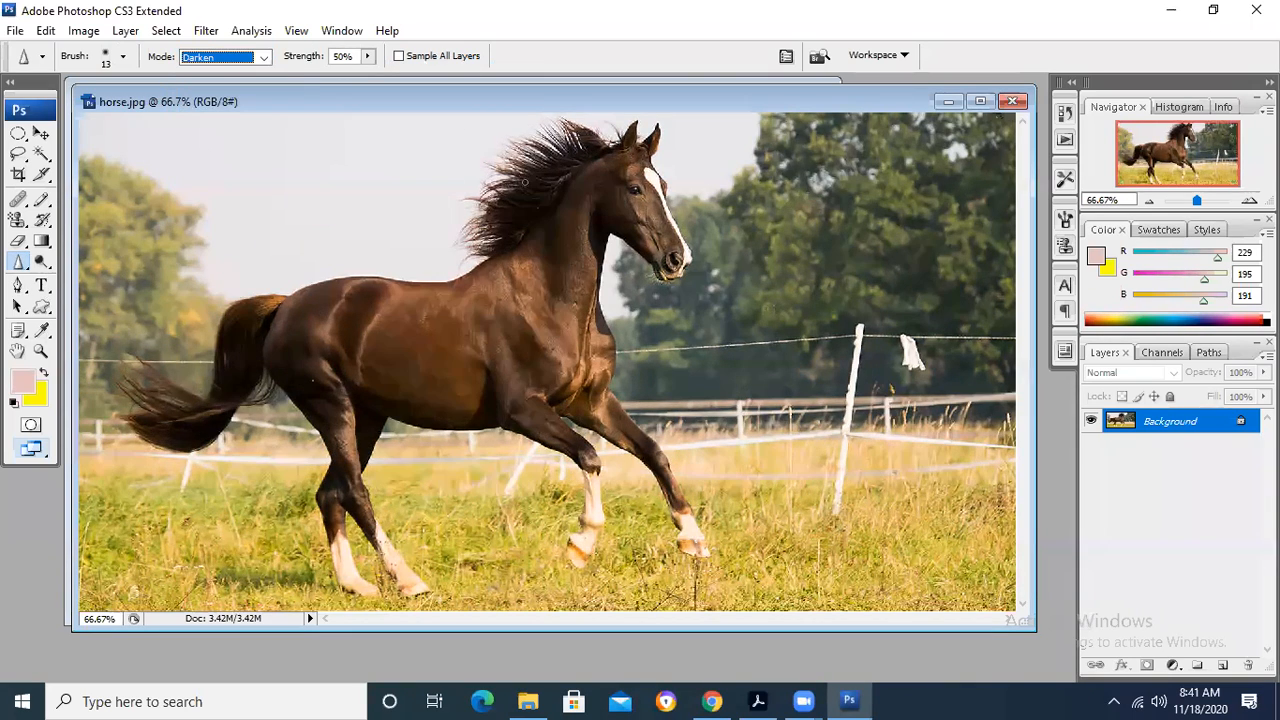
# - Set the sharpening brush size to 66 and try sharpening the horse's head and mane, undoing the stroke
pyautogui.click(123, 56)
pyautogui.click(90, 107)
pyautogui.click(613, 198)
pyautogui.moveTo(657, 149)
pyautogui.mouseDown()
pyautogui.moveTo(683, 215)
pyautogui.moveTo(629, 179)
pyautogui.moveTo(659, 253)
pyautogui.moveTo(645, 249)
pyautogui.moveTo(690, 256)
pyautogui.moveTo(481, 182)
pyautogui.moveTo(565, 145)
pyautogui.moveTo(632, 163)
pyautogui.moveTo(599, 152)
pyautogui.moveTo(655, 190)
pyautogui.moveTo(630, 178)
pyautogui.moveTo(645, 190)
pyautogui.moveTo(638, 205)
pyautogui.moveTo(486, 180)
pyautogui.moveTo(452, 153)
pyautogui.moveTo(433, 167)
pyautogui.moveTo(510, 181)
pyautogui.moveTo(514, 143)
pyautogui.moveTo(474, 186)
pyautogui.moveTo(598, 219)
pyautogui.moveTo(653, 272)
pyautogui.moveTo(382, 261)
pyautogui.mouseUp()
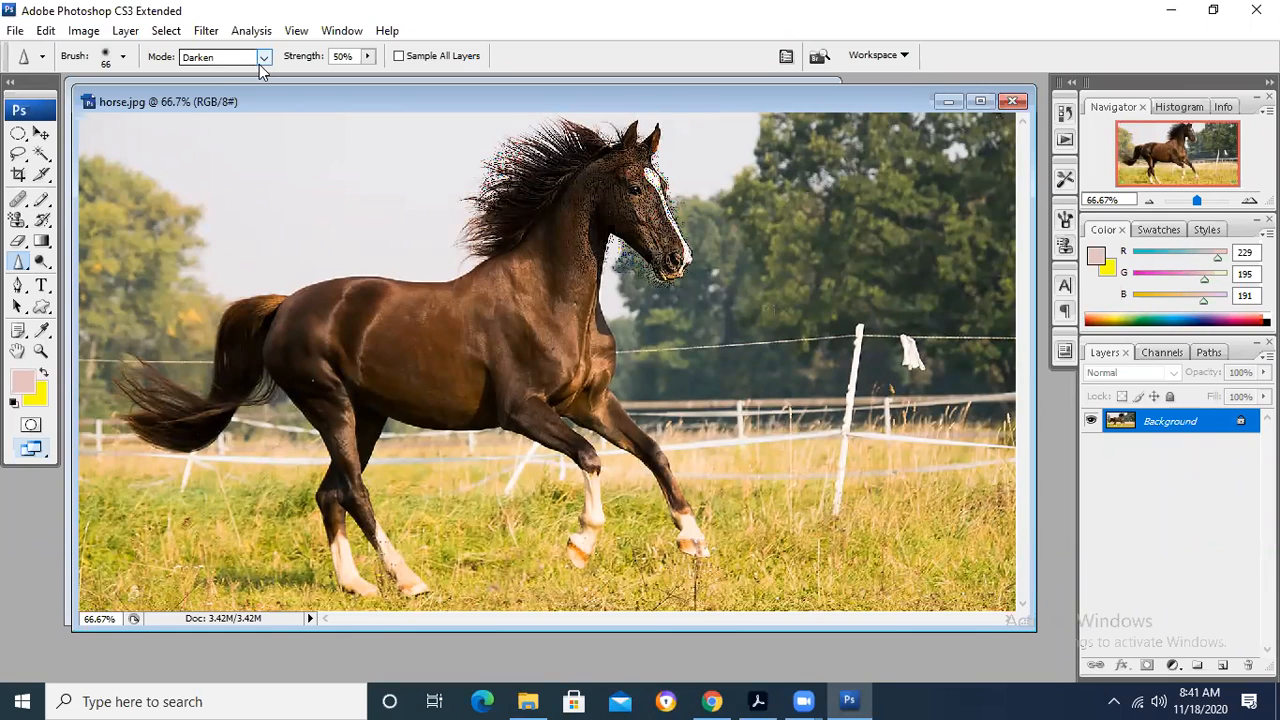
pyautogui.hotkey('ctrl', 'z')
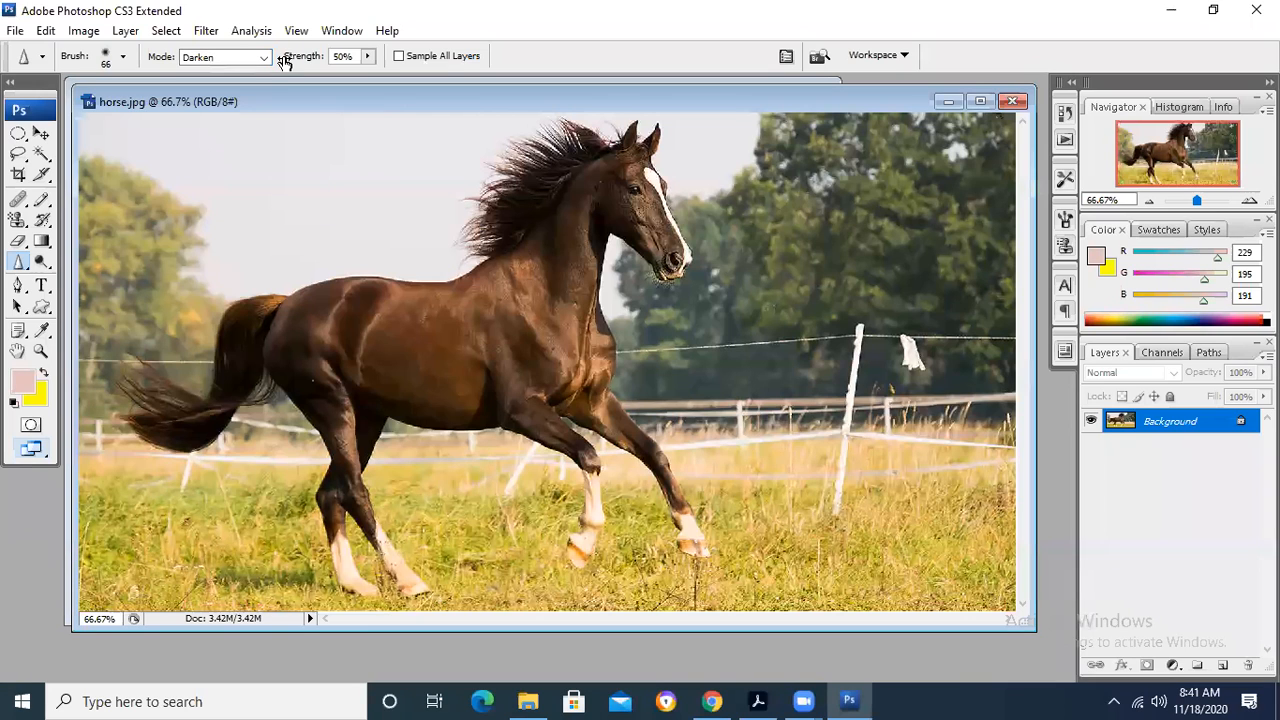
# - Sharpen the horse's head, mane and neck in Lighten mode, raising the strength to 100%
pyautogui.click(265, 57)
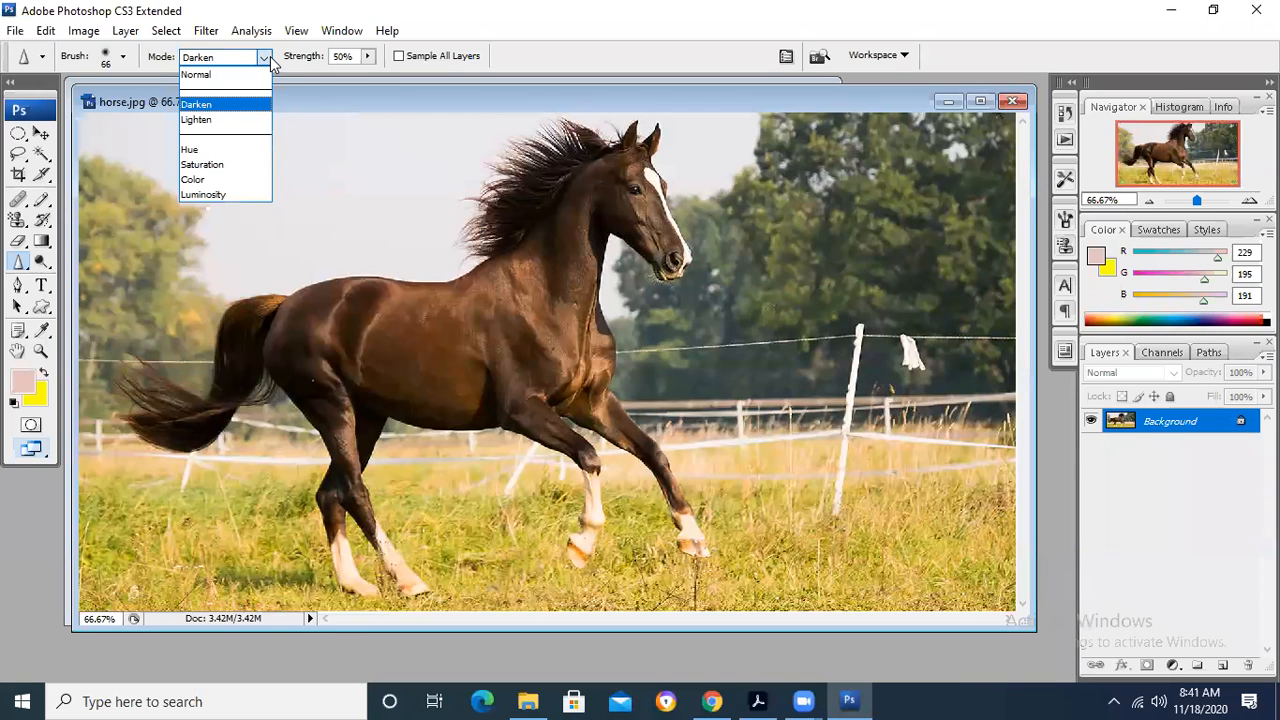
pyautogui.click(255, 119)
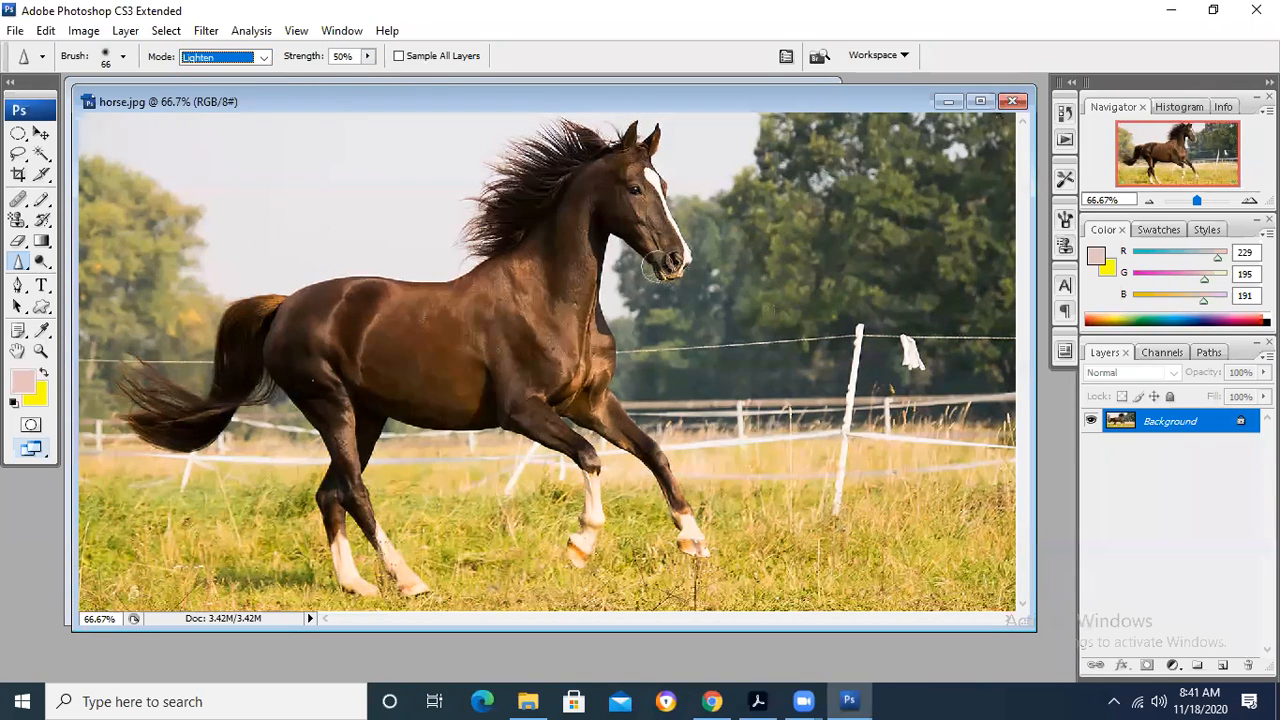
pyautogui.moveTo(576, 216)
pyautogui.mouseDown()
pyautogui.moveTo(612, 179)
pyautogui.moveTo(657, 211)
pyautogui.moveTo(663, 242)
pyautogui.moveTo(609, 241)
pyautogui.moveTo(583, 140)
pyautogui.moveTo(598, 140)
pyautogui.moveTo(560, 162)
pyautogui.moveTo(612, 135)
pyautogui.moveTo(575, 155)
pyautogui.moveTo(560, 148)
pyautogui.moveTo(670, 259)
pyautogui.moveTo(668, 157)
pyautogui.moveTo(651, 148)
pyautogui.moveTo(625, 180)
pyautogui.moveTo(596, 186)
pyautogui.moveTo(614, 234)
pyautogui.moveTo(700, 259)
pyautogui.moveTo(676, 229)
pyautogui.moveTo(564, 218)
pyautogui.moveTo(530, 236)
pyautogui.moveTo(538, 218)
pyautogui.moveTo(483, 183)
pyautogui.moveTo(486, 225)
pyautogui.moveTo(543, 243)
pyautogui.moveTo(565, 278)
pyautogui.moveTo(576, 266)
pyautogui.moveTo(700, 261)
pyautogui.mouseUp()
pyautogui.moveTo(654, 152)
pyautogui.mouseDown()
pyautogui.moveTo(670, 132)
pyautogui.moveTo(670, 154)
pyautogui.moveTo(647, 136)
pyautogui.moveTo(588, 256)
pyautogui.moveTo(605, 225)
pyautogui.moveTo(540, 250)
pyautogui.moveTo(500, 205)
pyautogui.moveTo(488, 256)
pyautogui.moveTo(597, 188)
pyautogui.moveTo(628, 194)
pyautogui.mouseUp()
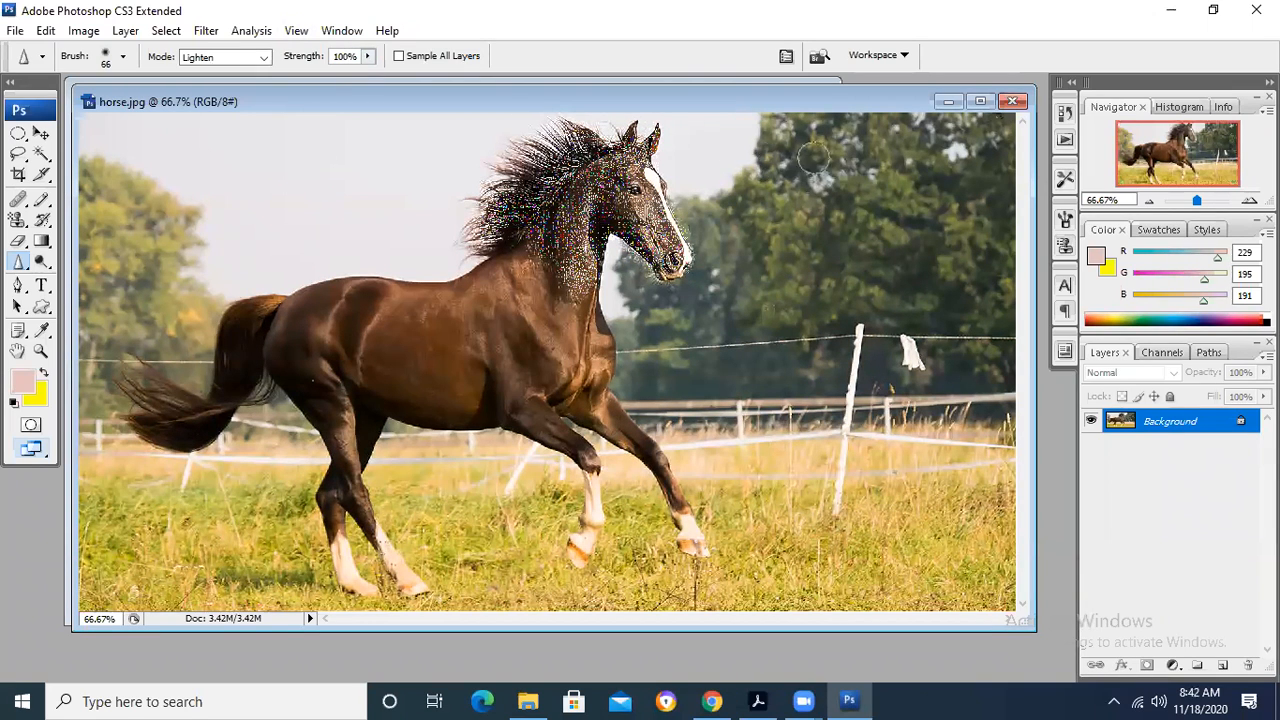
pyautogui.moveTo(632, 208)
pyautogui.mouseDown()
pyautogui.moveTo(590, 211)
pyautogui.moveTo(668, 238)
pyautogui.moveTo(635, 270)
pyautogui.moveTo(648, 170)
pyautogui.moveTo(580, 160)
pyautogui.moveTo(506, 182)
pyautogui.moveTo(500, 198)
pyautogui.moveTo(553, 220)
pyautogui.moveTo(570, 302)
pyautogui.moveTo(605, 330)
pyautogui.moveTo(583, 249)
pyautogui.moveTo(464, 268)
pyautogui.moveTo(566, 214)
pyautogui.moveTo(589, 240)
pyautogui.moveTo(680, 238)
pyautogui.moveTo(519, 148)
pyautogui.moveTo(664, 155)
pyautogui.moveTo(686, 250)
pyautogui.moveTo(669, 212)
pyautogui.moveTo(648, 207)
pyautogui.mouseUp()
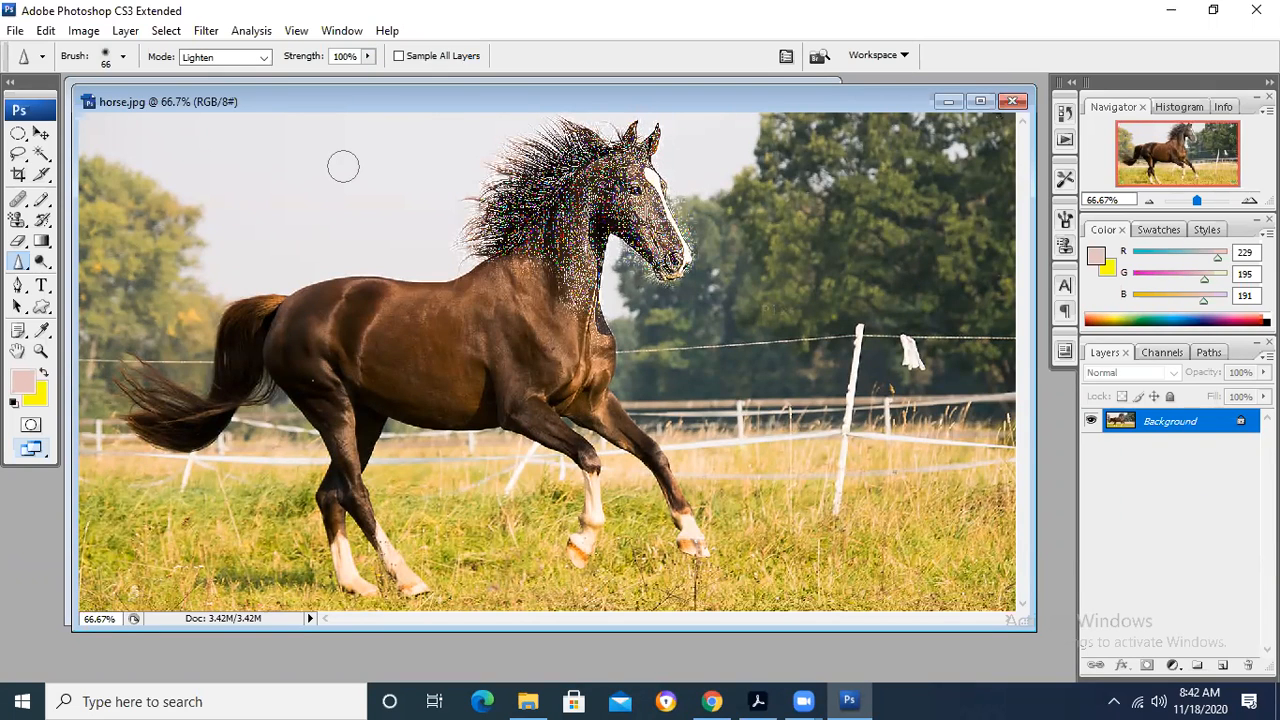
# - Step back through the Lighten-mode sharpening strokes to restore the original horse image
pyautogui.hotkey('ctrl', 'alt', 'z')
pyautogui.hotkey('ctrl', 'alt', 'z')
pyautogui.hotkey('ctrl', 'alt', 'z')
pyautogui.hotkey('ctrl', 'alt', 'z')
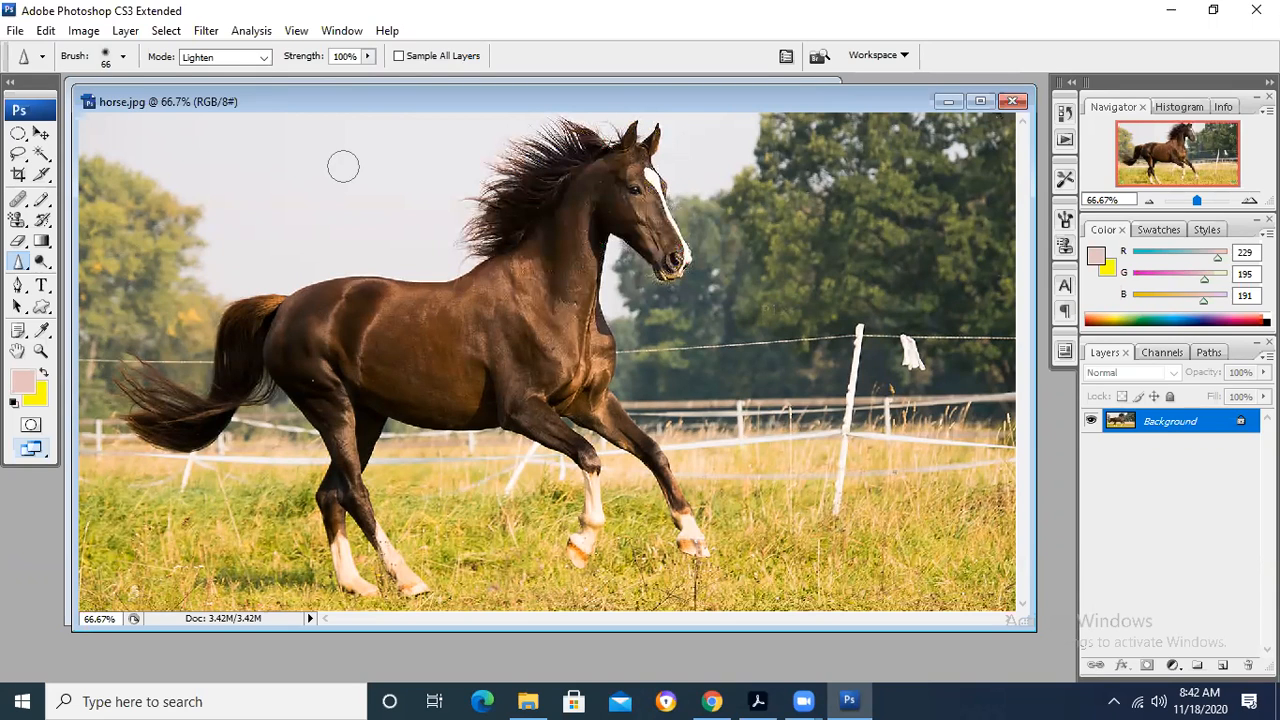
# - Set the sharpening mode to Hue and sharpen the horse's head, neck, chest and legs at 100% strength
pyautogui.click(264, 60)
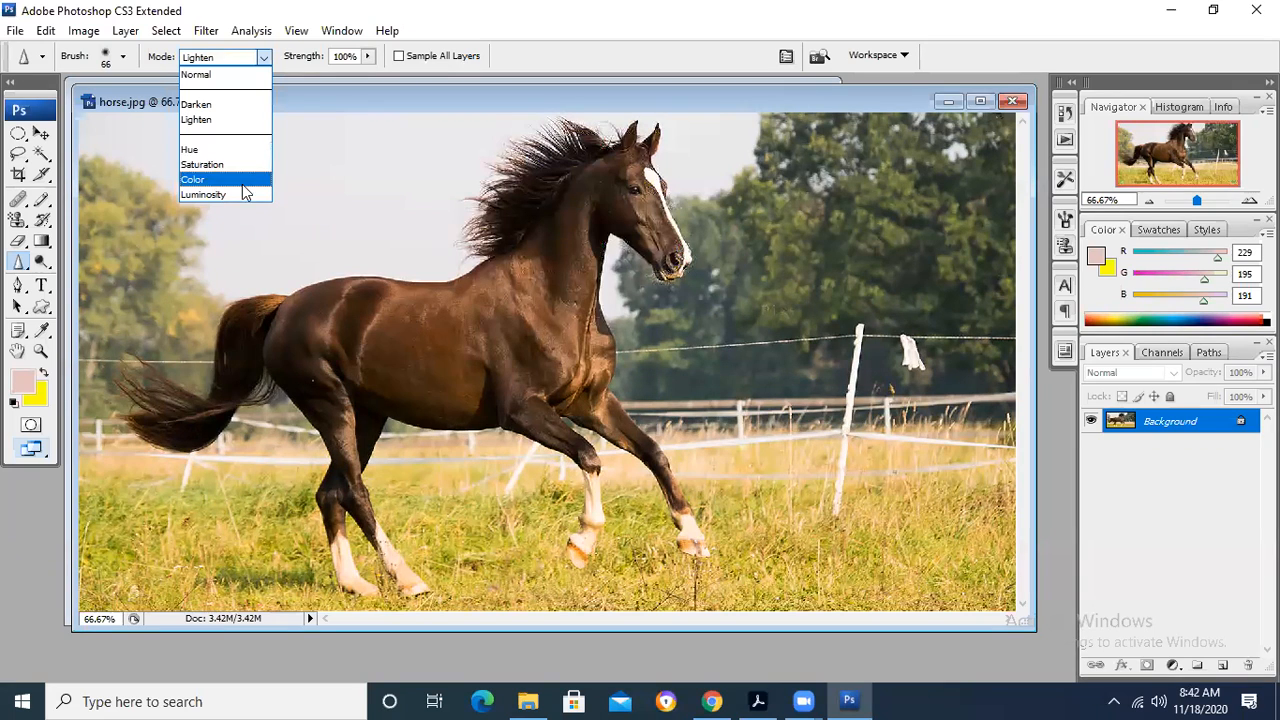
pyautogui.click(245, 152)
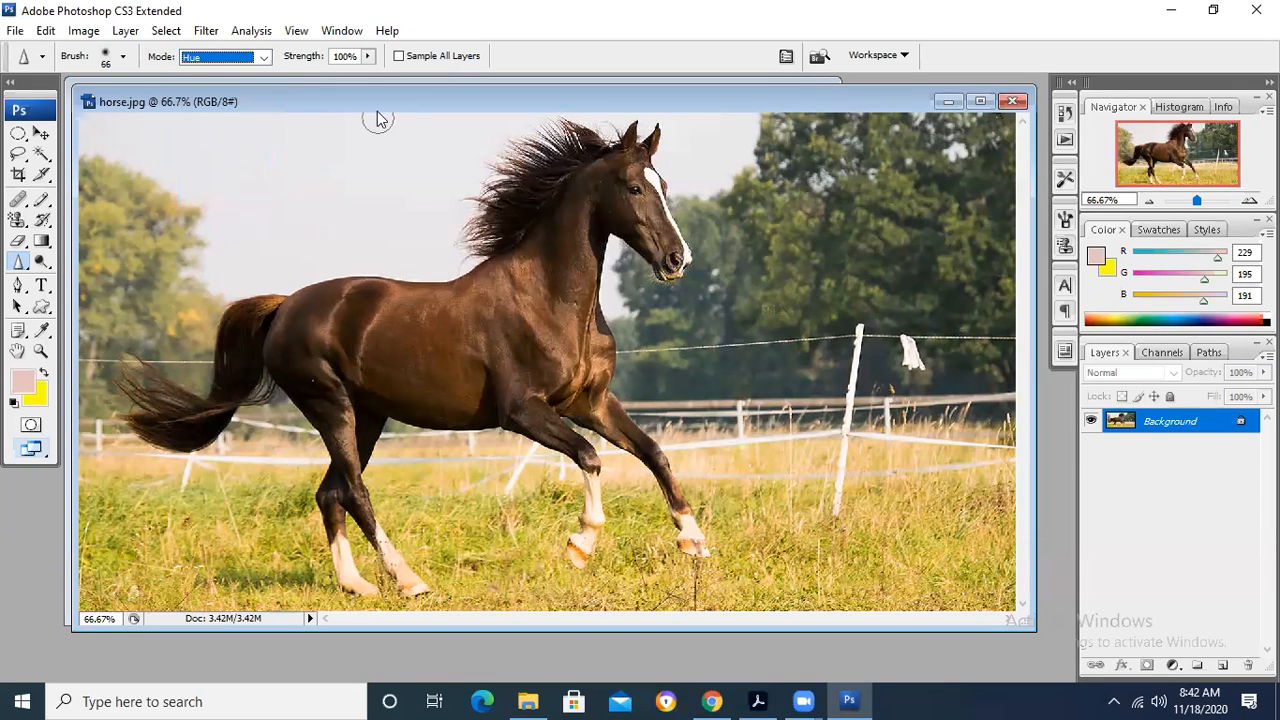
pyautogui.moveTo(667, 217)
pyautogui.mouseDown()
pyautogui.moveTo(600, 197)
pyautogui.moveTo(686, 230)
pyautogui.moveTo(635, 282)
pyautogui.moveTo(666, 272)
pyautogui.moveTo(637, 235)
pyautogui.moveTo(696, 249)
pyautogui.moveTo(598, 219)
pyautogui.moveTo(599, 158)
pyautogui.moveTo(632, 153)
pyautogui.moveTo(646, 131)
pyautogui.moveTo(604, 221)
pyautogui.moveTo(562, 258)
pyautogui.moveTo(585, 285)
pyautogui.moveTo(574, 239)
pyautogui.moveTo(720, 276)
pyautogui.moveTo(672, 271)
pyautogui.moveTo(664, 160)
pyautogui.moveTo(605, 171)
pyautogui.moveTo(593, 158)
pyautogui.moveTo(689, 252)
pyautogui.moveTo(678, 279)
pyautogui.moveTo(639, 140)
pyautogui.moveTo(657, 140)
pyautogui.moveTo(650, 160)
pyautogui.moveTo(569, 167)
pyautogui.moveTo(509, 279)
pyautogui.moveTo(532, 220)
pyautogui.moveTo(551, 266)
pyautogui.mouseUp()
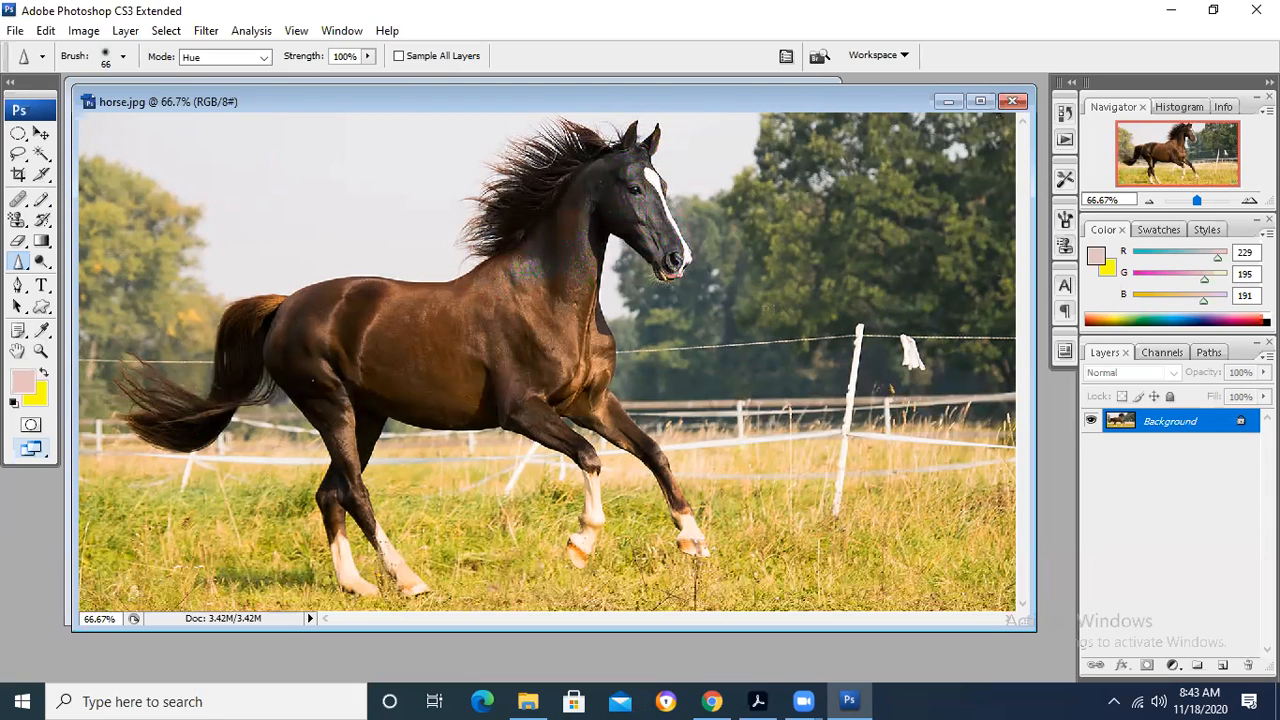
pyautogui.moveTo(670, 270)
pyautogui.mouseDown()
pyautogui.moveTo(640, 160)
pyautogui.moveTo(650, 128)
pyautogui.moveTo(558, 154)
pyautogui.moveTo(514, 232)
pyautogui.moveTo(530, 268)
pyautogui.moveTo(559, 265)
pyautogui.mouseUp()
pyautogui.moveTo(625, 345); pyautogui.dragTo(641, 150)
pyautogui.moveTo(688, 506); pyautogui.dragTo(644, 466)
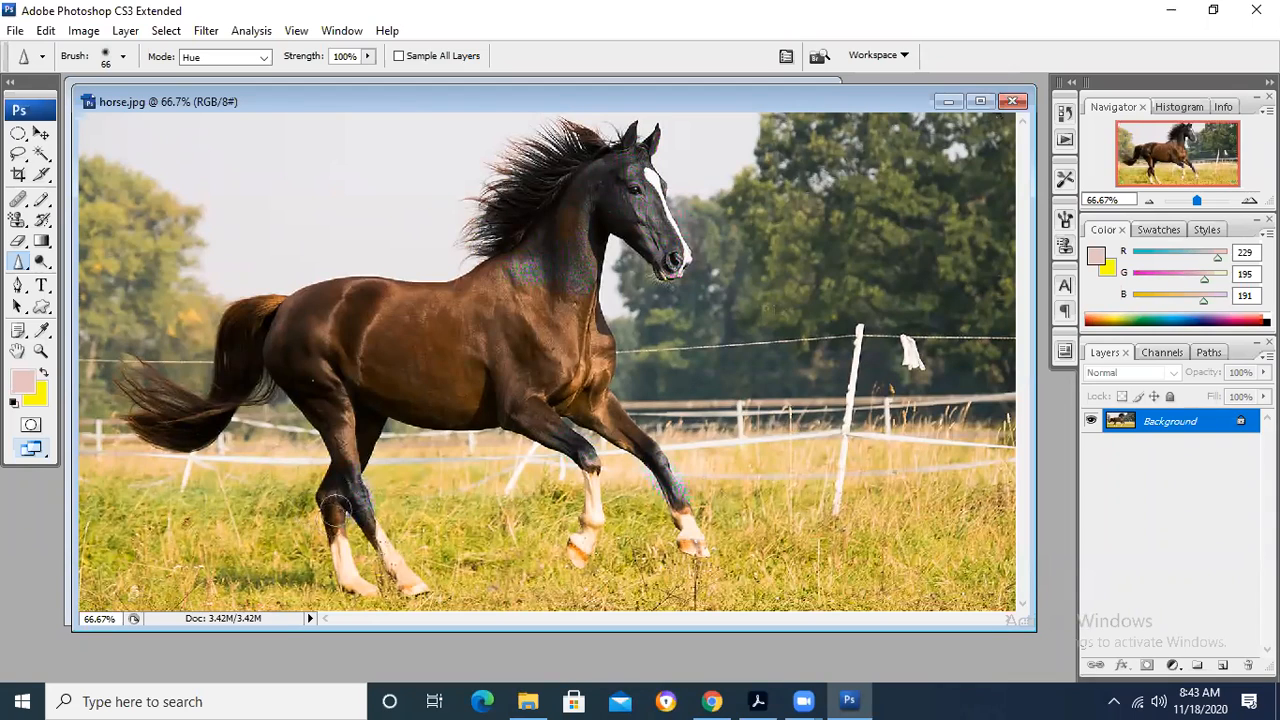
pyautogui.moveTo(337, 498)
pyautogui.mouseDown()
pyautogui.moveTo(334, 473)
pyautogui.moveTo(351, 464)
pyautogui.moveTo(334, 514)
pyautogui.mouseUp()
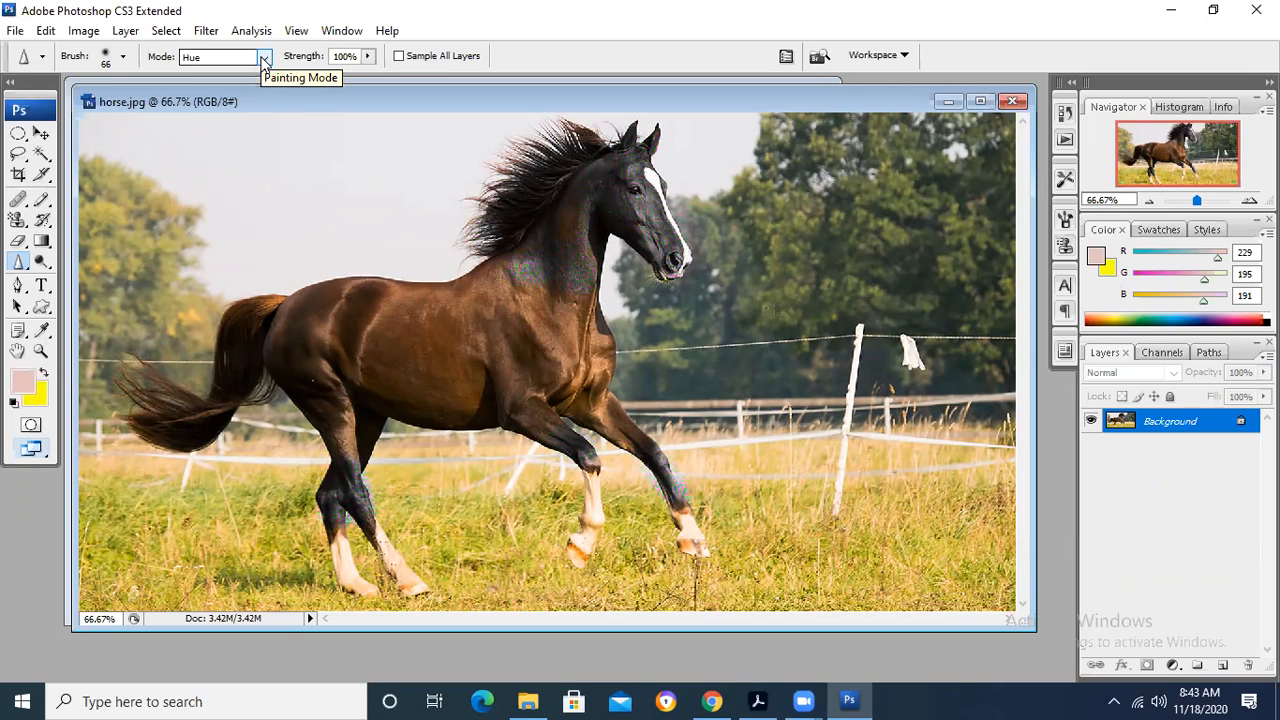
# - Set the sharpening mode to Saturation and sharpen the horse's back and hindquarters
pyautogui.click(262, 58)
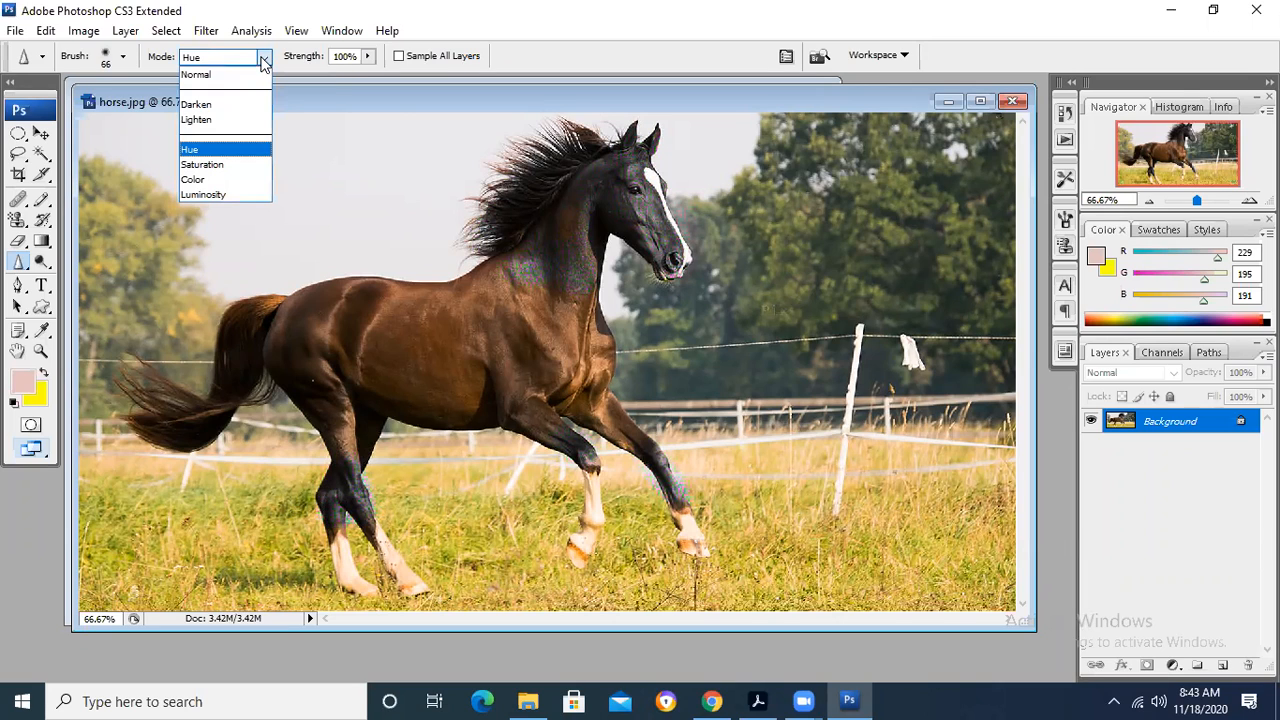
pyautogui.click(236, 166)
pyautogui.moveTo(390, 316)
pyautogui.mouseDown()
pyautogui.moveTo(357, 341)
pyautogui.moveTo(368, 314)
pyautogui.moveTo(441, 333)
pyautogui.moveTo(231, 359)
pyautogui.moveTo(250, 312)
pyautogui.moveTo(315, 349)
pyautogui.moveTo(361, 350)
pyautogui.moveTo(347, 346)
pyautogui.moveTo(402, 310)
pyautogui.moveTo(382, 311)
pyautogui.moveTo(372, 316)
pyautogui.moveTo(415, 321)
pyautogui.moveTo(375, 349)
pyautogui.moveTo(405, 345)
pyautogui.moveTo(407, 359)
pyautogui.moveTo(279, 343)
pyautogui.mouseUp()
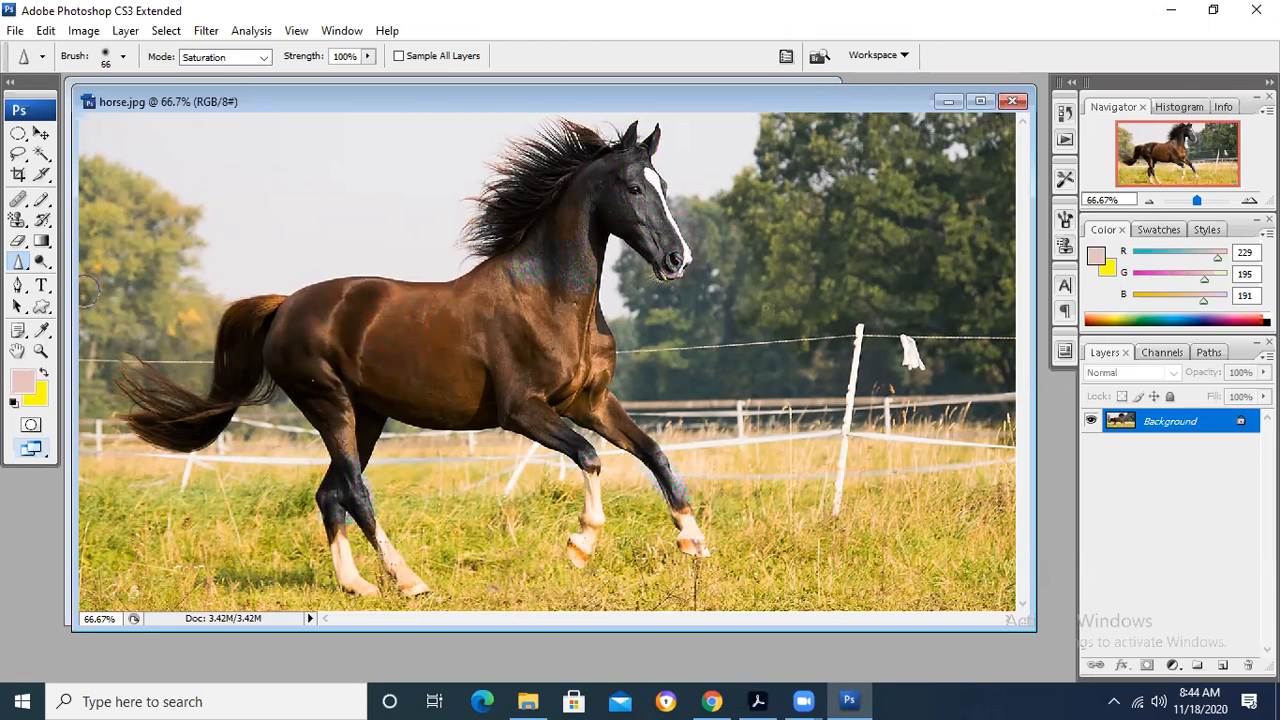
# - Set the sharpening mode to Color and sharpen the horse's hindquarters
pyautogui.click(255, 57)
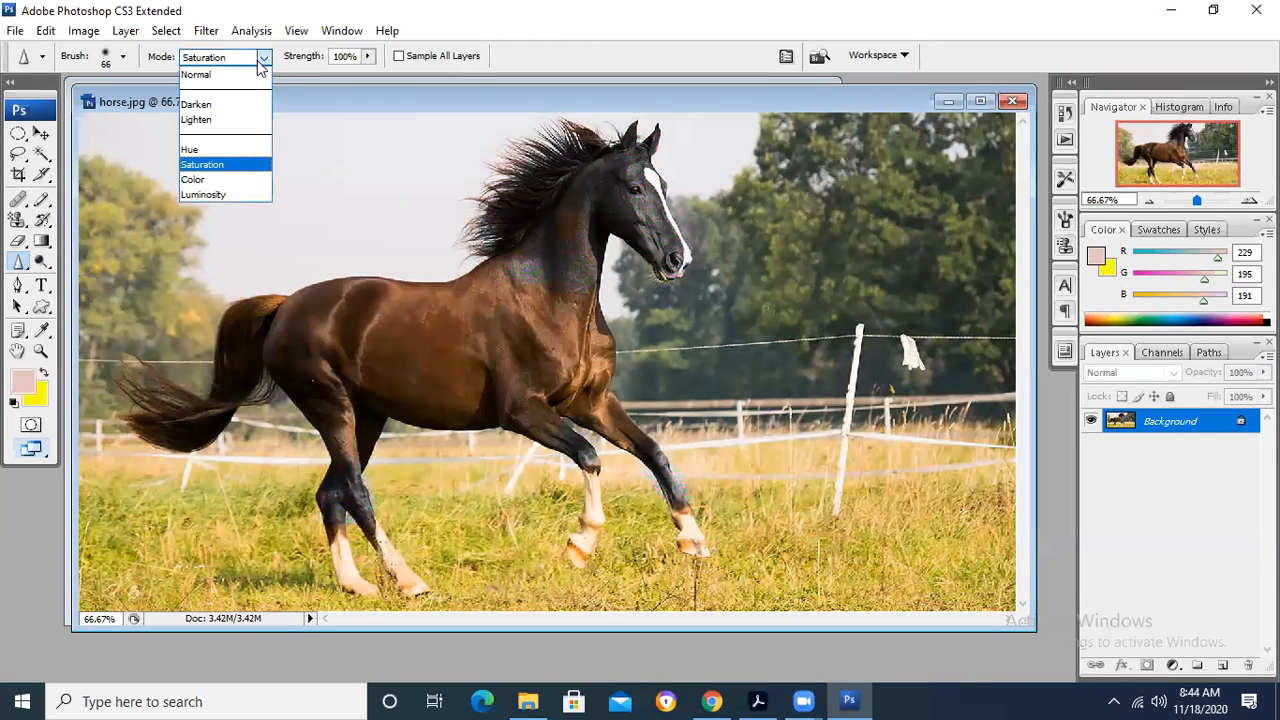
pyautogui.click(237, 188)
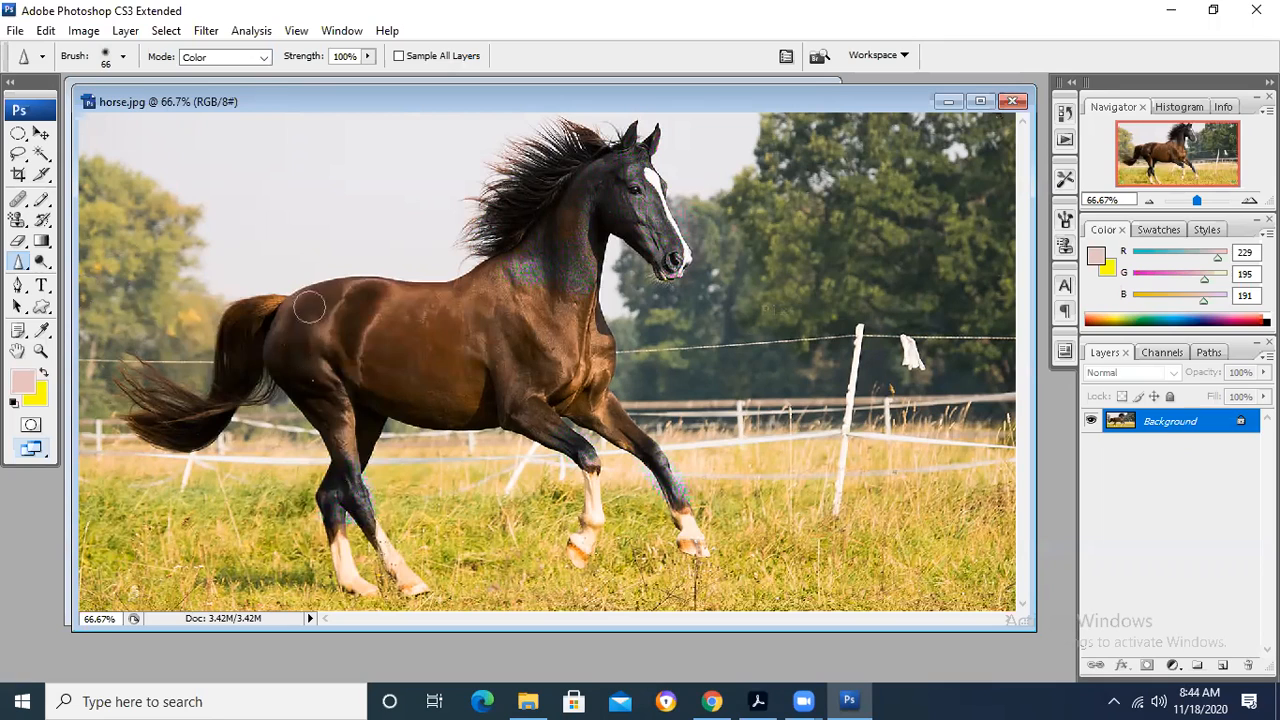
pyautogui.moveTo(297, 319)
pyautogui.mouseDown()
pyautogui.moveTo(322, 342)
pyautogui.moveTo(352, 334)
pyautogui.moveTo(356, 300)
pyautogui.moveTo(312, 314)
pyautogui.moveTo(285, 350)
pyautogui.moveTo(360, 368)
pyautogui.moveTo(400, 338)
pyautogui.moveTo(384, 365)
pyautogui.mouseUp()
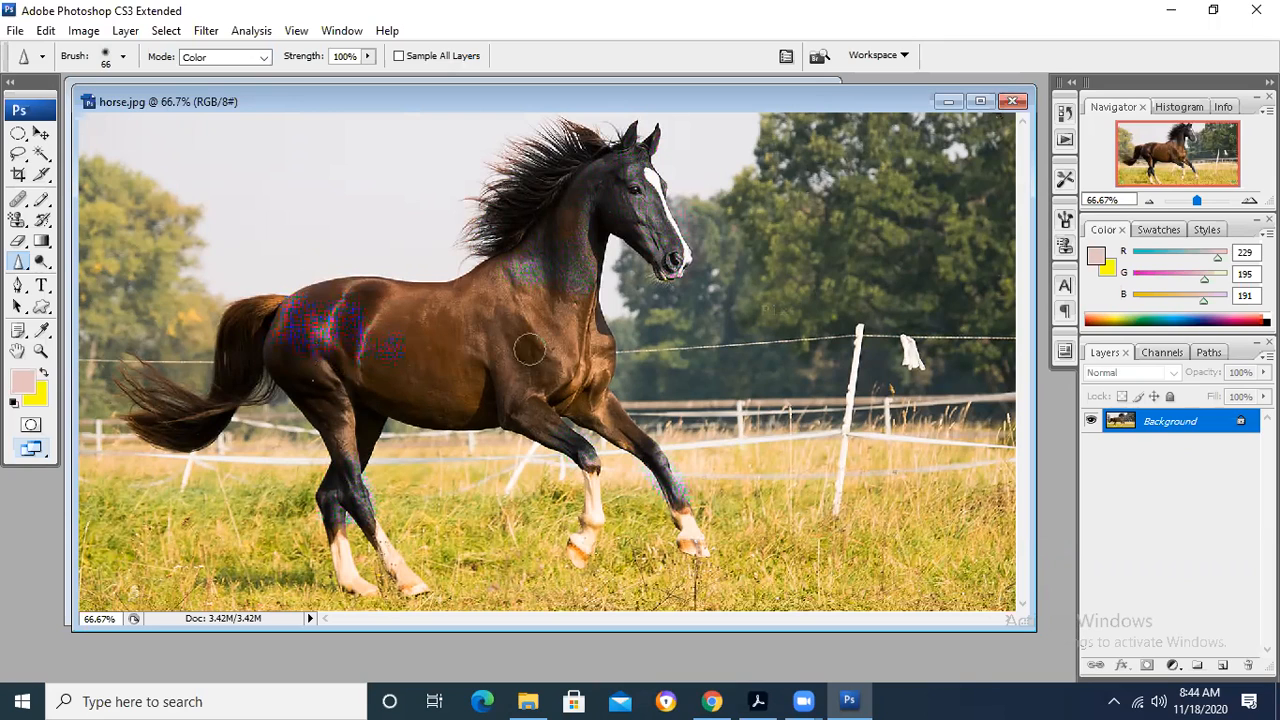
# - Undo the Color-mode stroke and close horse.jpg without saving the changes
pyautogui.hotkey('ctrl', 'z')
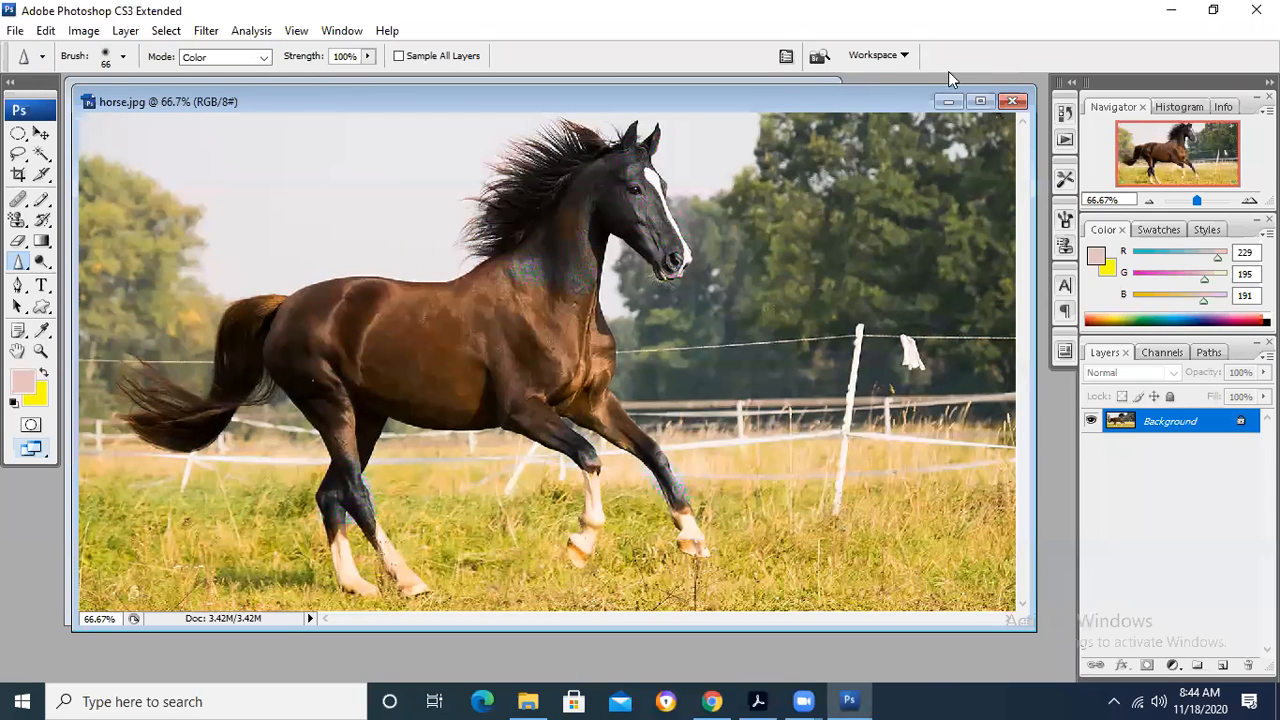
pyautogui.click(1012, 101)
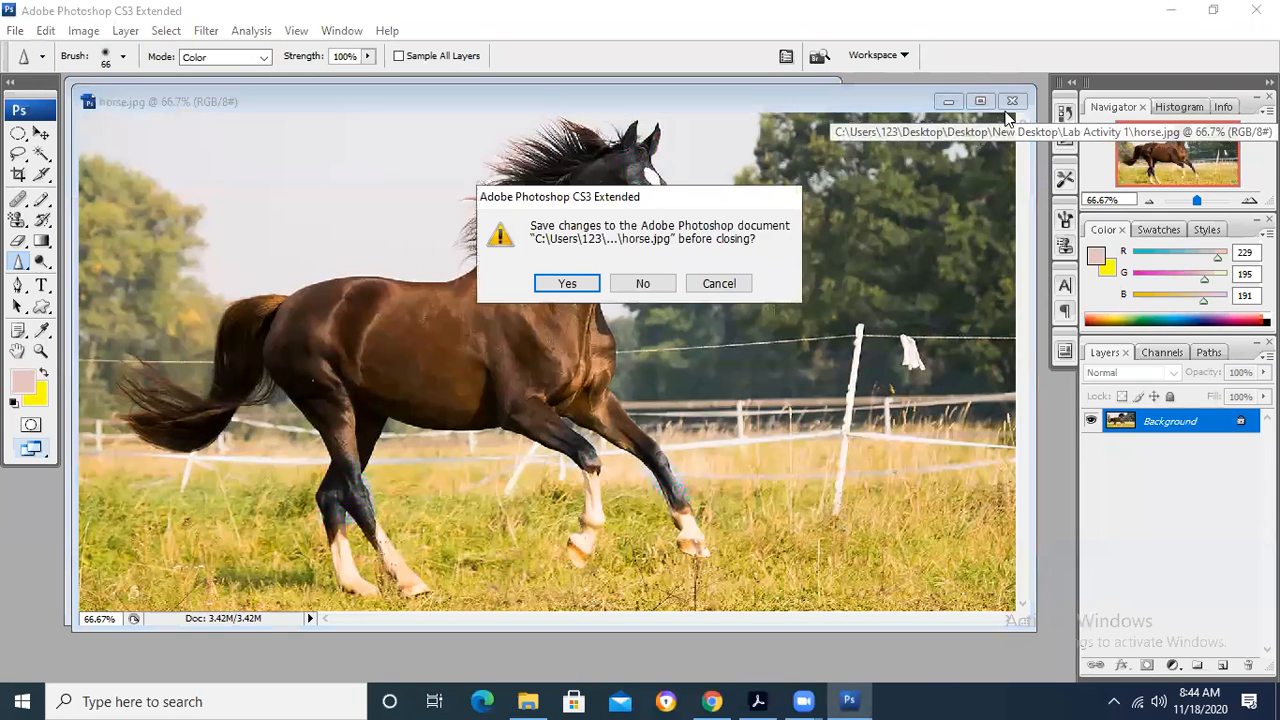
pyautogui.click(642, 285)
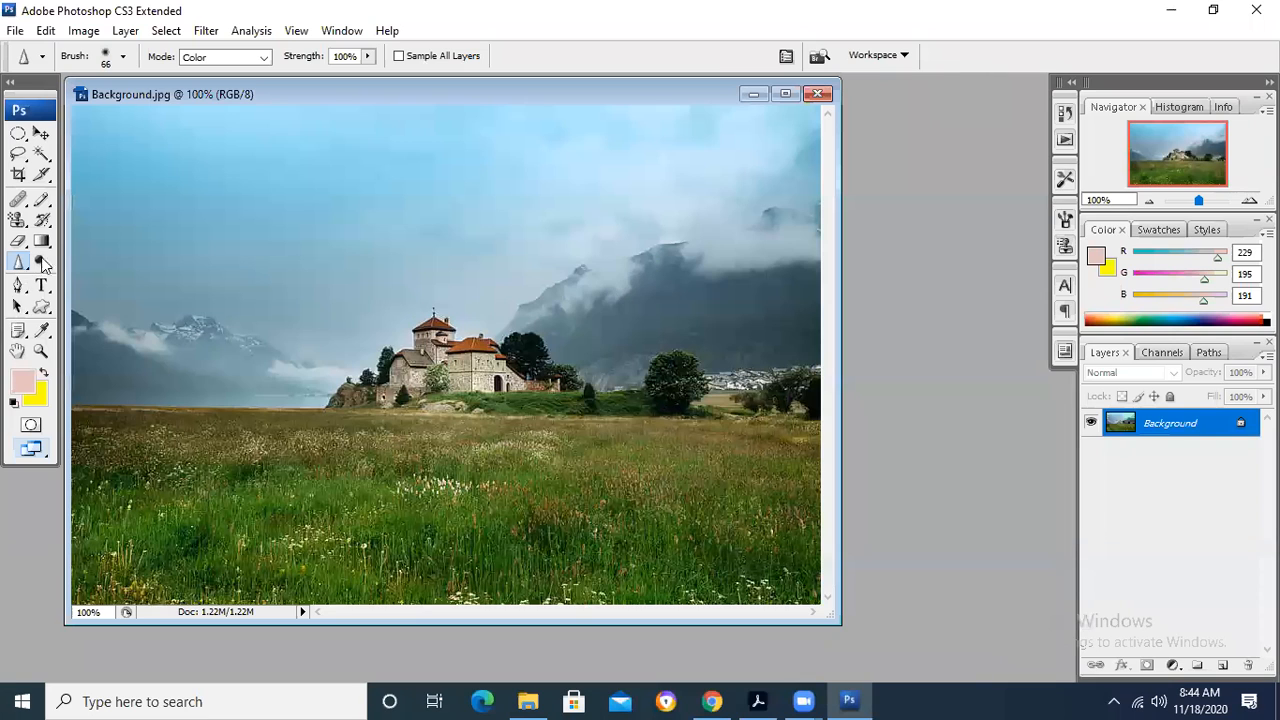
# - Try the Sharpen Tool on the mountain in Background.jpg, and set its mode to Normal and strength to 50%
pyautogui.rightClick(23, 269)
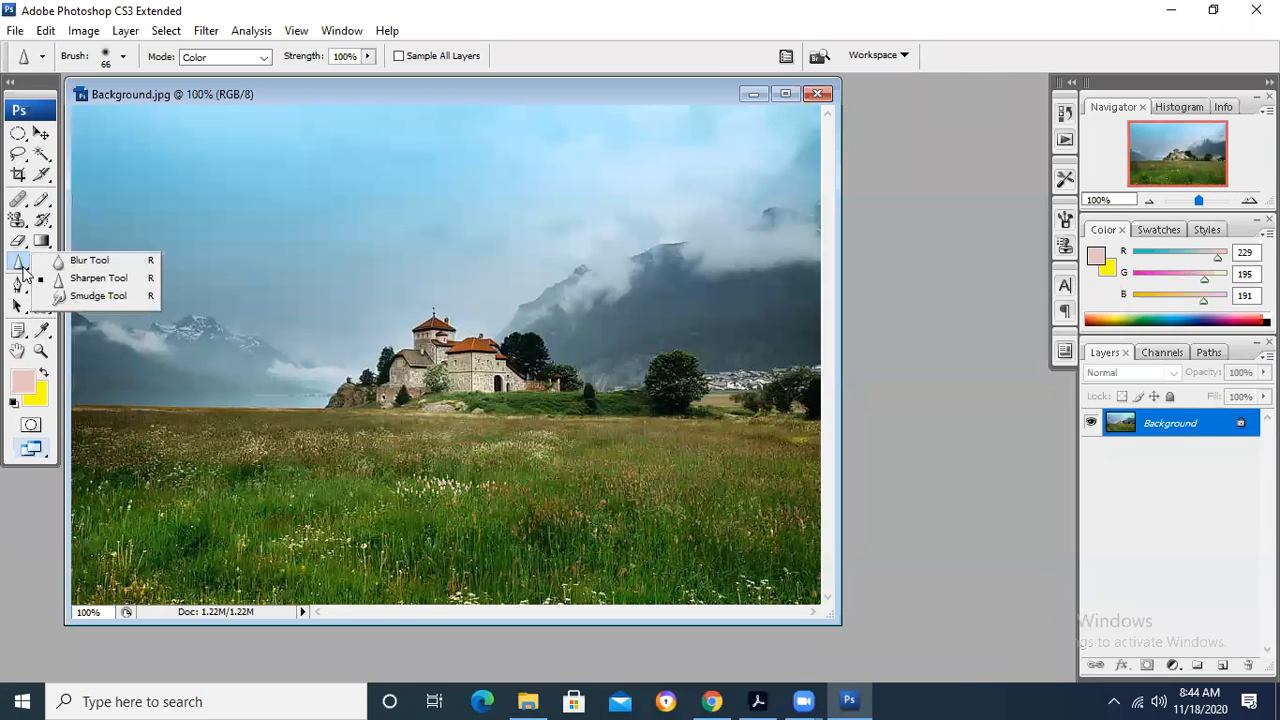
pyautogui.click(89, 282)
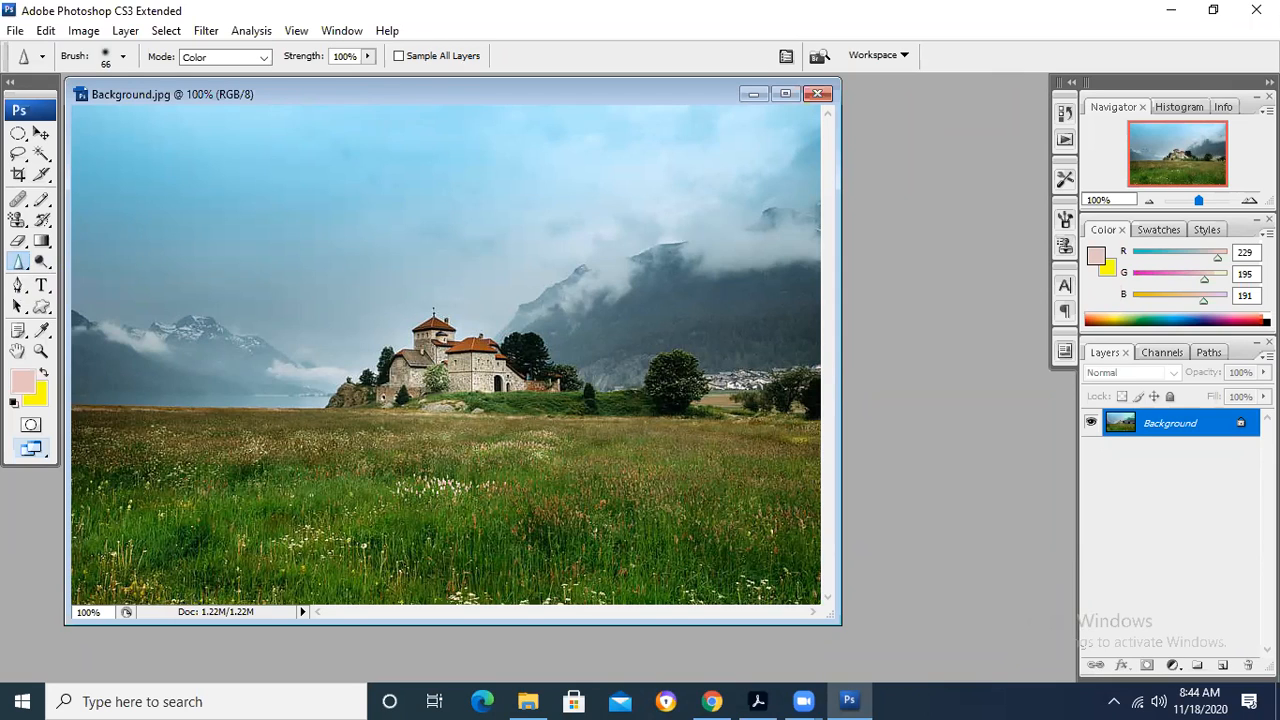
pyautogui.moveTo(641, 218)
pyautogui.mouseDown()
pyautogui.moveTo(622, 299)
pyautogui.moveTo(613, 254)
pyautogui.moveTo(677, 269)
pyautogui.moveTo(592, 294)
pyautogui.moveTo(607, 259)
pyautogui.moveTo(676, 248)
pyautogui.moveTo(684, 234)
pyautogui.moveTo(658, 262)
pyautogui.mouseUp()
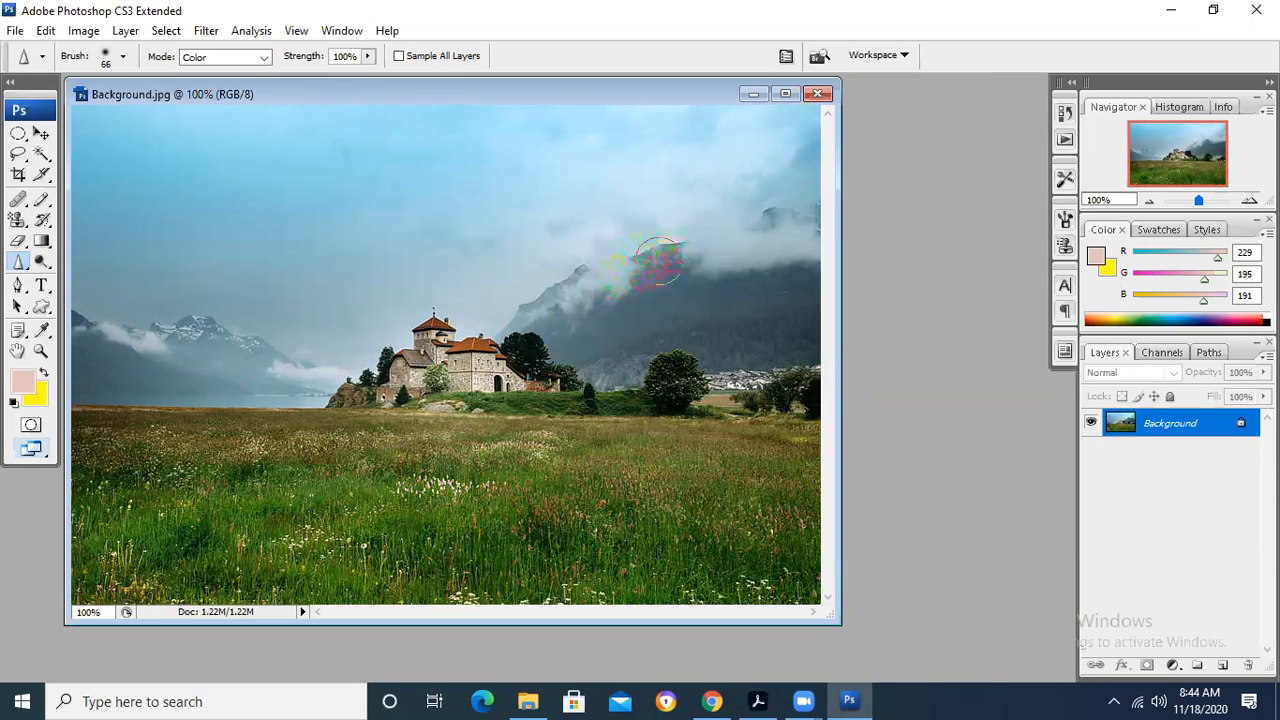
pyautogui.click(258, 57)
pyautogui.click(246, 75)
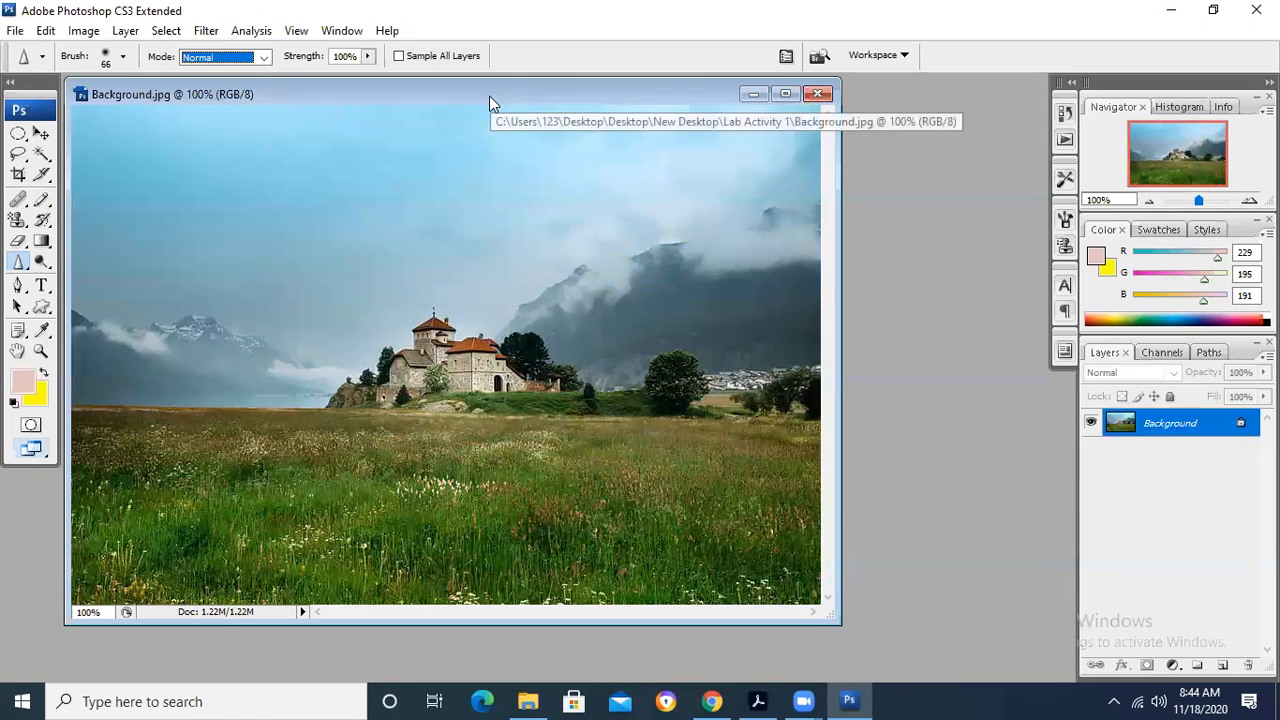
pyautogui.click(354, 58)
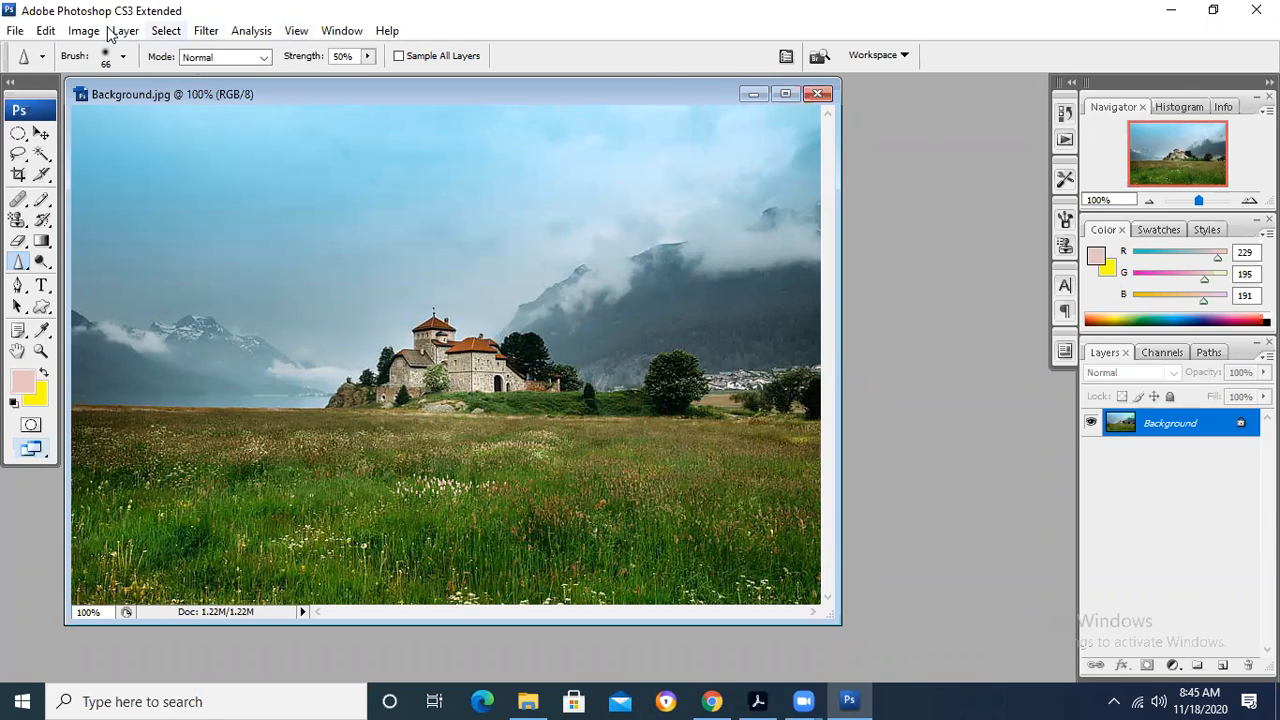
# - Duplicate Background.jpg as "Background copy" and arrange the two image windows side by side
pyautogui.rightClick(190, 94)
pyautogui.click(223, 111)
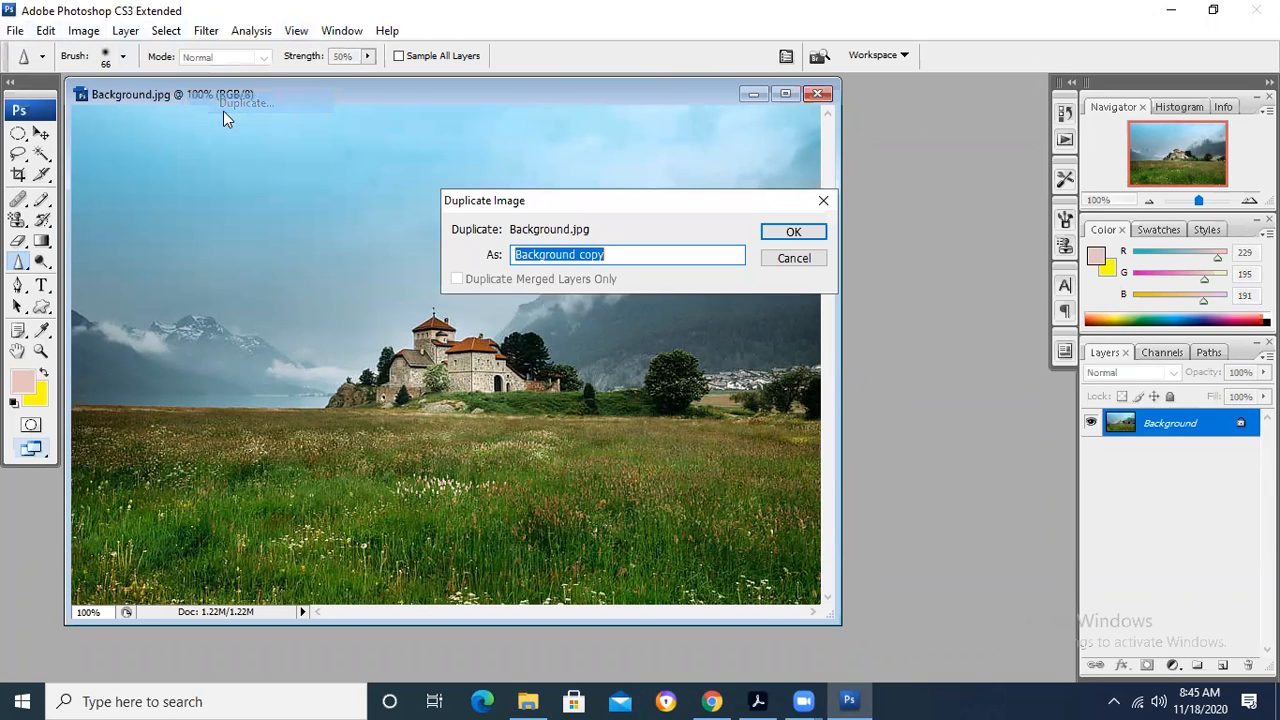
pyautogui.click(779, 231)
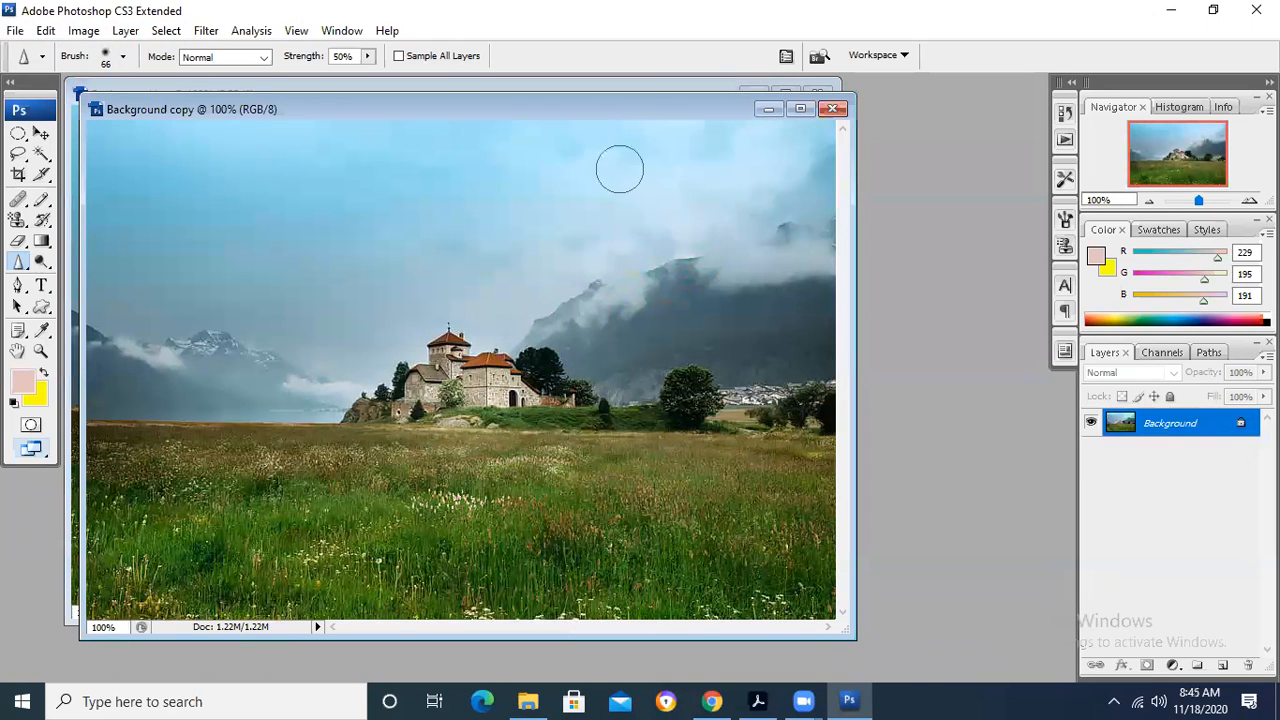
pyautogui.moveTo(534, 117); pyautogui.dragTo(812, 132)
pyautogui.moveTo(598, 96); pyautogui.dragTo(374, 132)
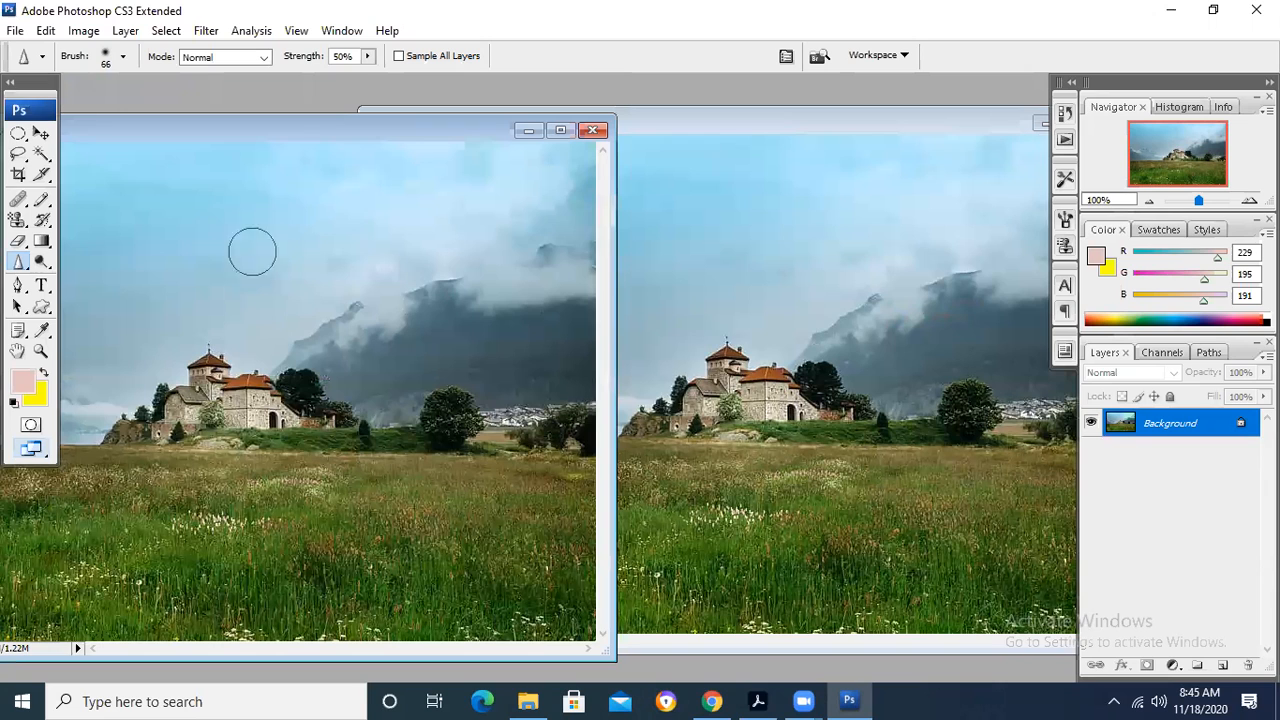
# - Sharpen the castle and the trees around it in Background copy, using Normal mode at 50% strength
pyautogui.click(797, 152)
pyautogui.moveTo(870, 400)
pyautogui.mouseDown()
pyautogui.moveTo(822, 400)
pyautogui.moveTo(805, 378)
pyautogui.moveTo(765, 392)
pyautogui.moveTo(768, 350)
pyautogui.moveTo(720, 385)
pyautogui.moveTo(697, 363)
pyautogui.moveTo(655, 398)
pyautogui.moveTo(649, 438)
pyautogui.moveTo(645, 410)
pyautogui.moveTo(720, 366)
pyautogui.moveTo(715, 412)
pyautogui.moveTo(825, 410)
pyautogui.moveTo(860, 425)
pyautogui.moveTo(775, 385)
pyautogui.mouseUp()
pyautogui.moveTo(679, 375)
pyautogui.mouseDown()
pyautogui.moveTo(640, 408)
pyautogui.moveTo(788, 448)
pyautogui.moveTo(905, 442)
pyautogui.mouseUp()
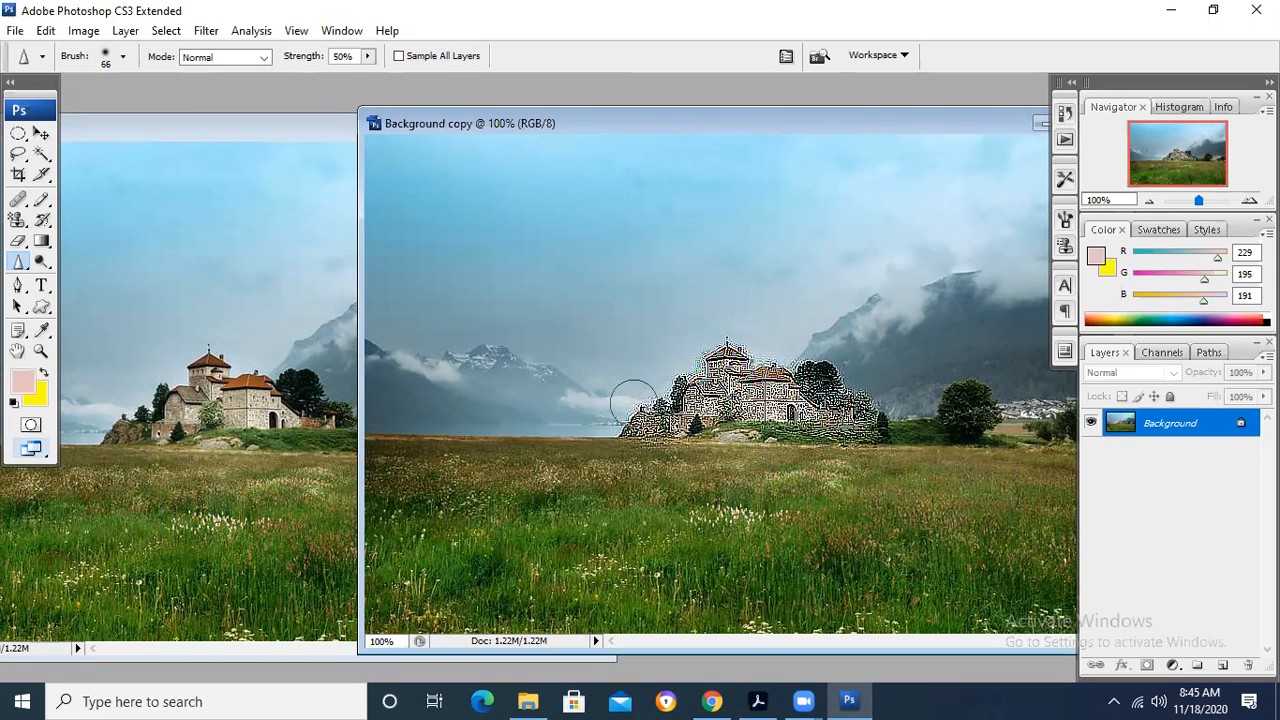
# - Bring Background.jpg forward with the Move tool active and zoom in on the original castle to about 311%
pyautogui.click(272, 122)
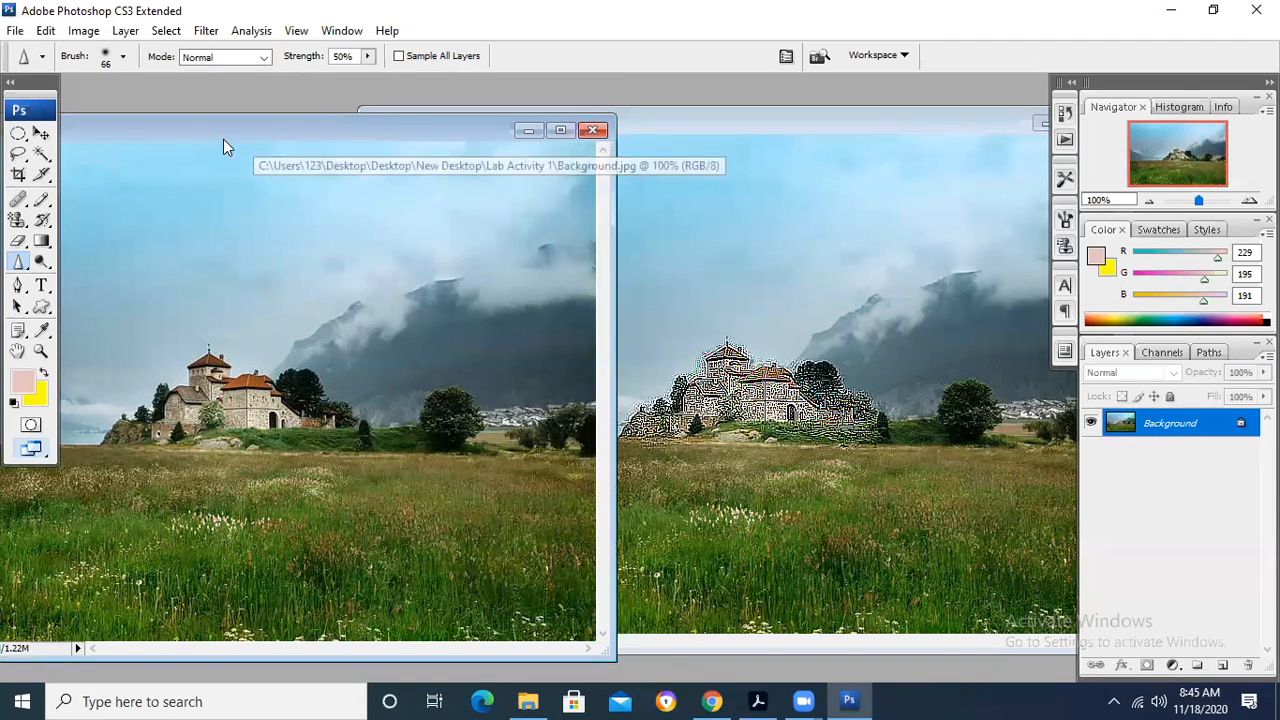
pyautogui.press('v')
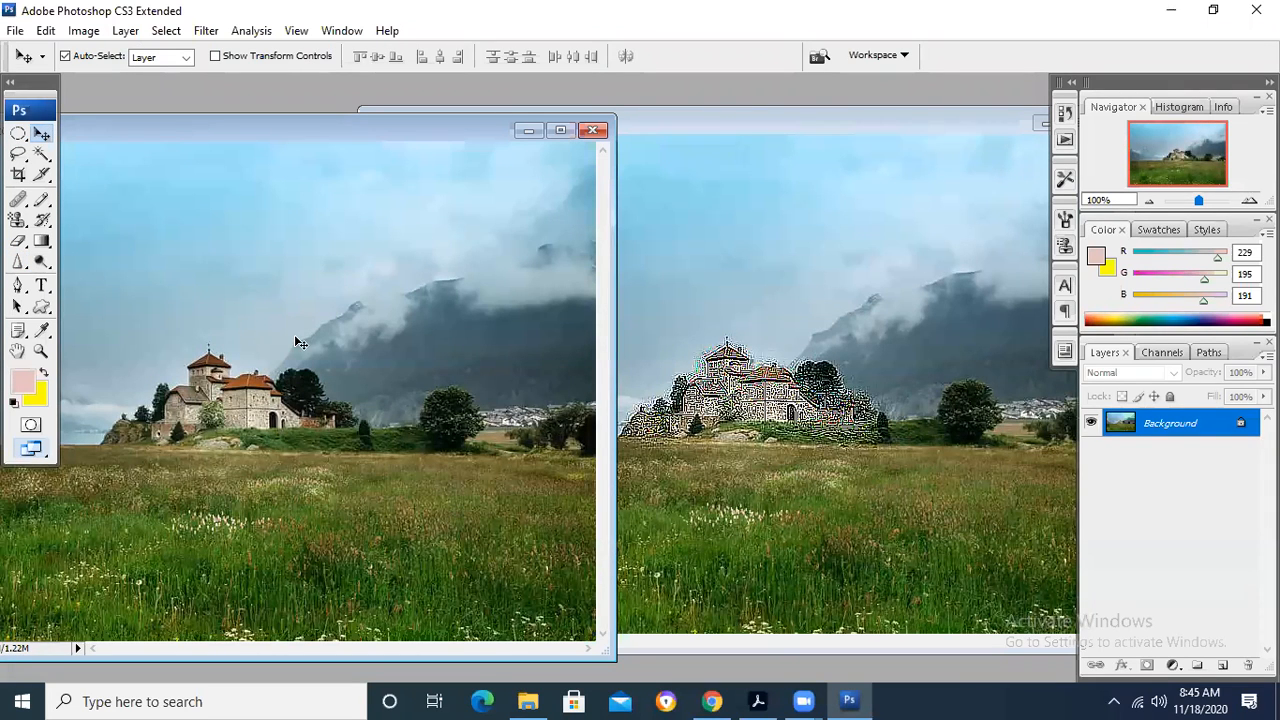
pyautogui.scroll(3, 296, 343)
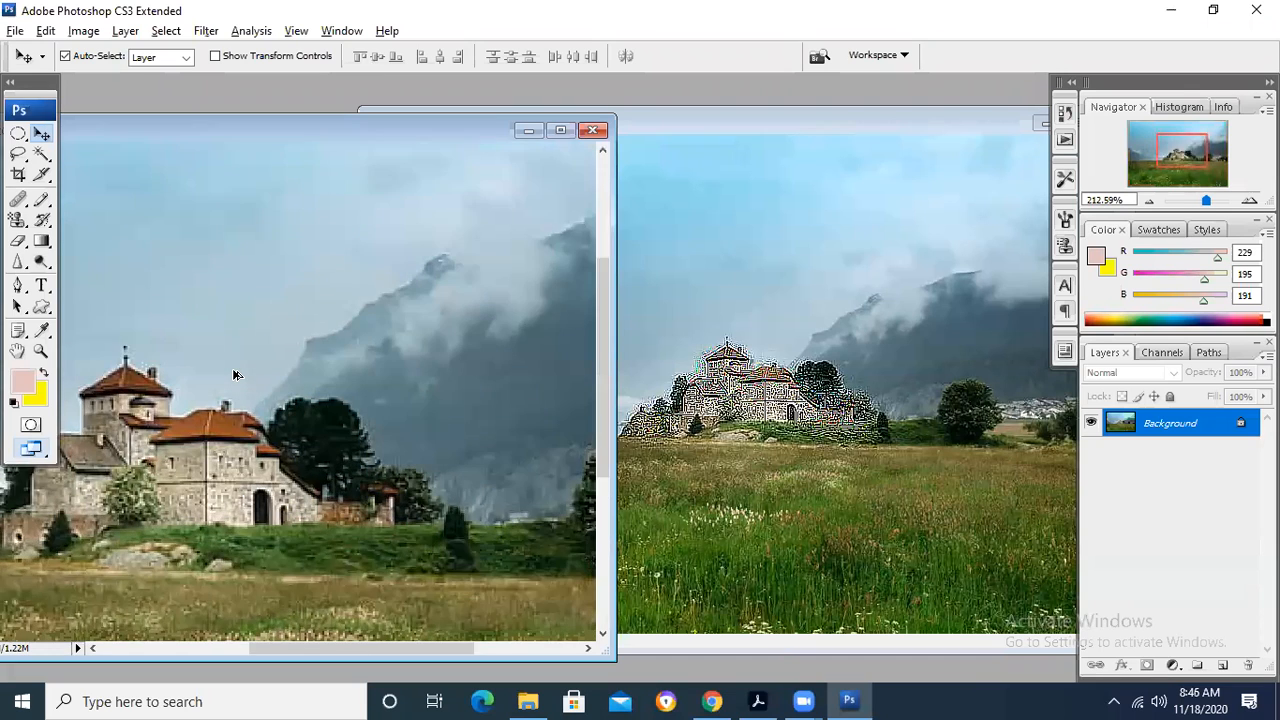
pyautogui.scroll(2, 233, 375)
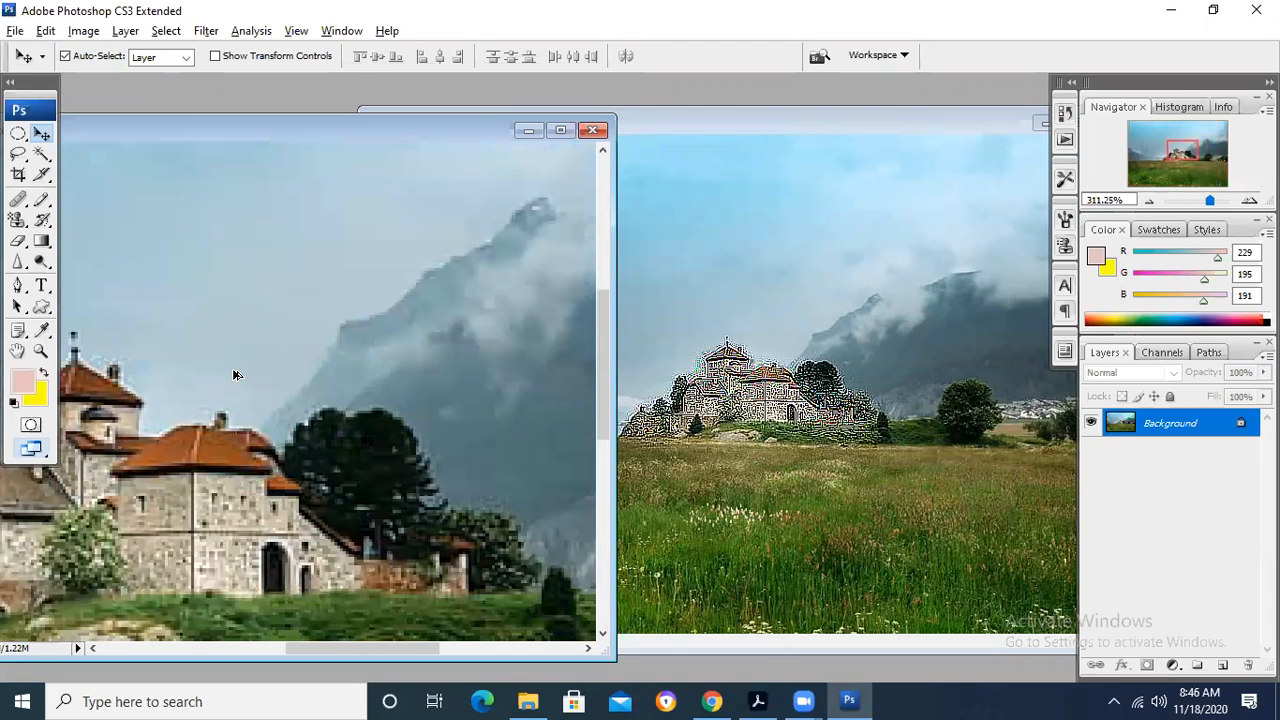
pyautogui.press('alt')
# - Undo the castle sharpening in Background copy and zoom Background.jpg back out to about 102%
pyautogui.moveTo(261, 138); pyautogui.dragTo(212, 131)
pyautogui.click(714, 126)
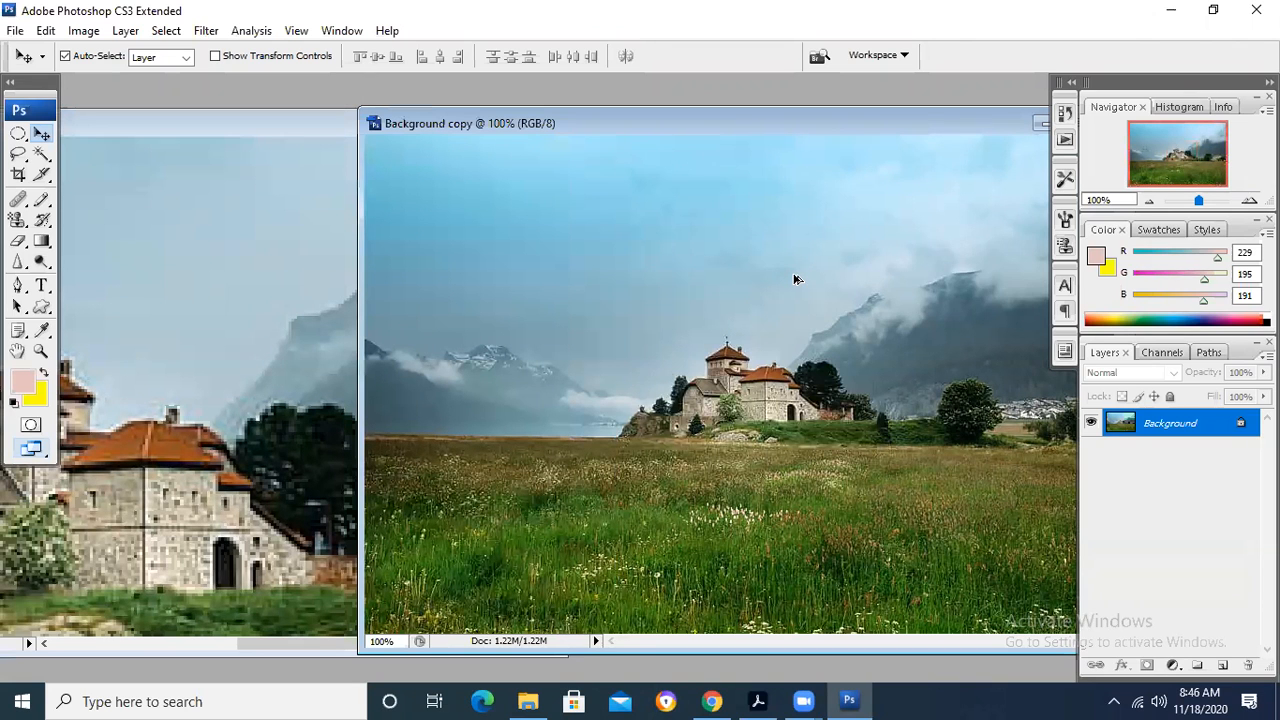
pyautogui.click(184, 128)
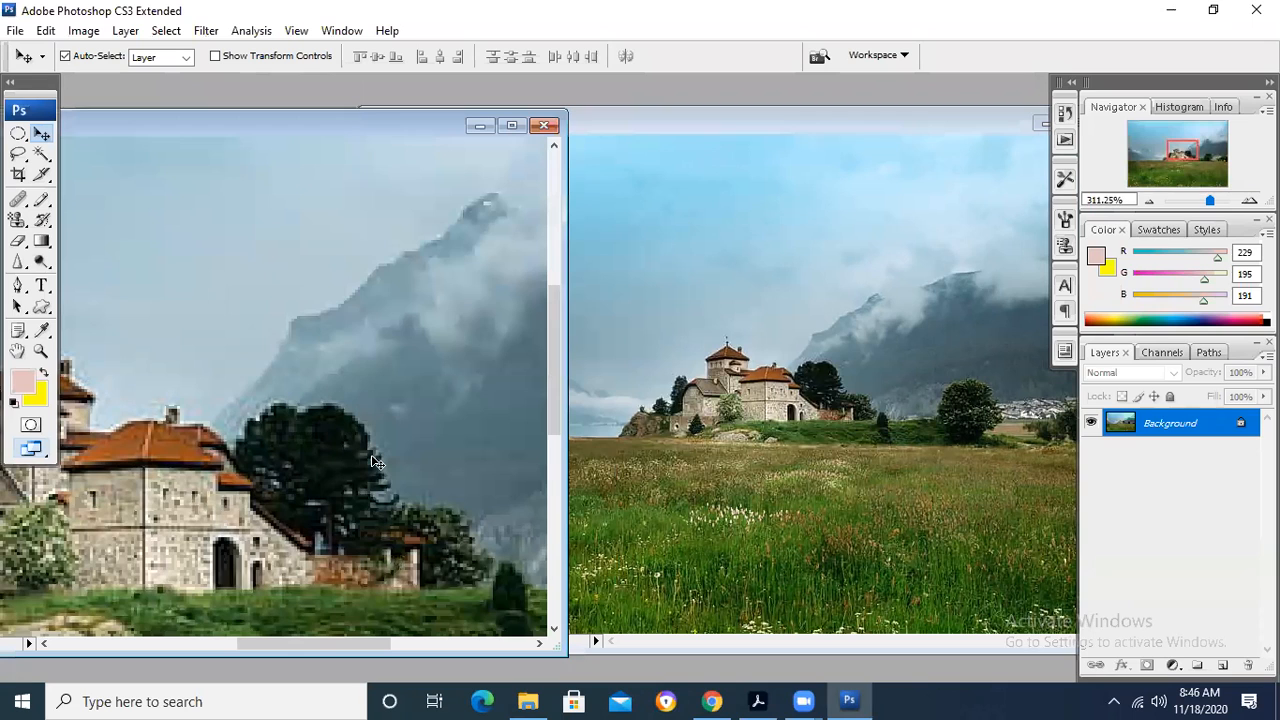
pyautogui.scroll(-3, 376, 462)
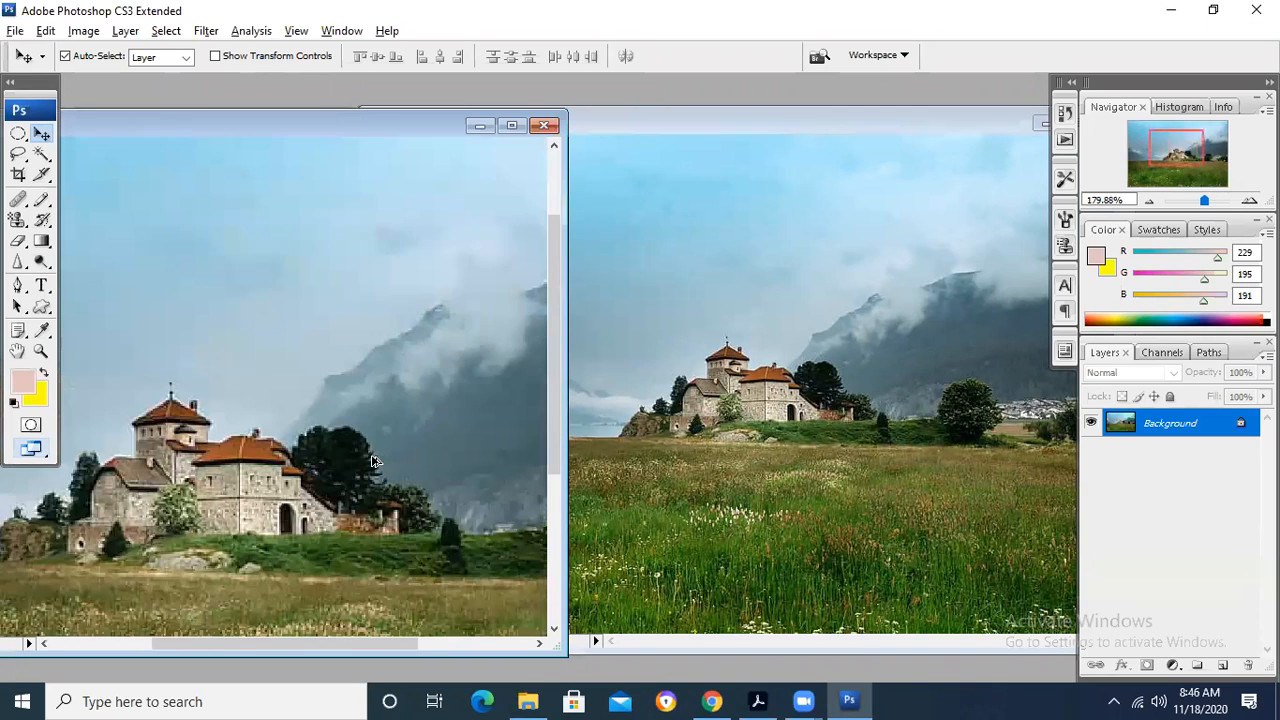
pyautogui.scroll(-4, 376, 462)
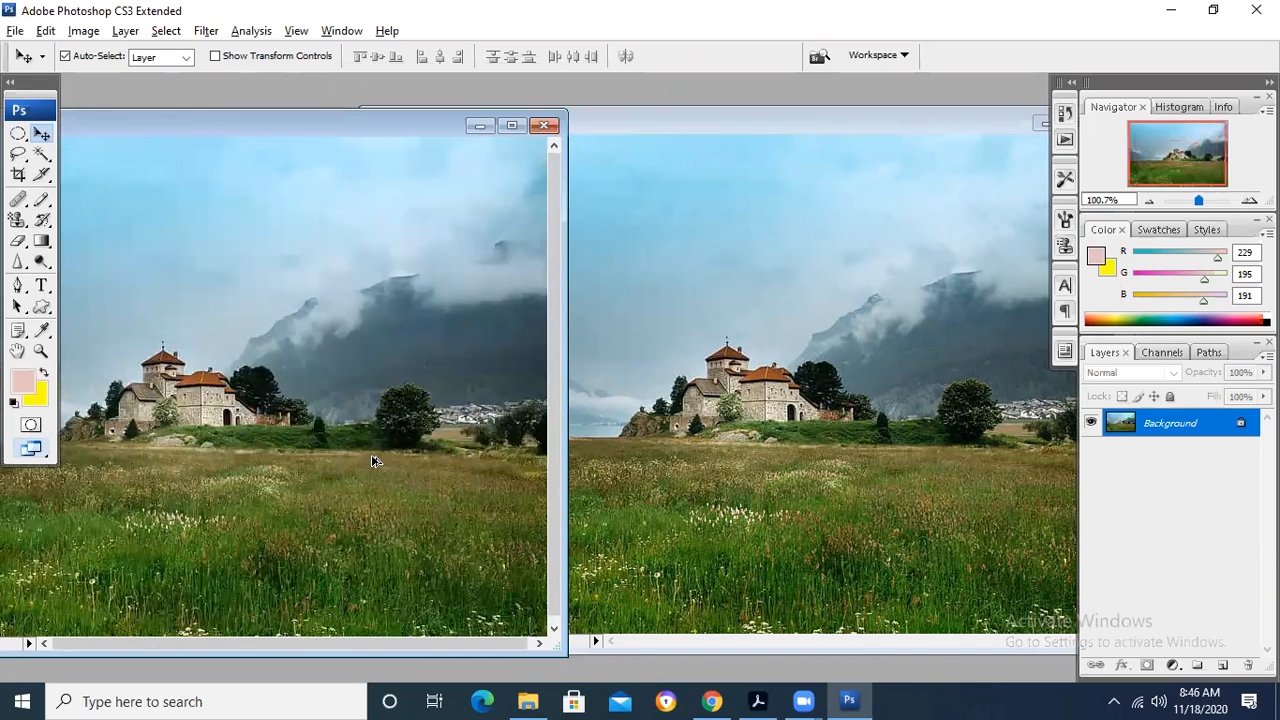
pyautogui.scroll(3, 376, 462)
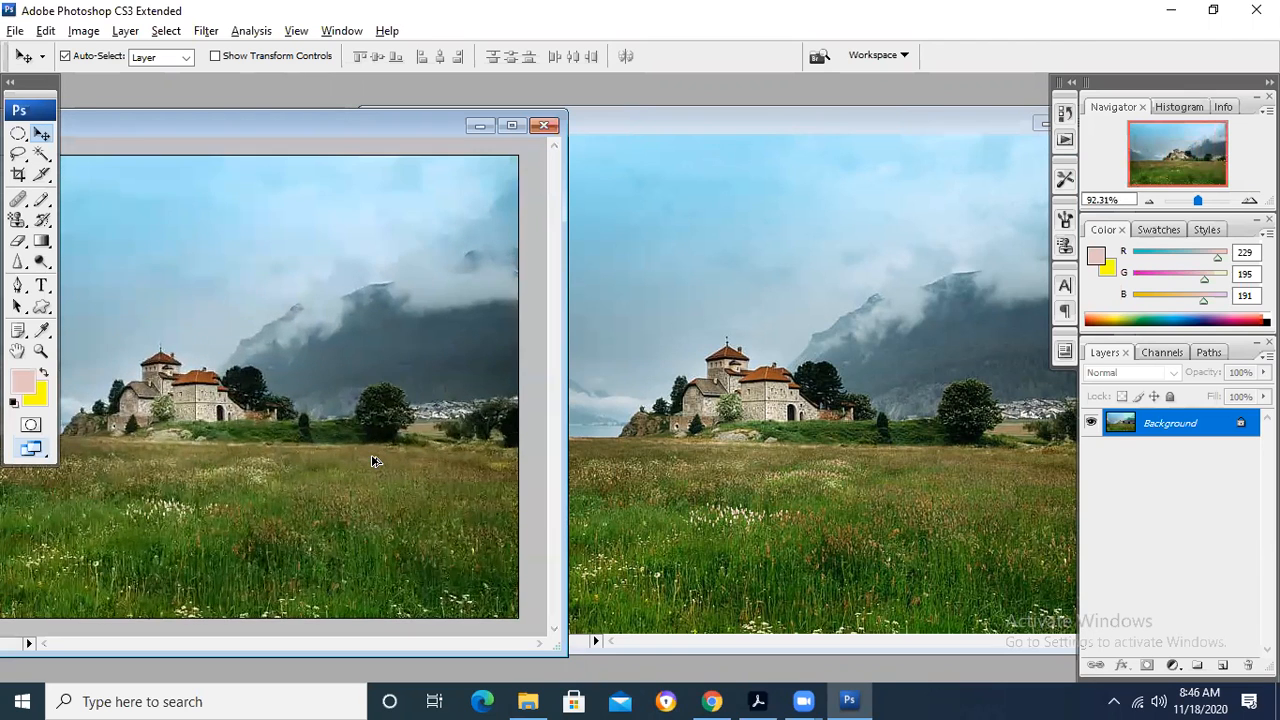
# - Sharpen the castle in Background copy with the Sharpen Tool in Normal mode at 20% strength
pyautogui.click(786, 110)
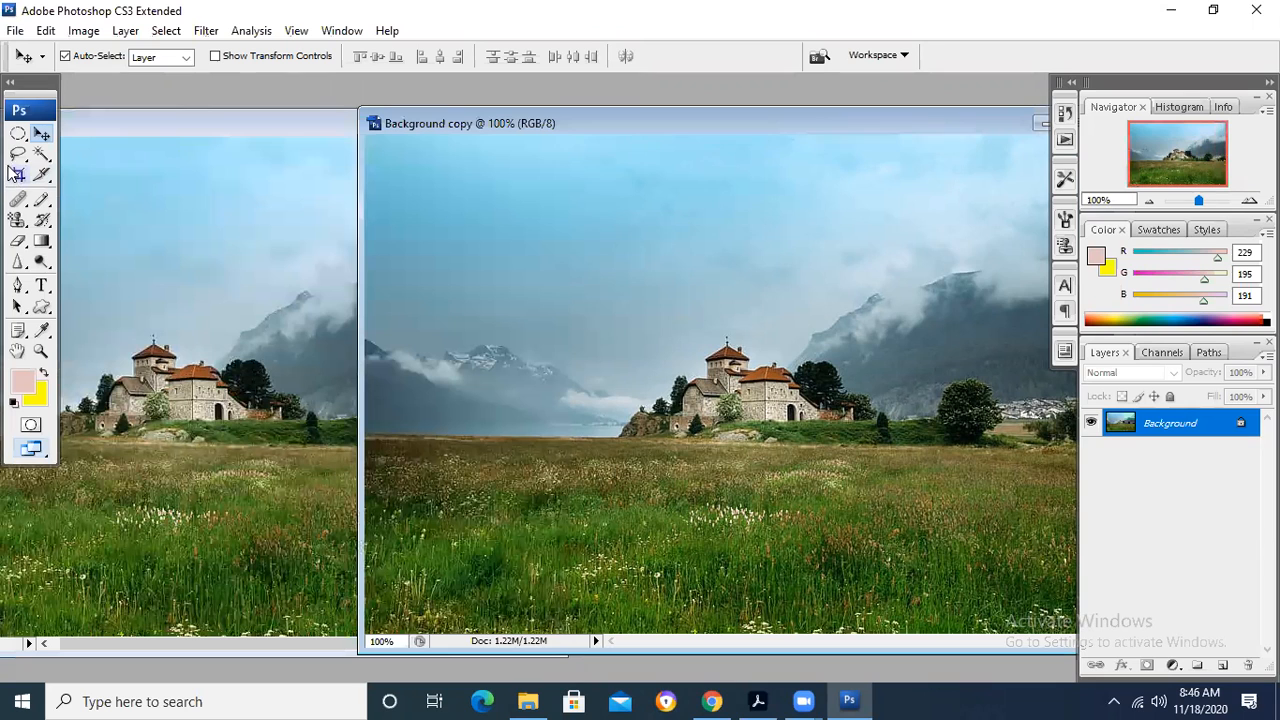
pyautogui.click(18, 262)
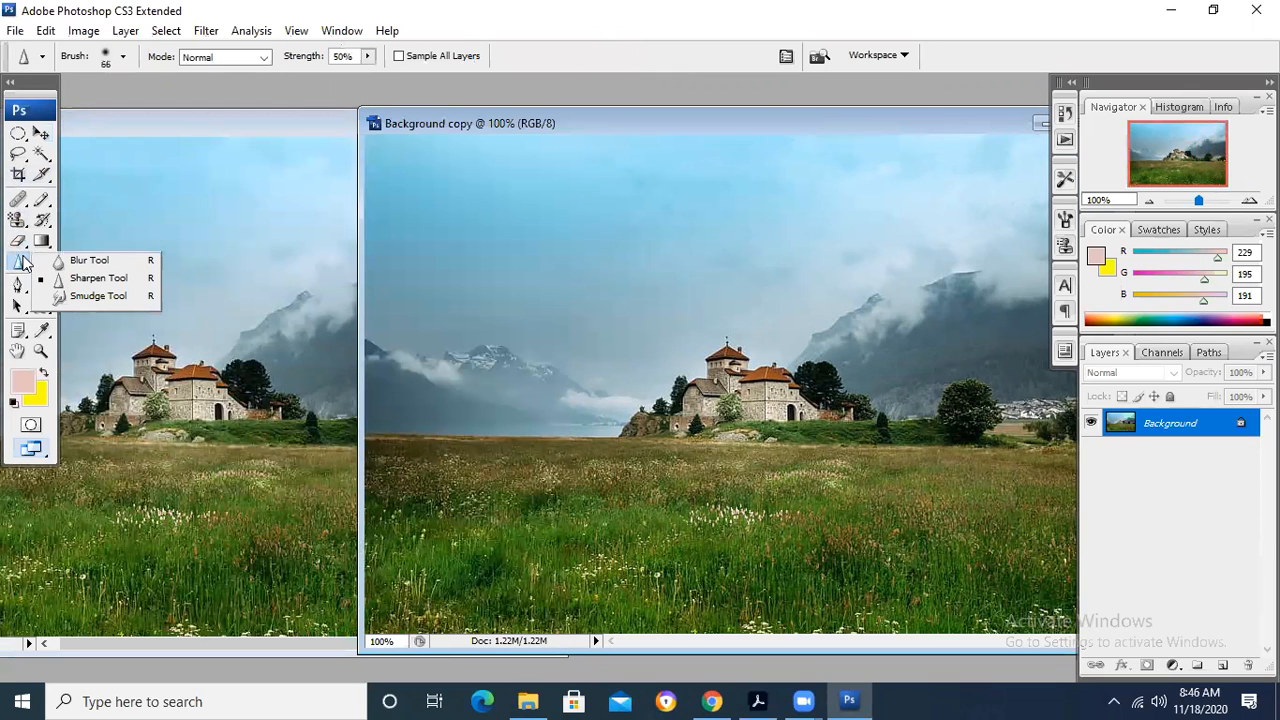
pyautogui.click(98, 280)
pyautogui.moveTo(352, 60); pyautogui.dragTo(242, 57)
pyautogui.write('20')
pyautogui.press('Return')
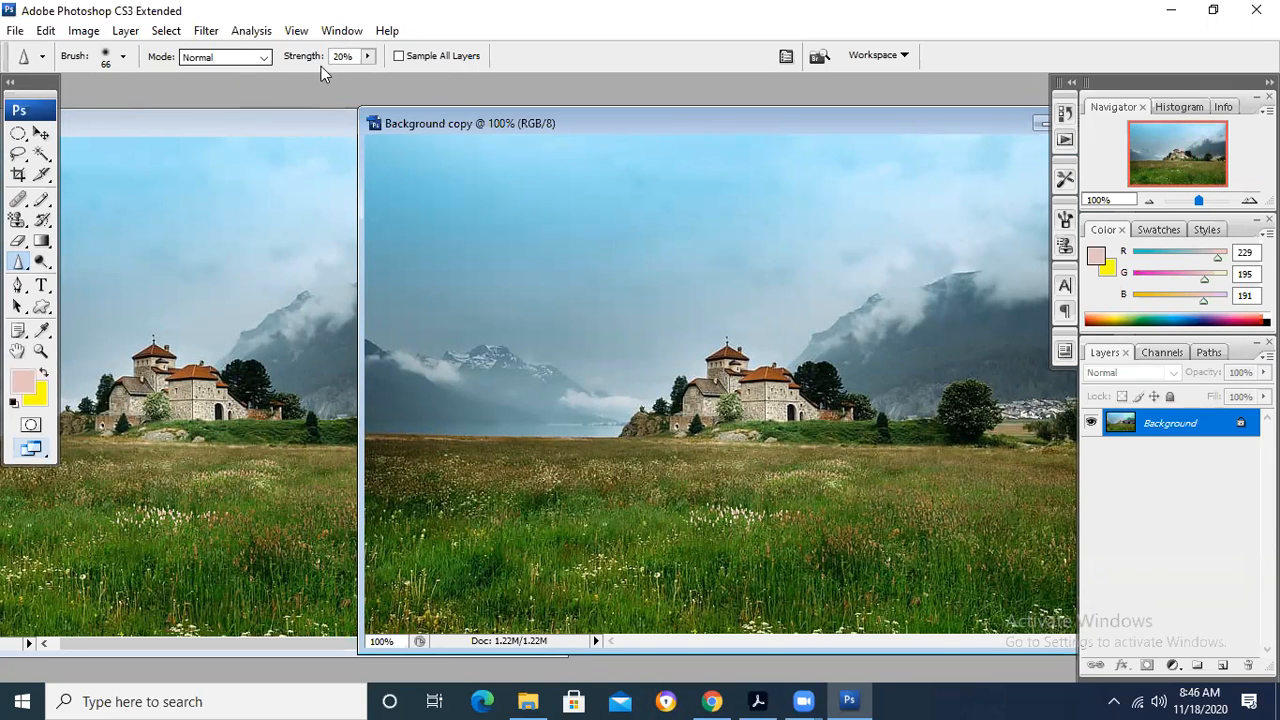
pyautogui.moveTo(786, 403)
pyautogui.mouseDown()
pyautogui.moveTo(667, 388)
pyautogui.moveTo(714, 381)
pyautogui.moveTo(719, 366)
pyautogui.moveTo(654, 416)
pyautogui.moveTo(662, 399)
pyautogui.moveTo(648, 436)
pyautogui.moveTo(846, 411)
pyautogui.moveTo(821, 383)
pyautogui.moveTo(699, 356)
pyautogui.moveTo(631, 447)
pyautogui.moveTo(811, 453)
pyautogui.moveTo(877, 421)
pyautogui.moveTo(827, 379)
pyautogui.moveTo(742, 383)
pyautogui.mouseUp()
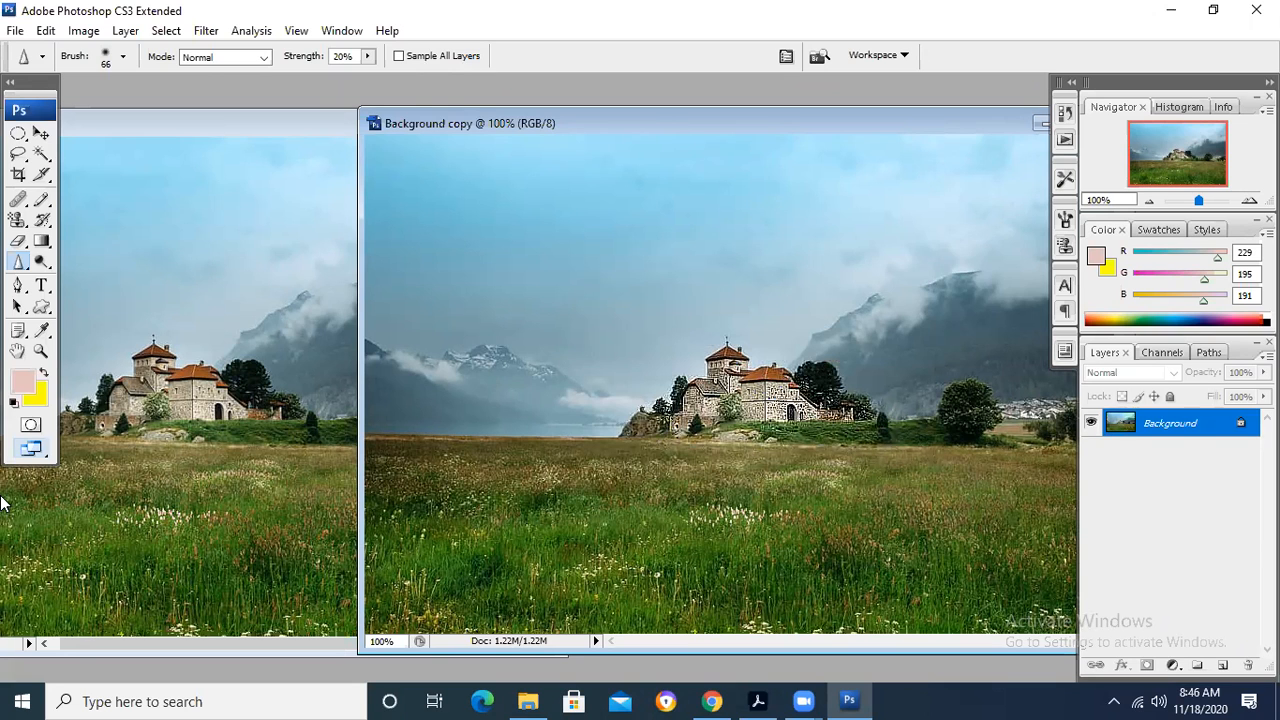
# - Narrow the Background.jpg window and place it so its castle shows beside the sharpened castle in Background copy
pyautogui.click(163, 126)
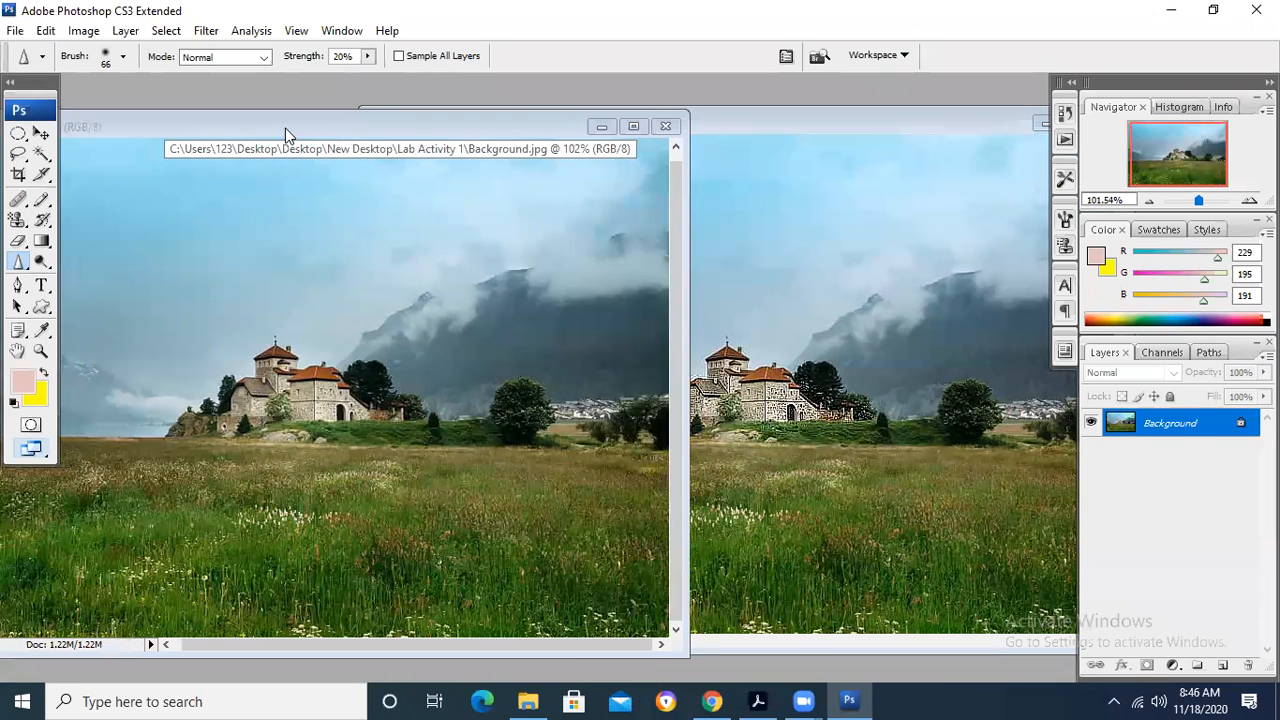
pyautogui.moveTo(285, 128); pyautogui.dragTo(244, 128)
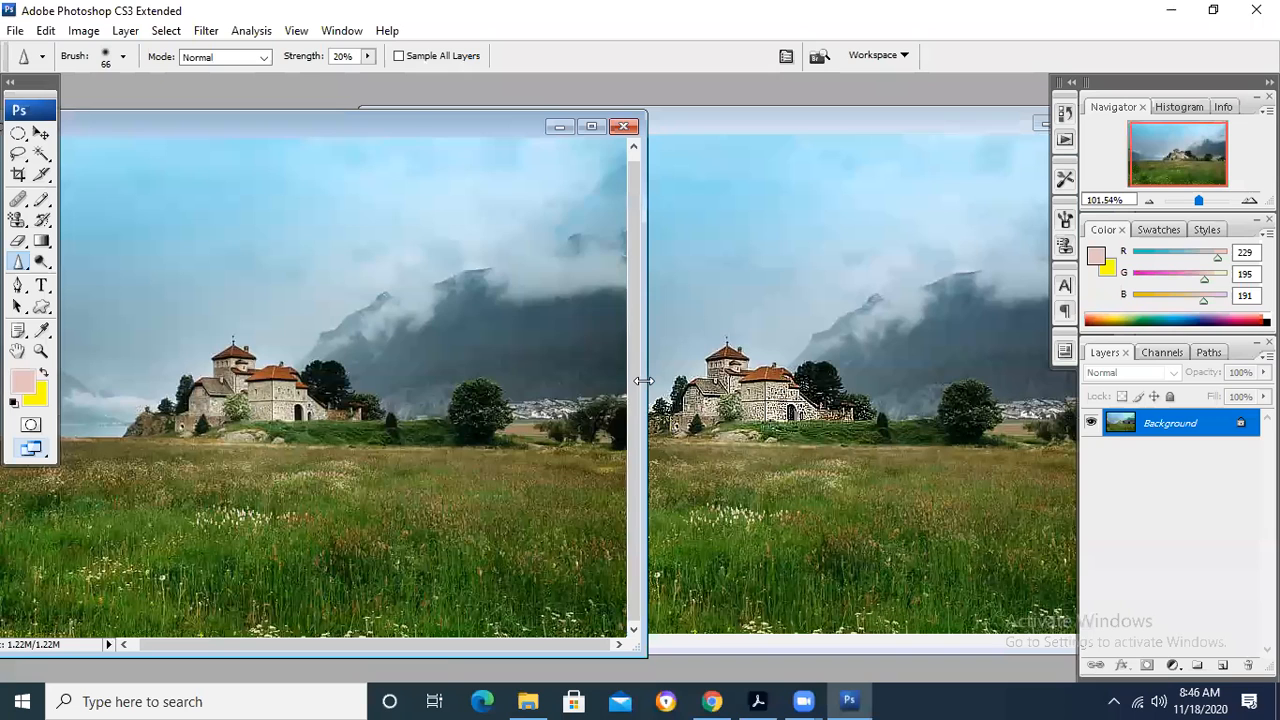
pyautogui.moveTo(643, 381); pyautogui.dragTo(449, 381)
pyautogui.moveTo(221, 120); pyautogui.dragTo(397, 125)
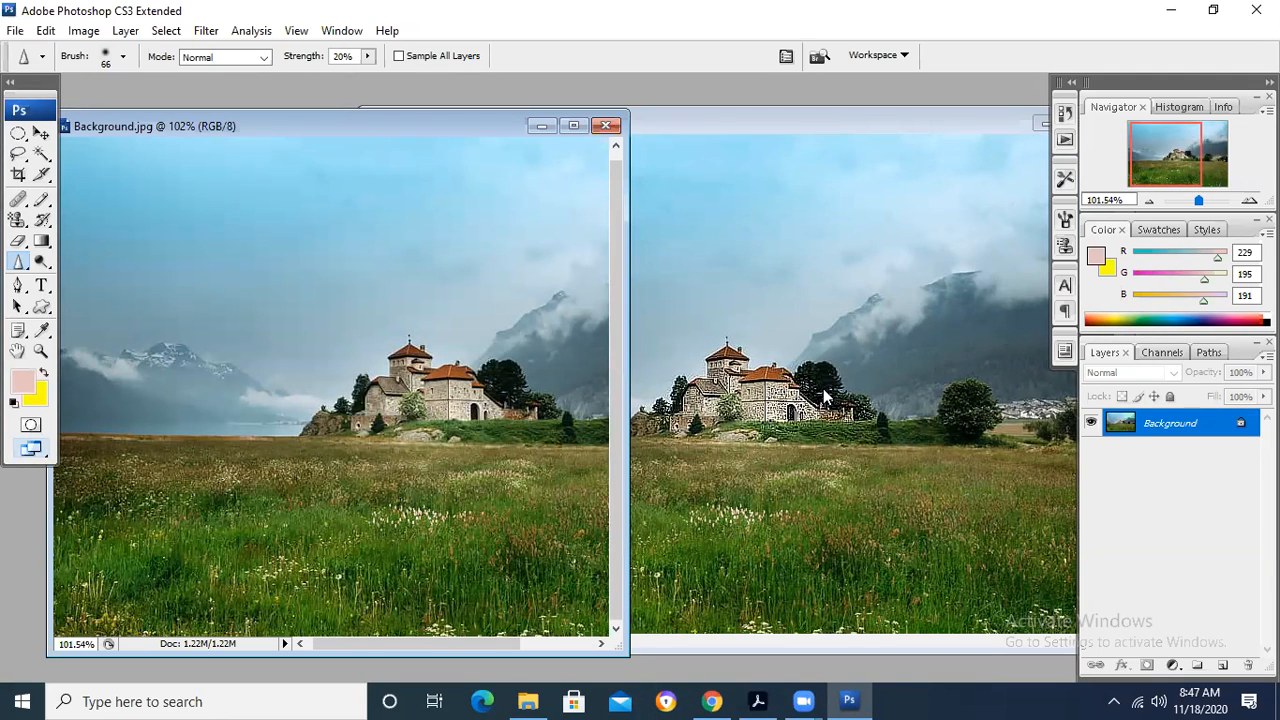
pyautogui.click(20, 264)
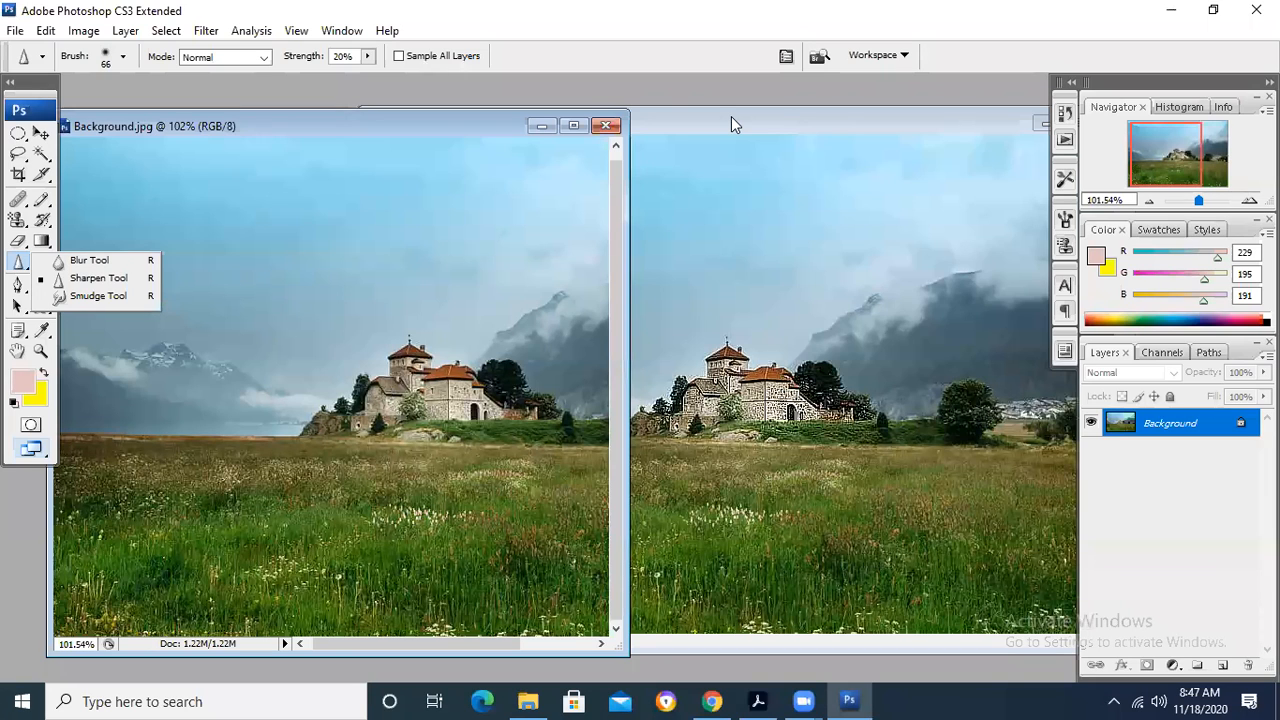
pyautogui.click(1125, 167)
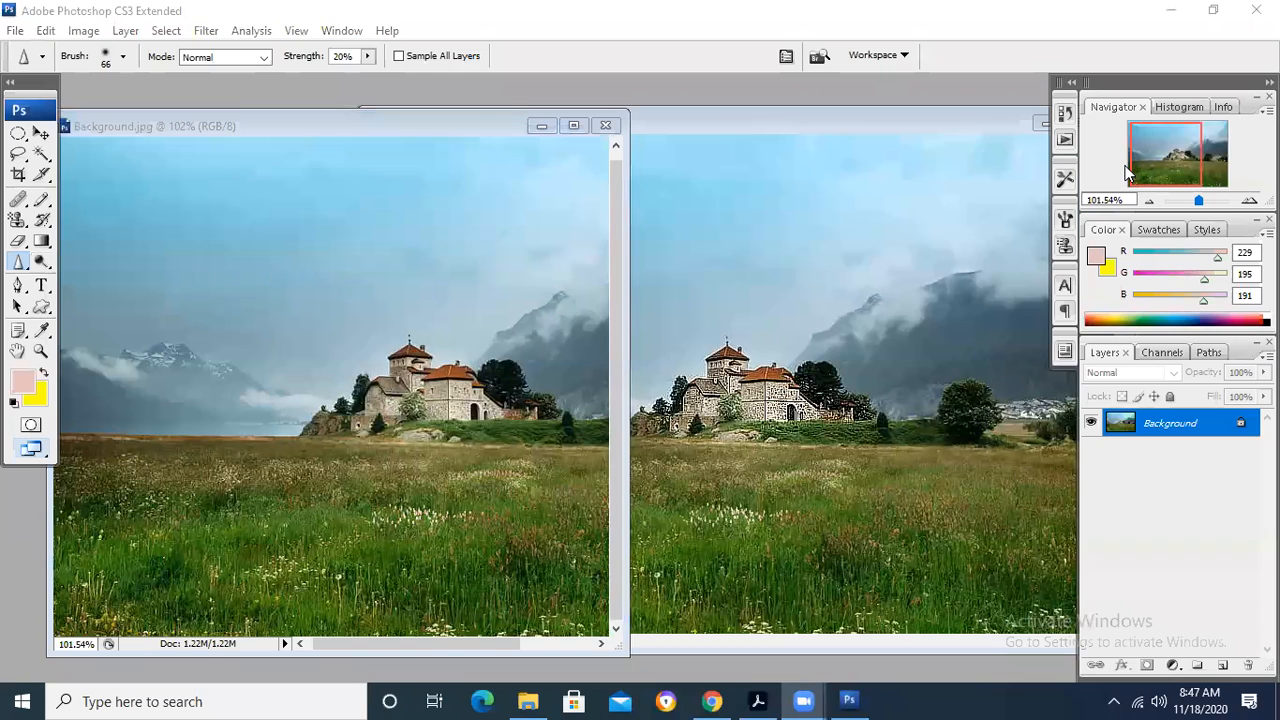
# - Try a 20% sharpening stroke over the mountains near the left edge of Background copy and undo it
pyautogui.click(792, 123)
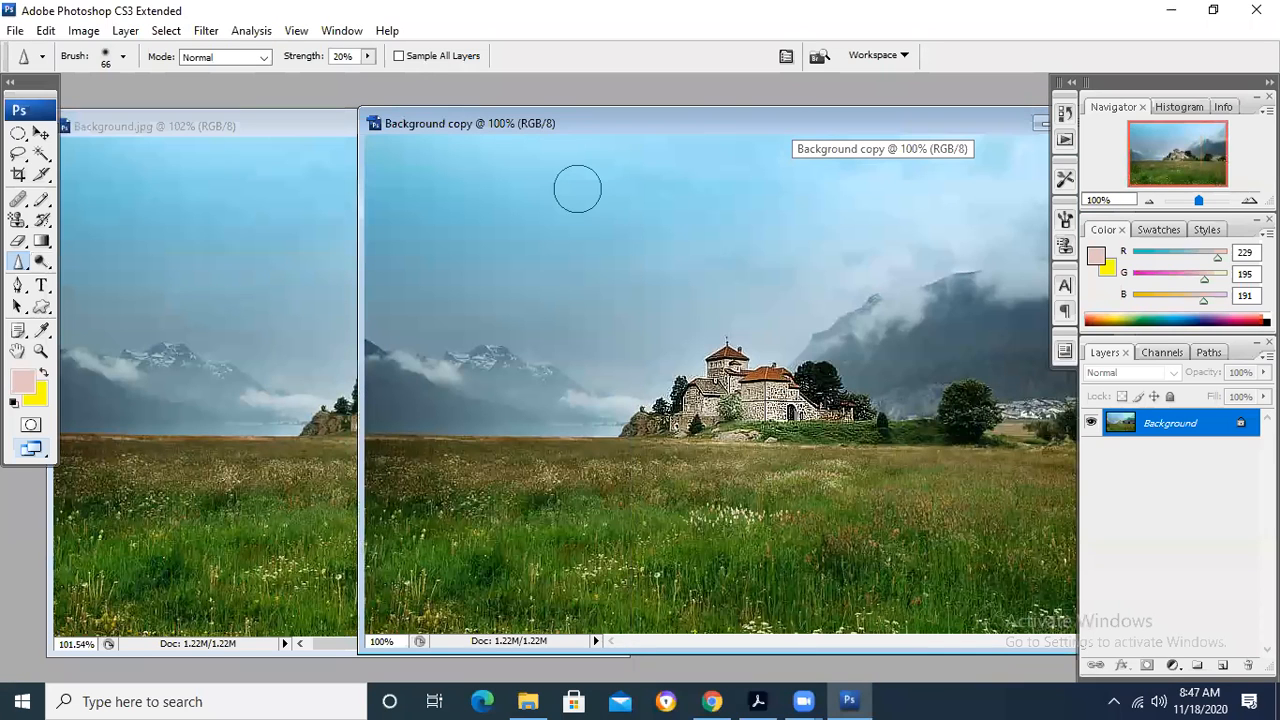
pyautogui.moveTo(585, 117); pyautogui.dragTo(600, 125)
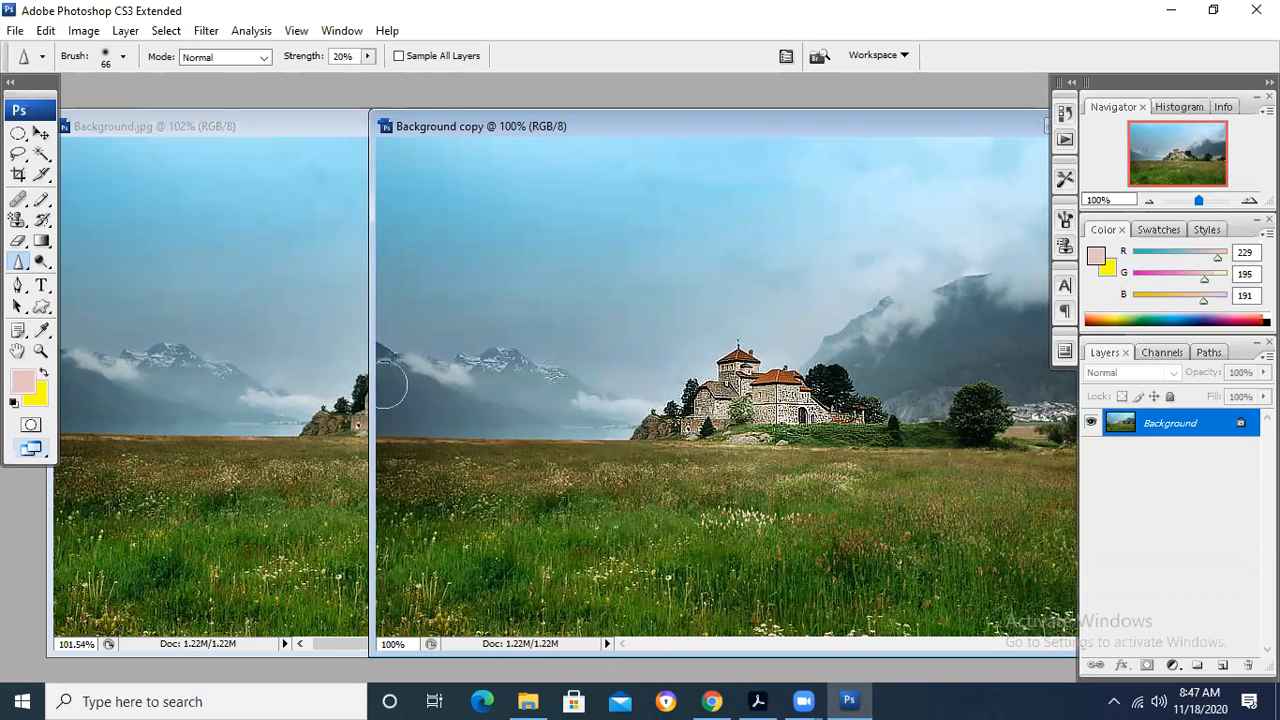
pyautogui.moveTo(390, 385); pyautogui.dragTo(449, 406)
pyautogui.hotkey('ctrl', 'z')
# - Switch to Chrome and start a Screen Recorder capture of the screen with microphone audio
pyautogui.click(712, 701)
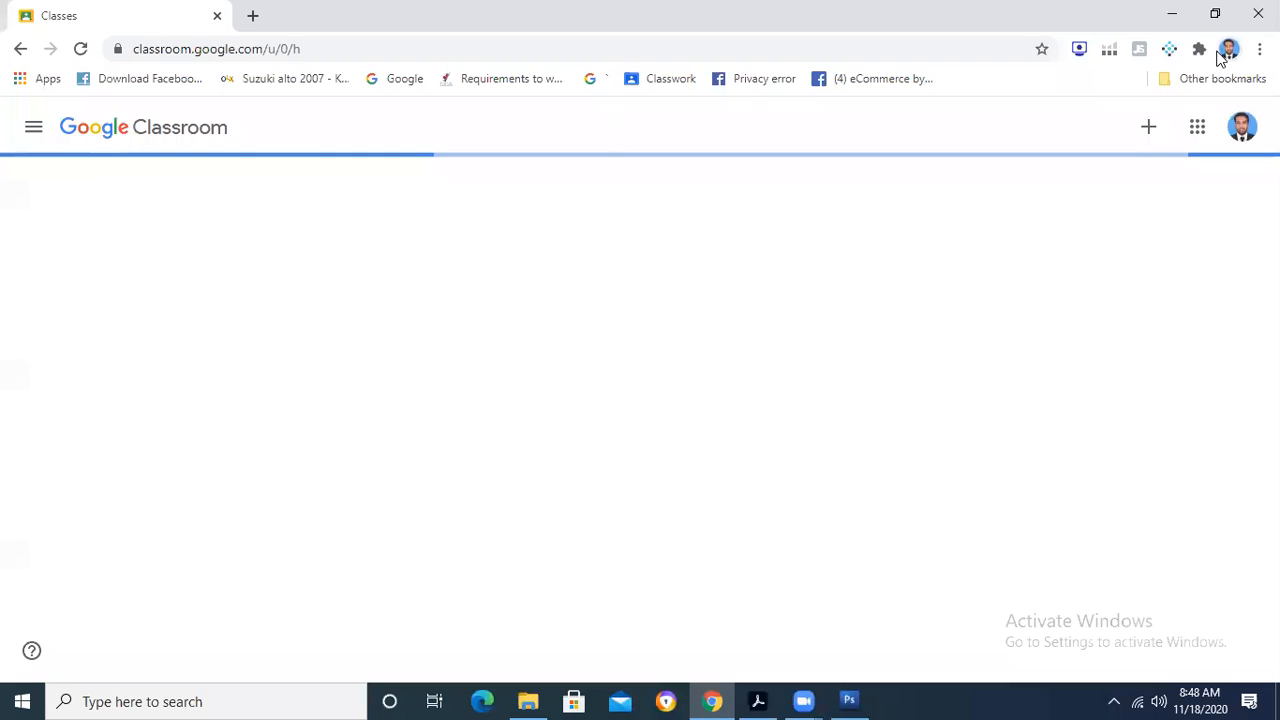
pyautogui.click(1078, 49)
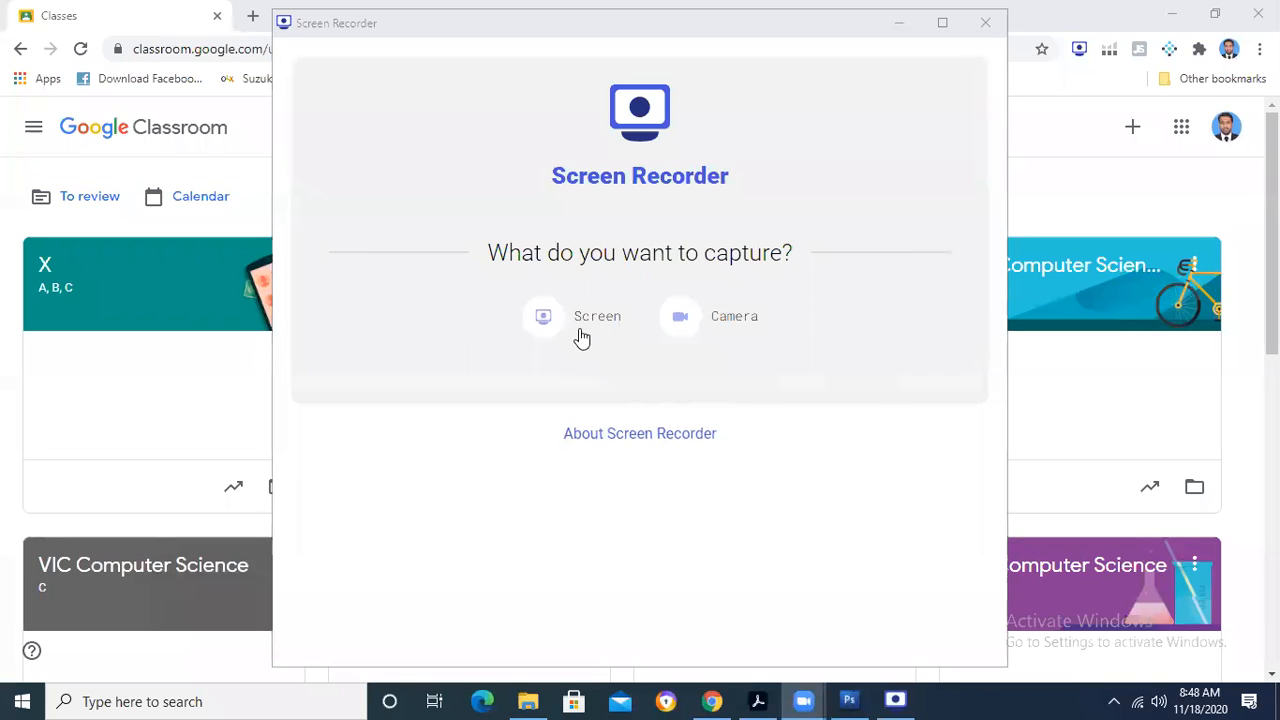
pyautogui.click(580, 334)
pyautogui.click(642, 468)
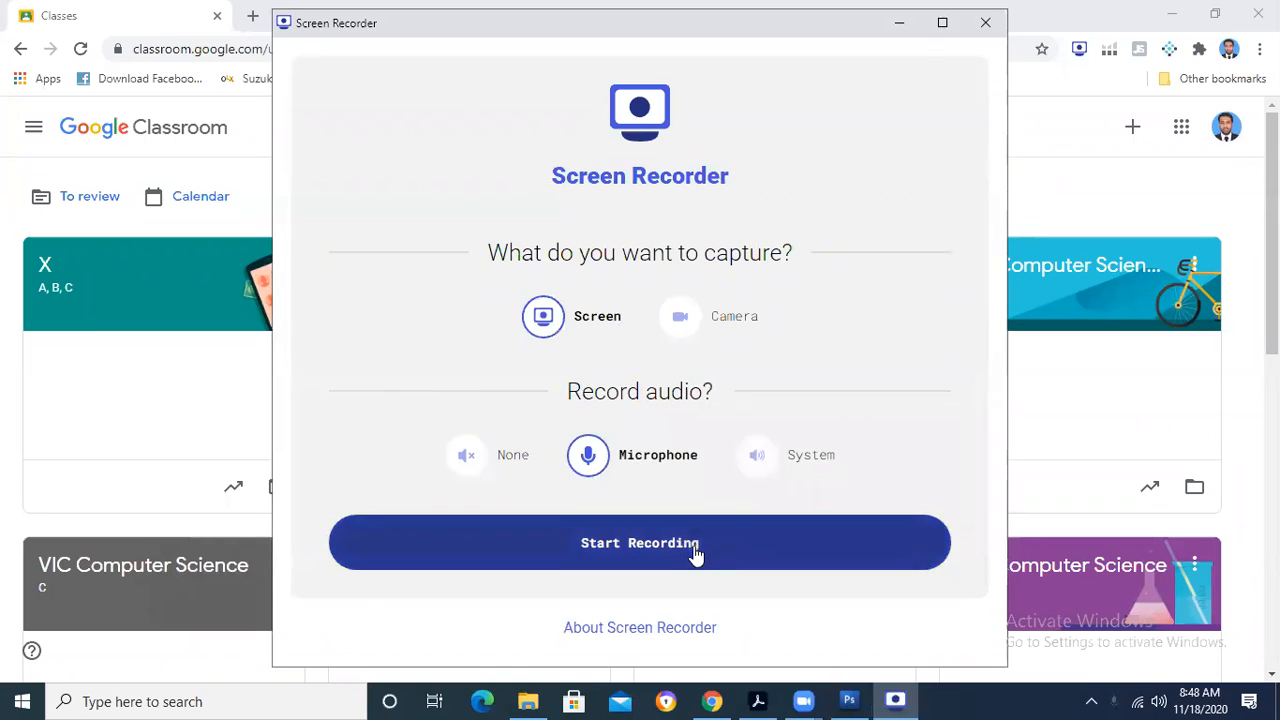
pyautogui.click(694, 548)
pyautogui.click(700, 372)
pyautogui.click(806, 473)
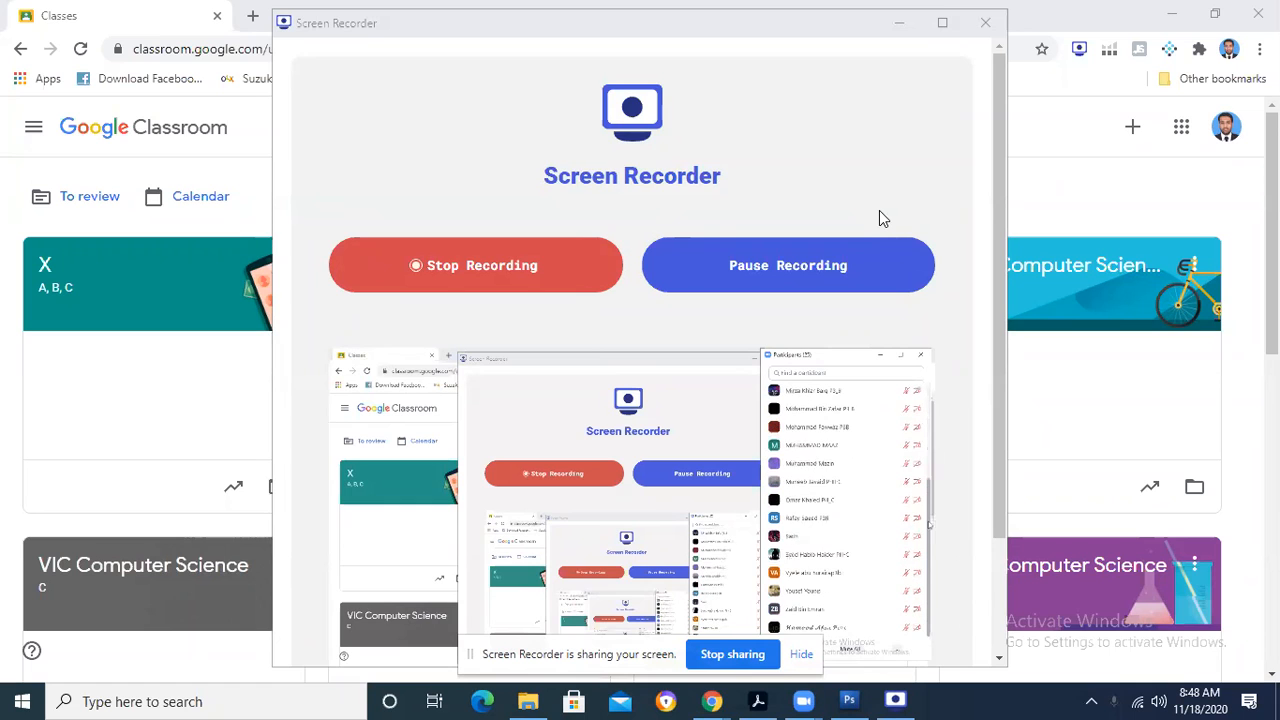
# - Stop the screen recording, save the capture, and close Screen Recorder
pyautogui.click(434, 277)
pyautogui.click(434, 277)
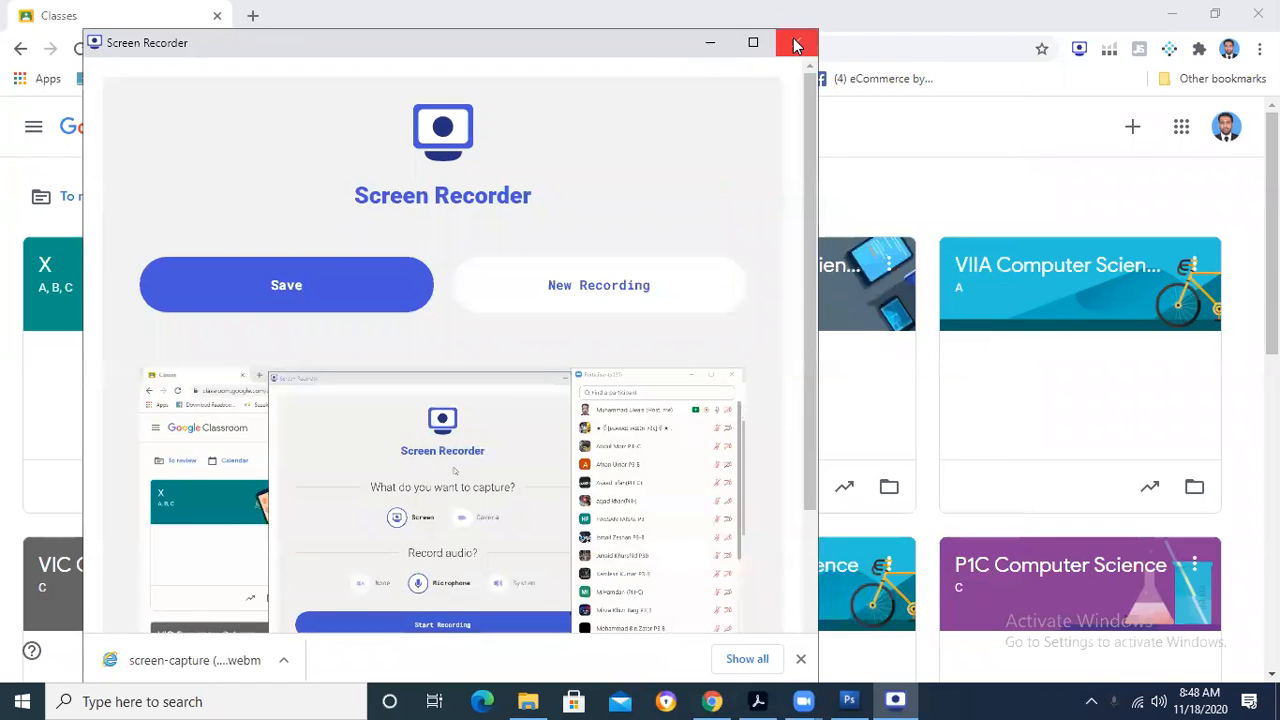
pyautogui.click(794, 38)
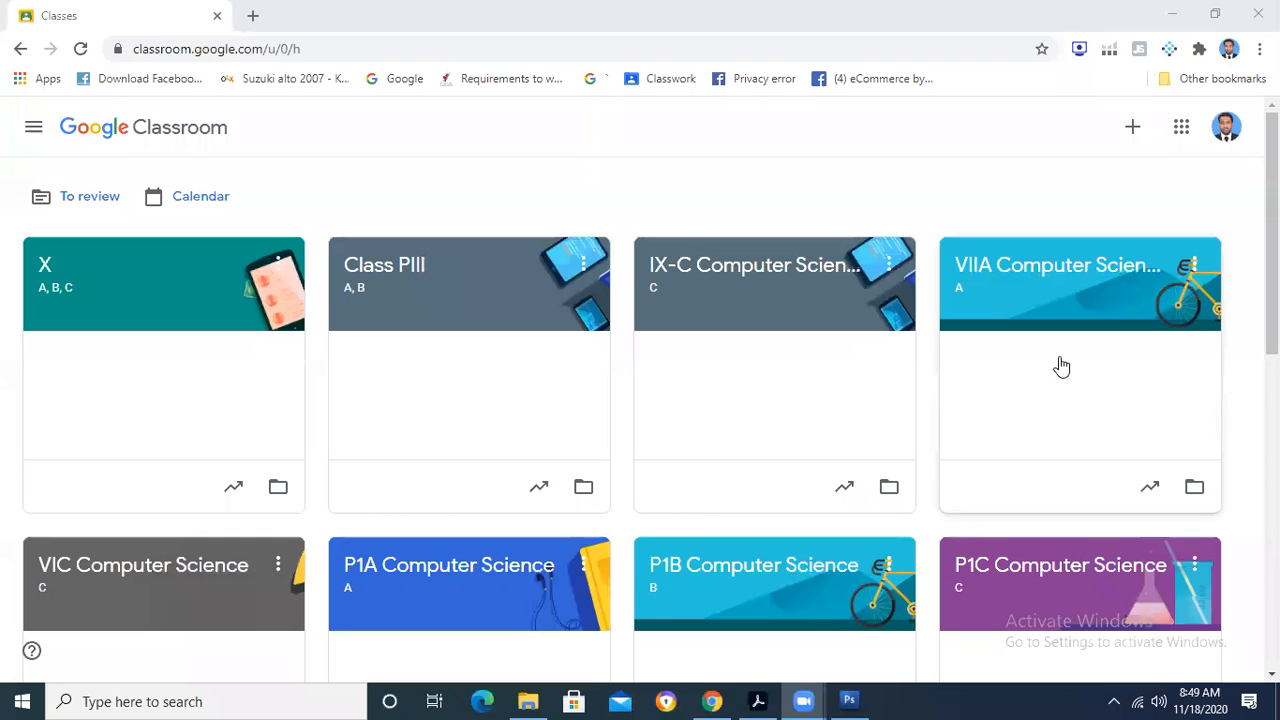
# - Open the PIII B Computer Science class in Google Classroom and view the options for creating classwork
pyautogui.scroll(-5, 363, 480)
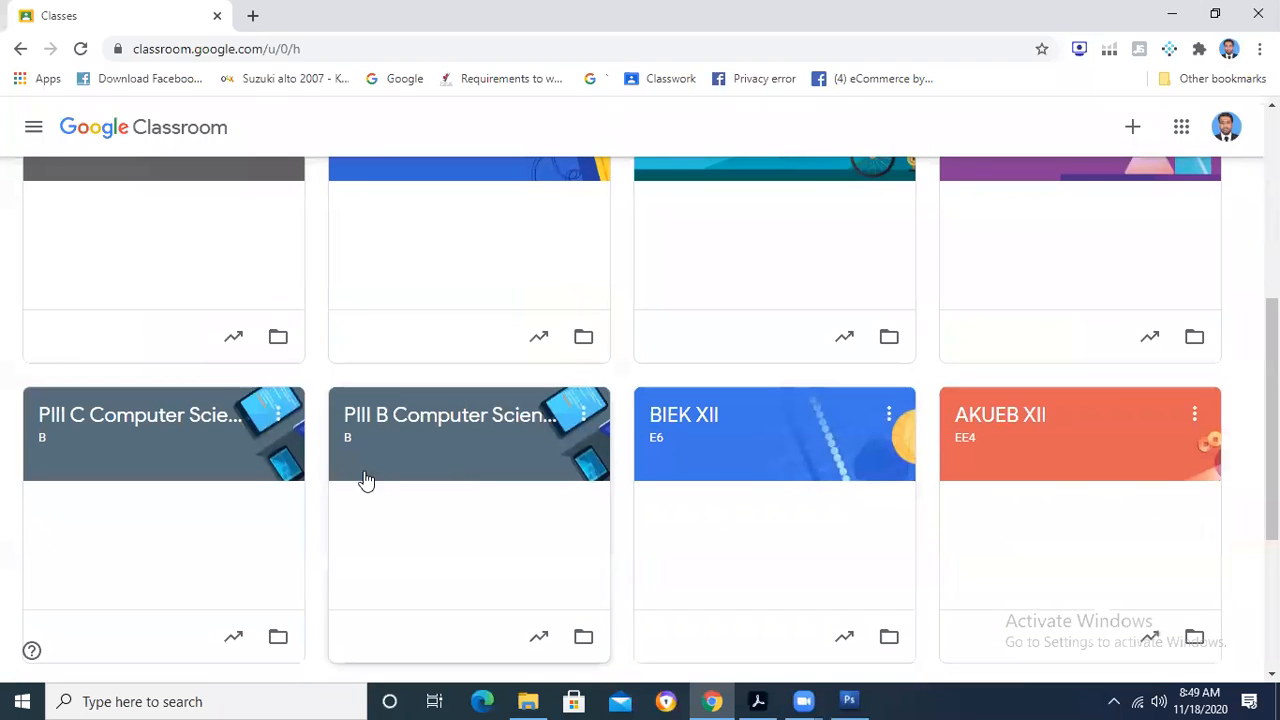
pyautogui.click(679, 654)
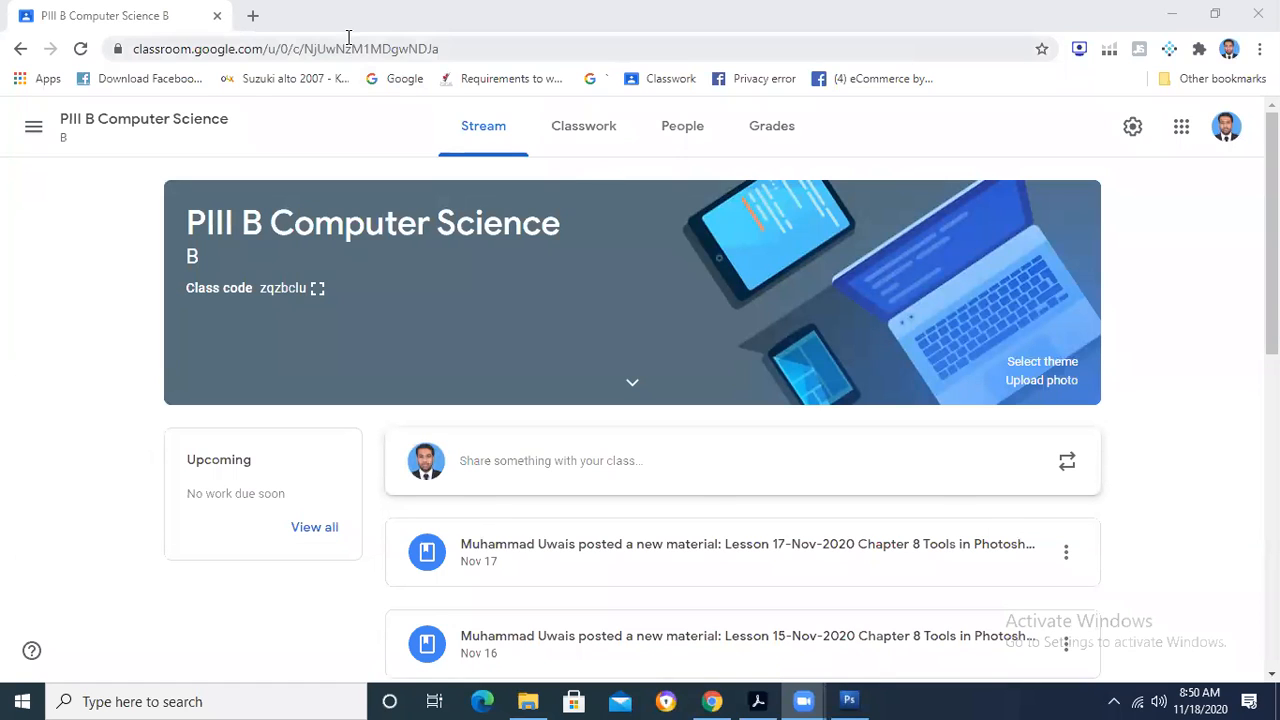
pyautogui.click(590, 125)
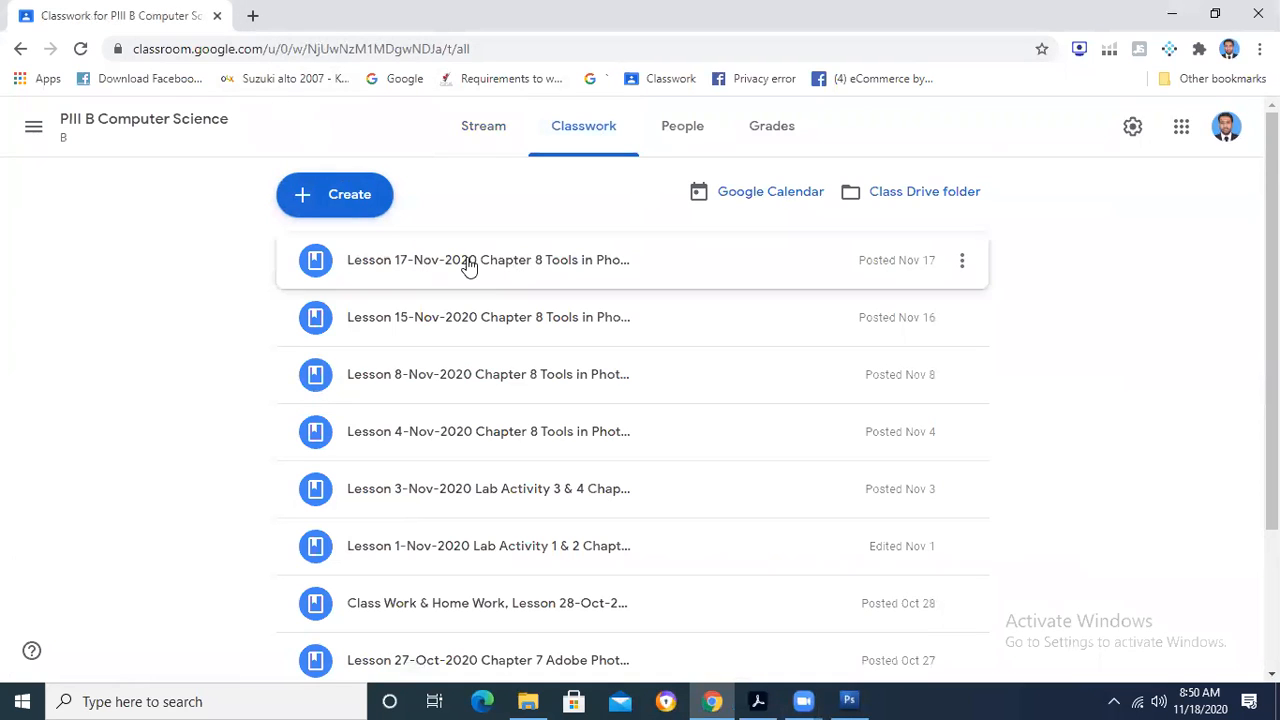
pyautogui.click(358, 200)
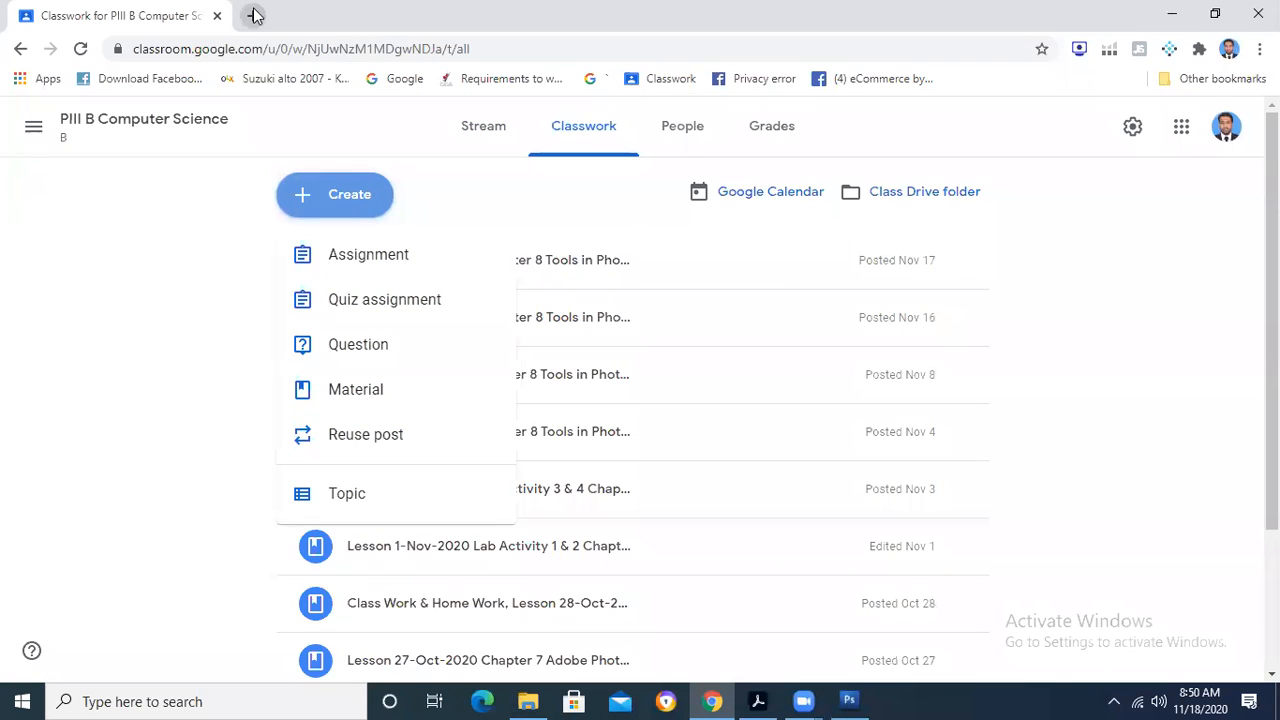
# - Minimize the browser and close Photoshop together with both open images
pyautogui.click(1162, 14)
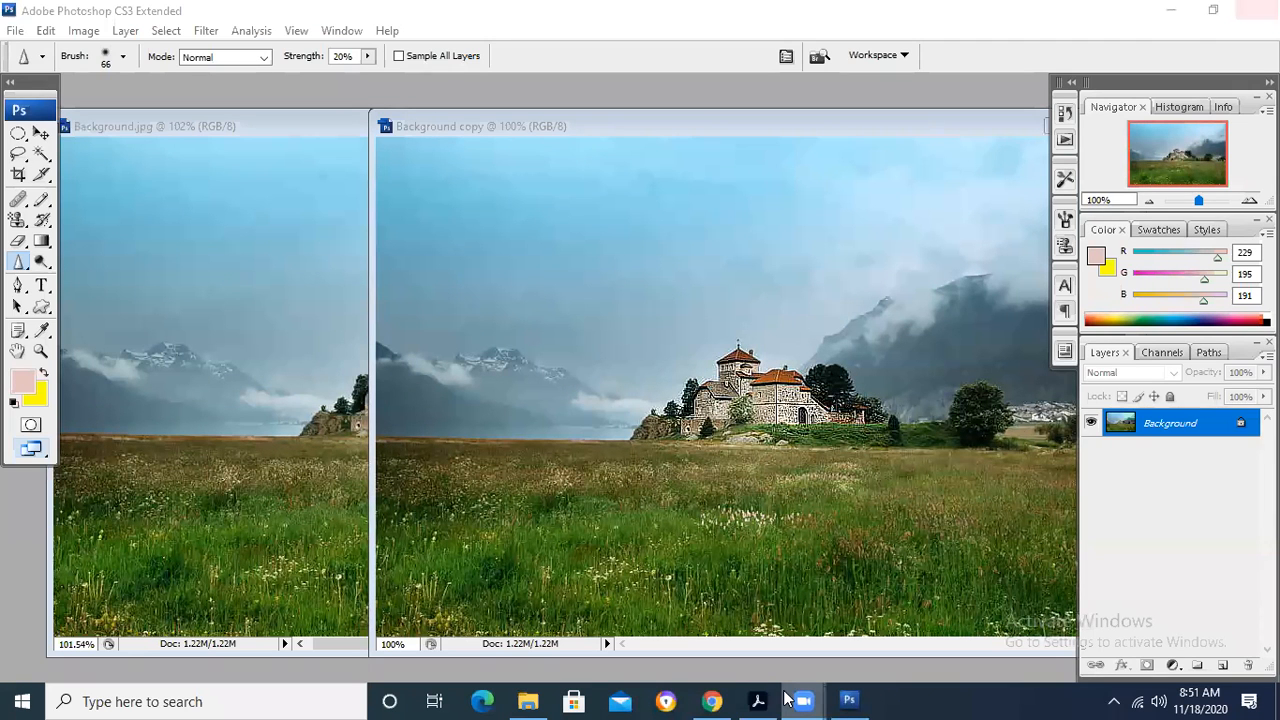
pyautogui.click(655, 280)
pyautogui.click(655, 281)
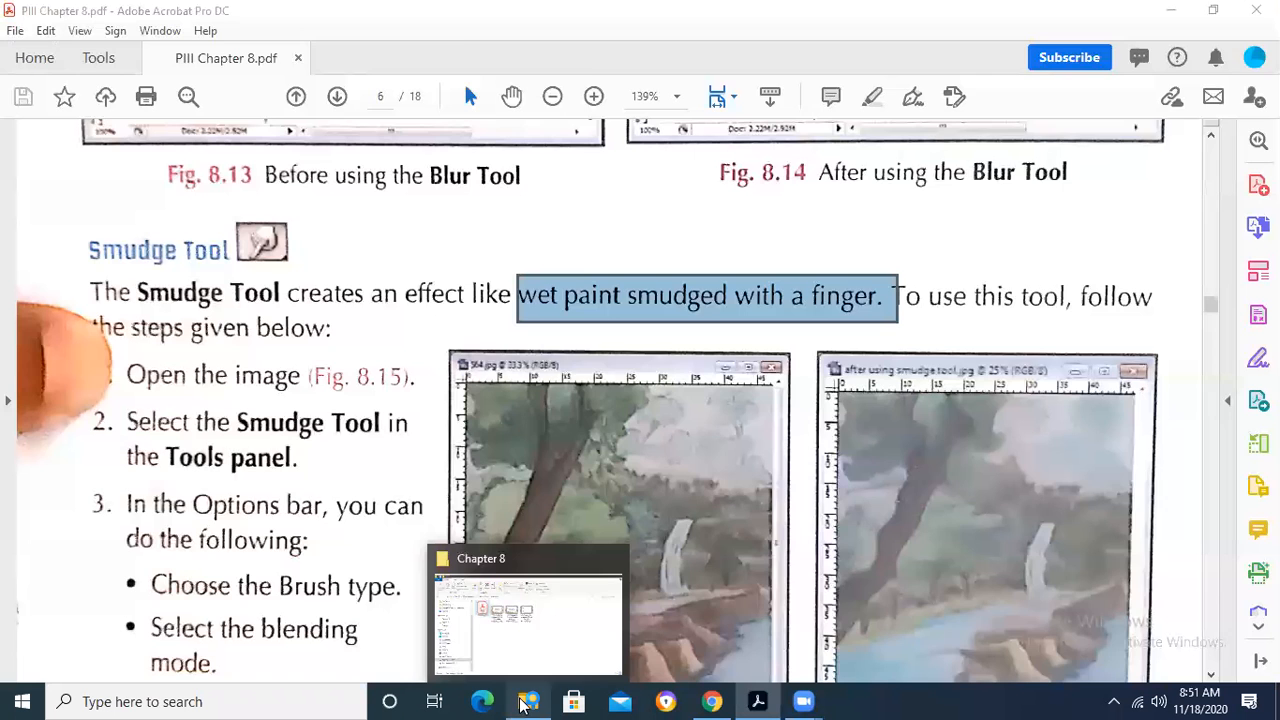
# - Switch to File Explorer and go up from the Chapter 8 folder to the PIII folder
pyautogui.click(528, 701)
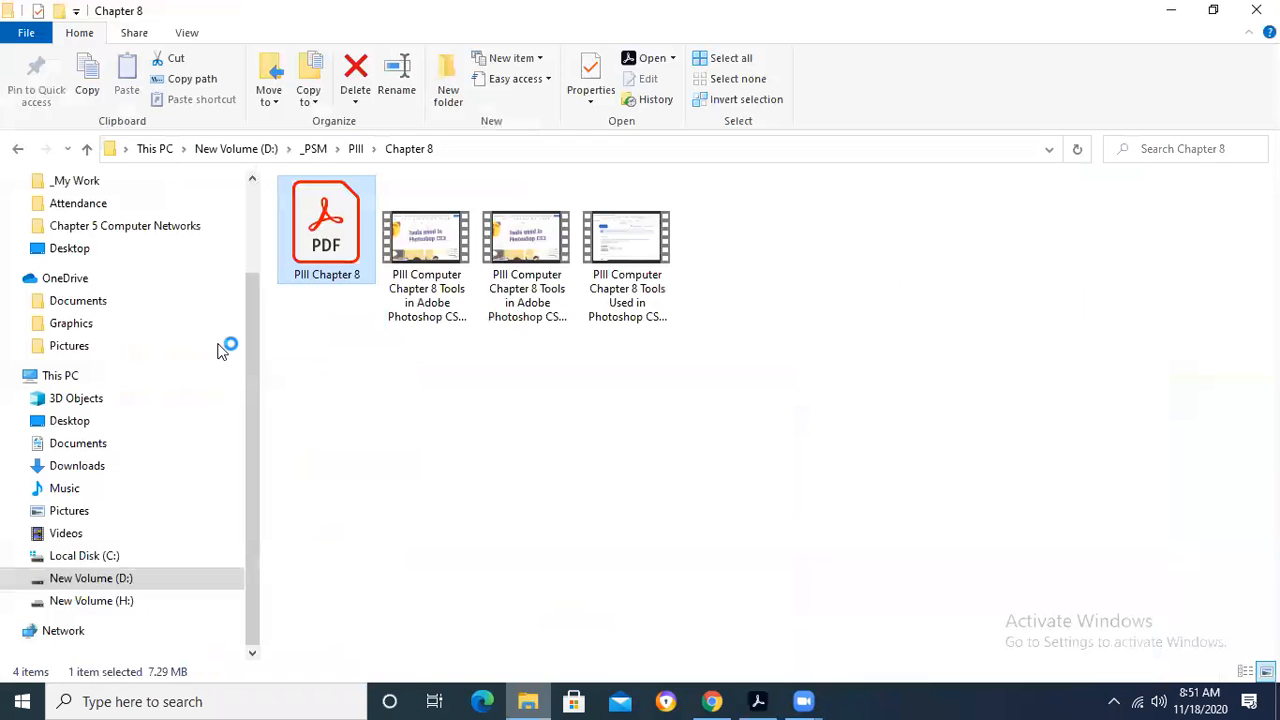
pyautogui.click(87, 149)
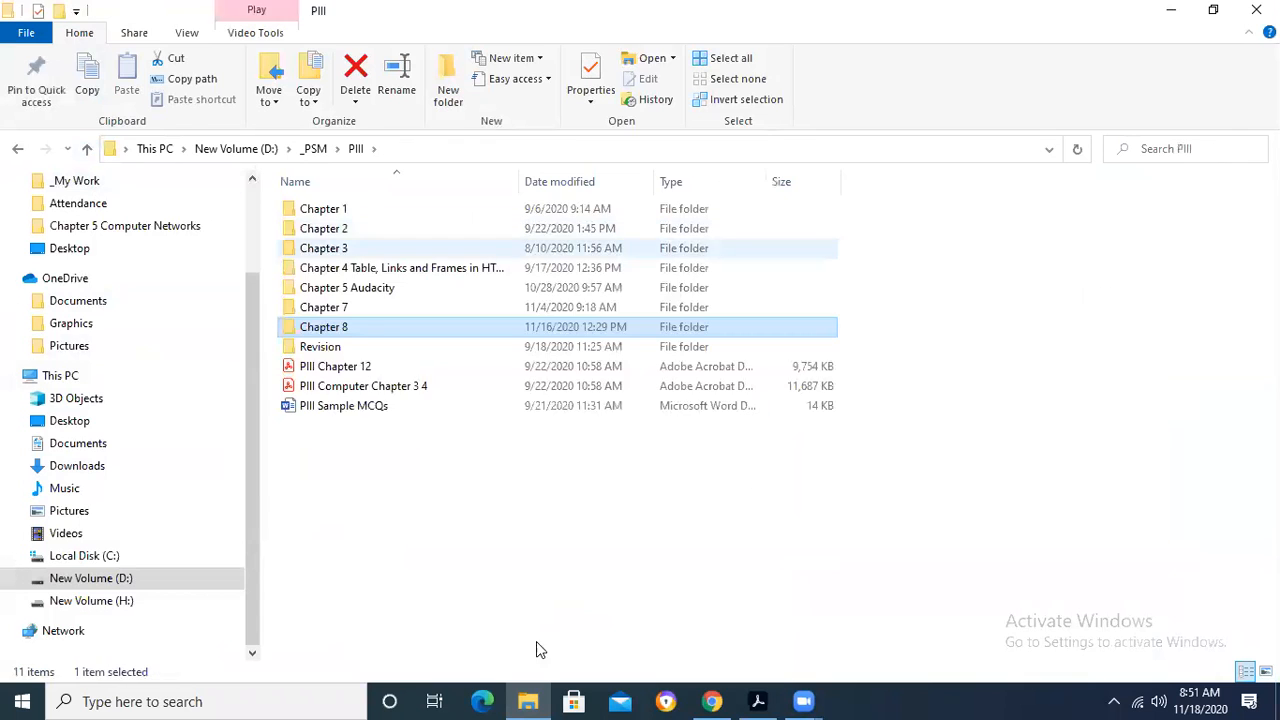
# - Open the PIII Chapter 7 Adobe Flash CS3 PDF from the Chapter 7 folder
pyautogui.doubleClick(384, 308)
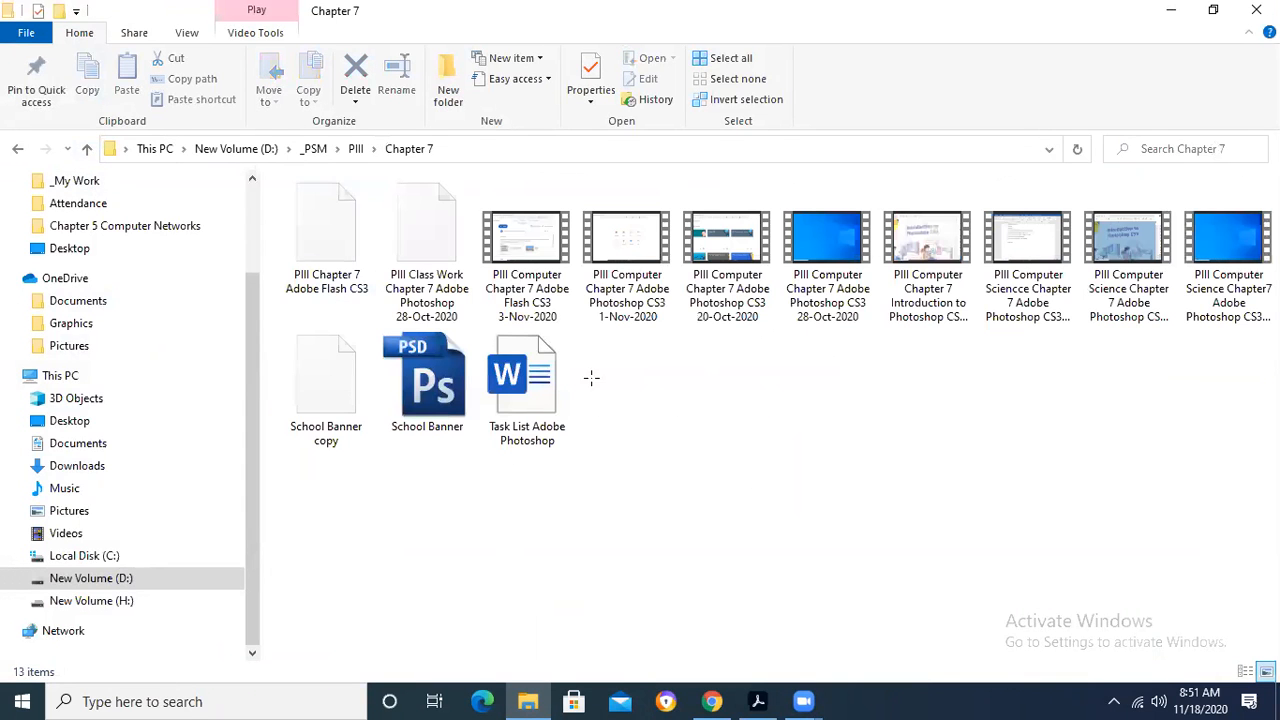
pyautogui.click(326, 237)
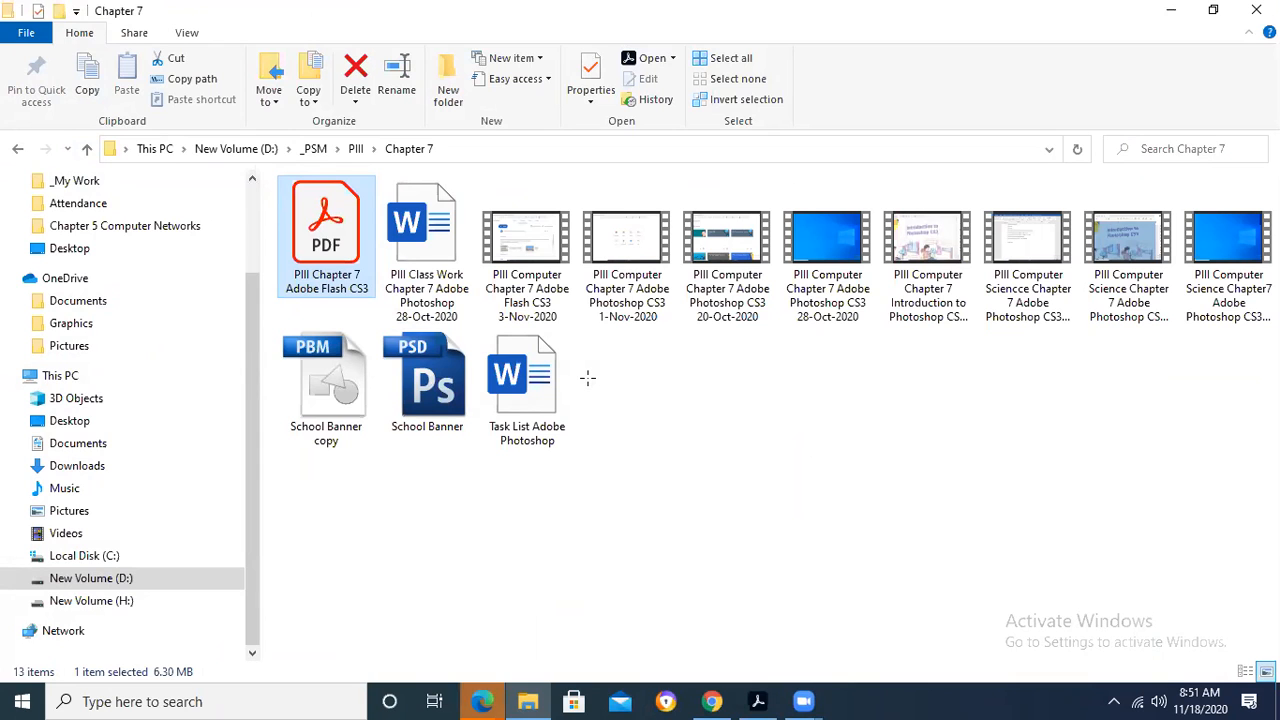
pyautogui.click(588, 378)
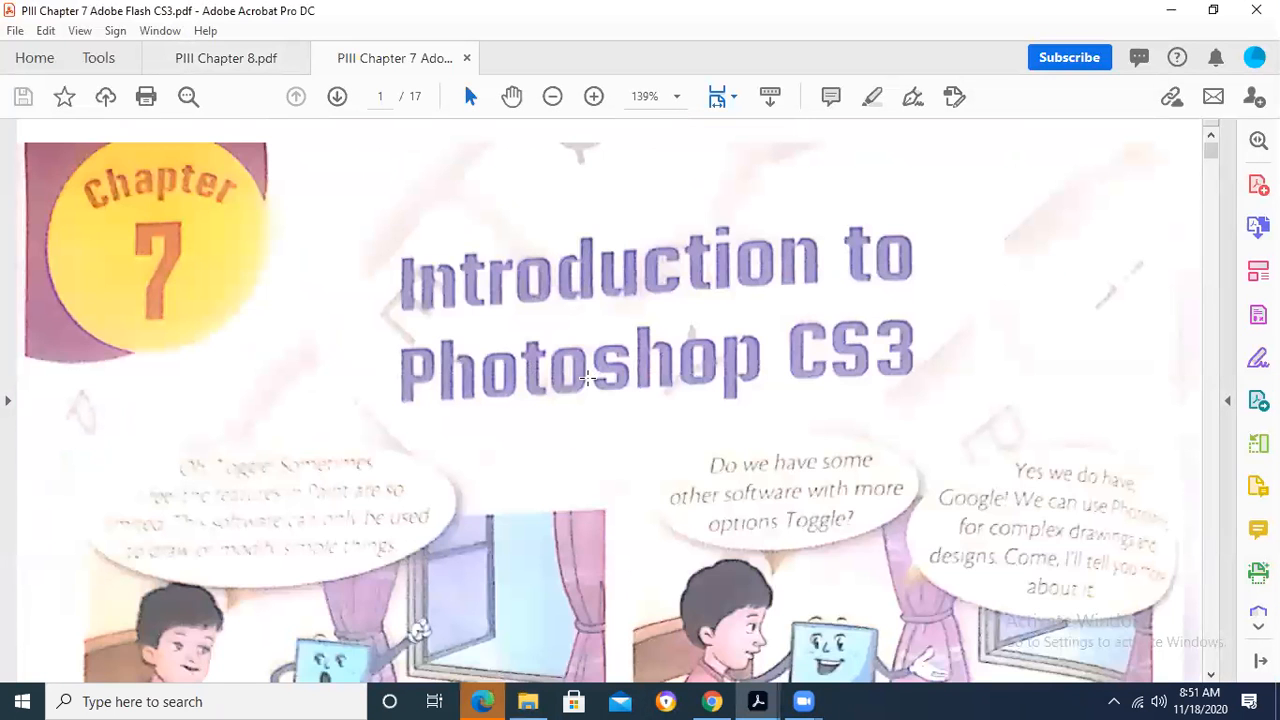
# - Read through the Chapter 7 pages on starting Photoshop, the parts of its window and the start of the Tools panel section
pyautogui.scroll(-15, 588, 378)
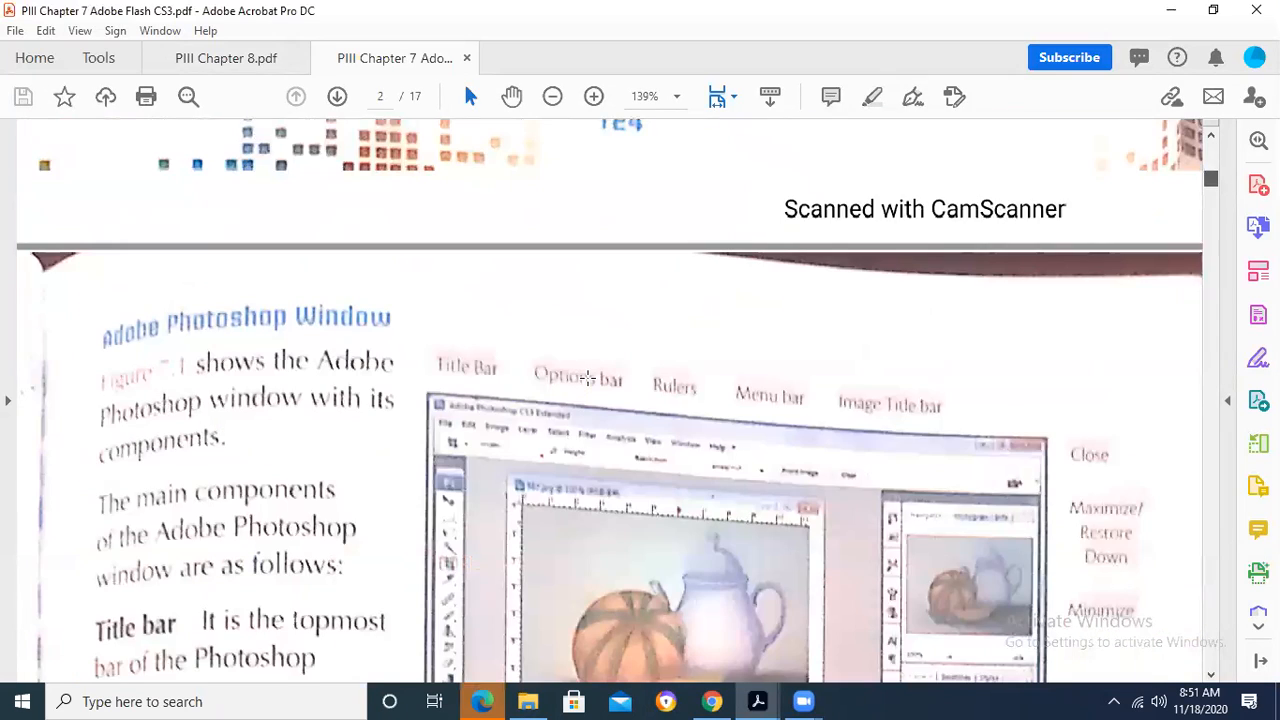
pyautogui.scroll(15, 588, 378)
pyautogui.click(588, 378)
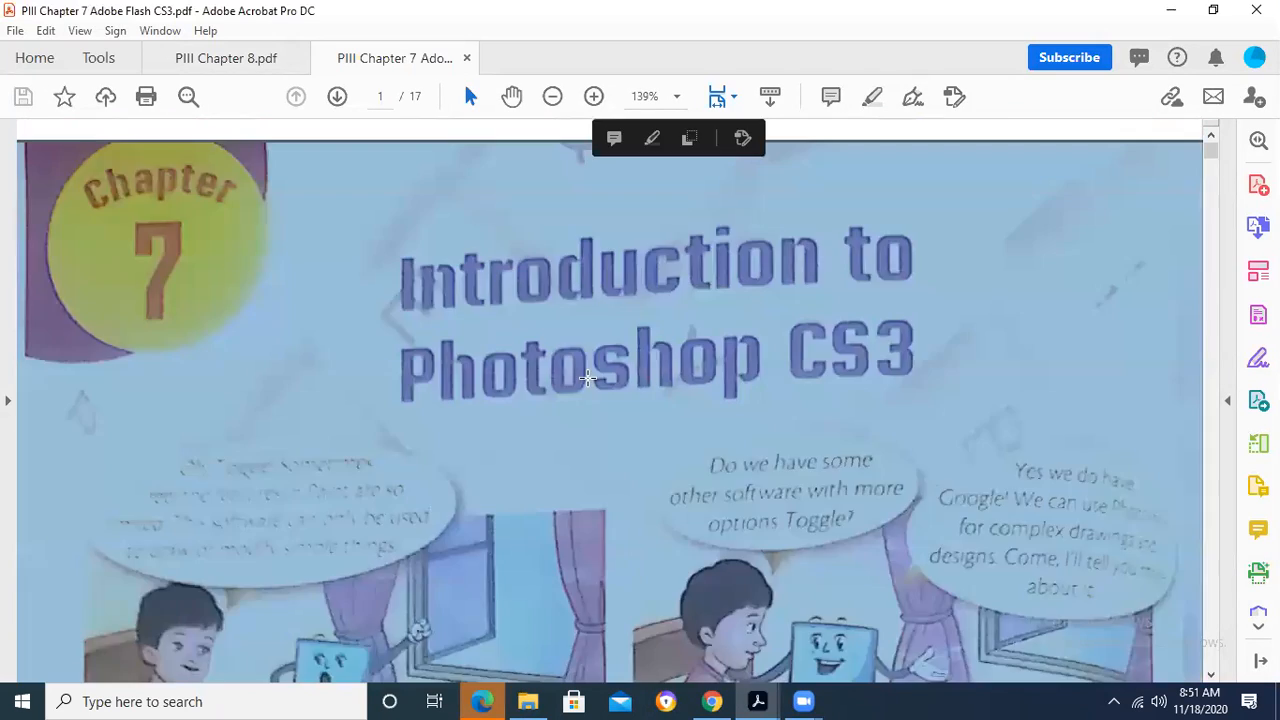
pyautogui.scroll(-3, 588, 378)
pyautogui.scroll(-15, 588, 378)
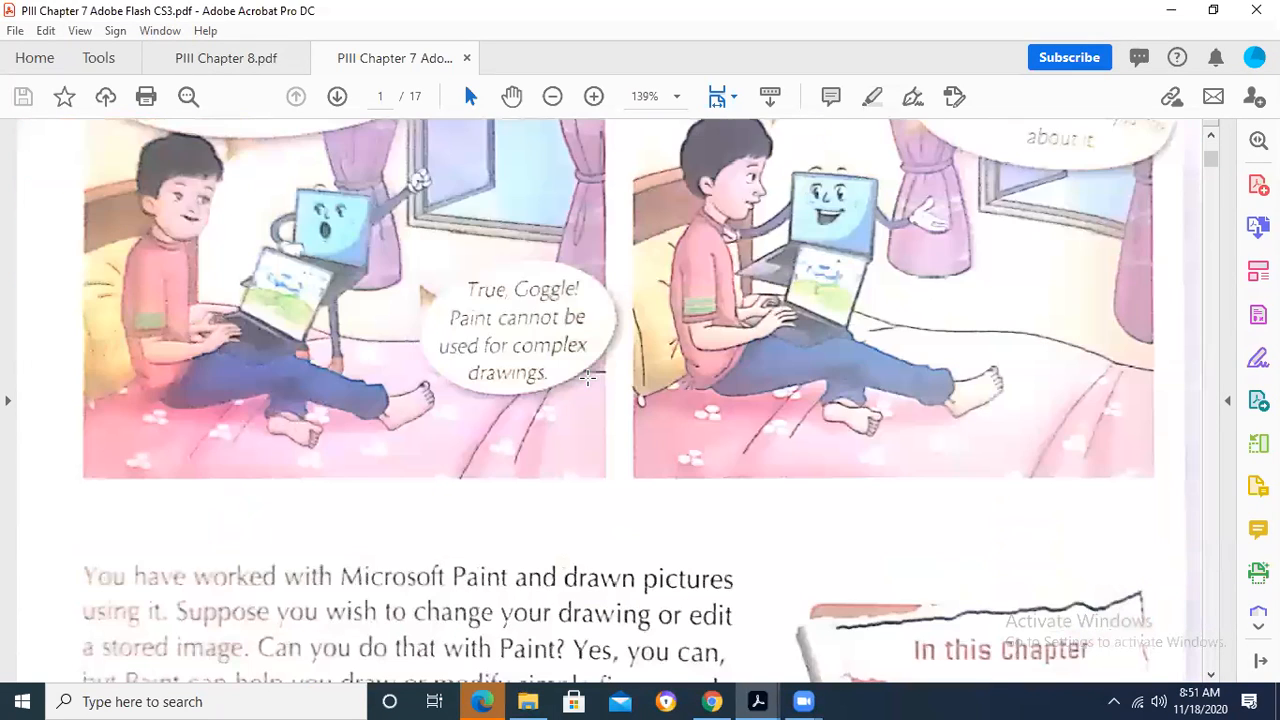
pyautogui.scroll(-7, 477, 206)
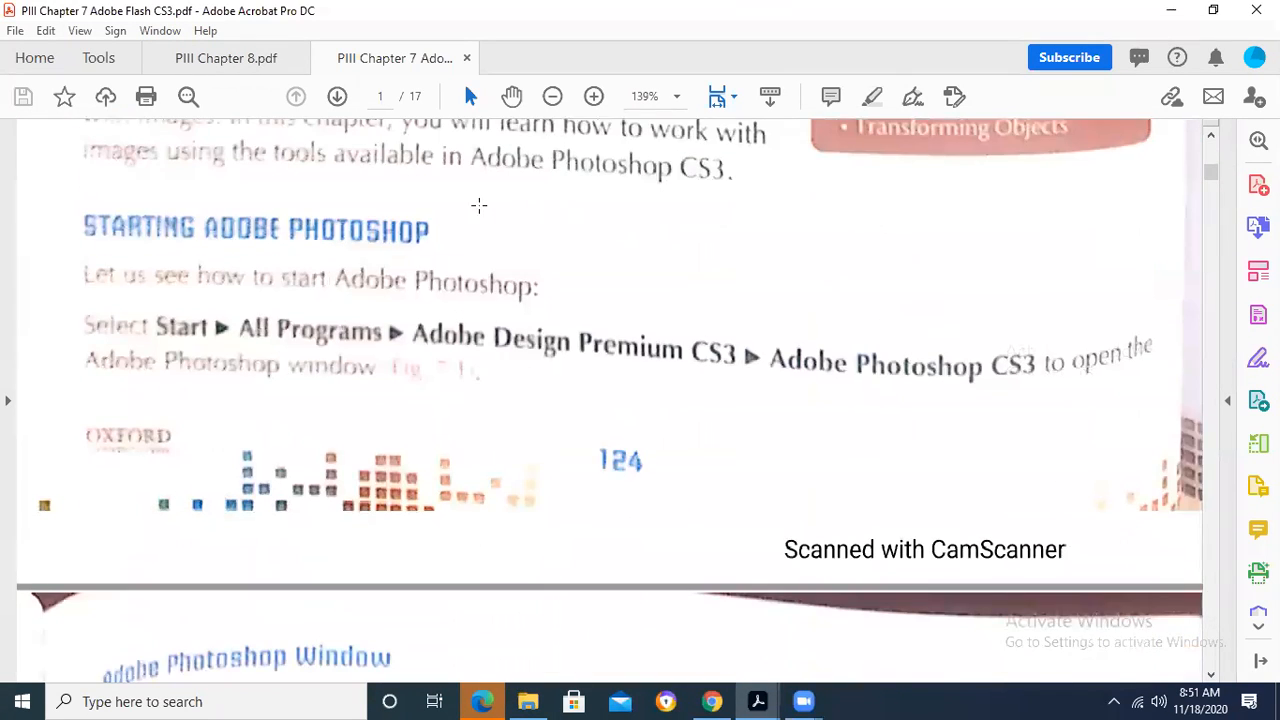
pyautogui.scroll(-2, 440, 417)
pyautogui.scroll(-6, 440, 417)
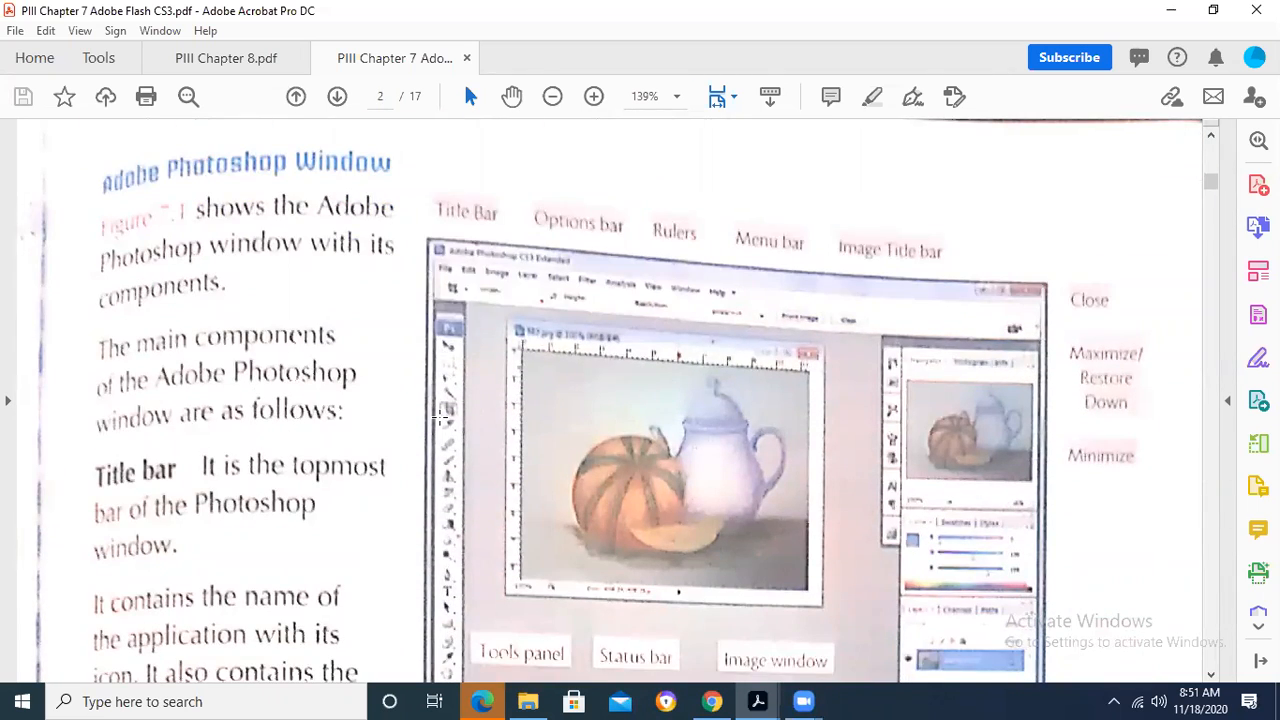
pyautogui.scroll(-4, 440, 417)
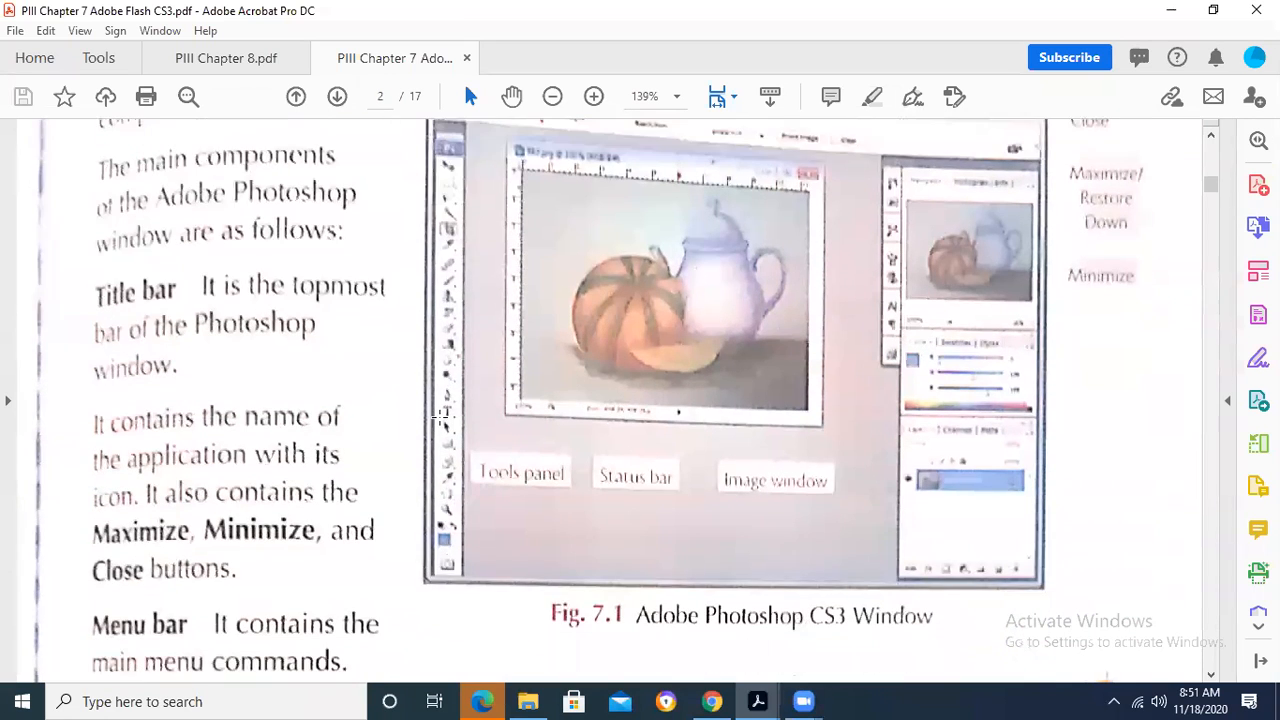
pyautogui.scroll(3, 440, 417)
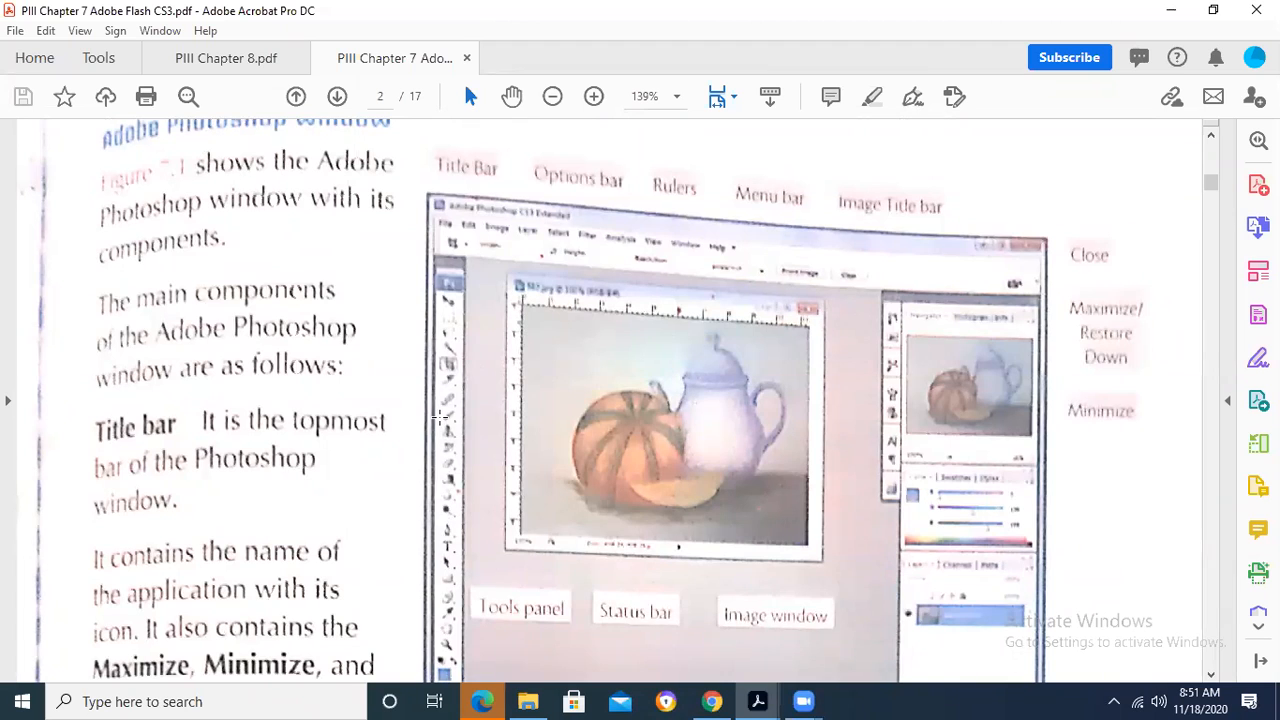
pyautogui.scroll(-9, 440, 417)
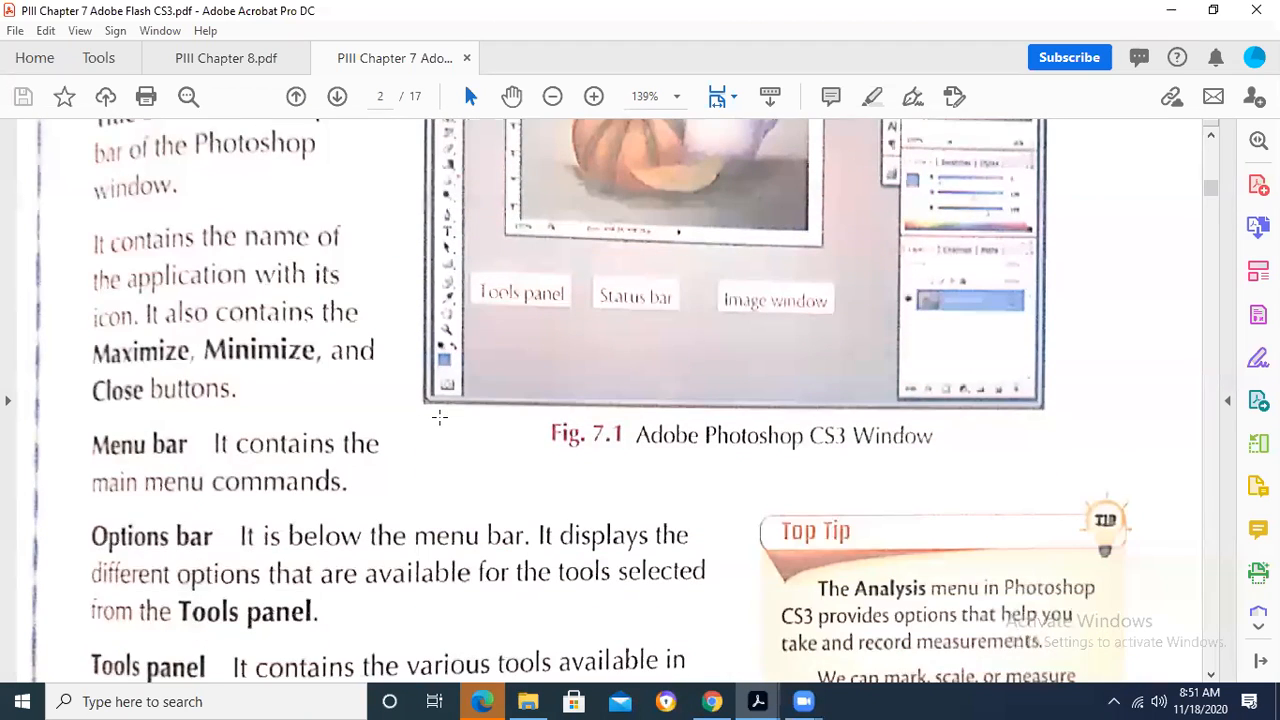
pyautogui.scroll(-7, 440, 417)
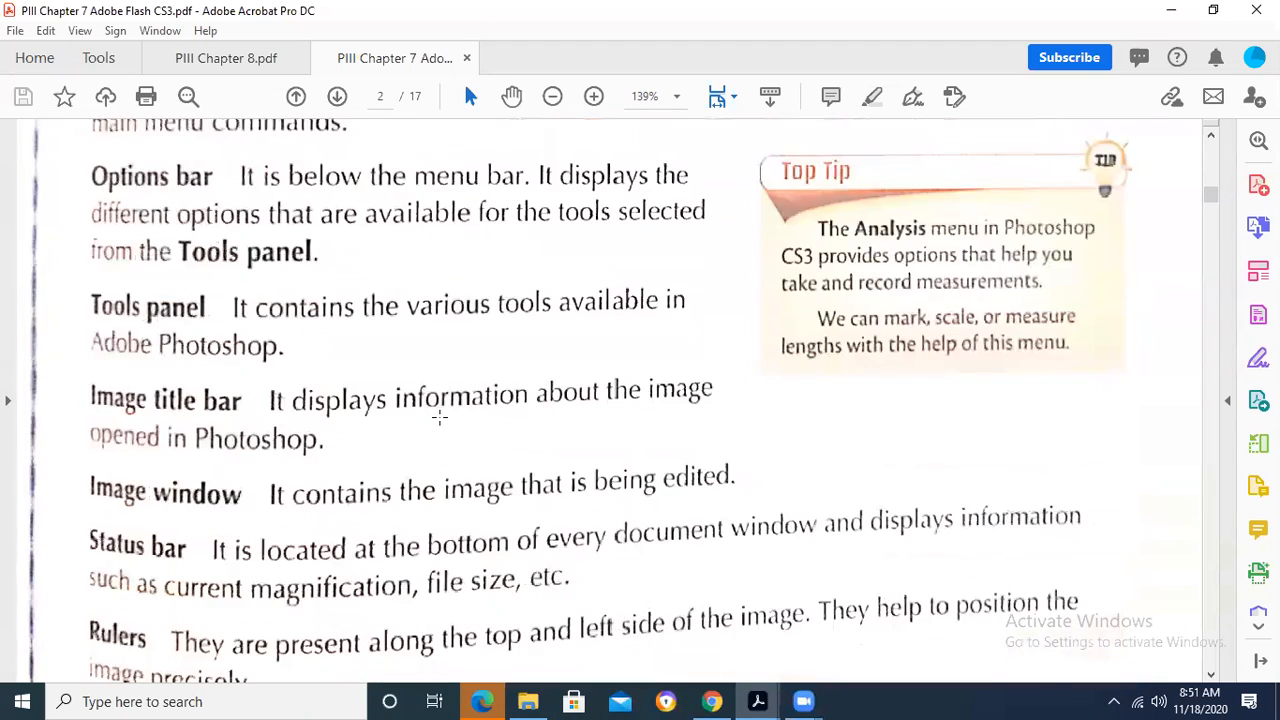
pyautogui.scroll(-3, 440, 417)
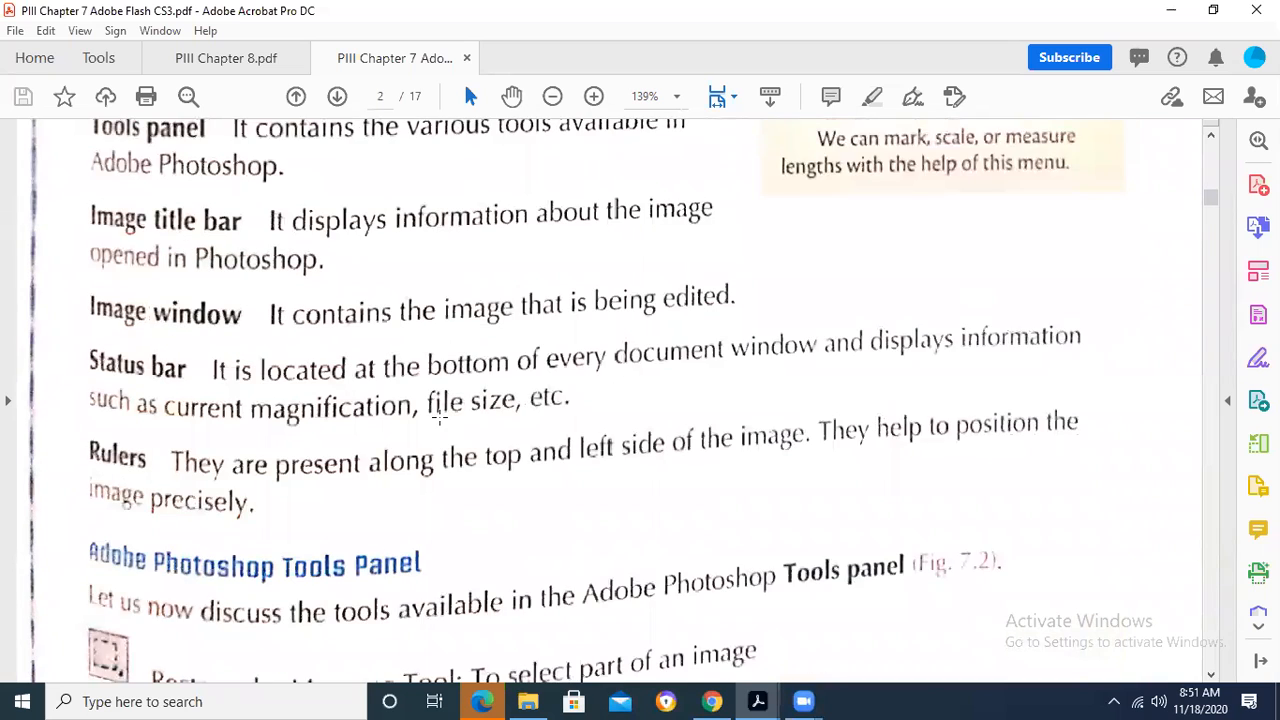
pyautogui.scroll(-1, 440, 420)
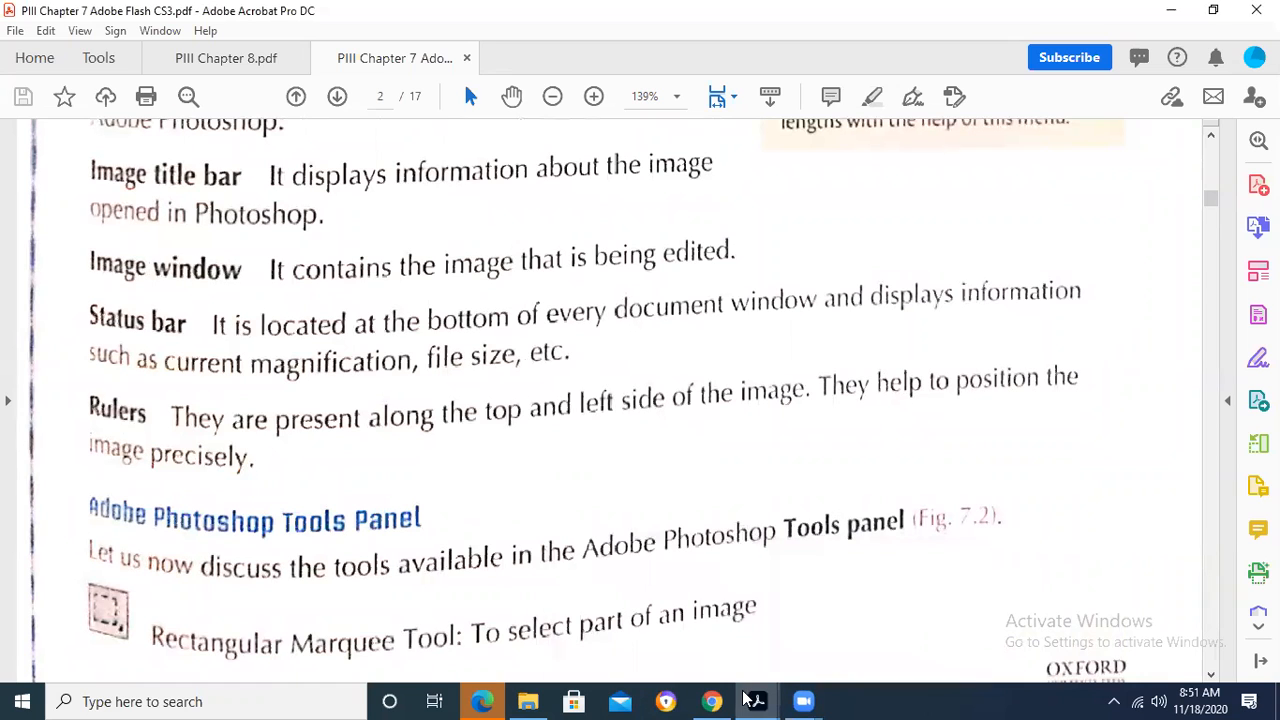
# - Find Adobe Photoshop CS3 through the Windows search and launch it
pyautogui.click(22, 701)
pyautogui.write('adp')
pyautogui.press('BackSpace')
pyautogui.write('o')
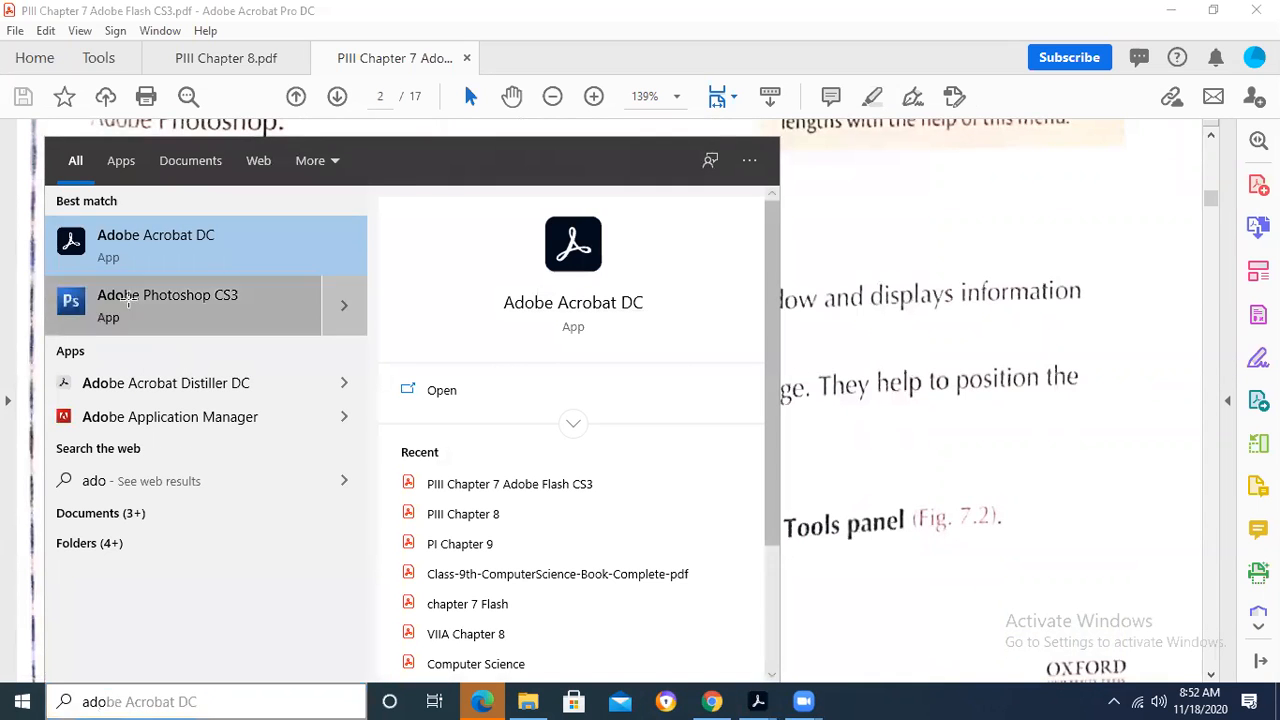
pyautogui.click(126, 295)
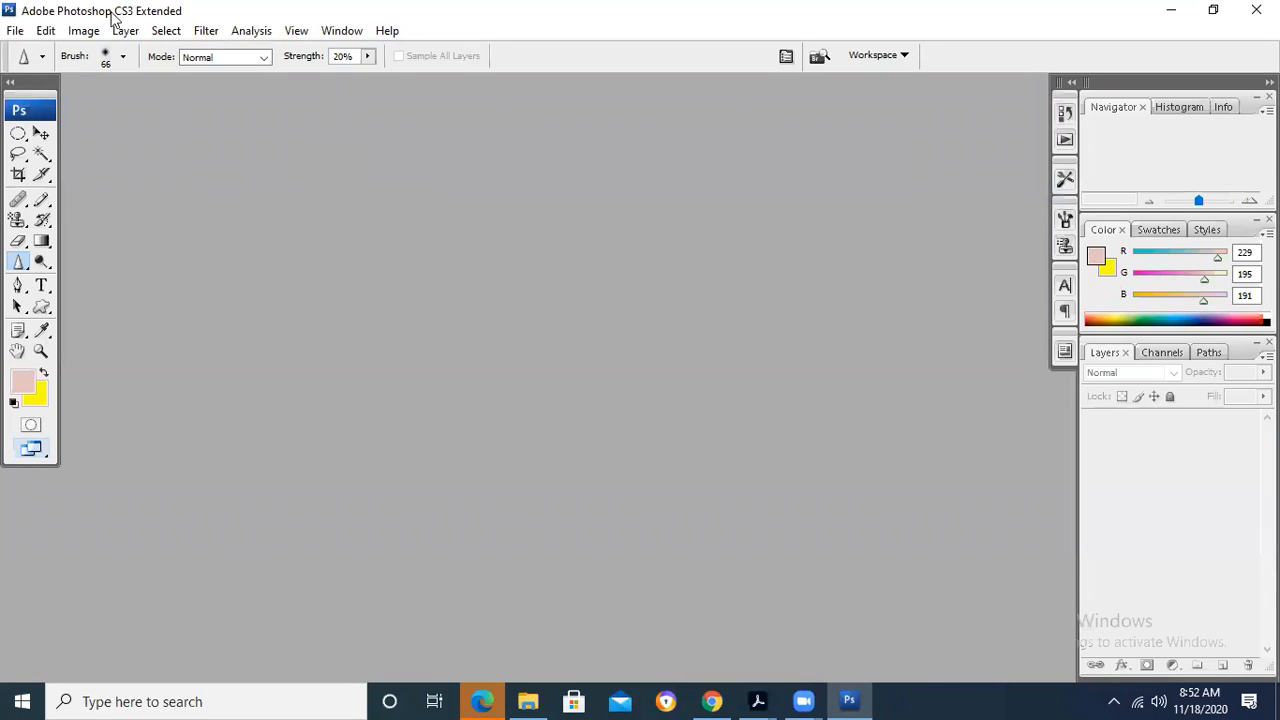
# - Begin a new document and go over its width, height and resolution settings
pyautogui.click(20, 33)
pyautogui.click(42, 50)
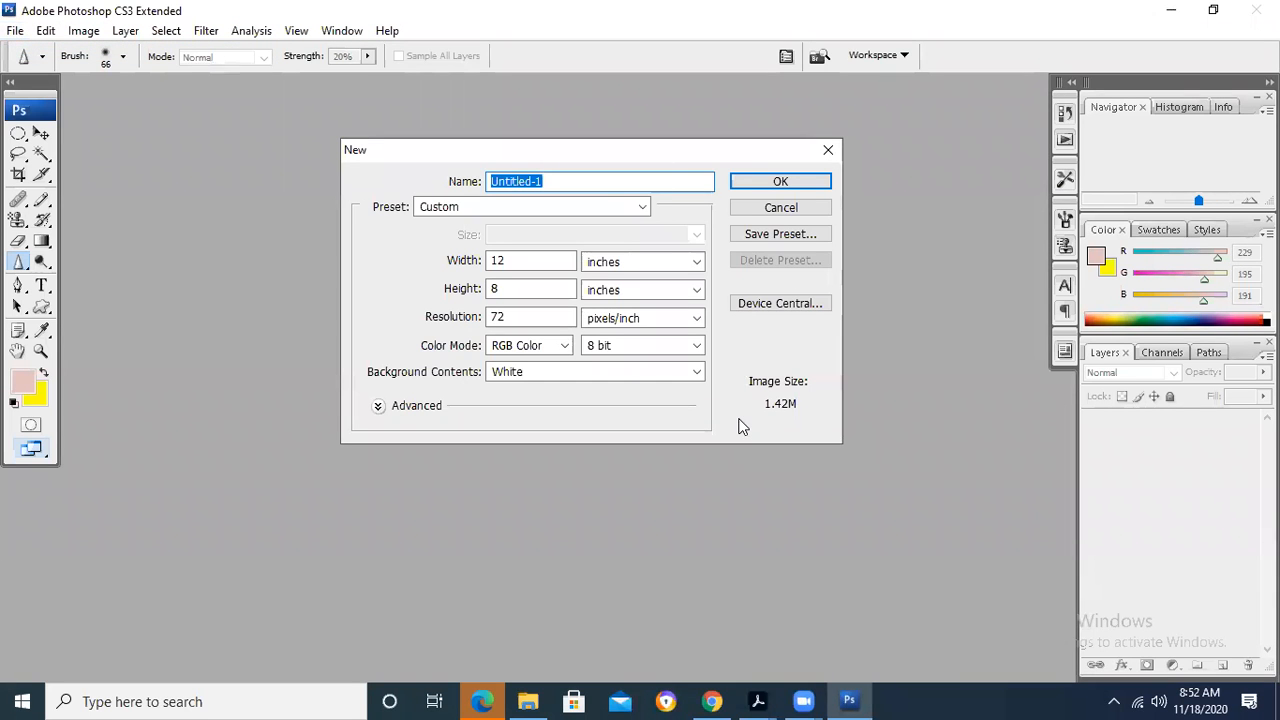
pyautogui.click(530, 260)
pyautogui.click(531, 288)
pyautogui.click(531, 317)
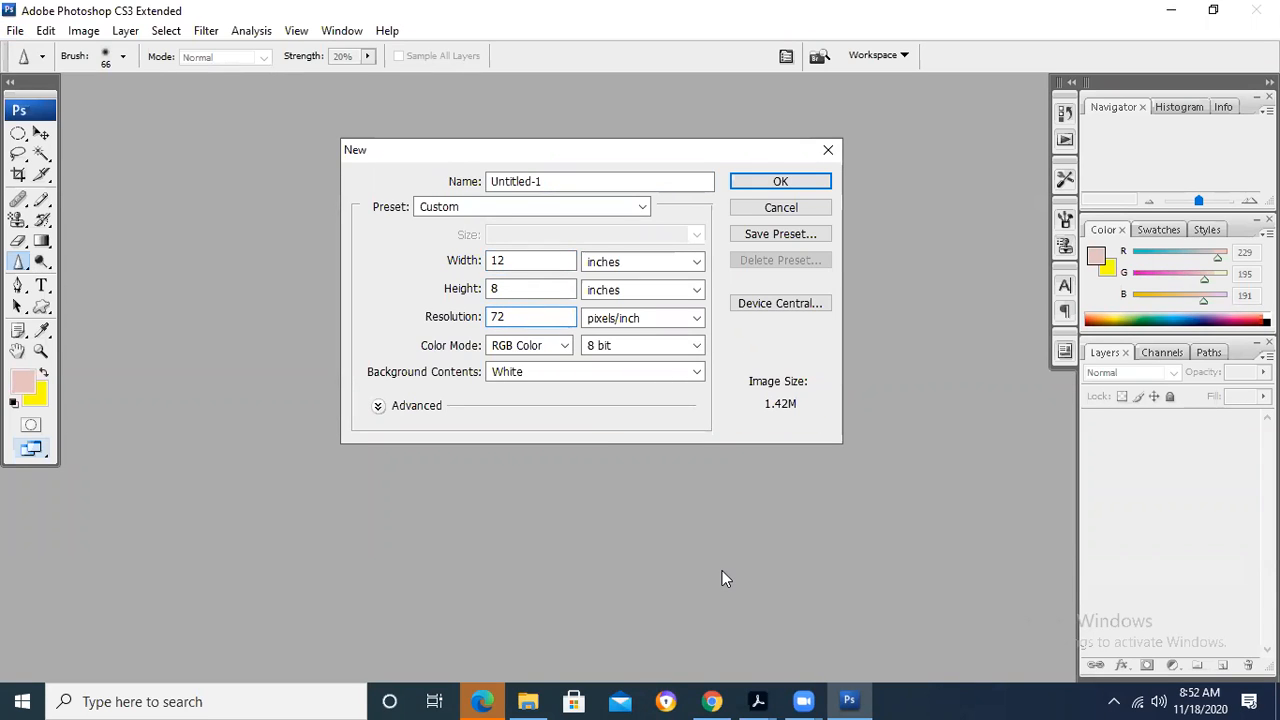
pyautogui.click(528, 317)
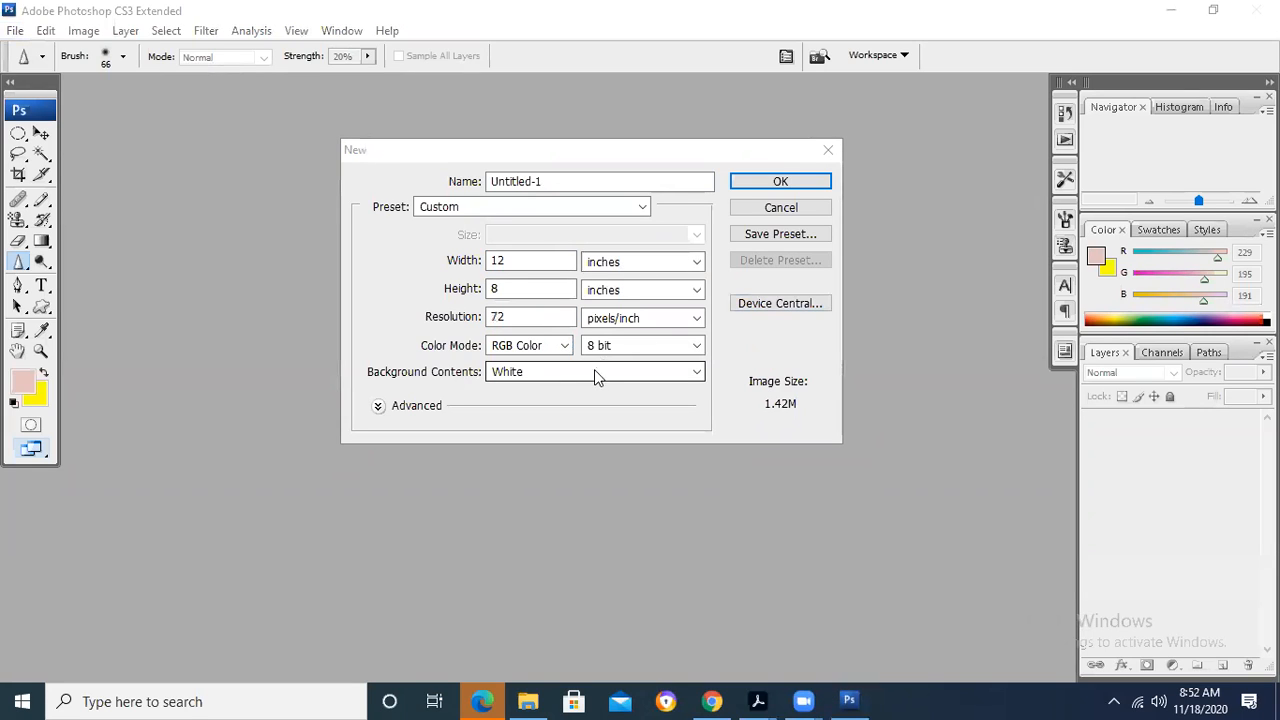
# - View the available color modes and background contents choices for the new document
pyautogui.click(564, 345)
pyautogui.click(564, 345)
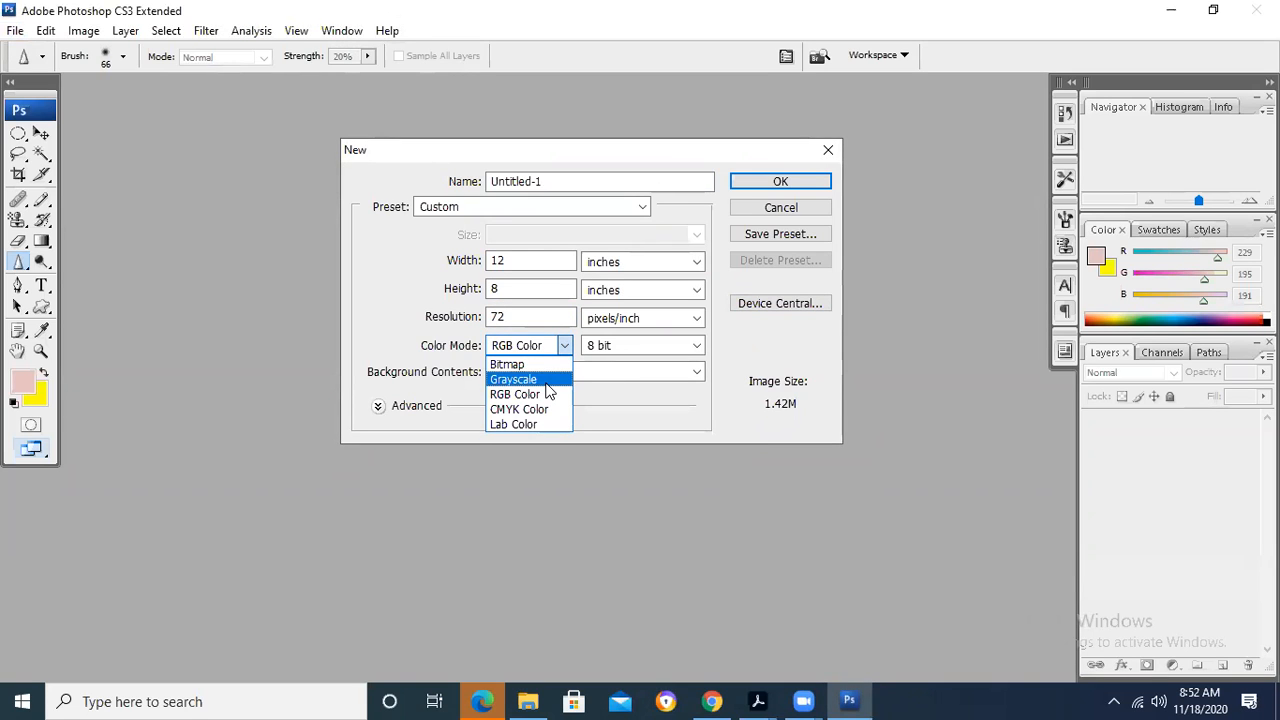
pyautogui.click(707, 404)
pyautogui.click(698, 371)
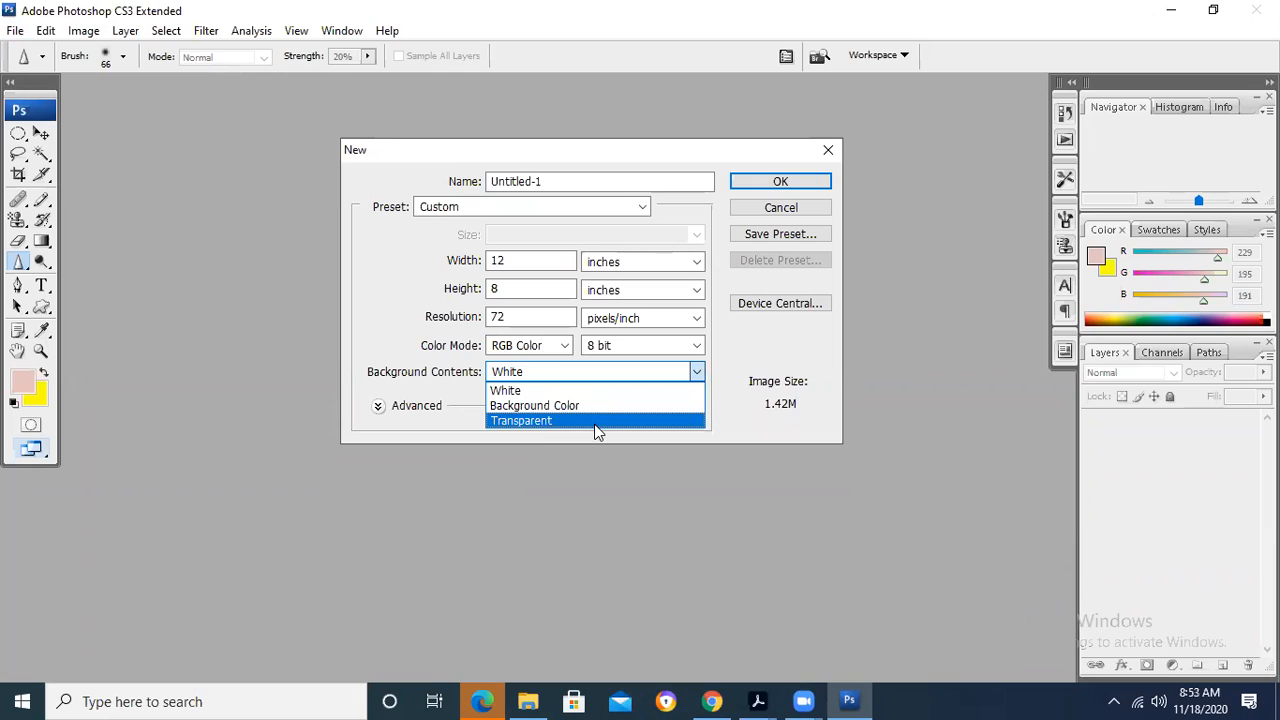
# - Name the new document Drawing I and create it with a white background, 12 by 8 inches
pyautogui.click(588, 177)
pyautogui.moveTo(588, 177); pyautogui.dragTo(380, 185)
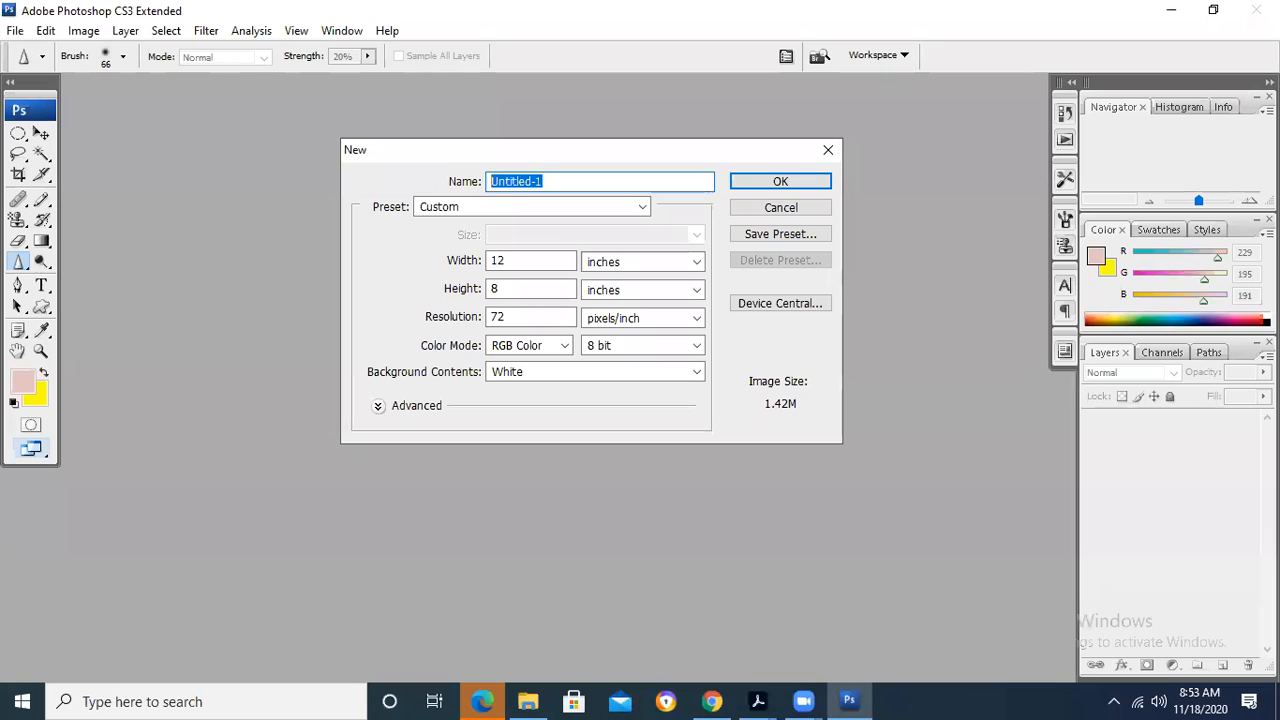
pyautogui.write('Drag')
pyautogui.press('BackSpace')
pyautogui.write('wing 1')
pyautogui.press('Return')
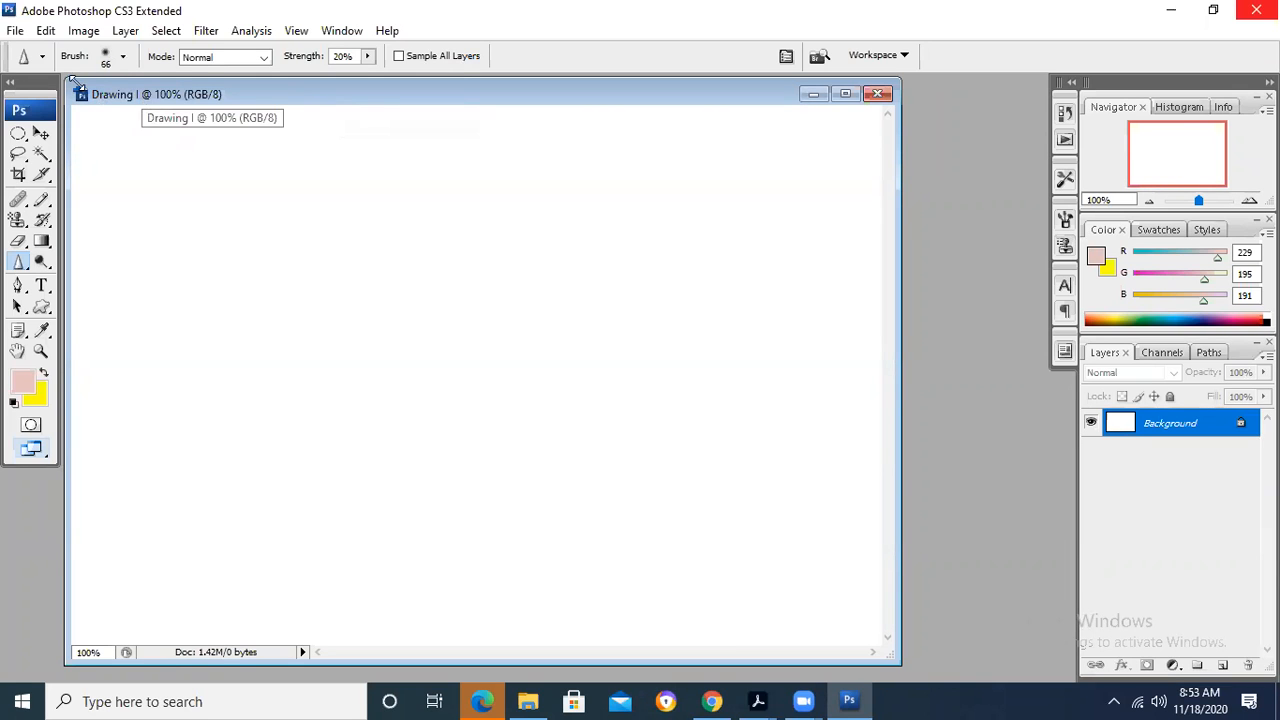
# - Show the rulers around the Drawing I canvas and hide them again
pyautogui.click(47, 31)
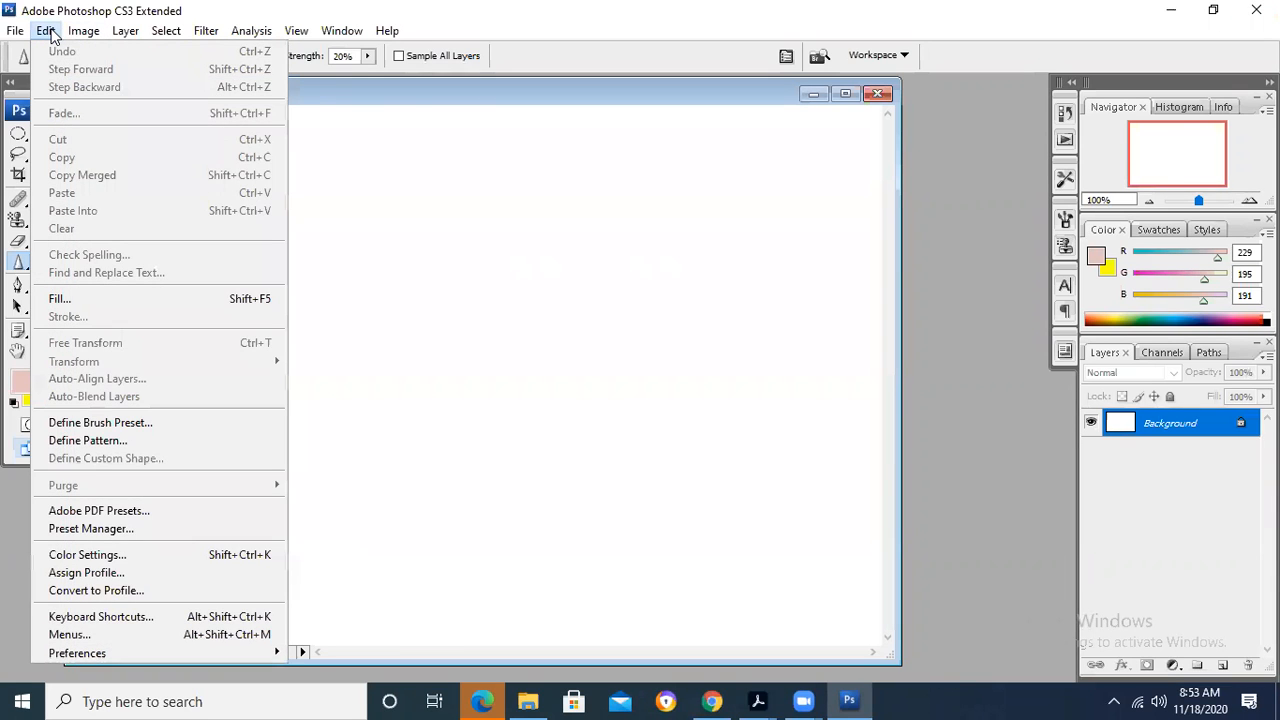
pyautogui.moveTo(313, 36)
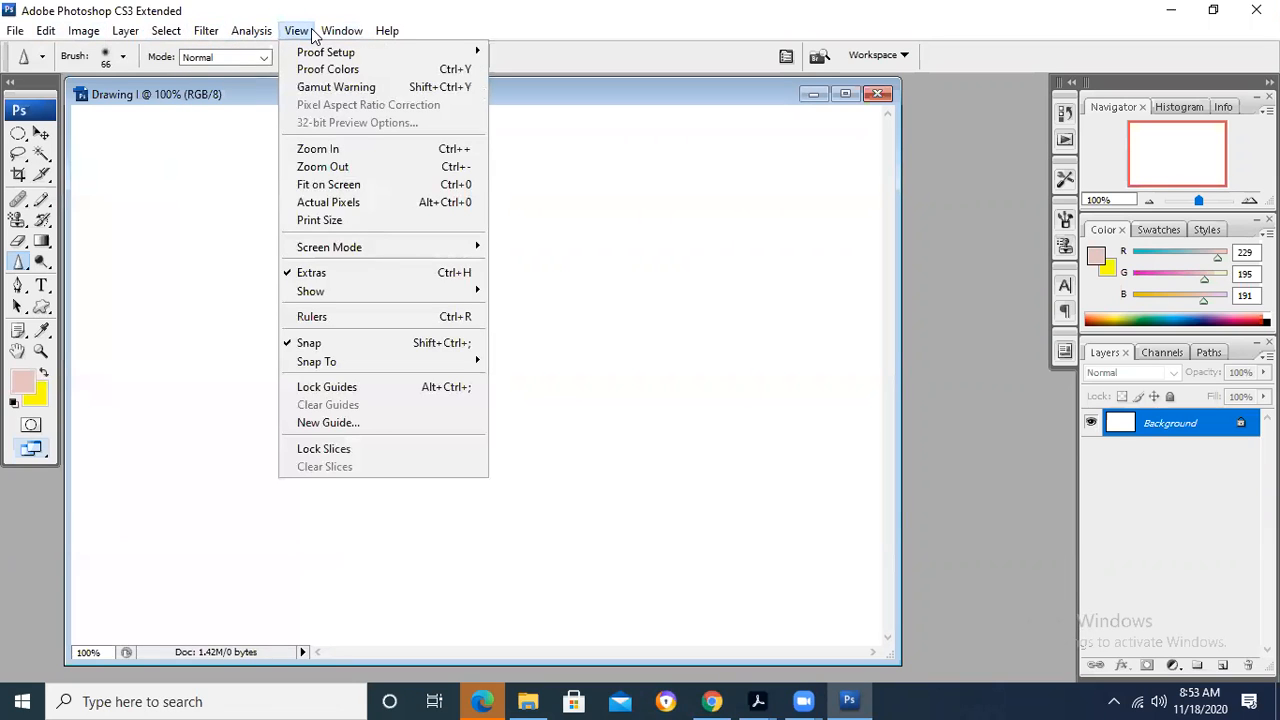
pyautogui.click(474, 315)
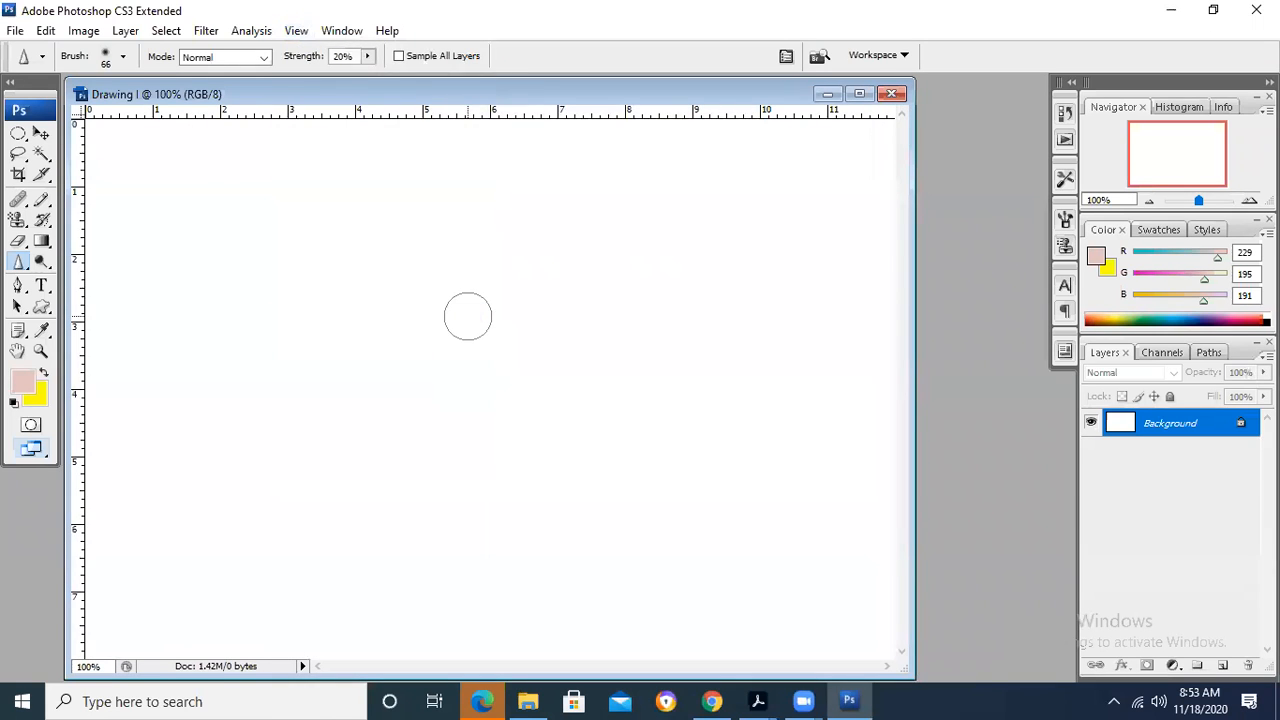
pyautogui.click(335, 30)
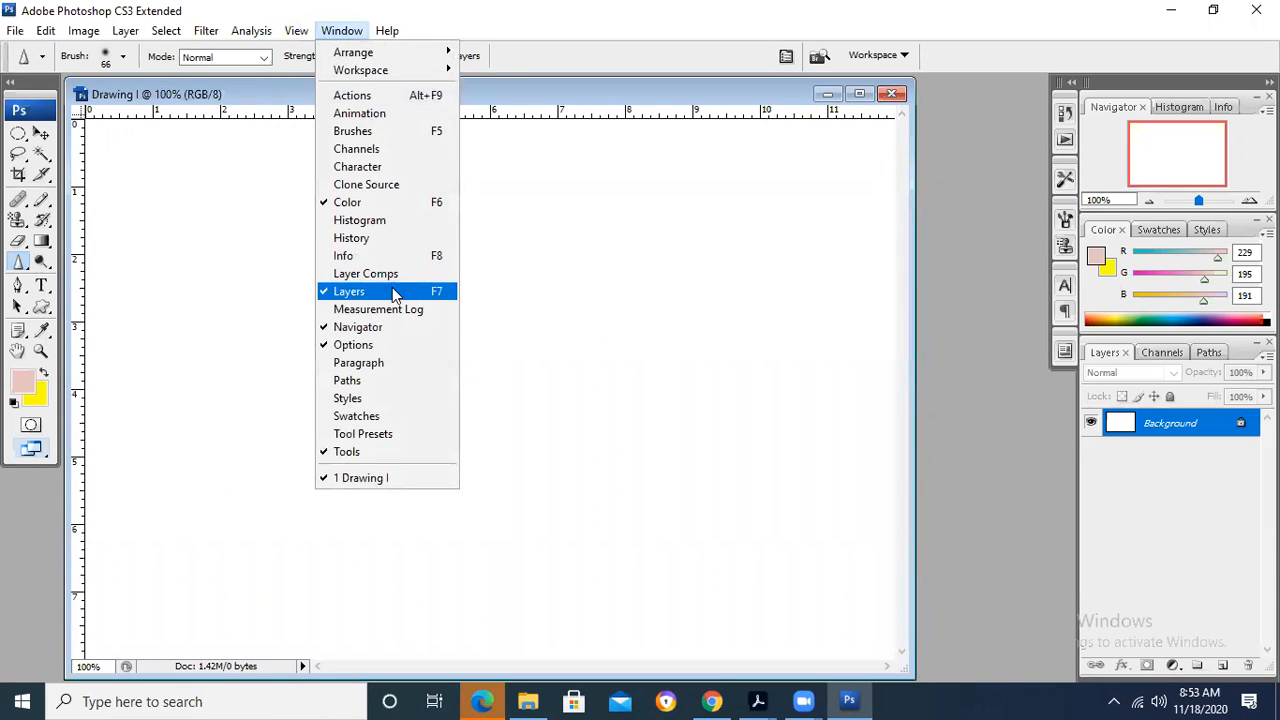
pyautogui.moveTo(280, 28)
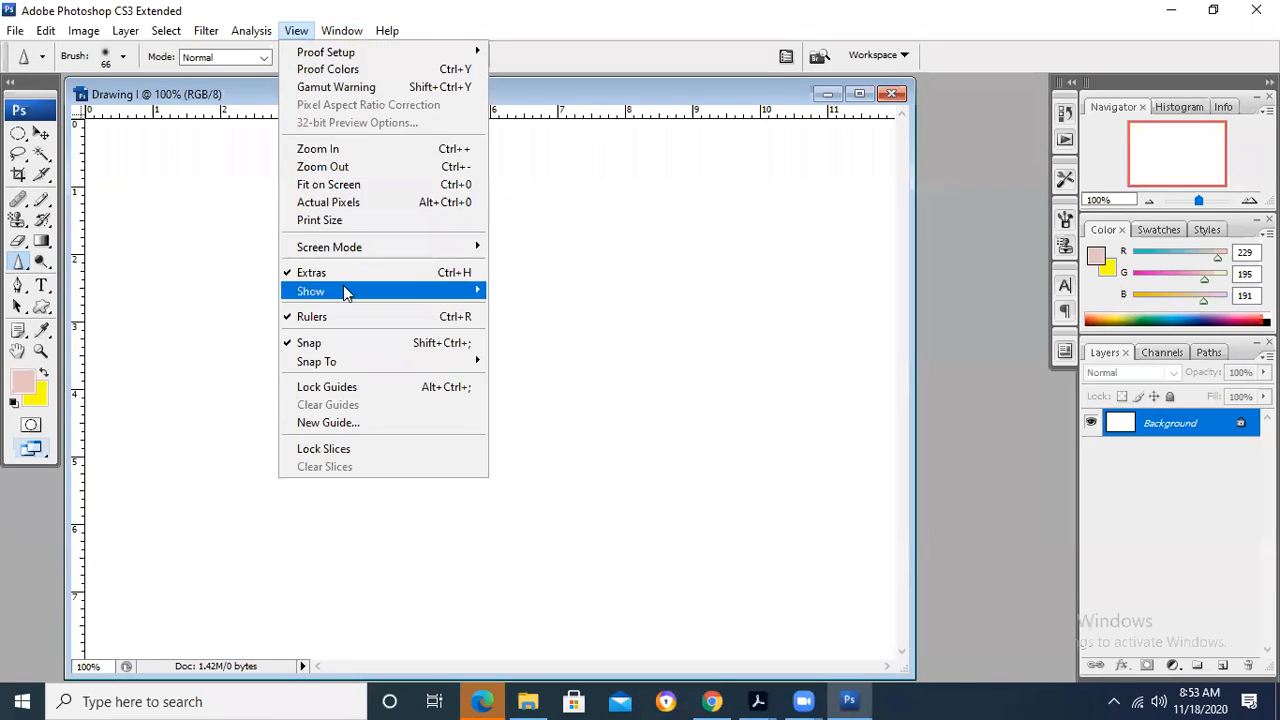
pyautogui.click(355, 316)
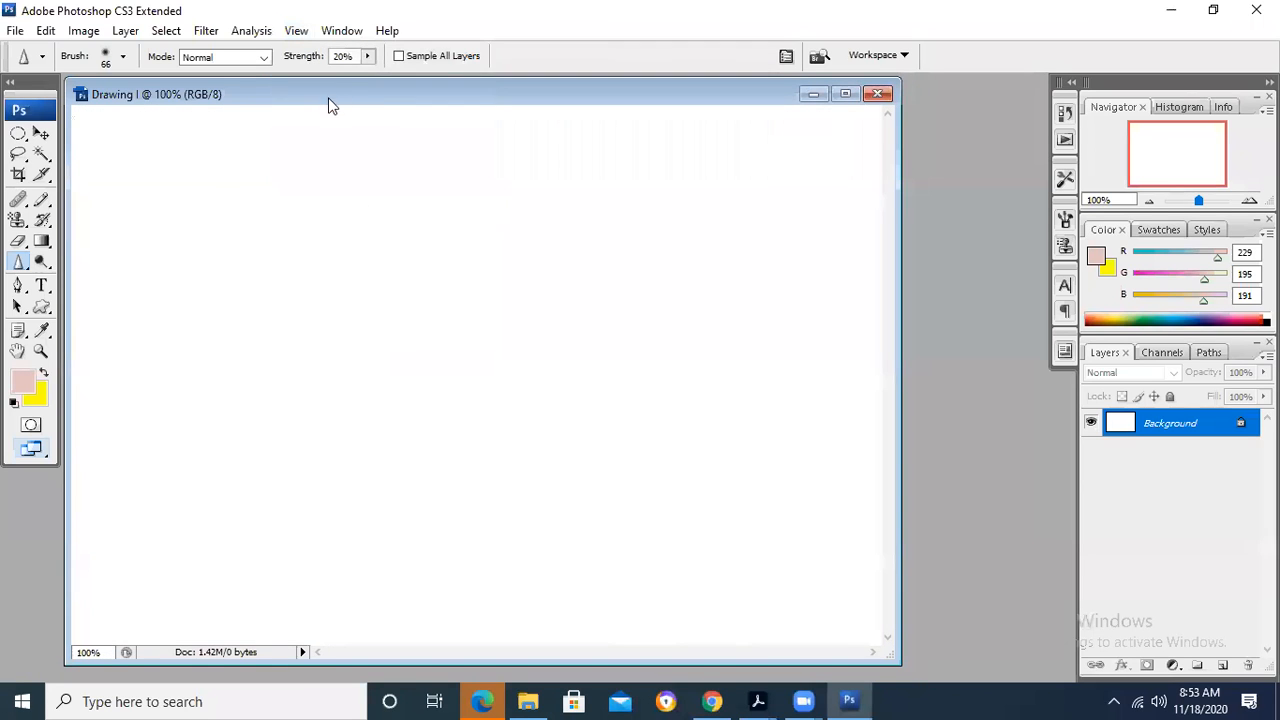
# - Hide the Tools panel, switch the document to the Green channel, and show the Tools panel again
pyautogui.click(341, 31)
pyautogui.moveTo(303, 32)
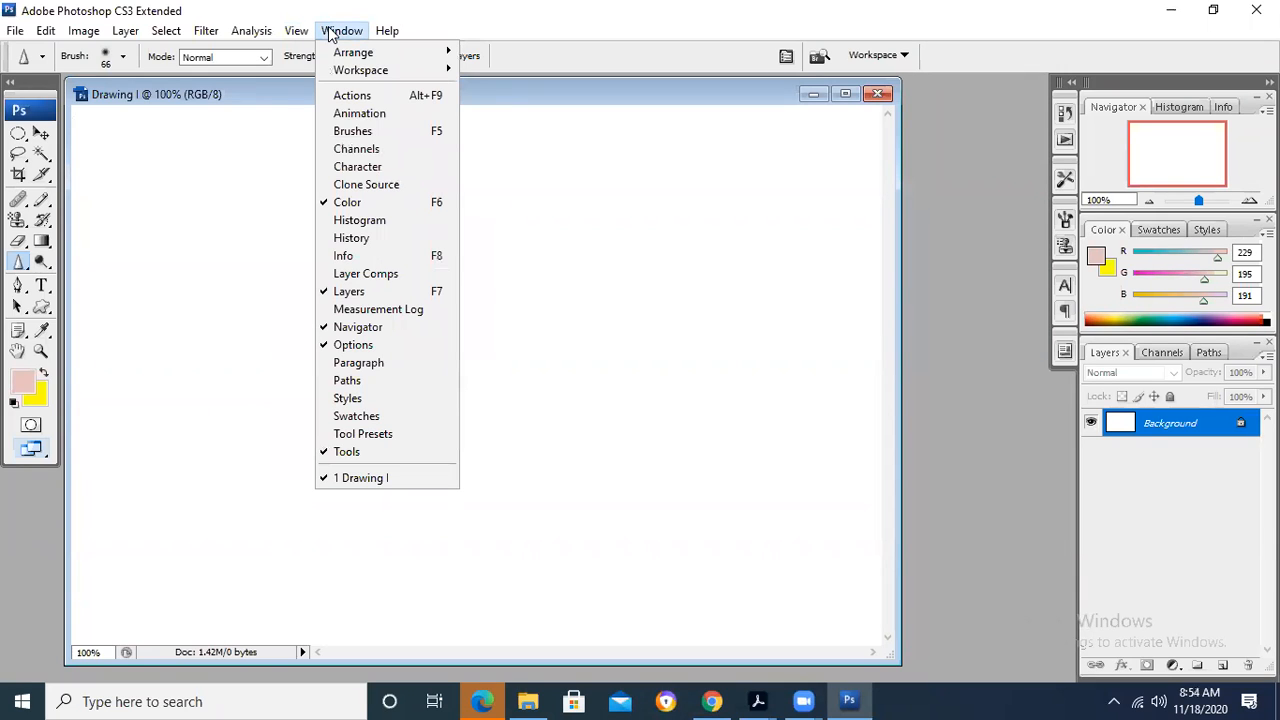
pyautogui.click(398, 456)
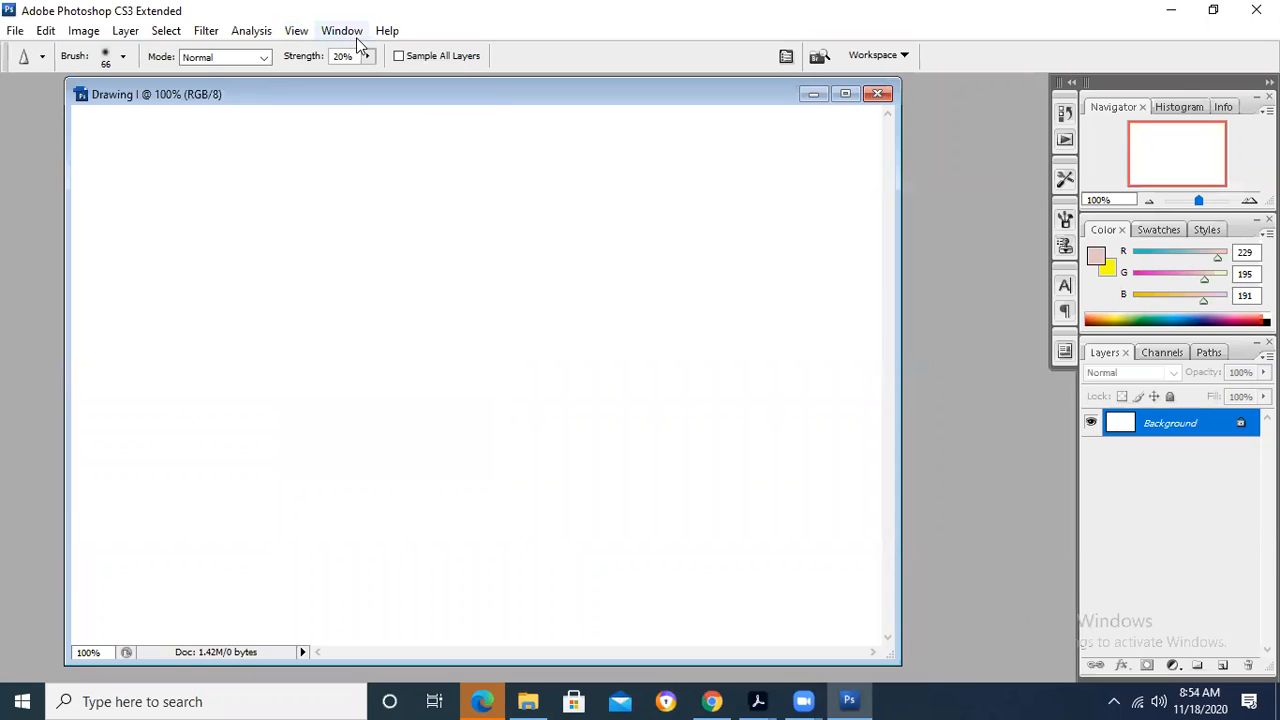
pyautogui.hotkey('ctrl', '2')
pyautogui.click(342, 31)
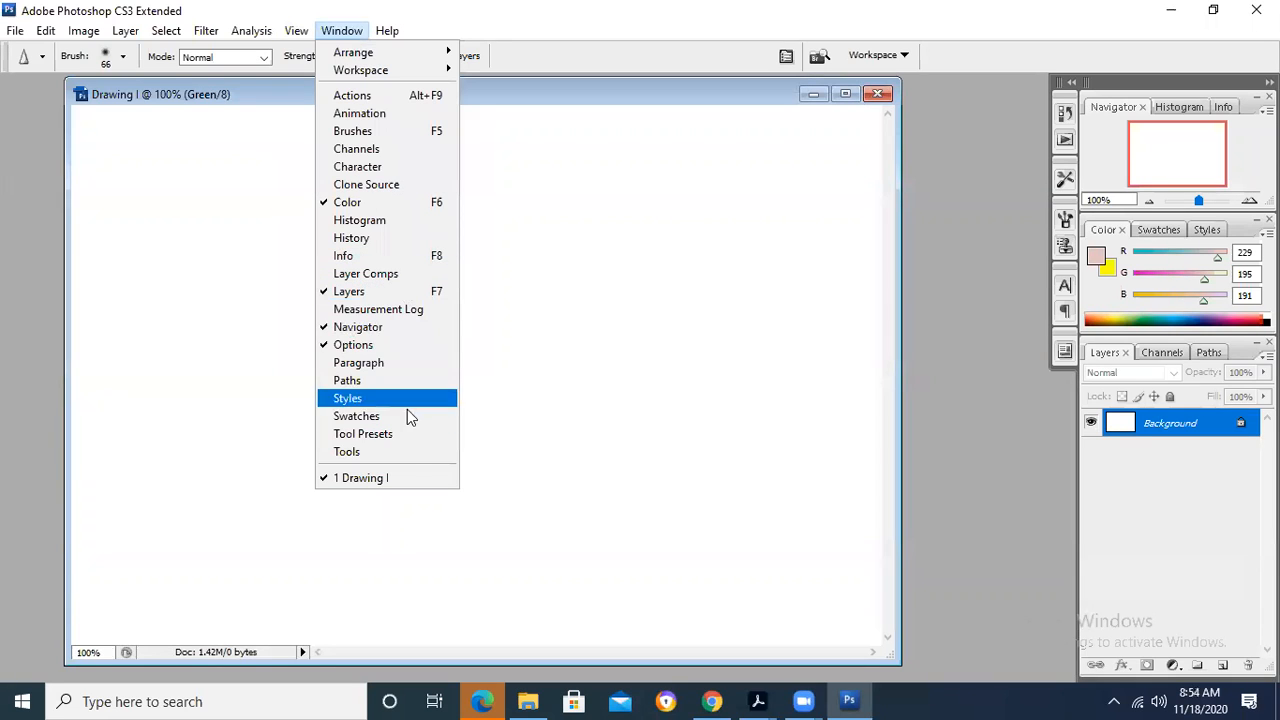
pyautogui.click(410, 451)
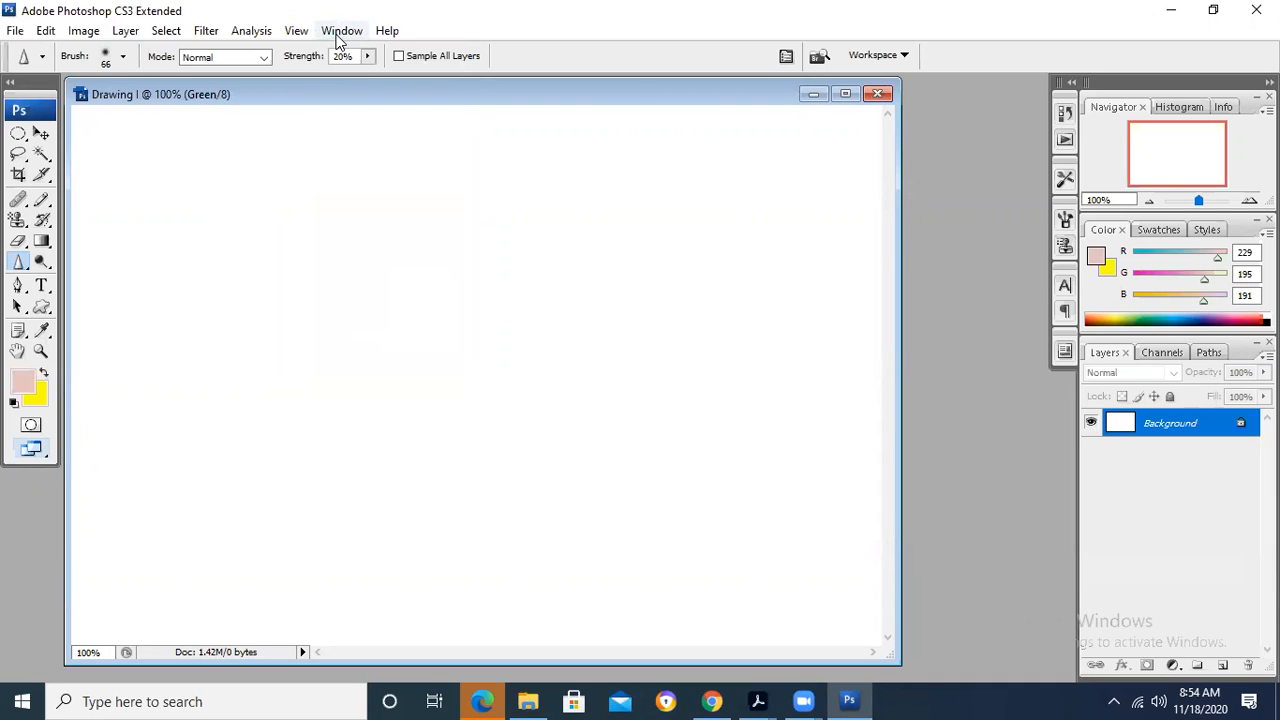
# - Close the Drawing I document while keeping Photoshop running
pyautogui.click(18, 30)
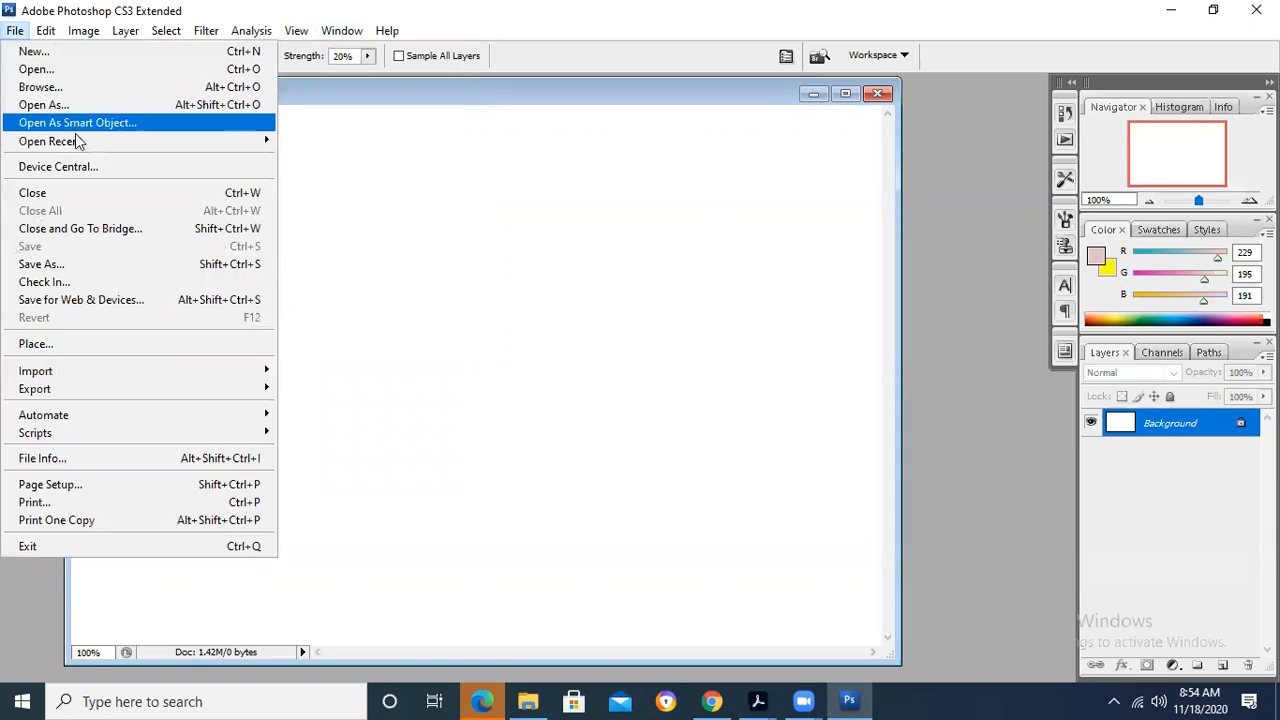
pyautogui.click(94, 195)
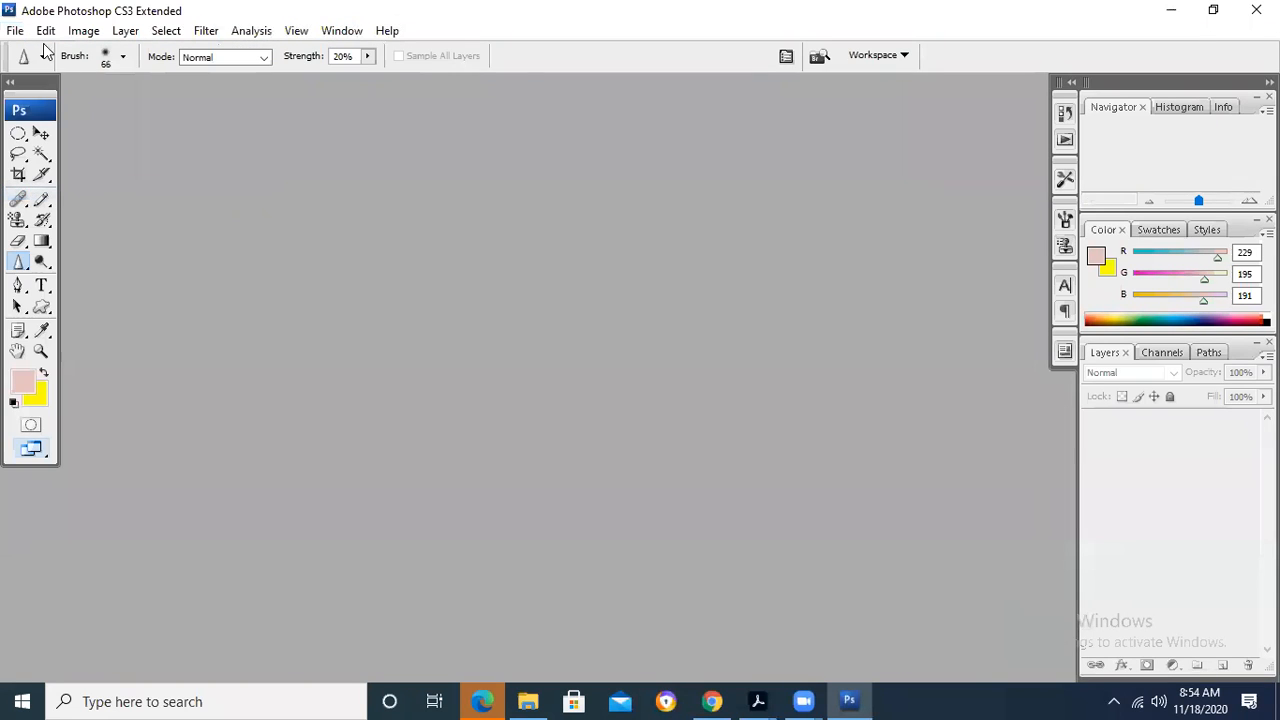
# - Open the Background image from the Lab Activity 1 folder and review the commands for closing documents
pyautogui.click(15, 30)
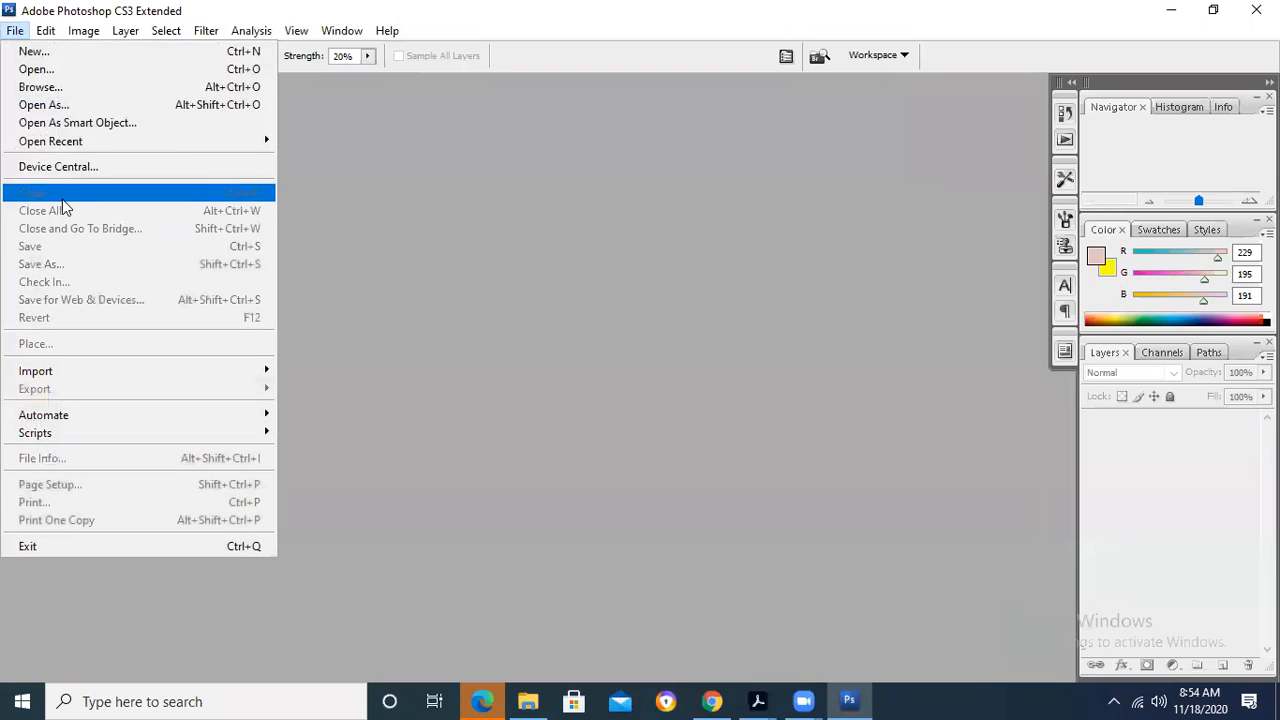
pyautogui.doubleClick(396, 205)
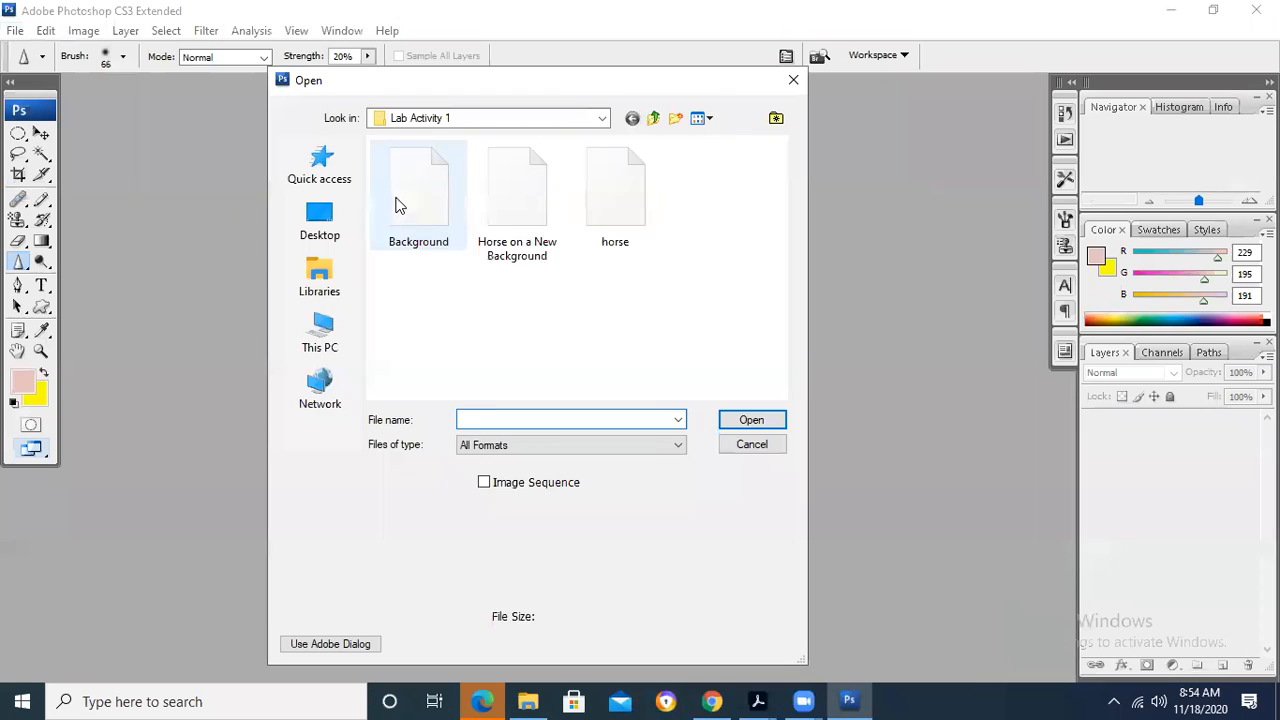
pyautogui.doubleClick(430, 195)
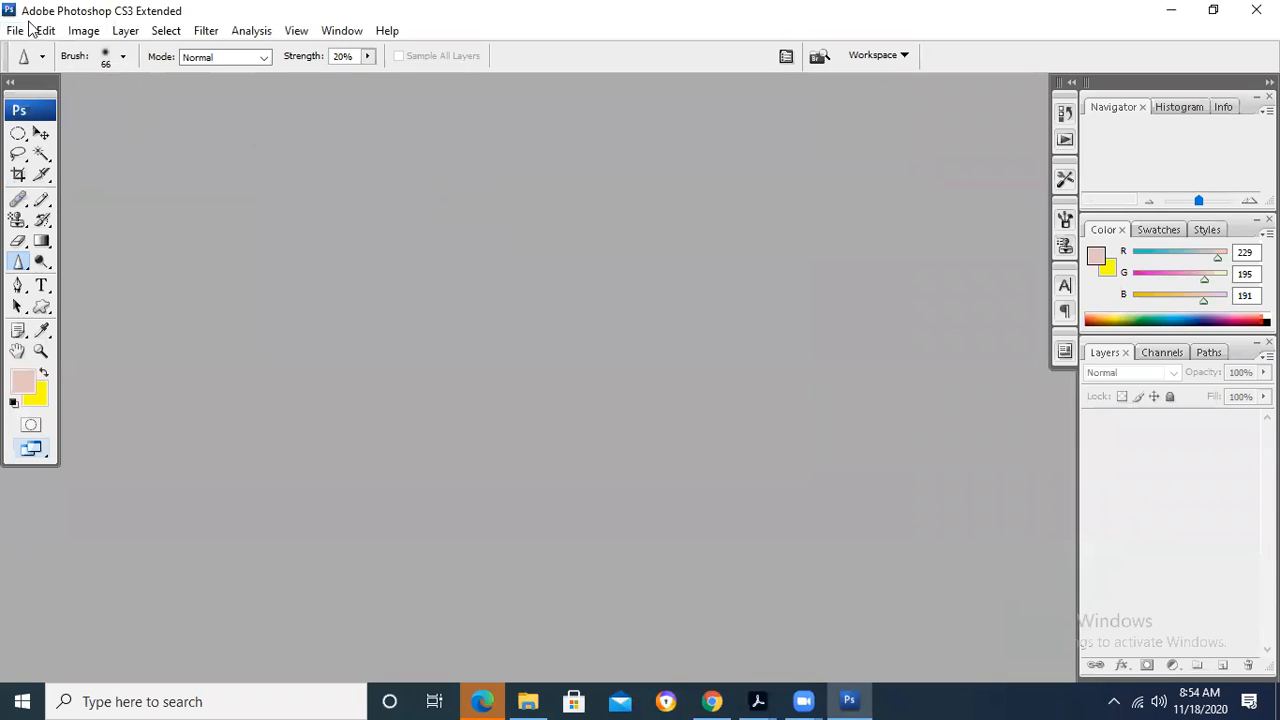
pyautogui.hotkey('alt', 'f')
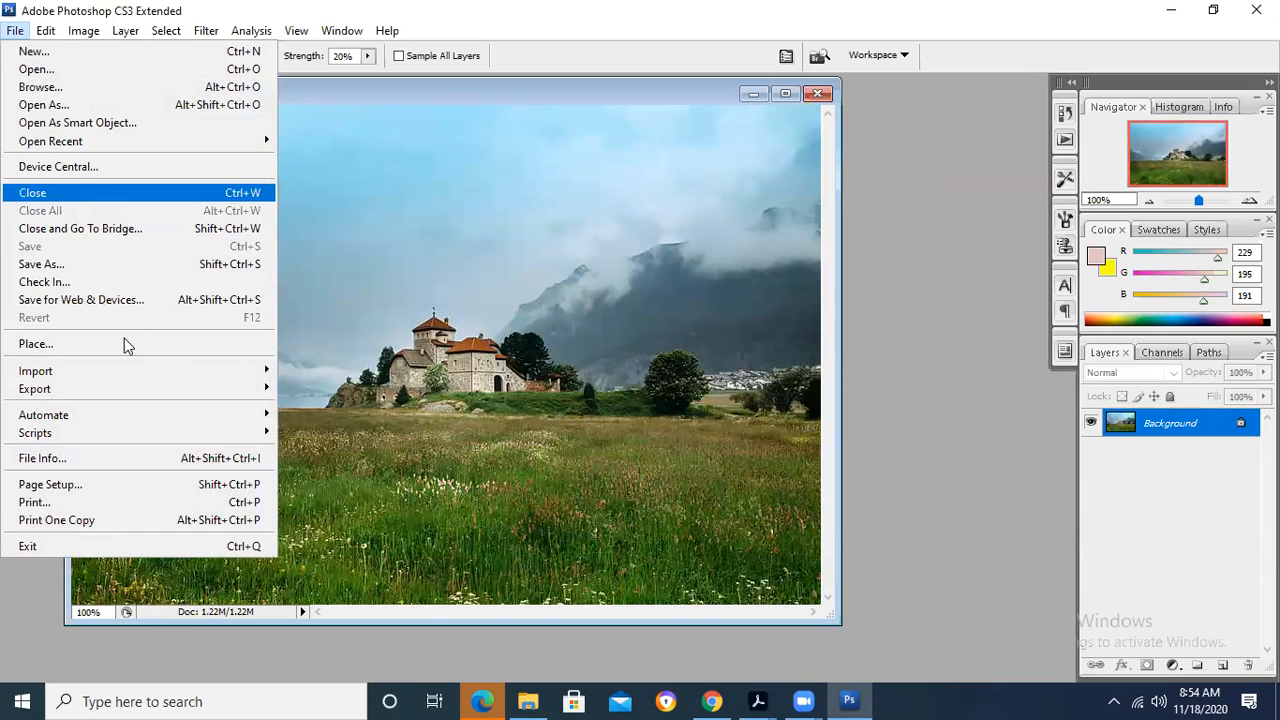
pyautogui.press('Down')
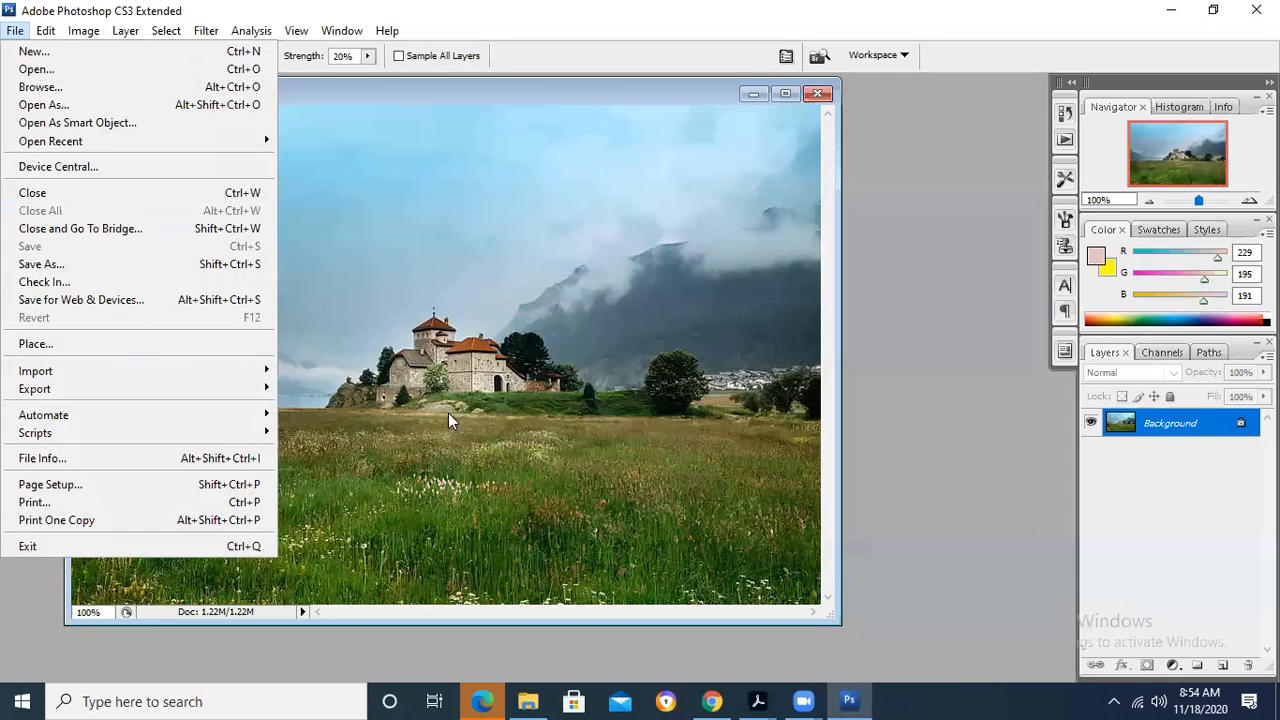
pyautogui.click(515, 427)
# - Open the horse image as well and move its window so the Background image shows behind it
pyautogui.hotkey('ctrl', 'o')
pyautogui.doubleClick(614, 195)
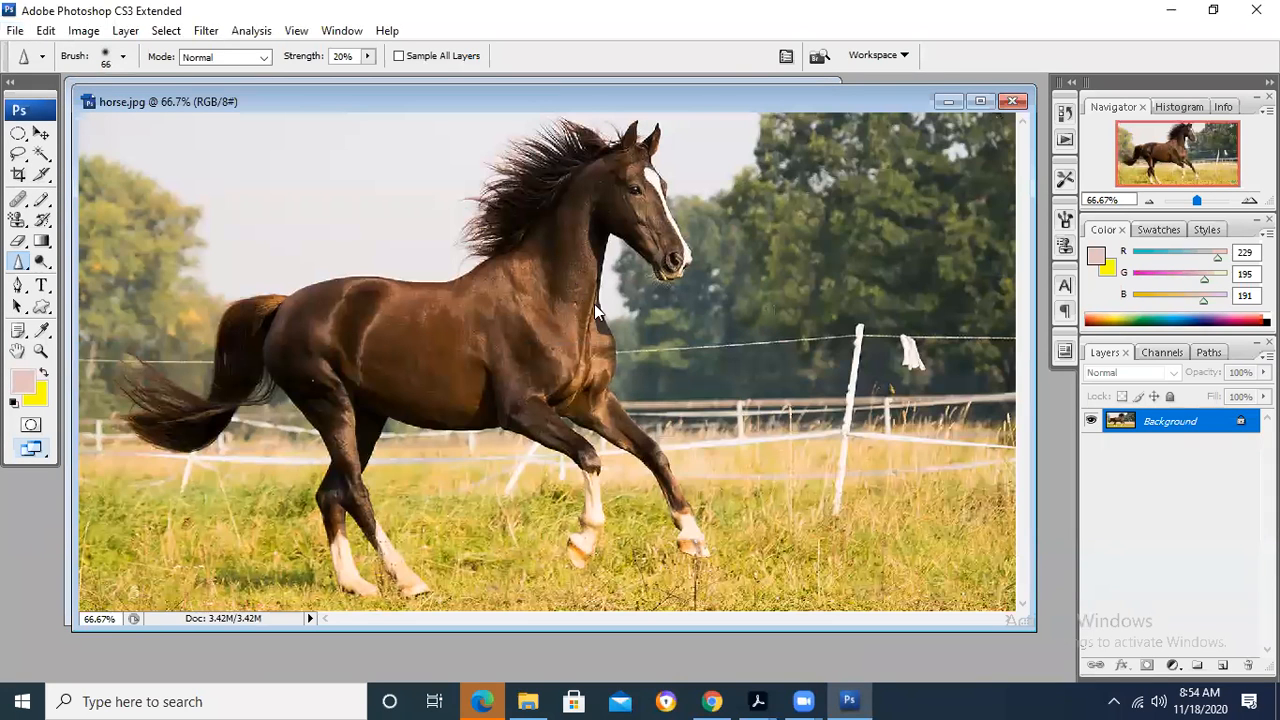
pyautogui.moveTo(138, 101); pyautogui.dragTo(182, 157)
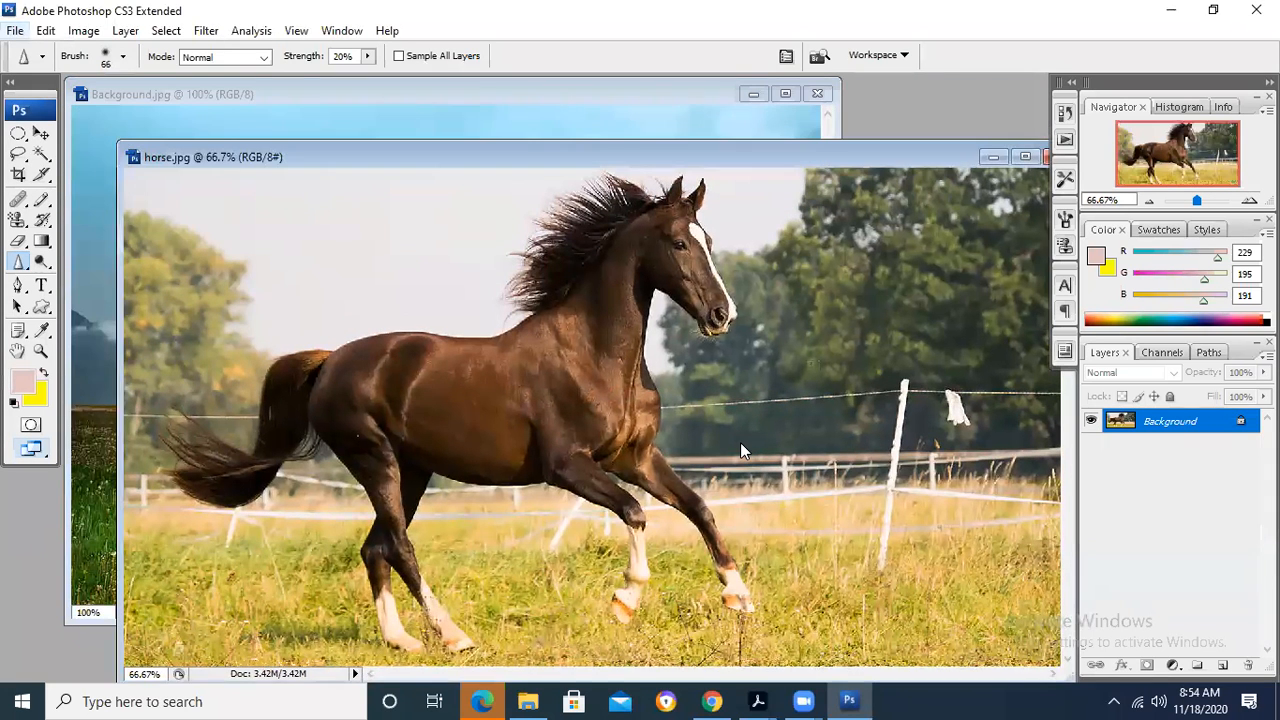
# - Close both open images at once with Close All
pyautogui.press('Down')
pyautogui.press('Down')
pyautogui.press('Down')
pyautogui.press('Down')
pyautogui.press('Down')
pyautogui.press('Down')
pyautogui.press('Down')
pyautogui.press('Down')
pyautogui.press('Down')
pyautogui.press('Down')
pyautogui.press('Up')
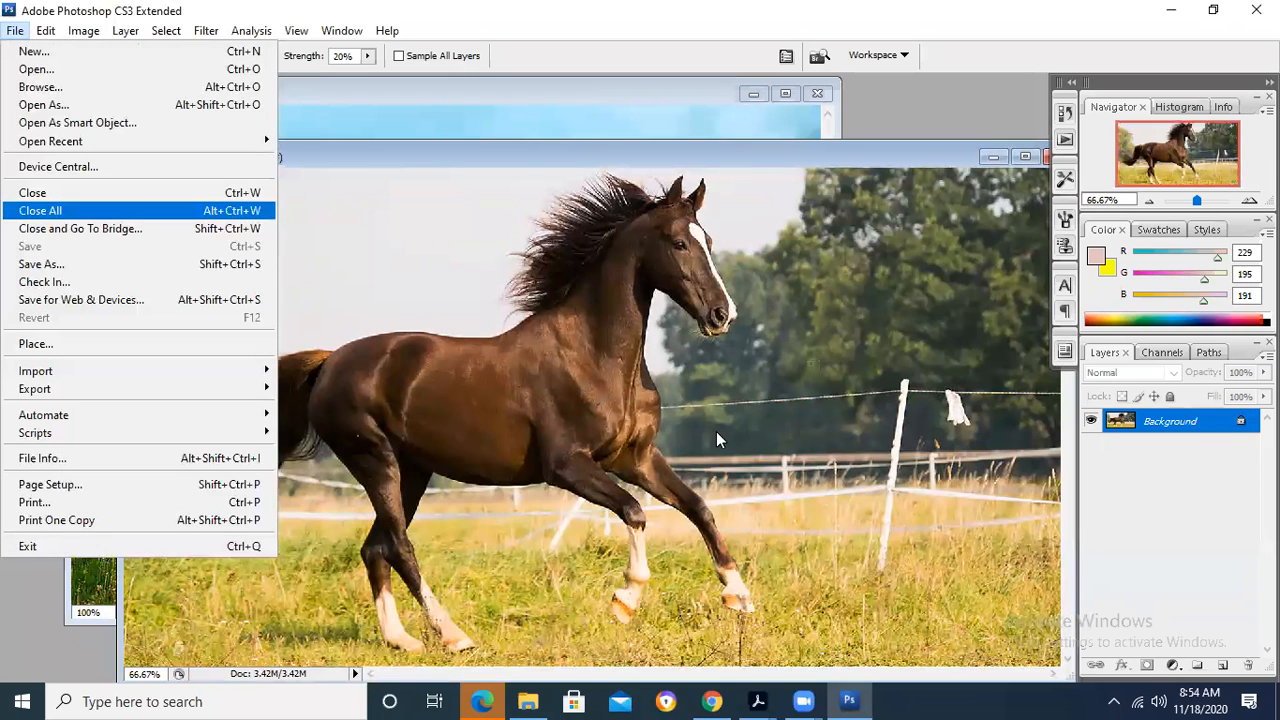
pyautogui.press('Return')
# - Reopen the Background image from the Lab Activity 1 folder
pyautogui.hotkey('alt', 'f')
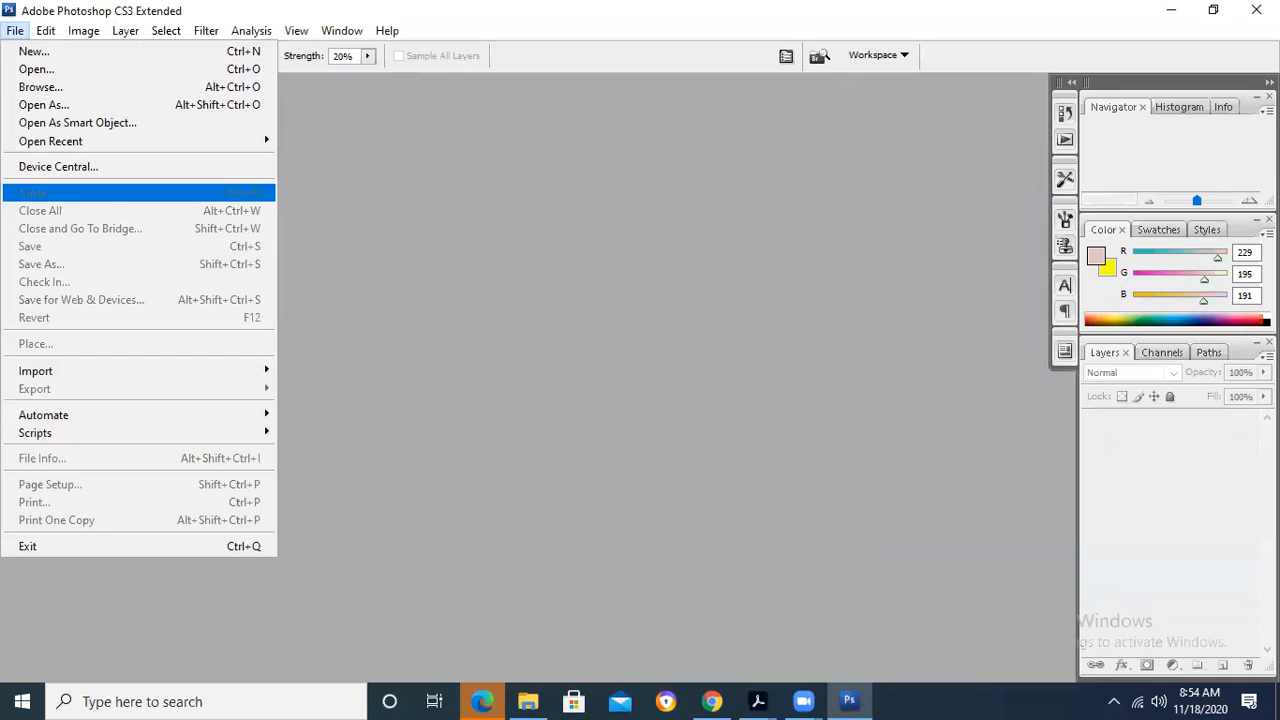
pyautogui.click(36, 69)
pyautogui.doubleClick(415, 198)
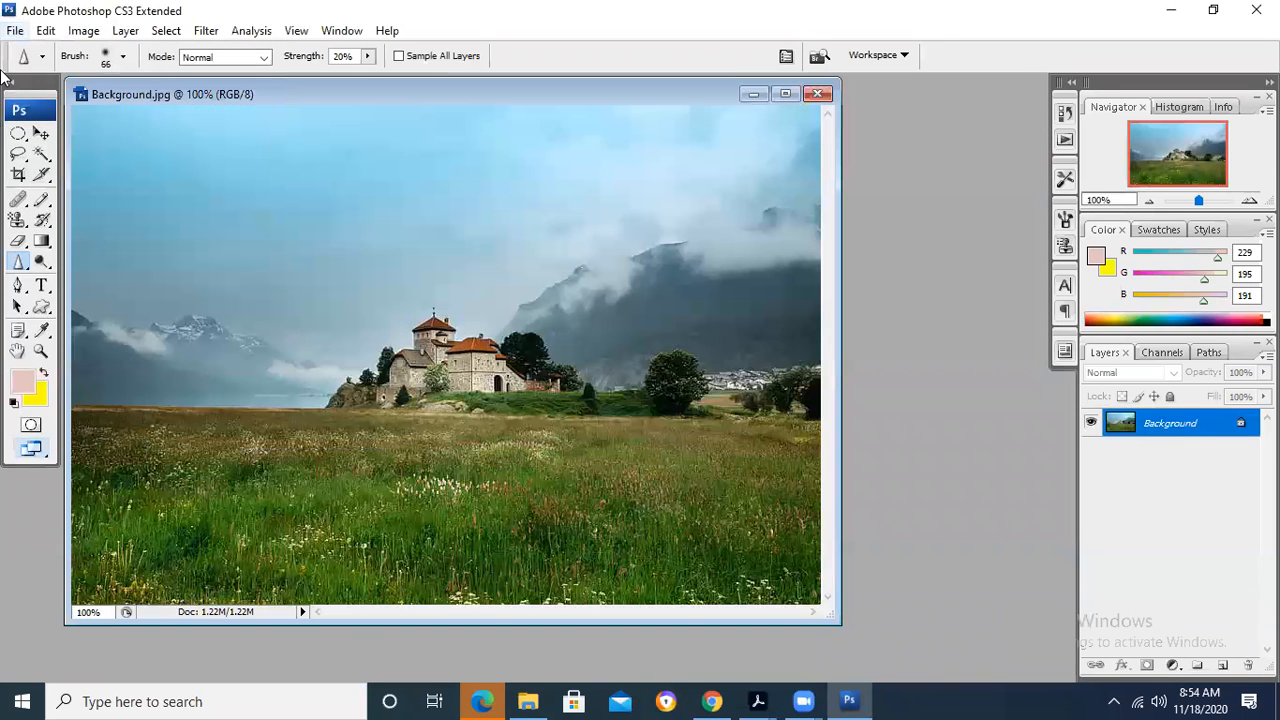
# - Examine the file formats offered by Save As for the Background image, and leave without saving
pyautogui.click(15, 31)
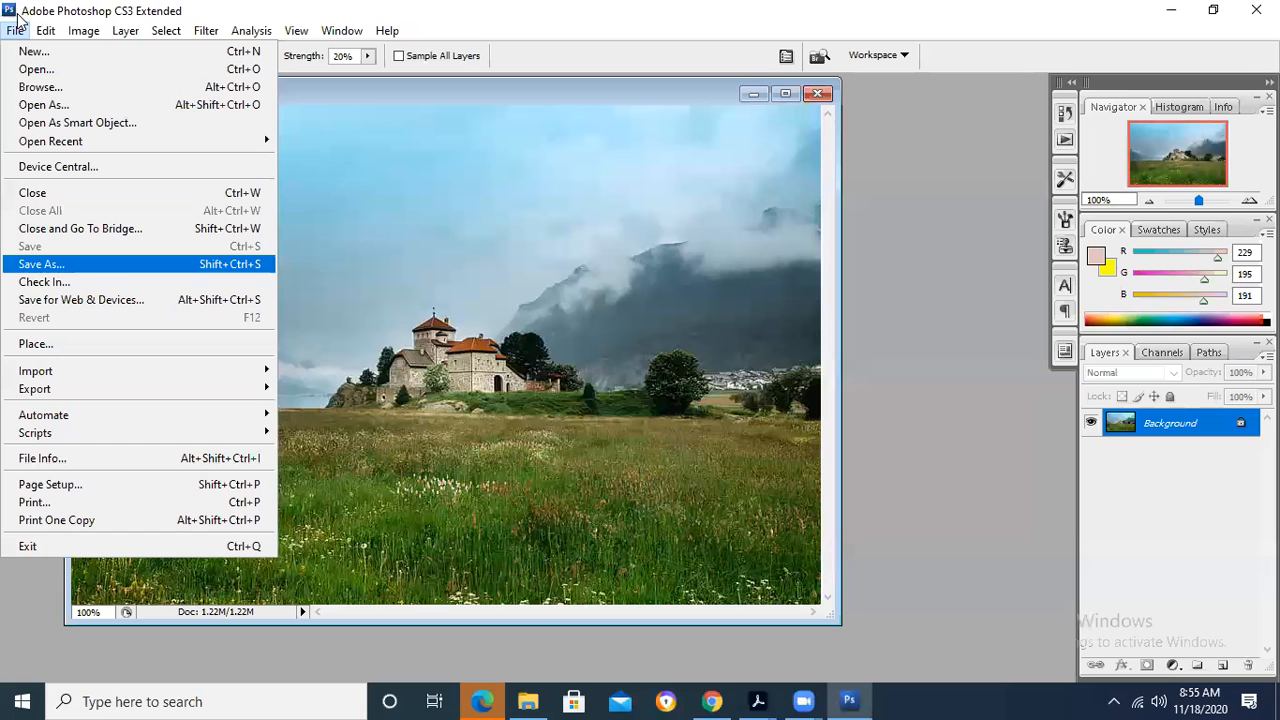
pyautogui.press('Return')
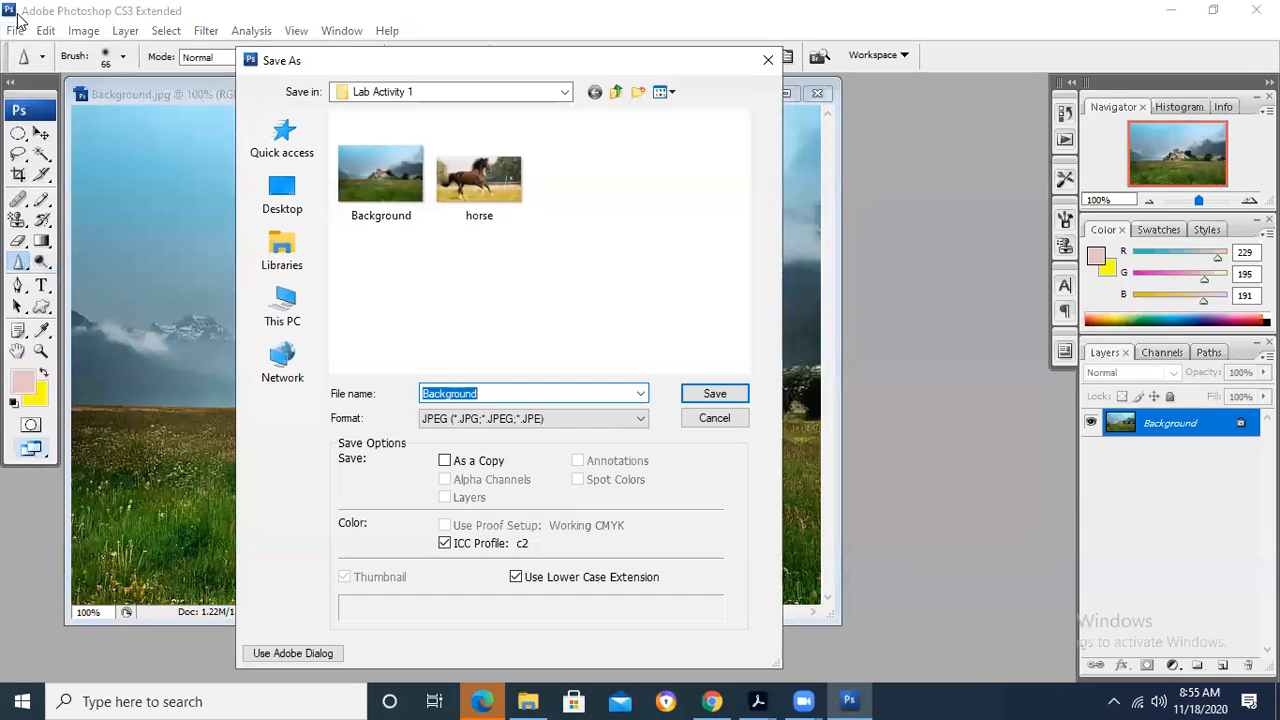
pyautogui.press('Tab')
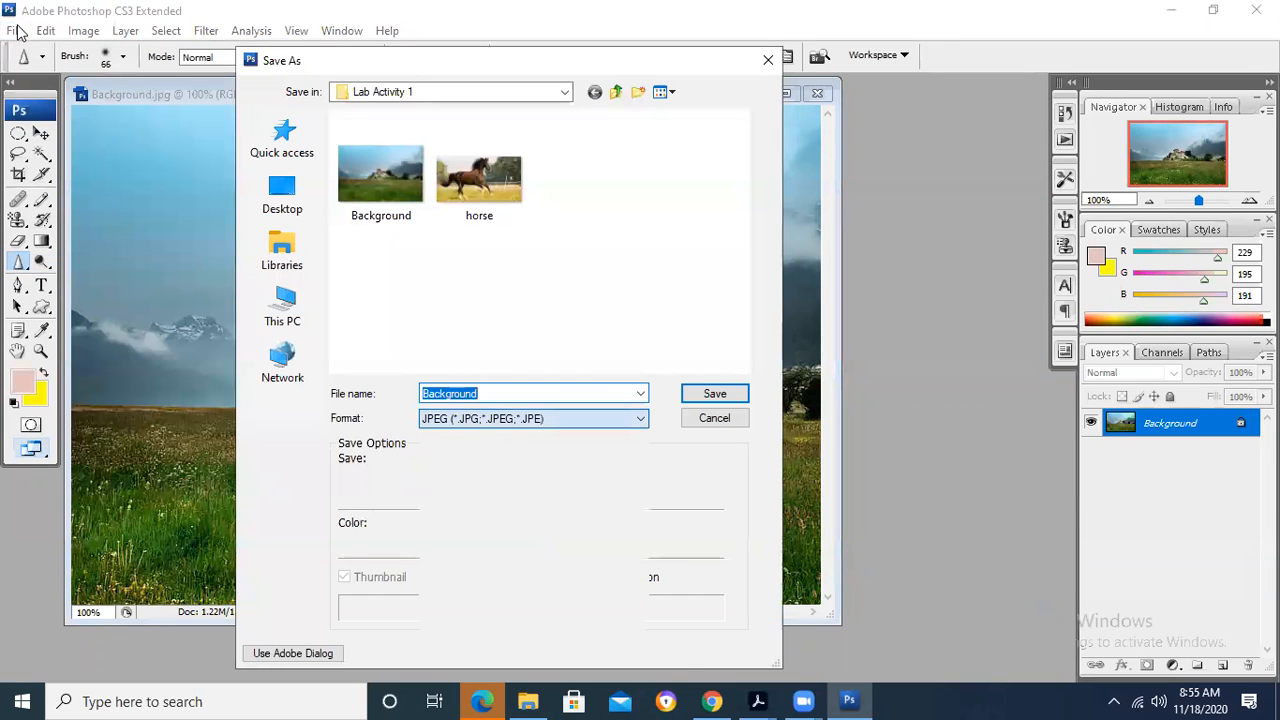
pyautogui.hotkey('alt', 'Down')
pyautogui.press('Home')
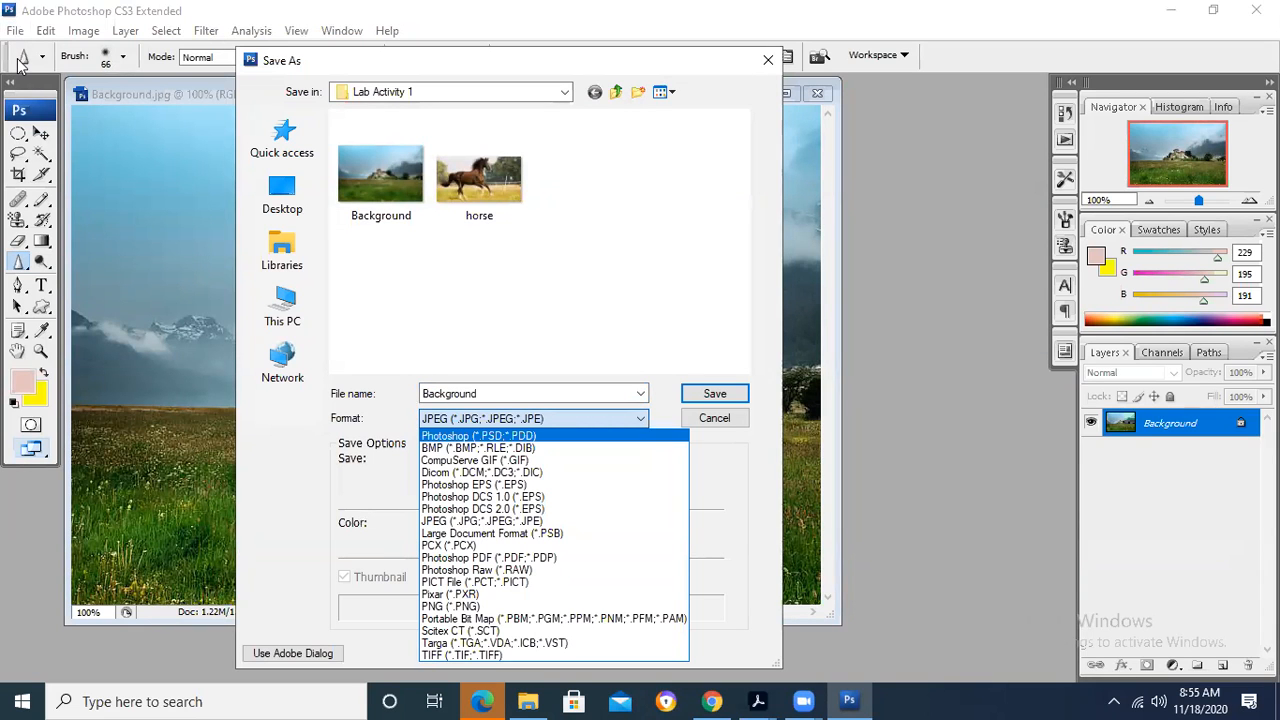
pyautogui.press('Escape')
pyautogui.press('Escape')
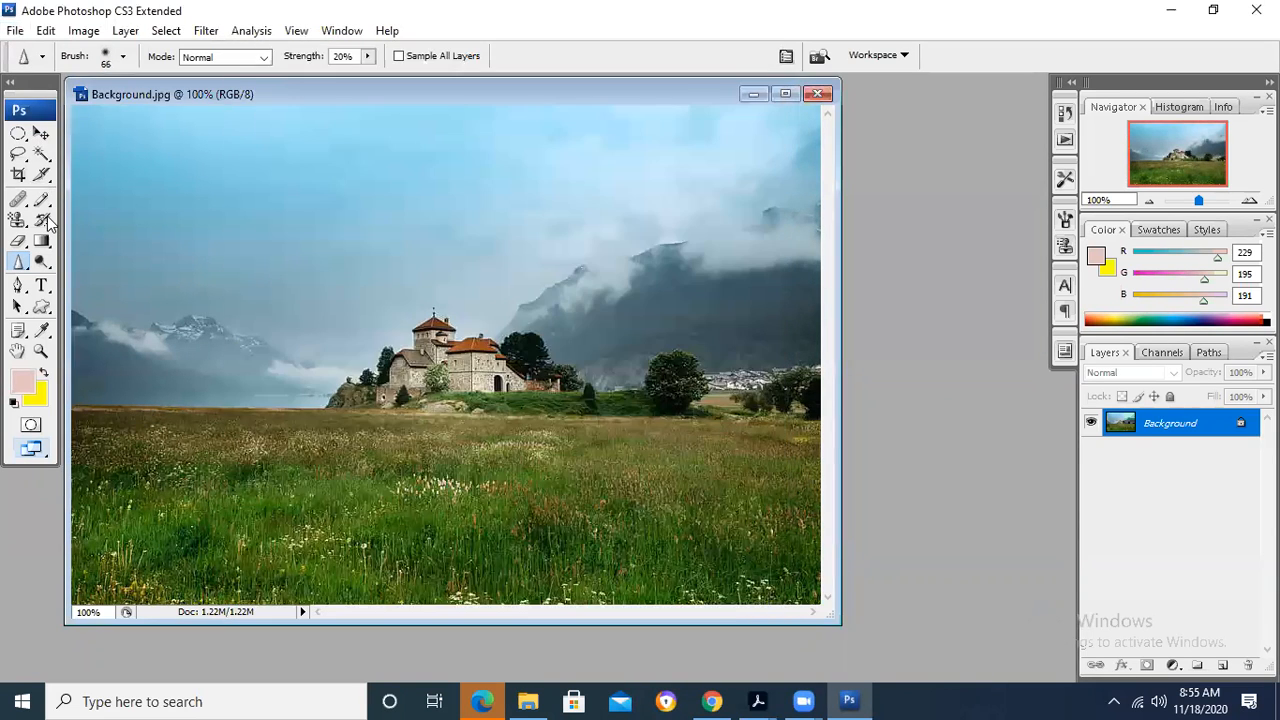
# - Examine the preset and JPEG quality options of Save for Web & Devices, and leave without saving
pyautogui.hotkey('alt', 'f')
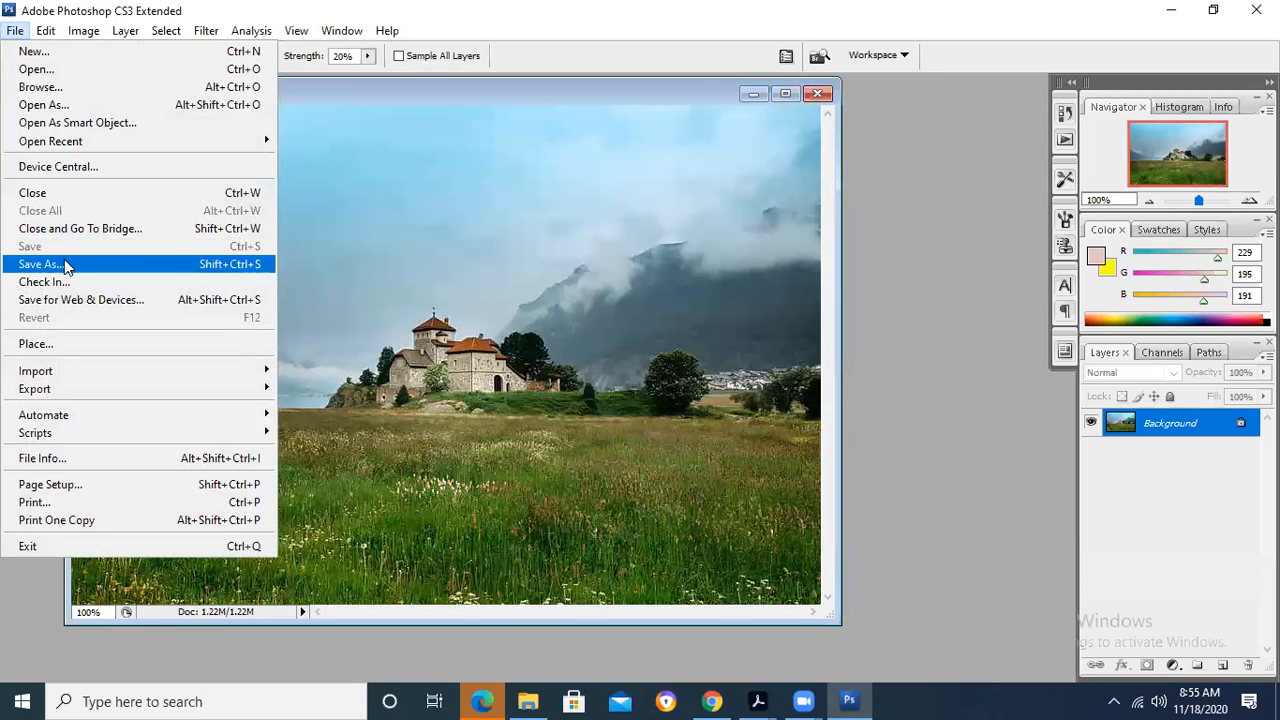
pyautogui.click(86, 298)
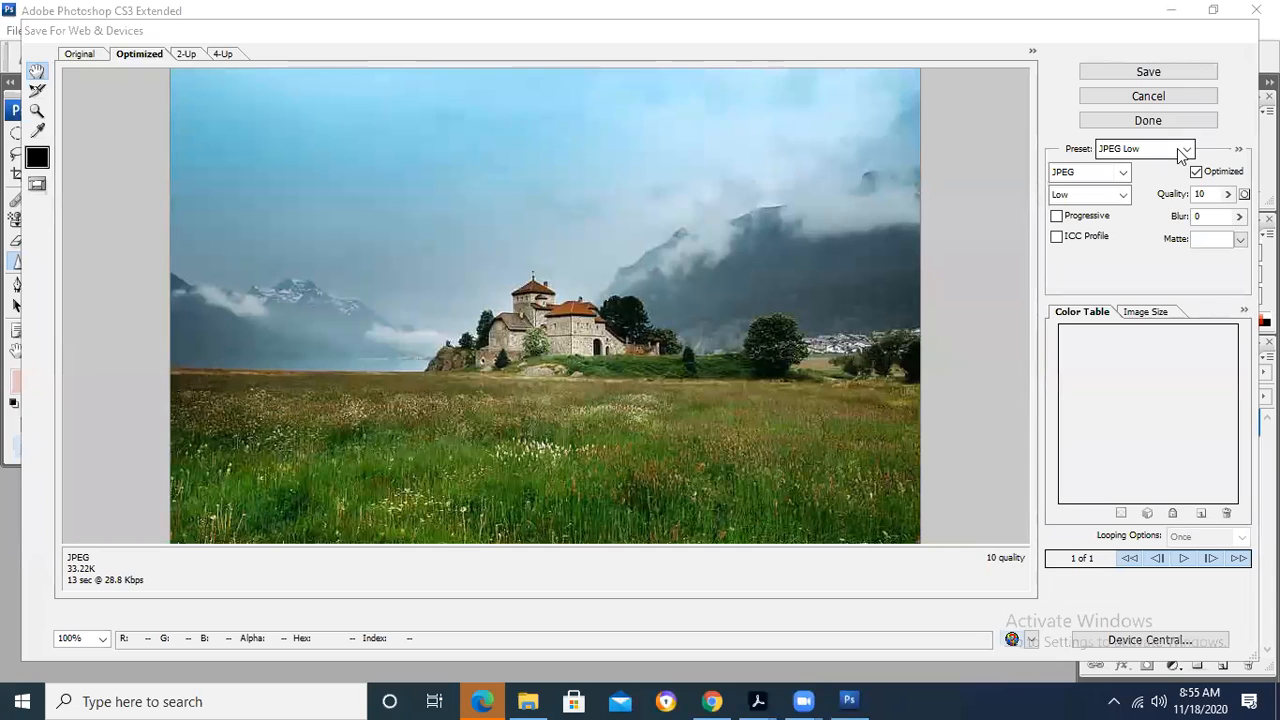
pyautogui.click(1187, 151)
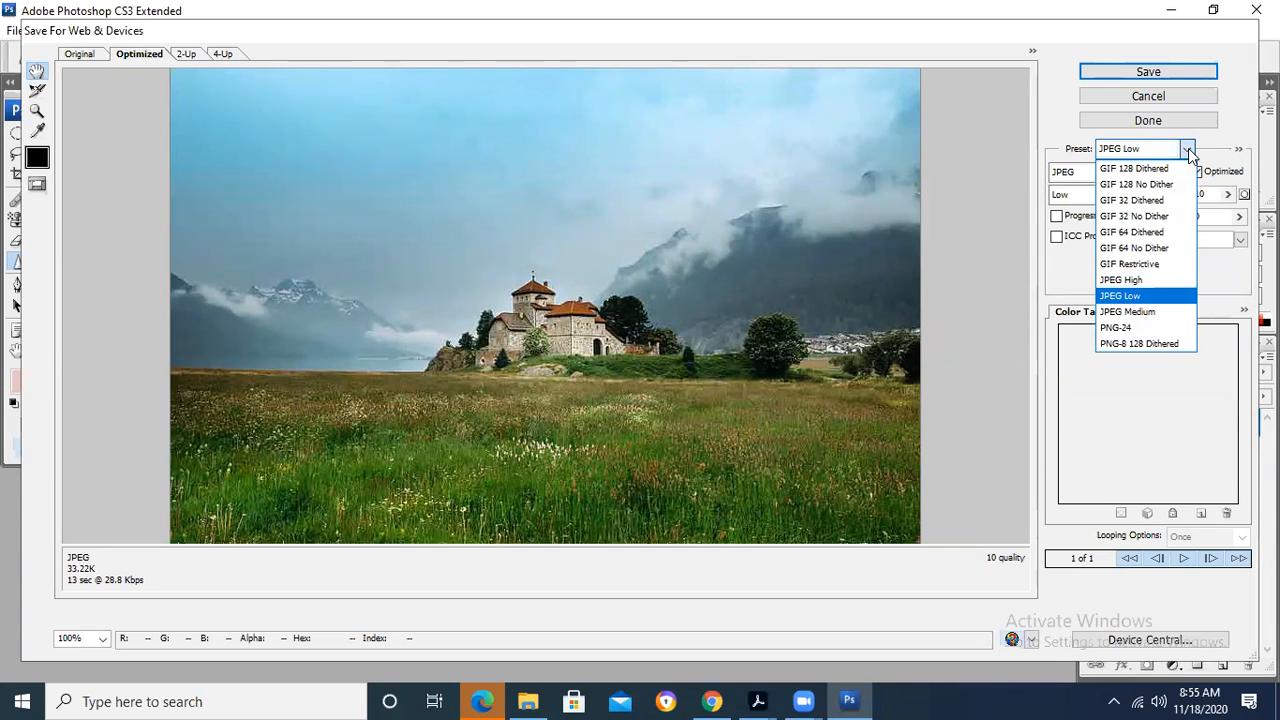
pyautogui.click(1005, 83)
pyautogui.click(1123, 195)
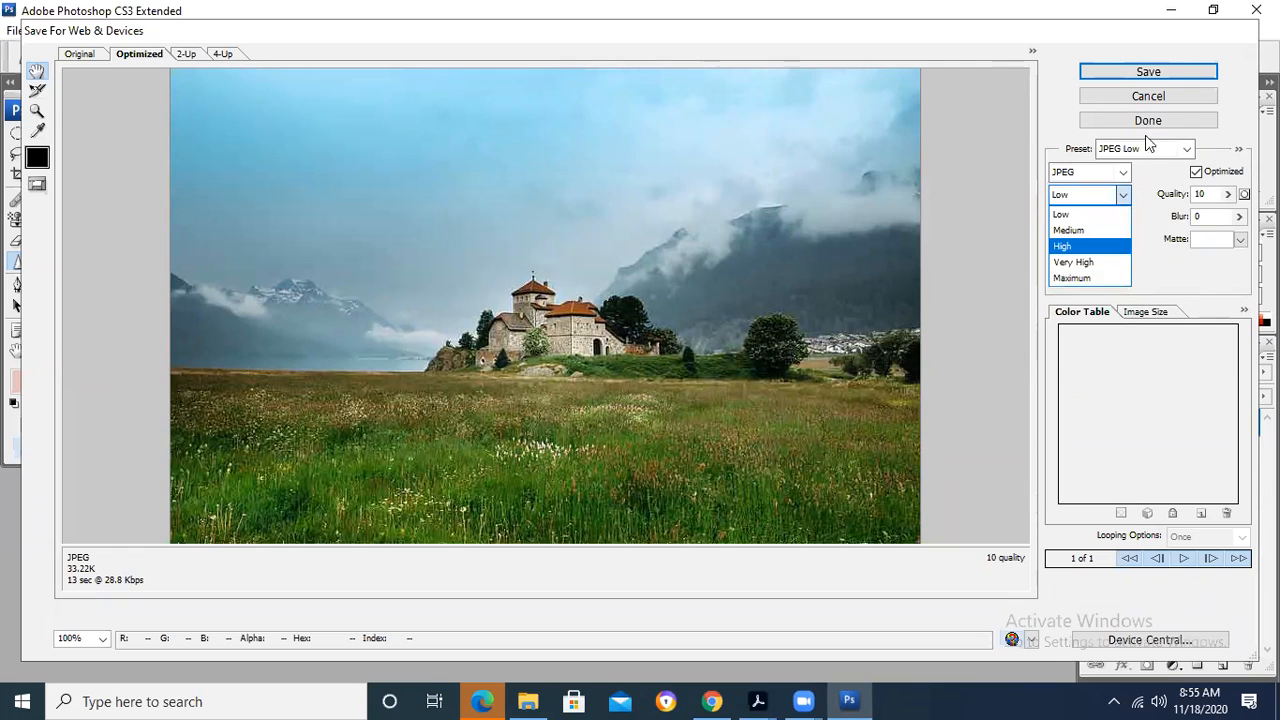
pyautogui.click(1152, 100)
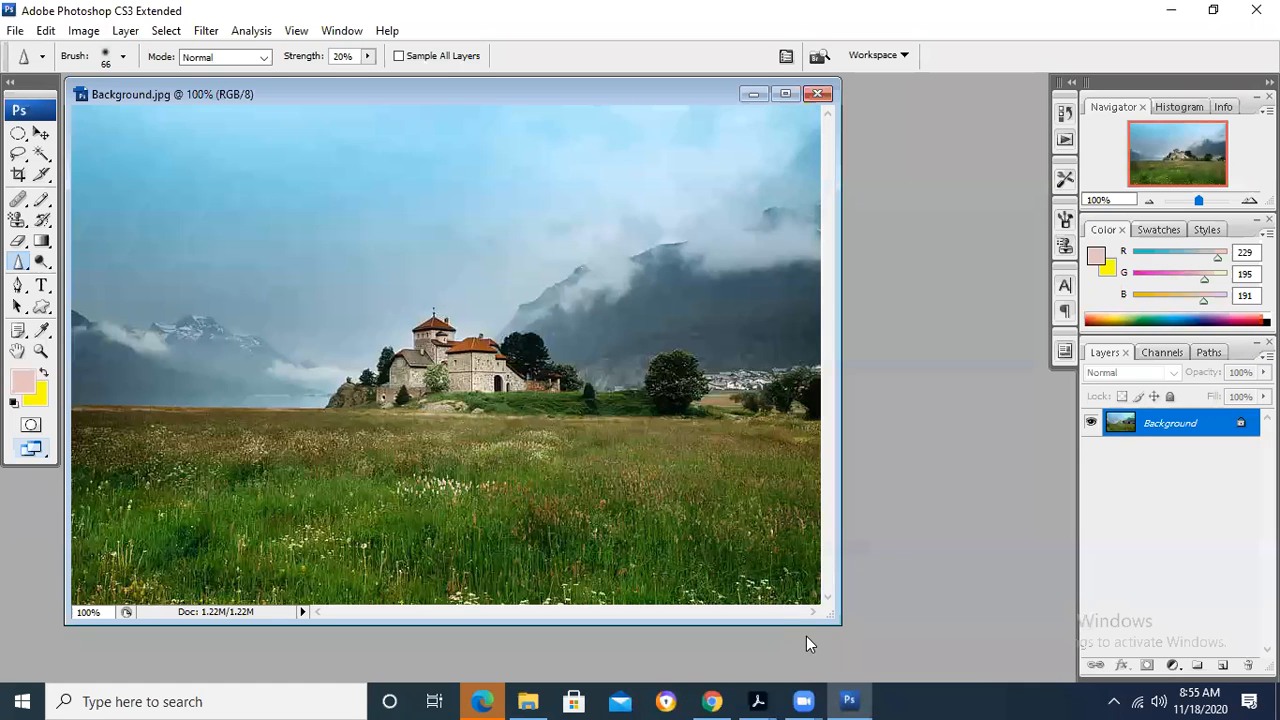
# - Switch to Adobe Acrobat, close the Chapter 8 PDF, and find the section on opening an existing file in the Chapter 7 PDF
pyautogui.moveTo(757, 701)
pyautogui.click(701, 626)
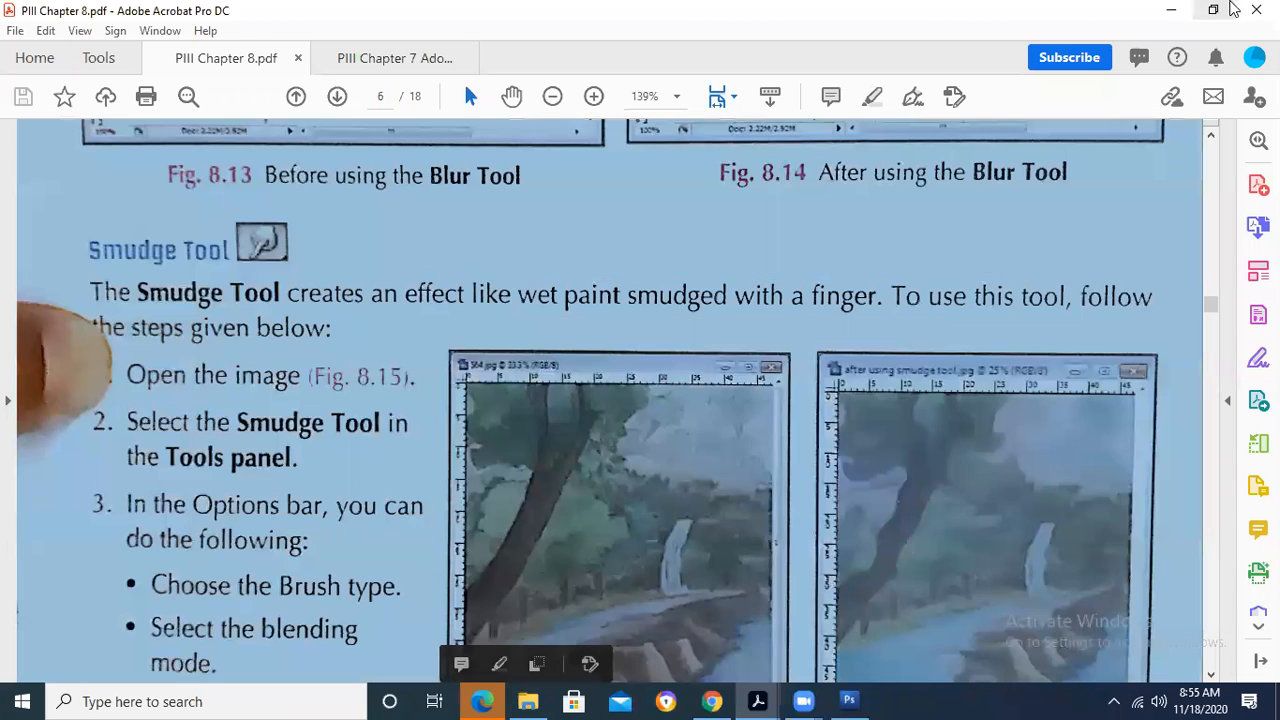
pyautogui.click(1256, 10)
pyautogui.click(643, 386)
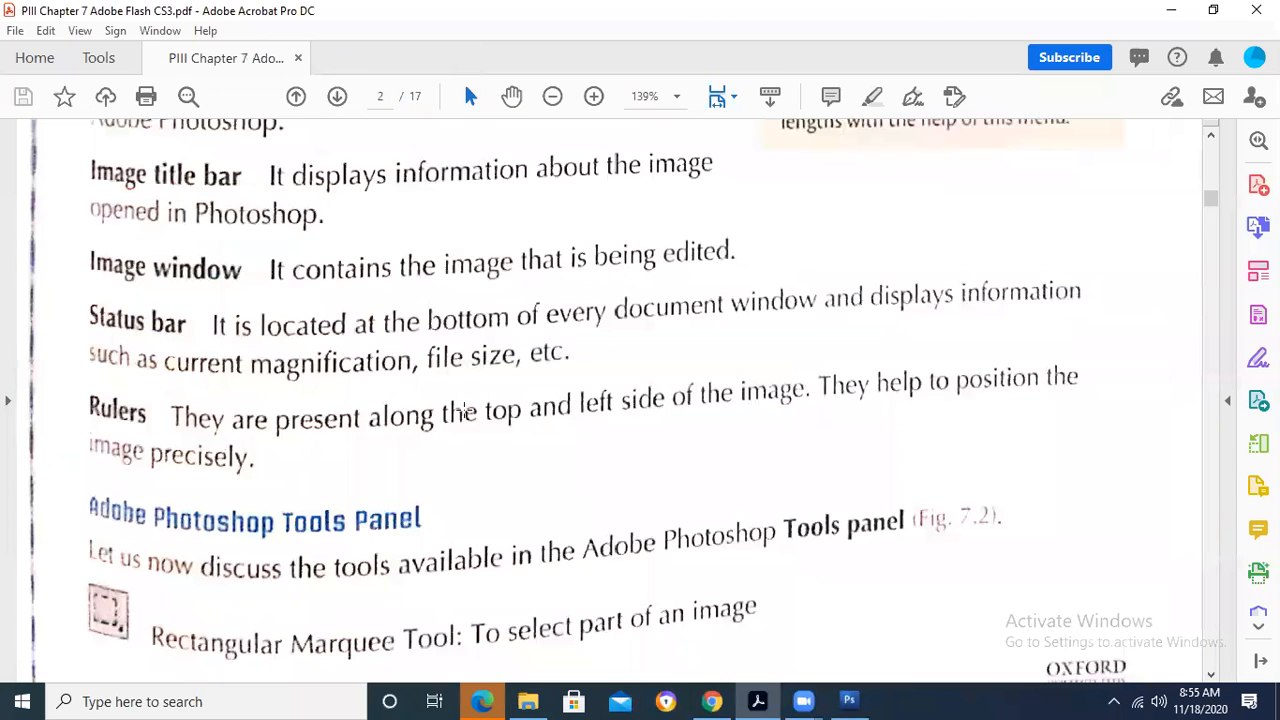
pyautogui.scroll(-3, 362, 394)
pyautogui.scroll(-4, 362, 394)
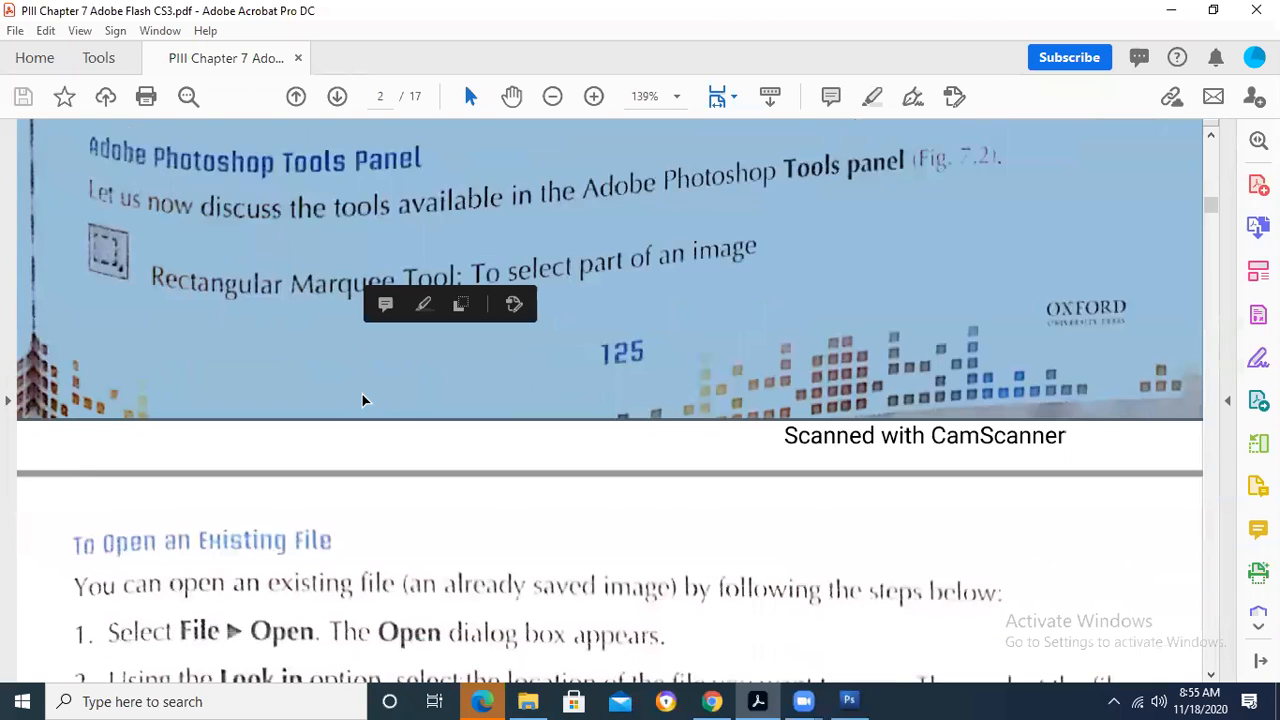
pyautogui.scroll(-3, 362, 394)
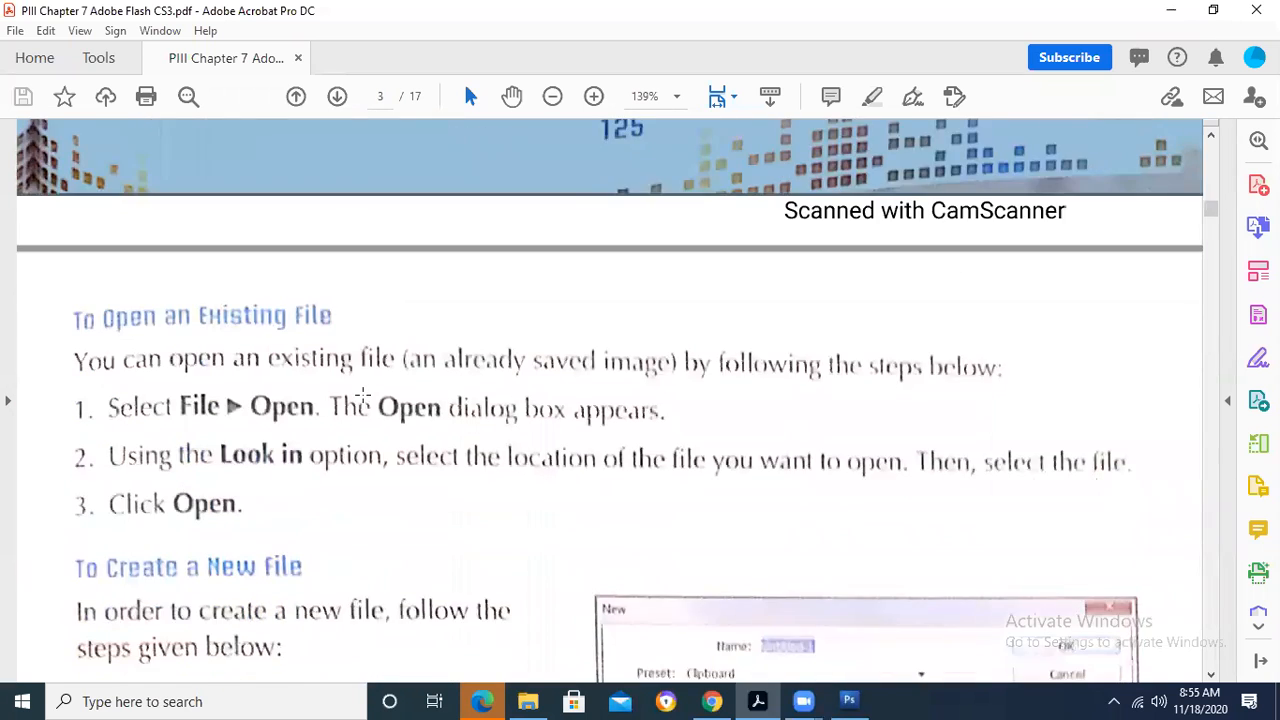
pyautogui.scroll(-1, 362, 394)
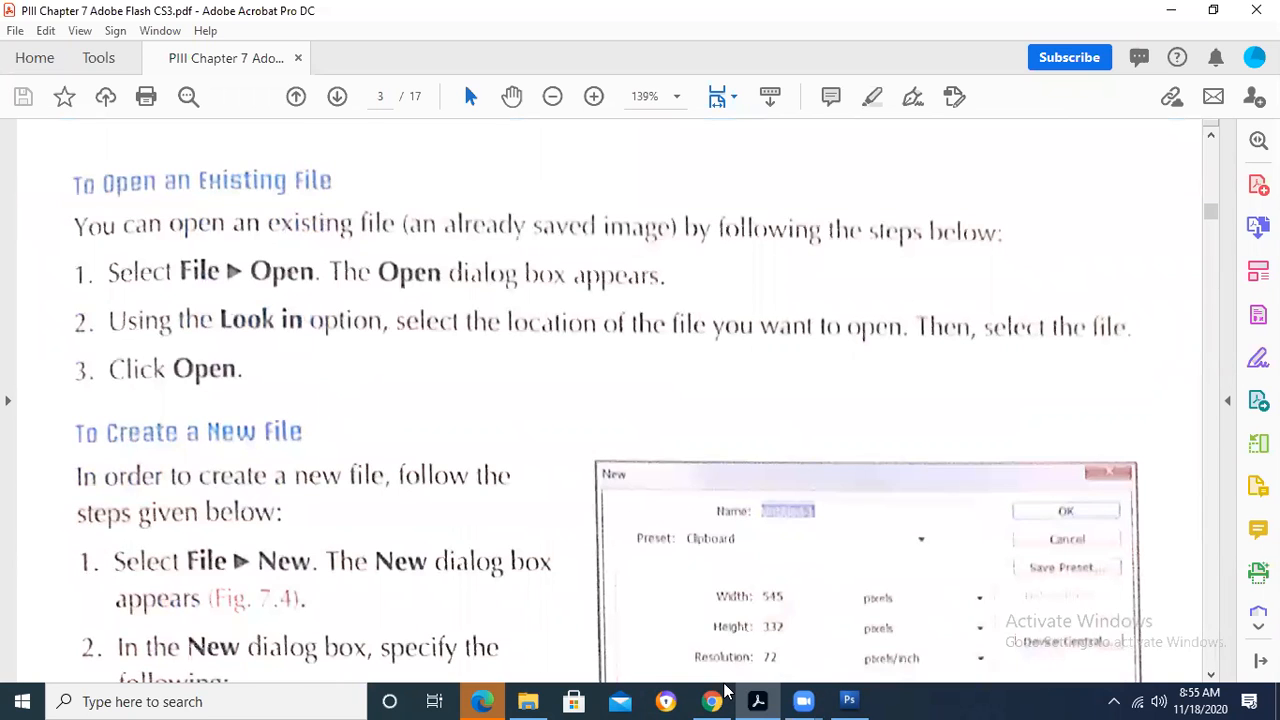
# - Switch back to Photoshop, dismiss the Open dialog, and close the Background image
pyautogui.click(849, 701)
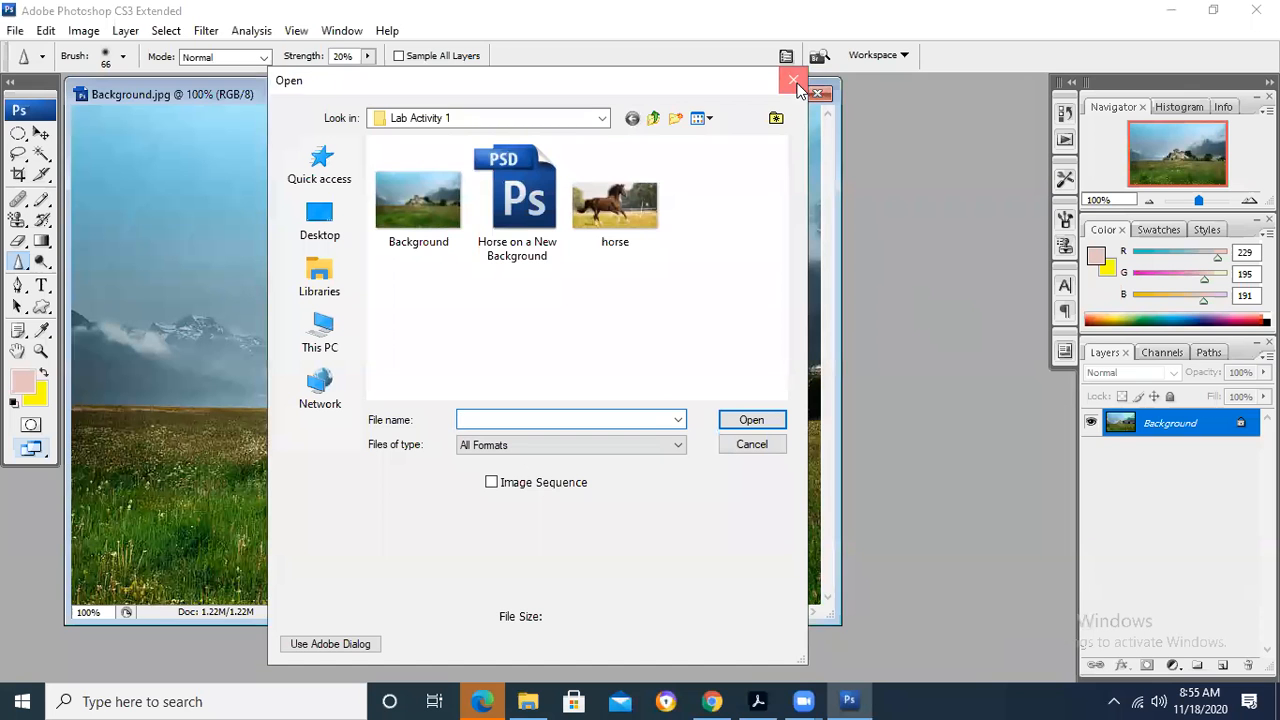
pyautogui.click(795, 82)
pyautogui.click(817, 93)
# - Bring up the Open dialog for the Lab Activity 1 folder repeatedly, dismissing it each time without choosing a file
pyautogui.hotkey('ctrl', 'o')
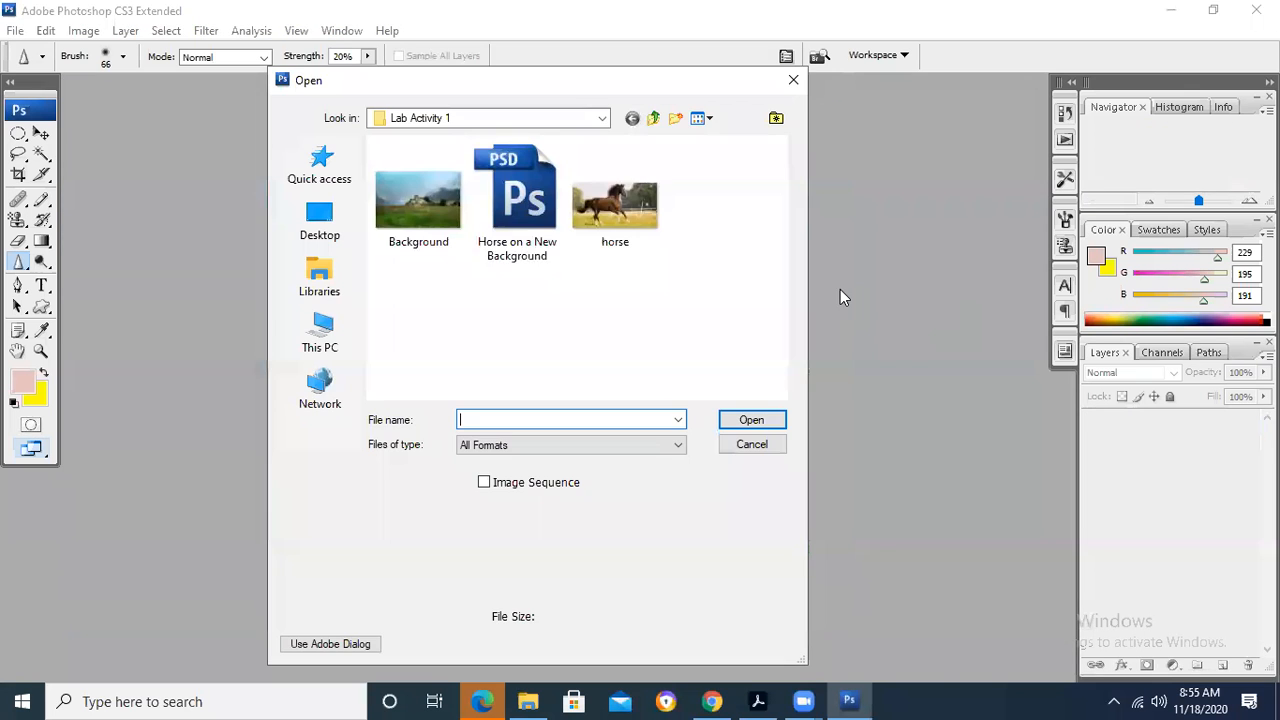
pyautogui.click(761, 446)
pyautogui.click(15, 30)
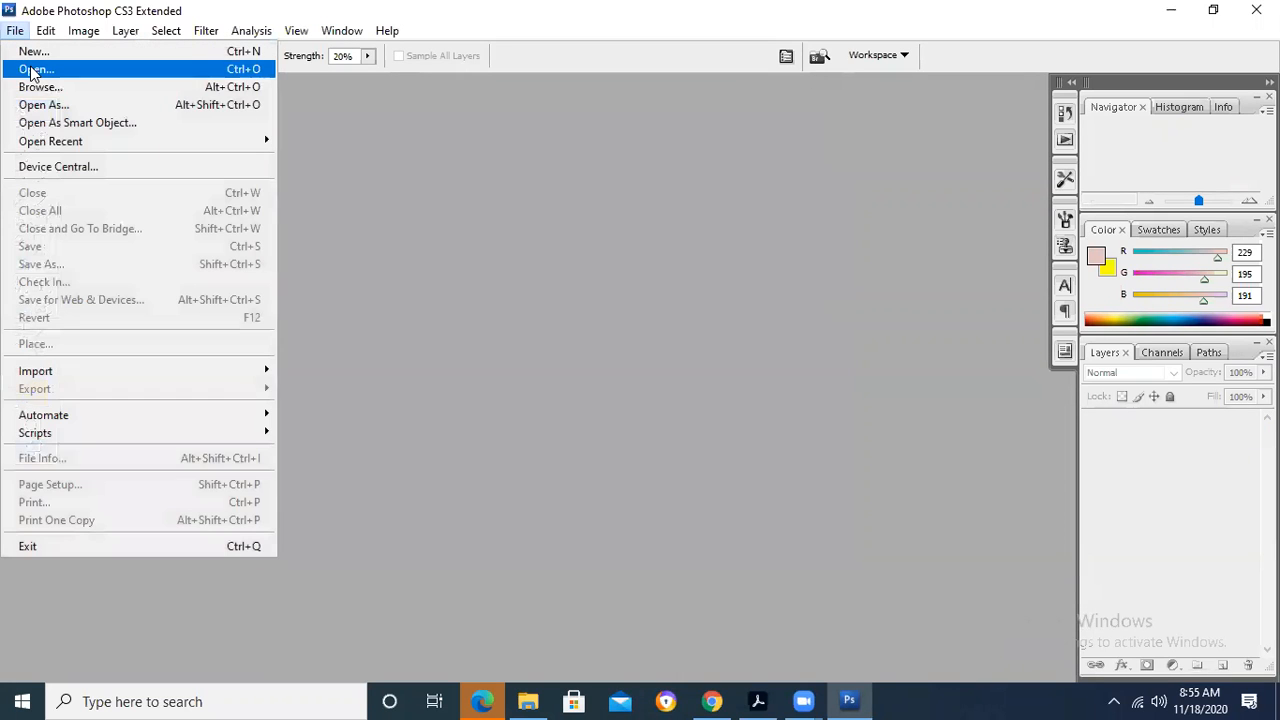
pyautogui.click(33, 70)
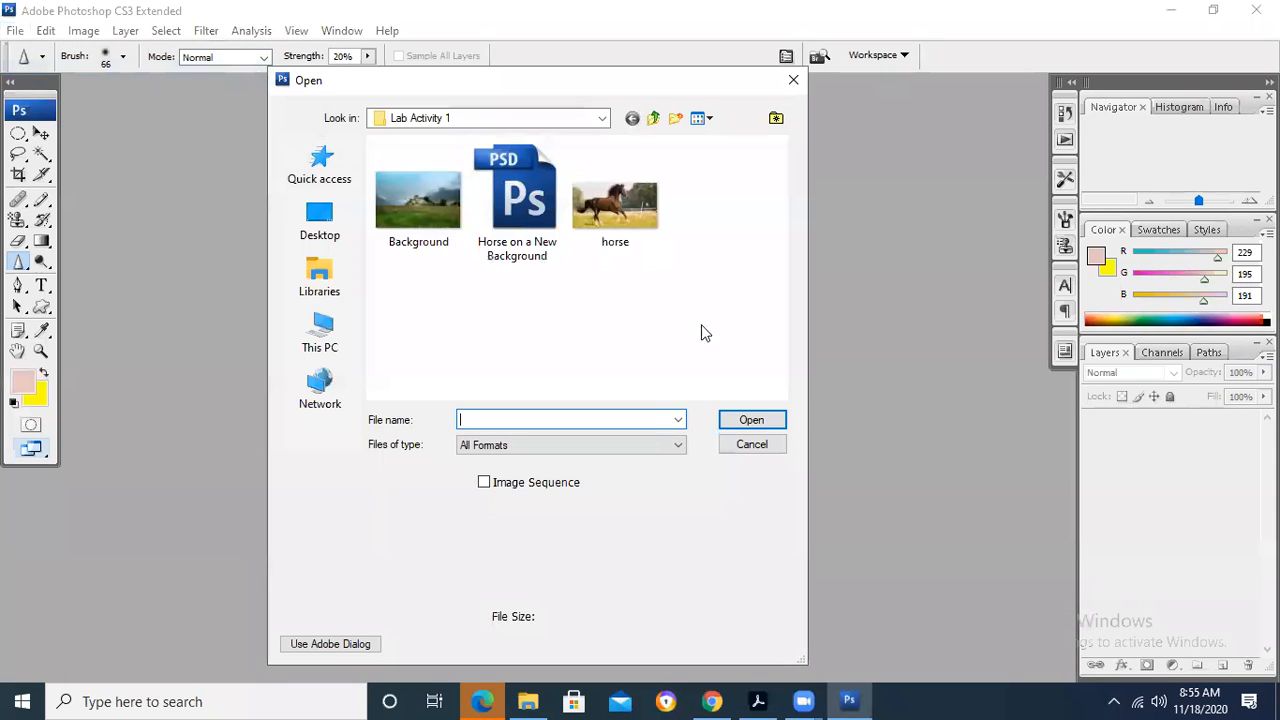
pyautogui.click(752, 446)
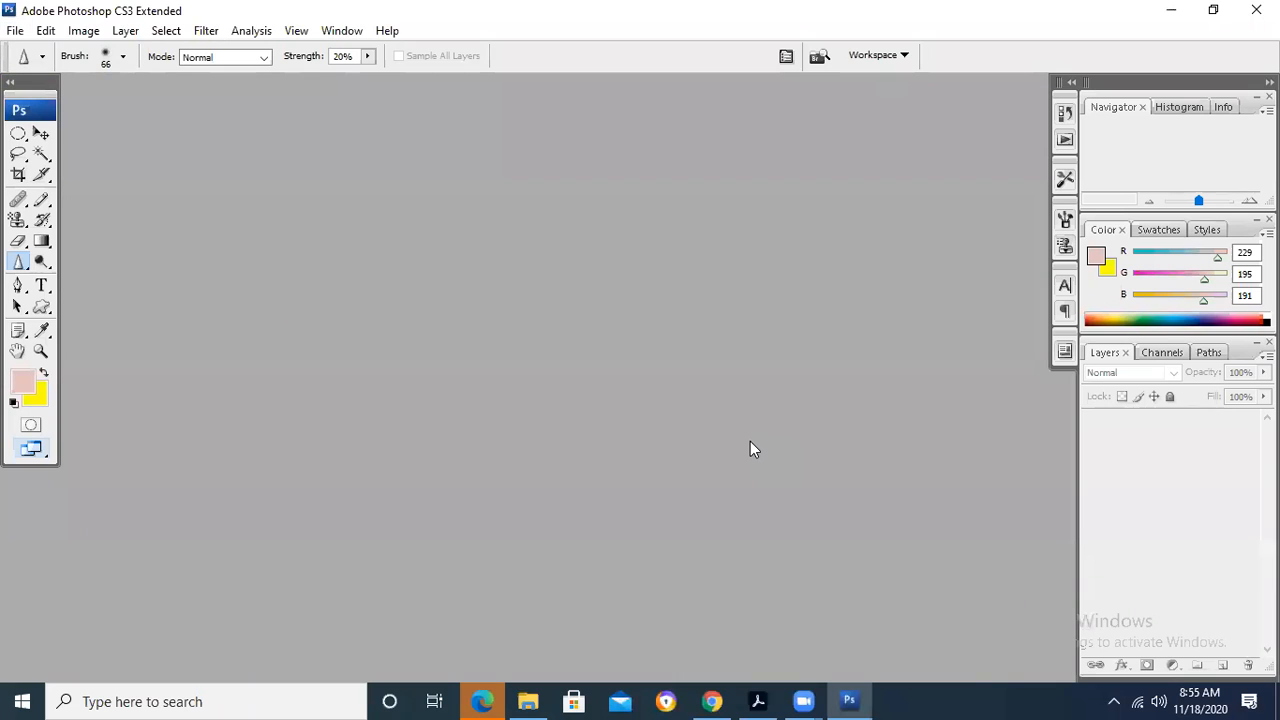
pyautogui.hotkey('ctrl', 'o')
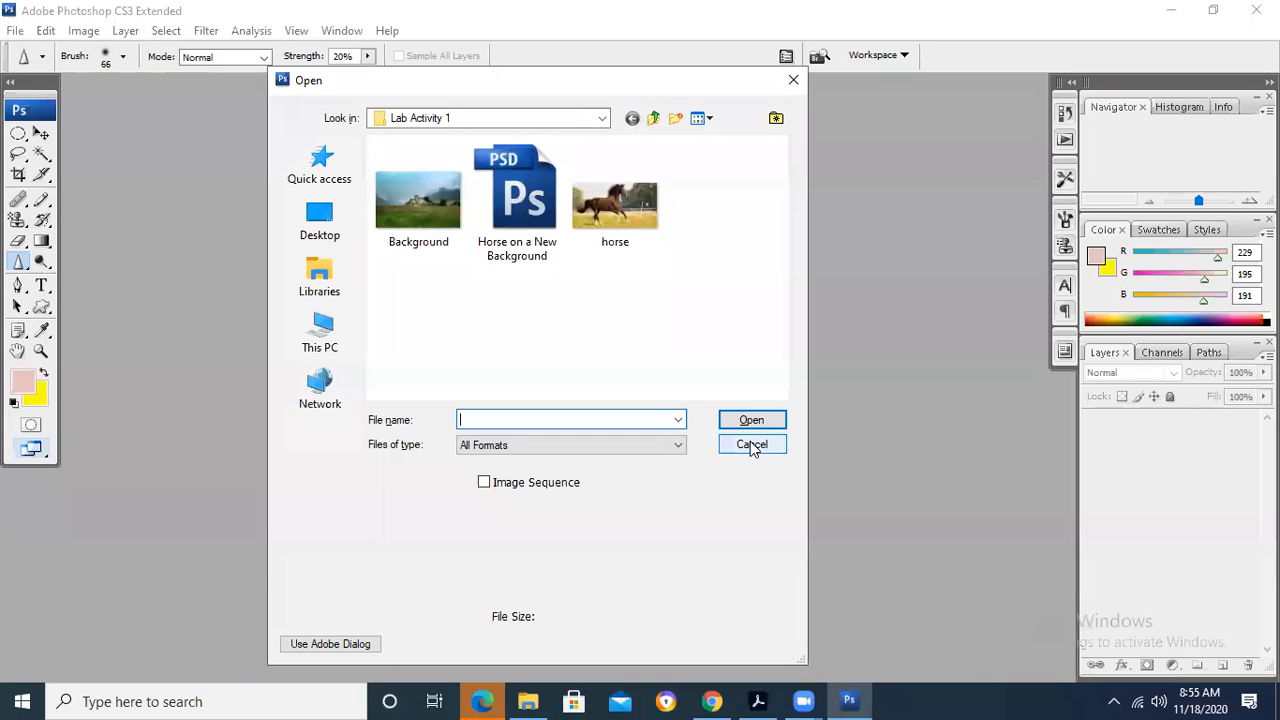
pyautogui.click(752, 446)
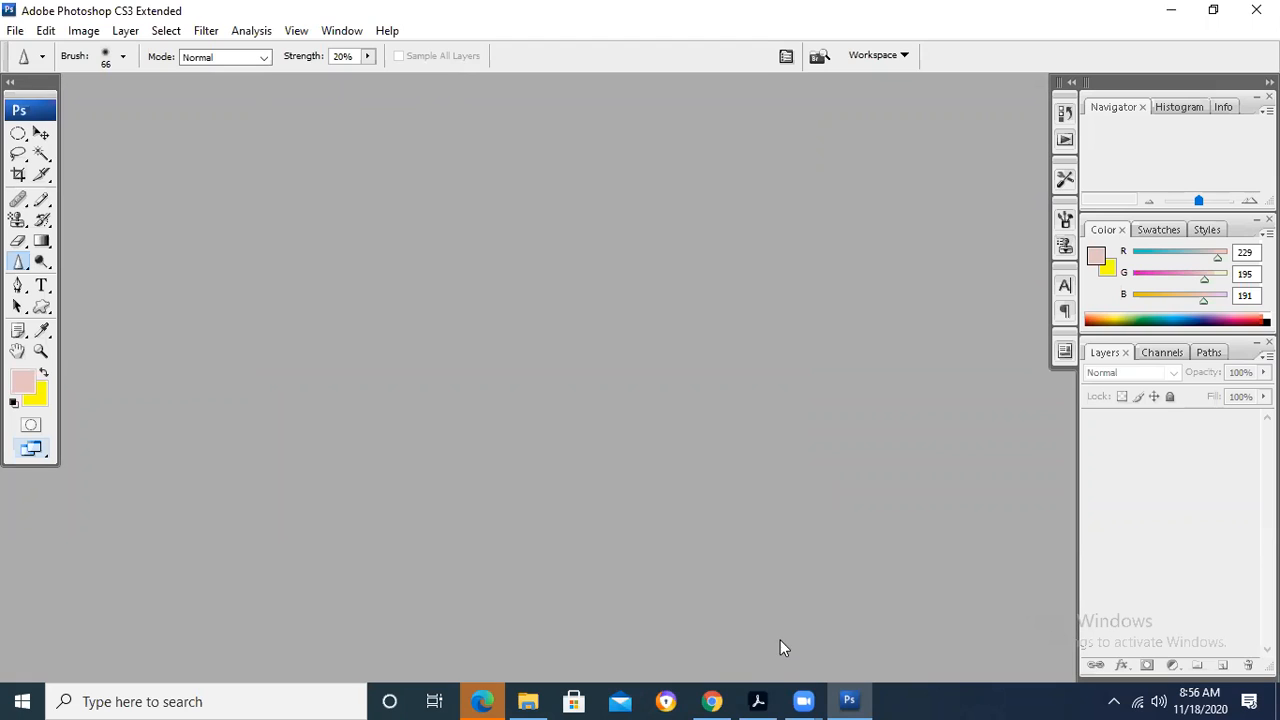
# - Switch to Adobe Acrobat, find the To Create a New File section, and select the Fig. 7.4 picture of the New dialog
pyautogui.moveTo(758, 701)
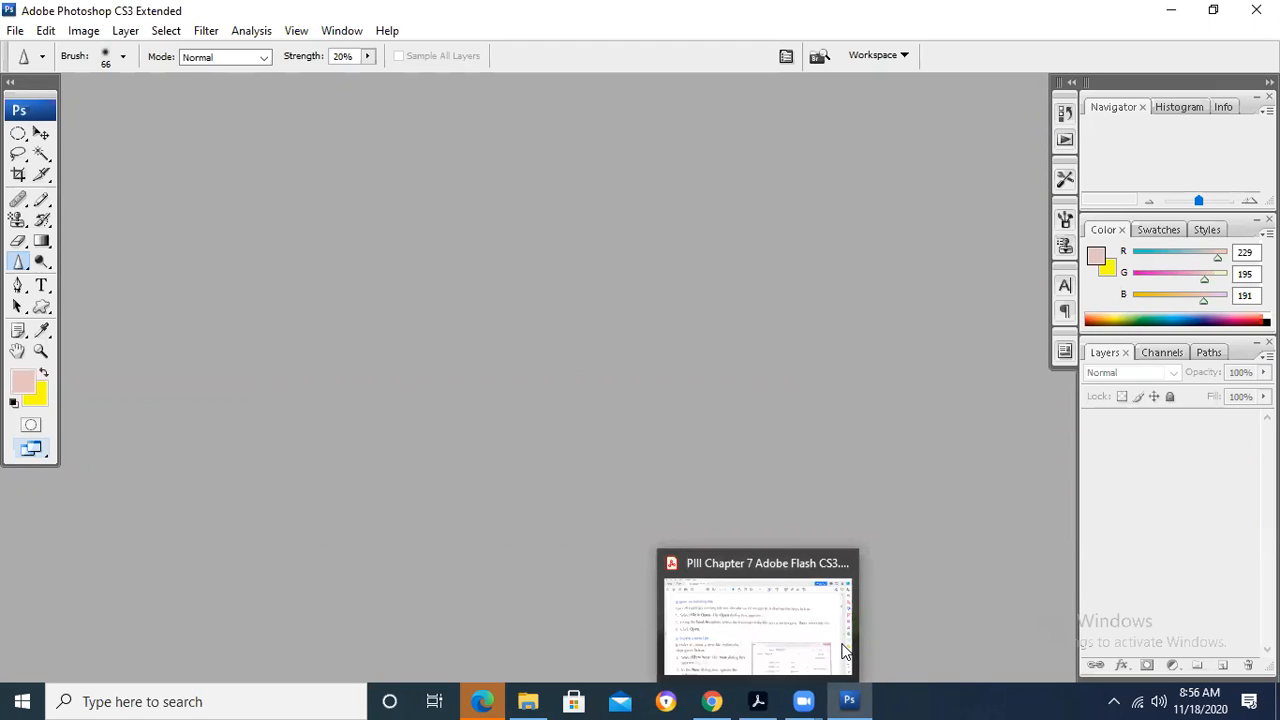
pyautogui.click(758, 701)
pyautogui.scroll(-5, 420, 405)
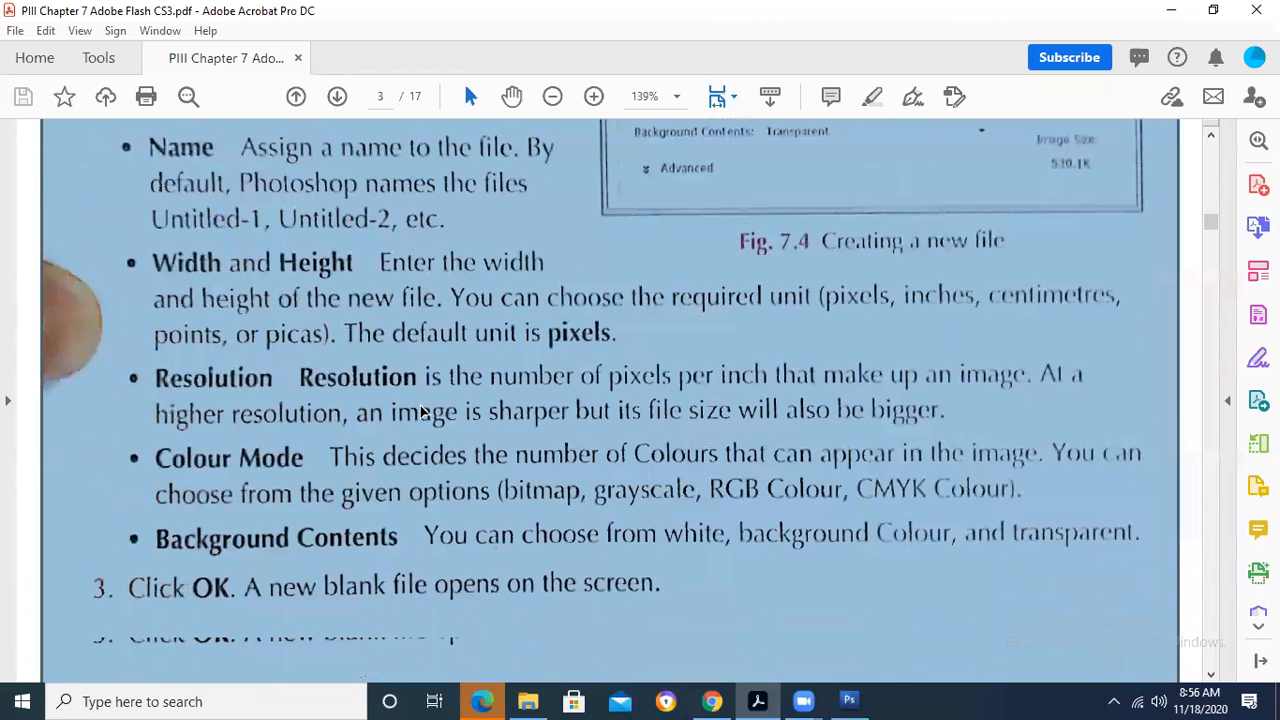
pyautogui.scroll(3, 420, 410)
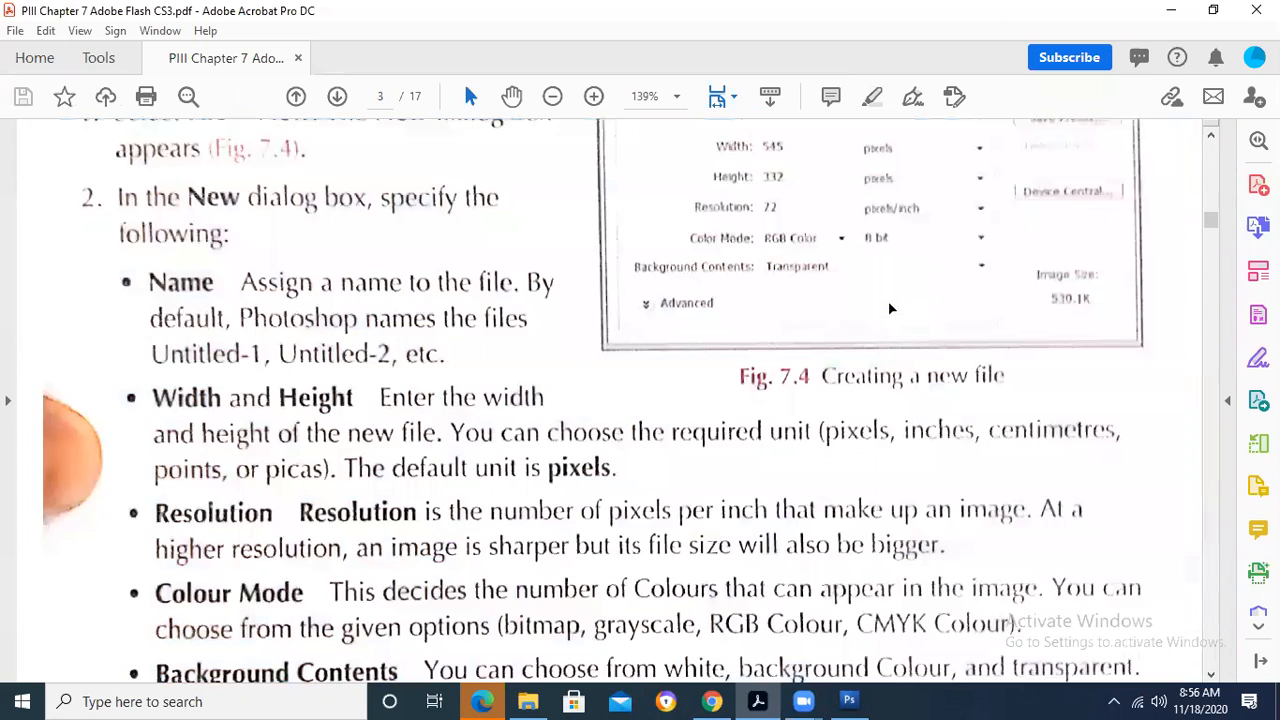
pyautogui.scroll(4, 888, 305)
pyautogui.moveTo(585, 160); pyautogui.dragTo(1220, 541)
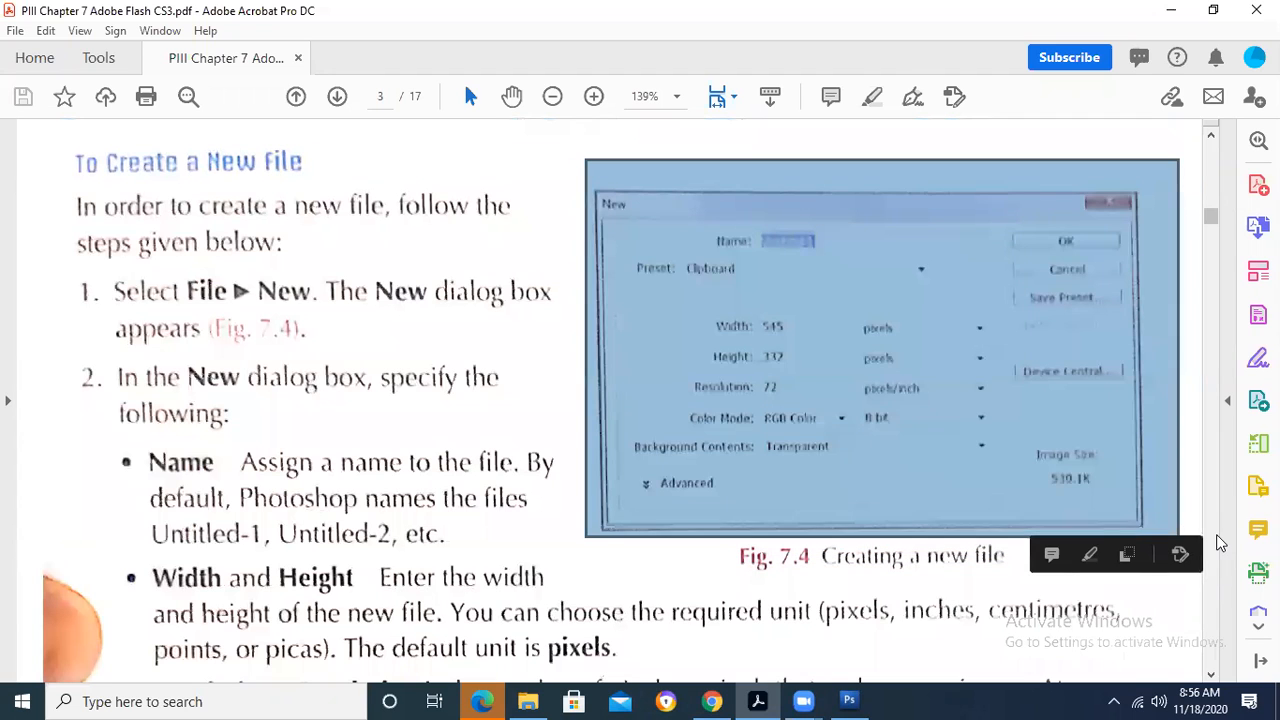
# - Switch to Photoshop and bring up the New dialog for creating a file
pyautogui.moveTo(520, 698)
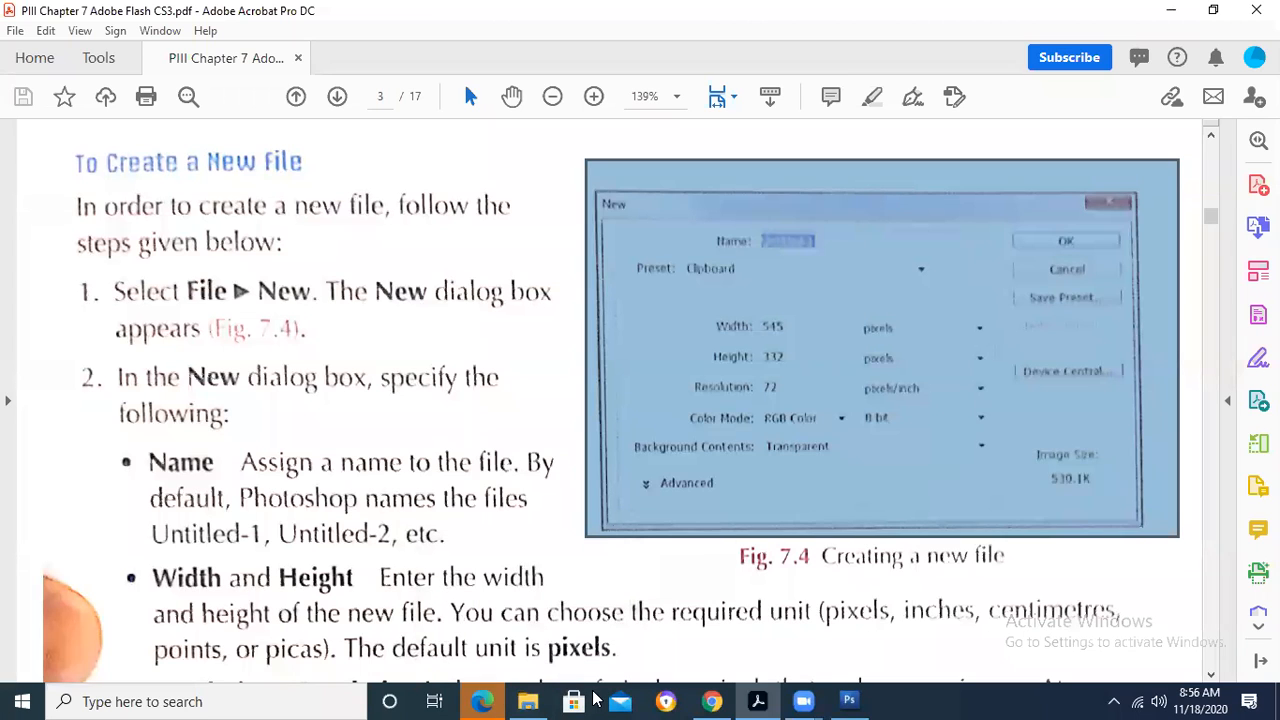
pyautogui.click(849, 701)
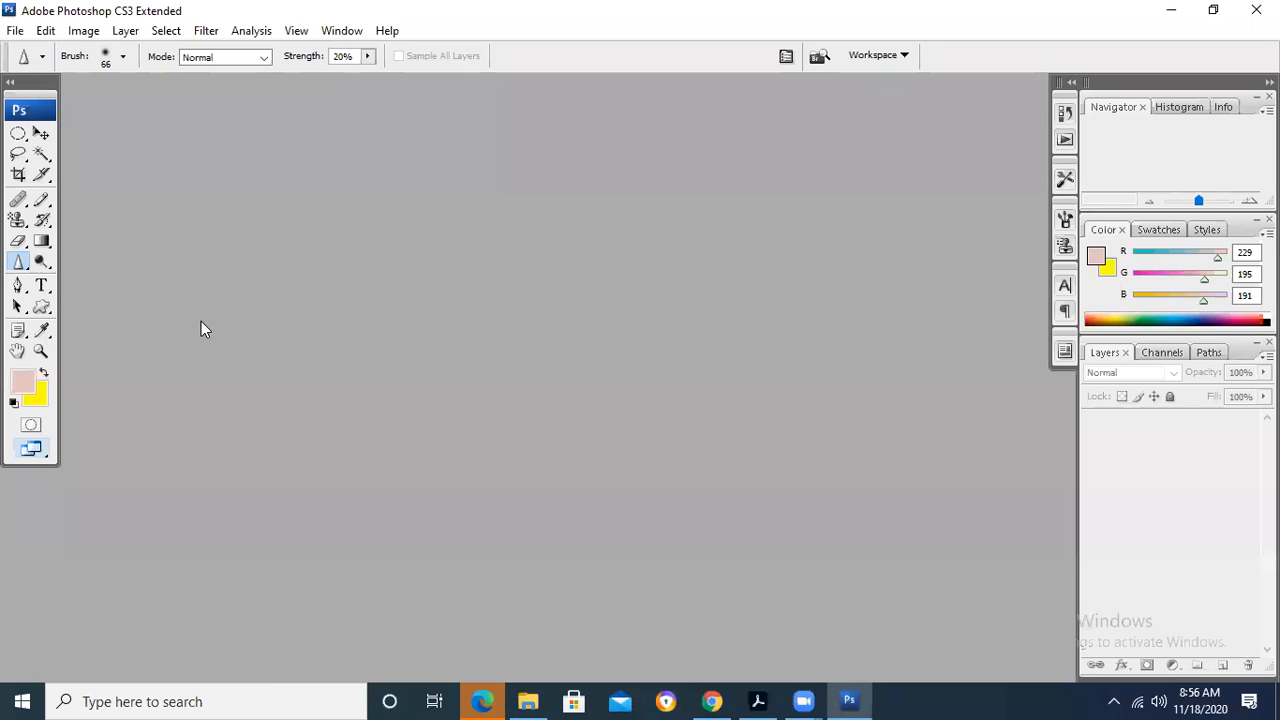
pyautogui.click(15, 30)
pyautogui.click(30, 52)
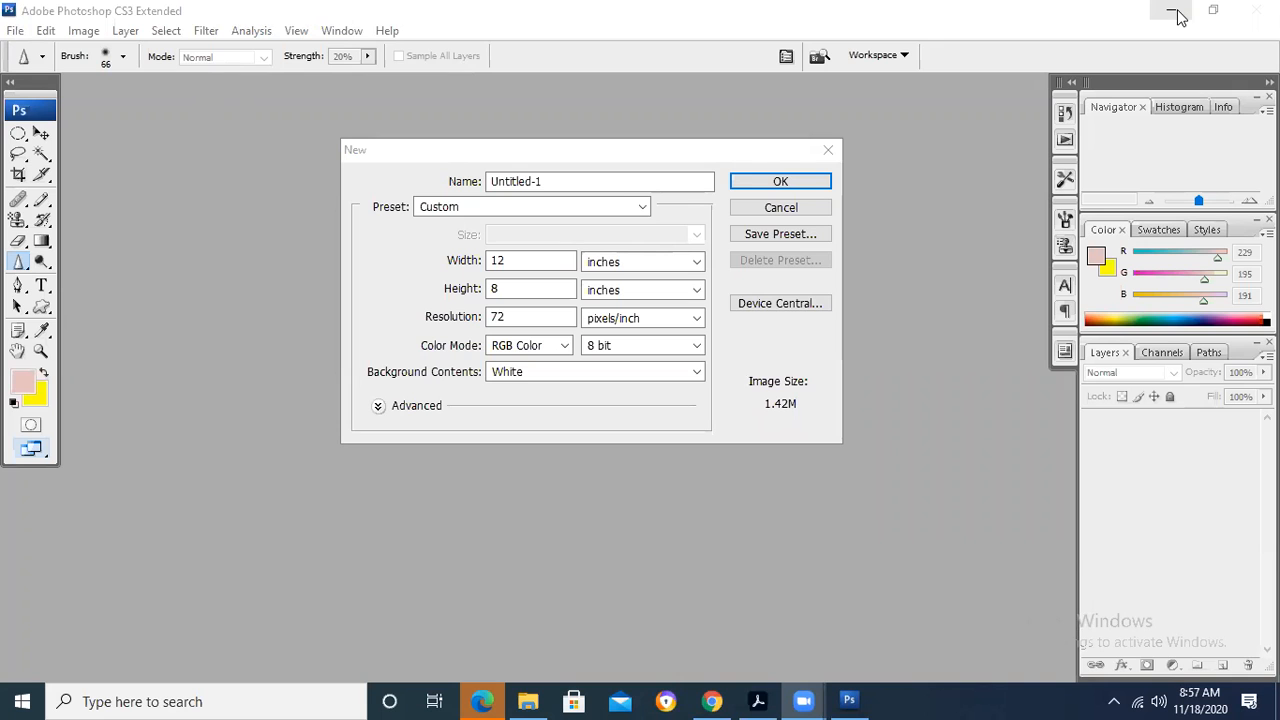
# - Switch to Adobe Acrobat and read the explanations of the New dialog settings, from Name through Background Contents
pyautogui.click(758, 700)
pyautogui.click(303, 415)
pyautogui.scroll(-1, 303, 415)
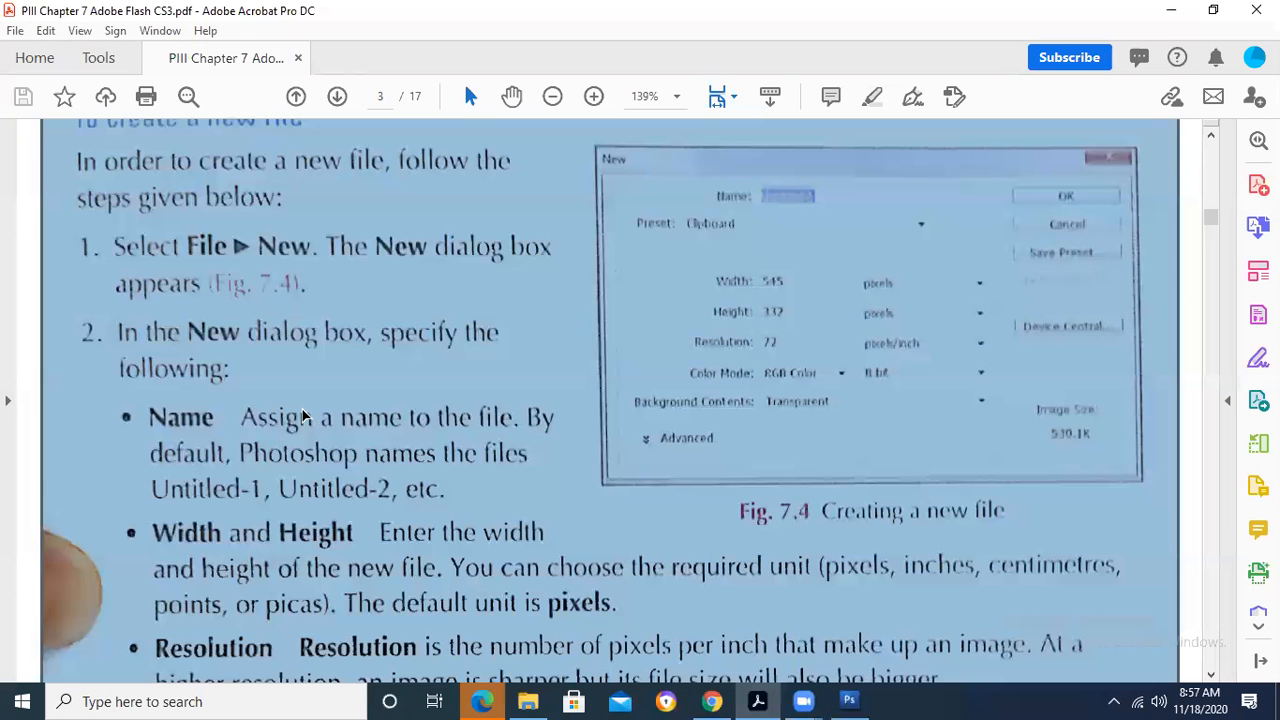
pyautogui.scroll(-4, 303, 415)
pyautogui.scroll(-3, 303, 415)
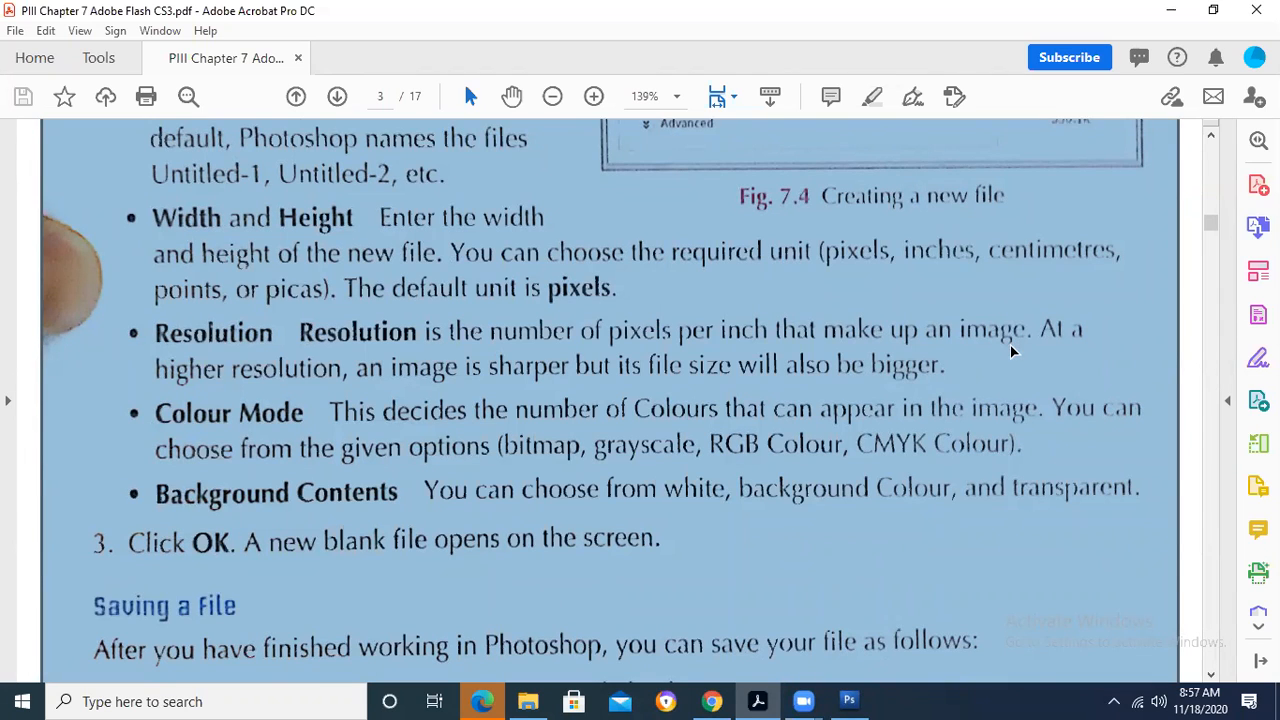
pyautogui.click(340, 371)
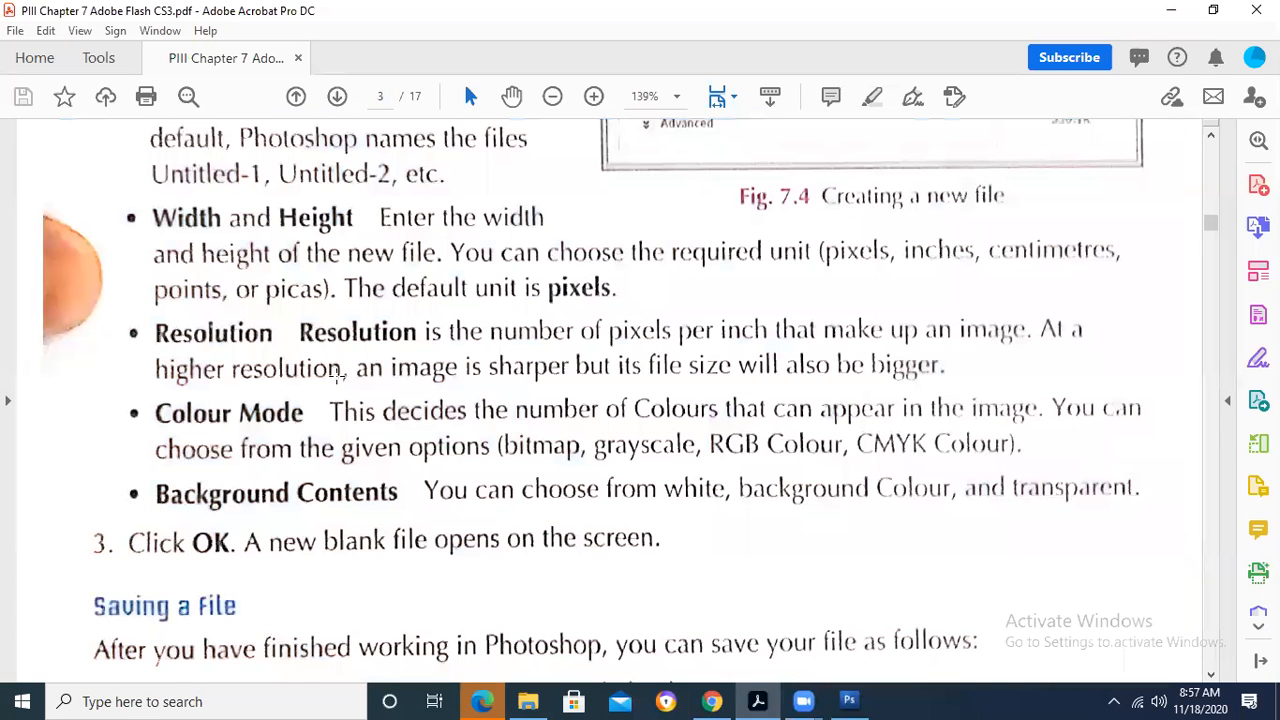
pyautogui.scroll(-3, 340, 375)
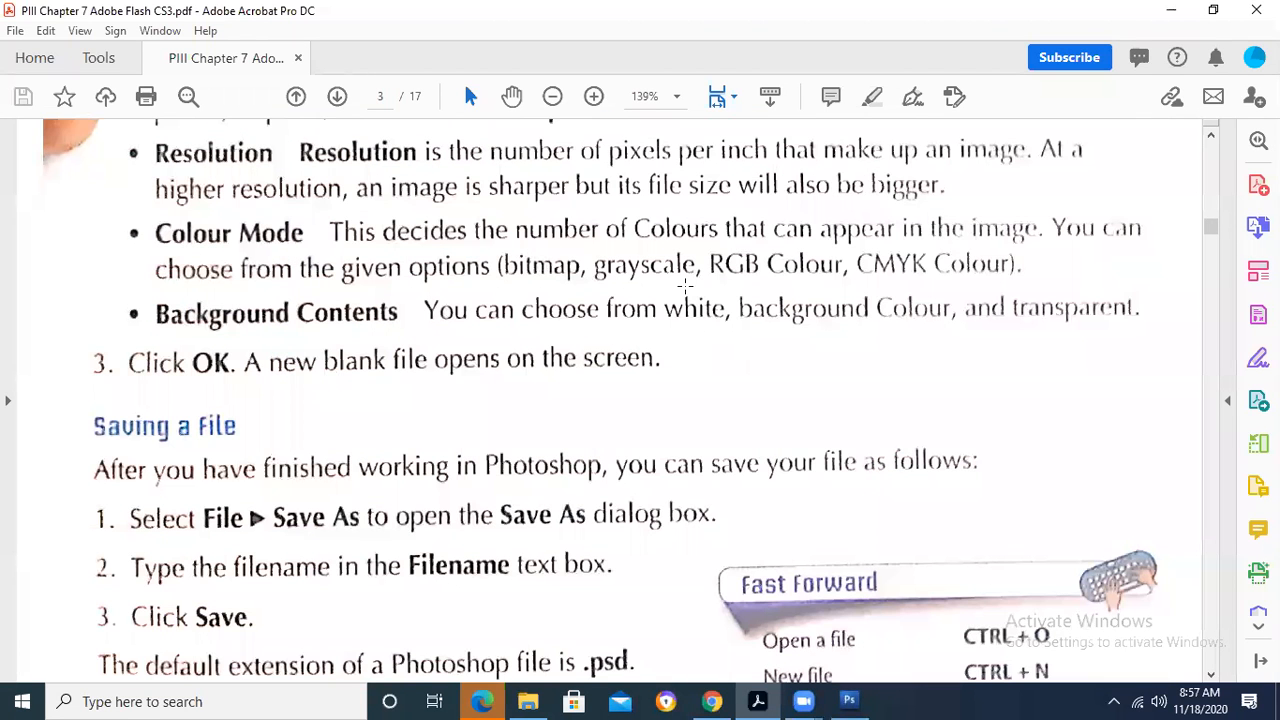
# - Mark the listed Colour Mode options in the PDF, single out bitmap, and clear the text selection
pyautogui.moveTo(503, 265); pyautogui.dragTo(1040, 277)
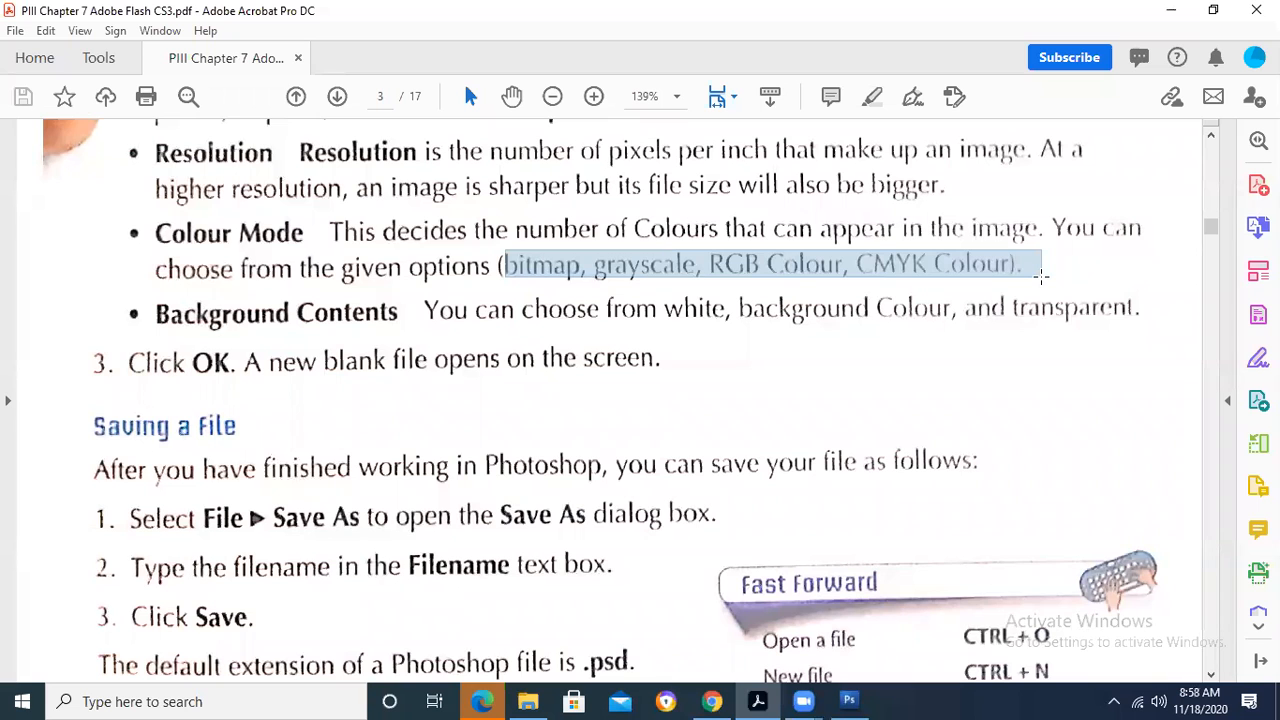
pyautogui.moveTo(1040, 277); pyautogui.dragTo(1040, 277)
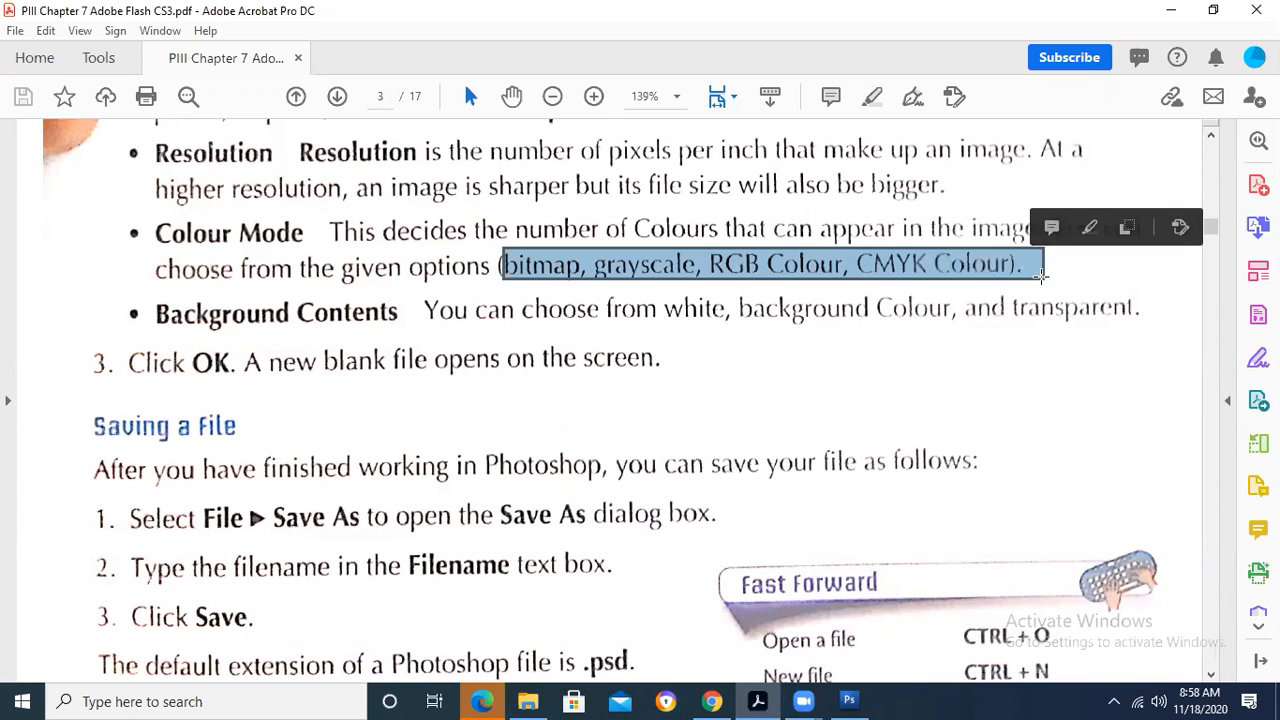
pyautogui.click(1043, 363)
pyautogui.click(1043, 361)
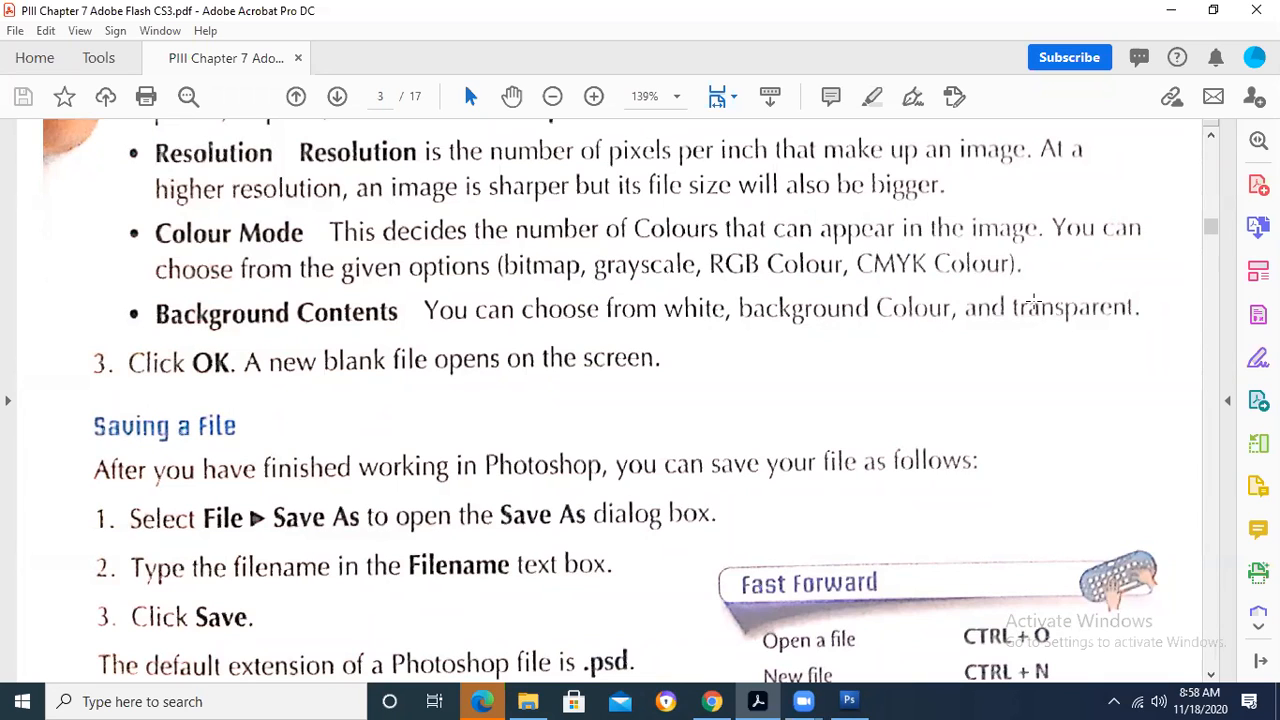
pyautogui.moveTo(485, 245); pyautogui.dragTo(595, 287)
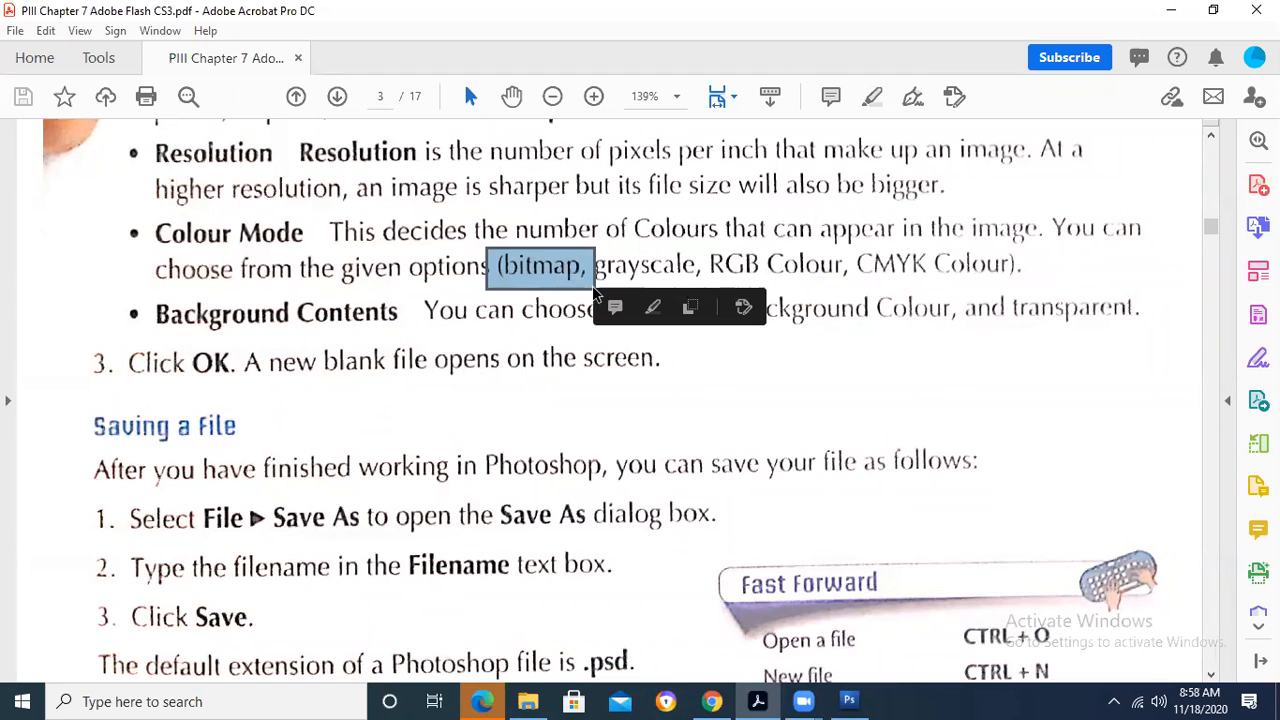
pyautogui.click(971, 300)
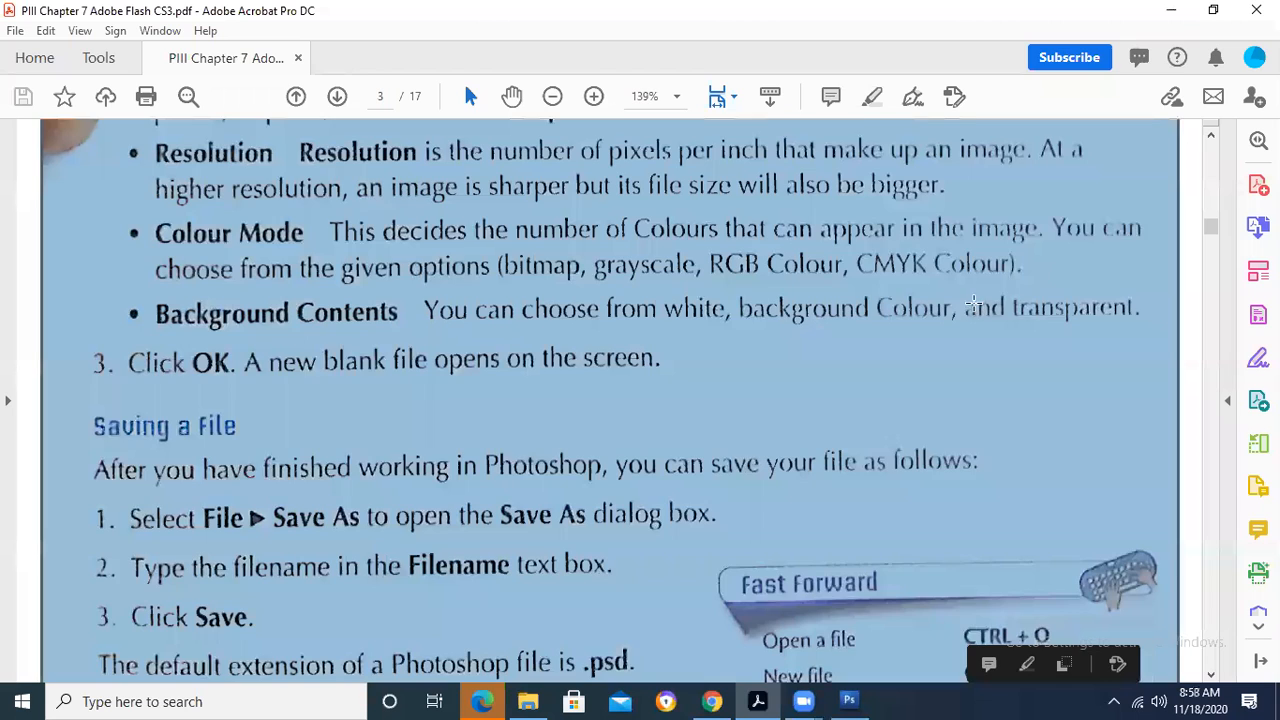
pyautogui.click(974, 304)
# - Switch to Photoshop, create the blank 12 by 8 inch RGB file with a white background, and view the Sharpen tool's blending modes
pyautogui.moveTo(850, 700)
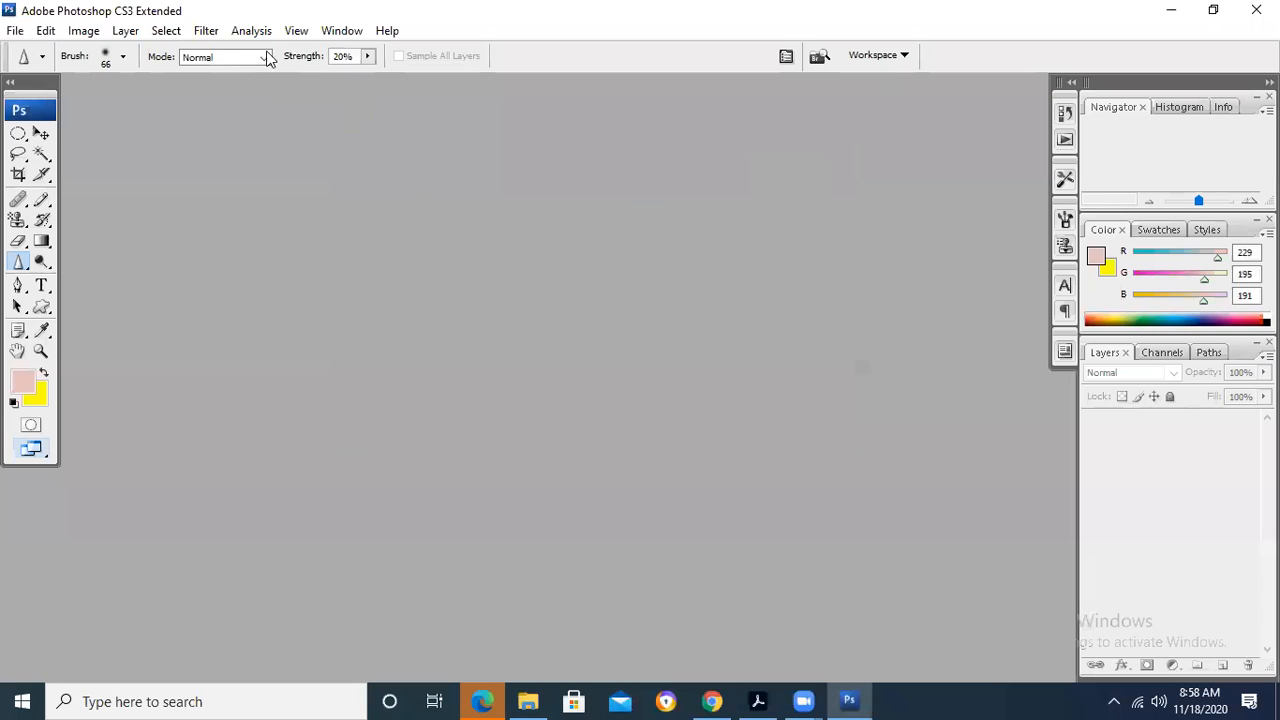
pyautogui.click(266, 57)
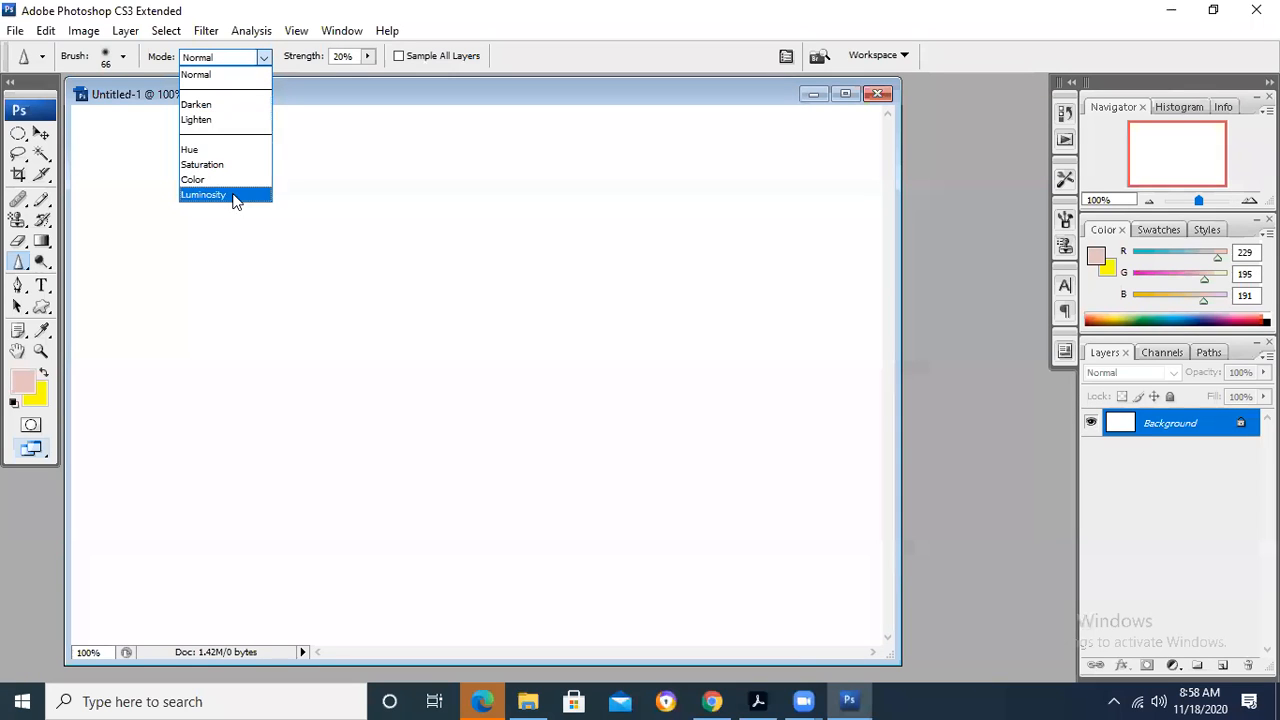
pyautogui.click(952, 245)
pyautogui.moveTo(757, 700)
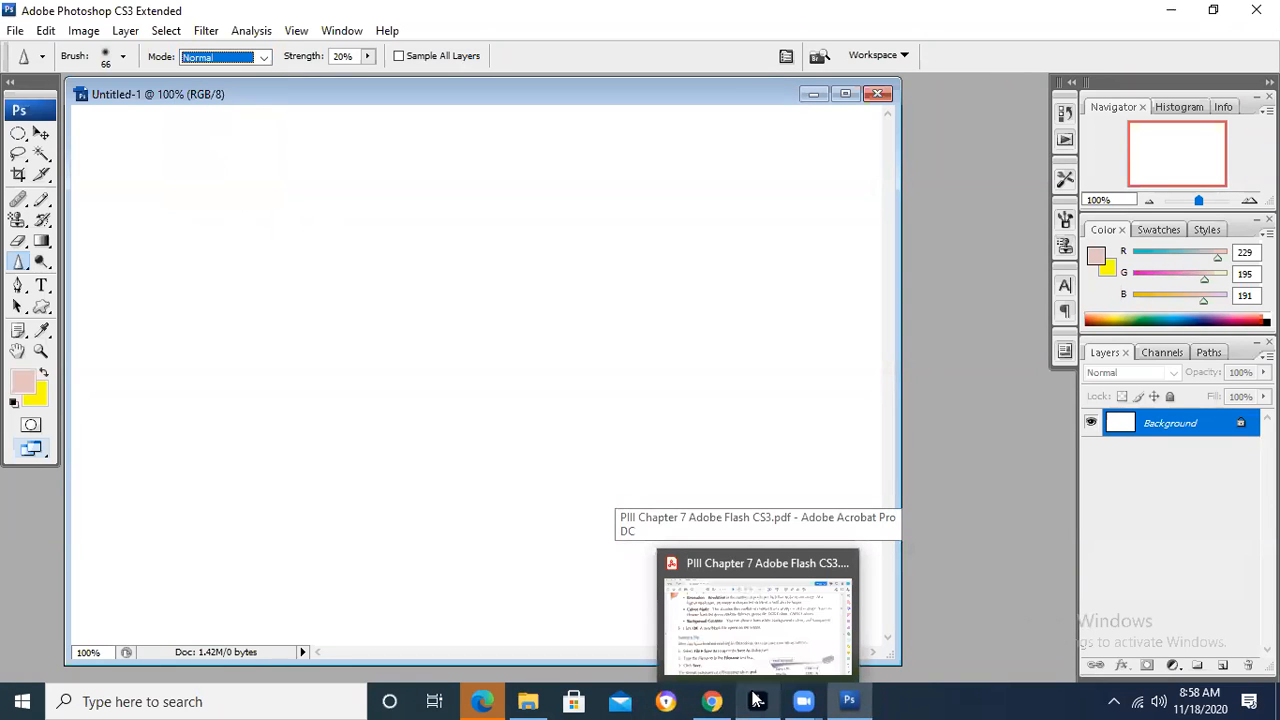
# - Bring up the New dialog for another file and list its available color modes
pyautogui.click(14, 31)
pyautogui.click(30, 51)
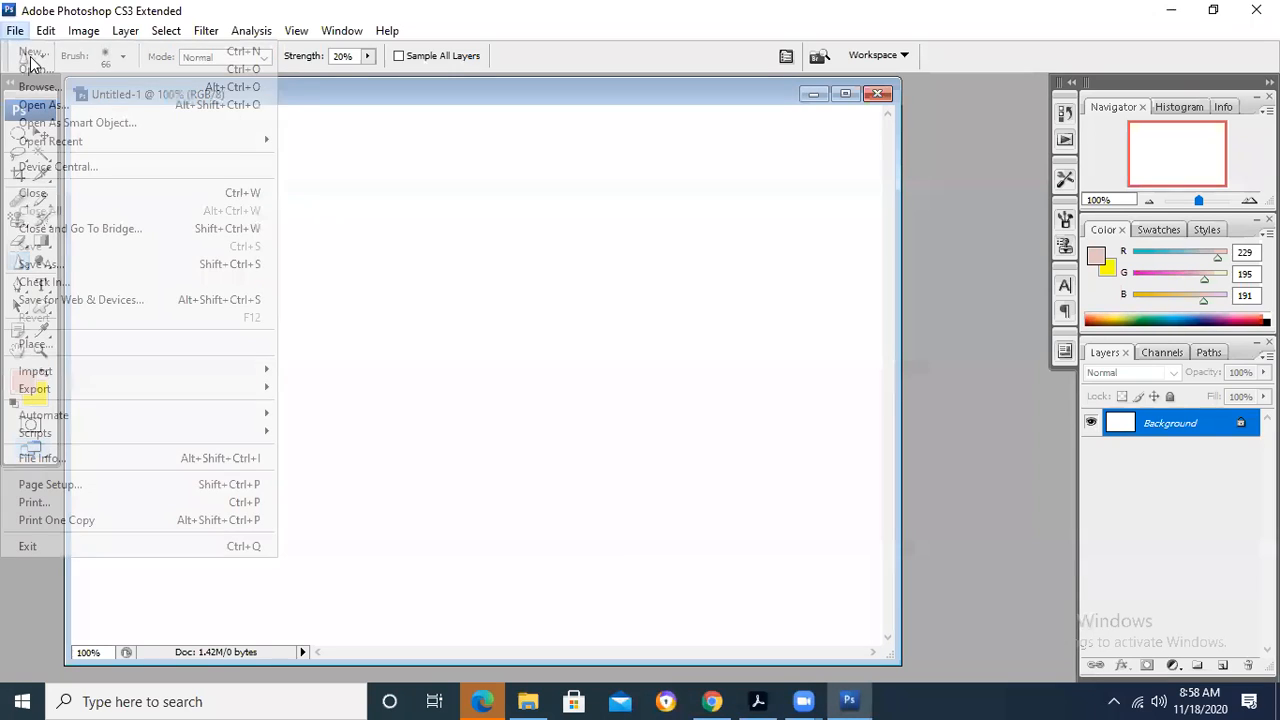
pyautogui.click(564, 345)
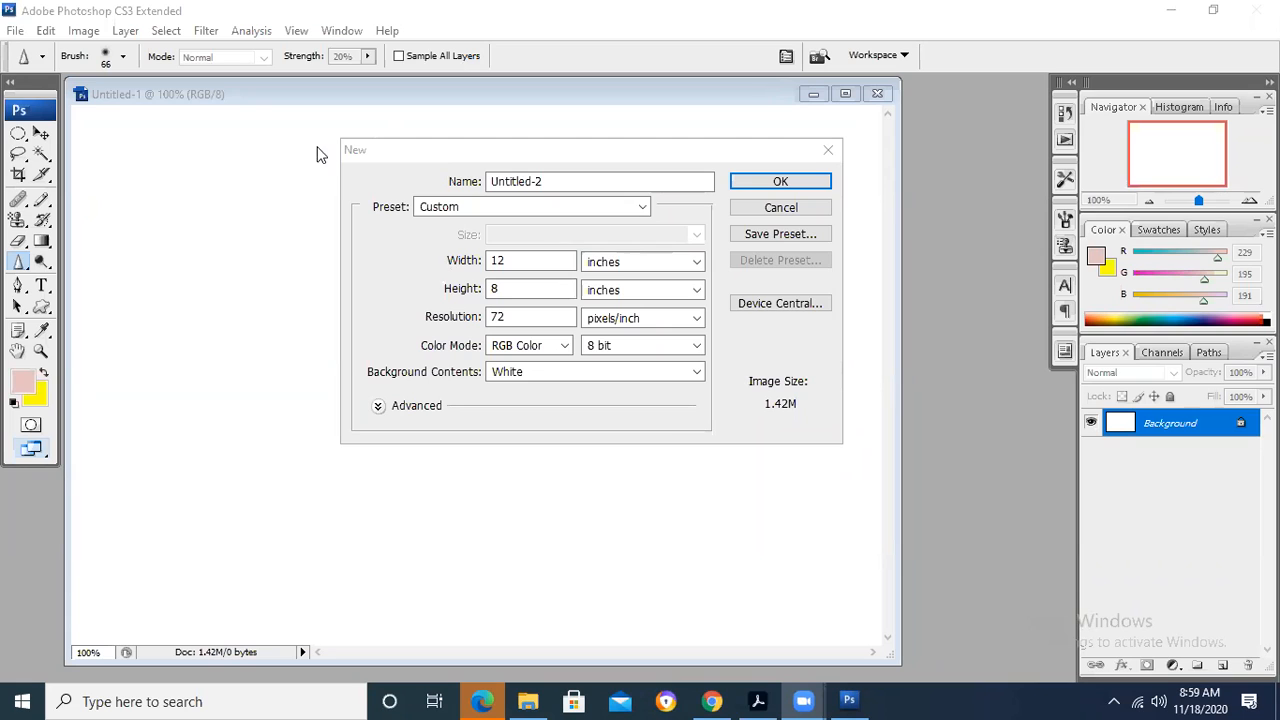
pyautogui.click(565, 349)
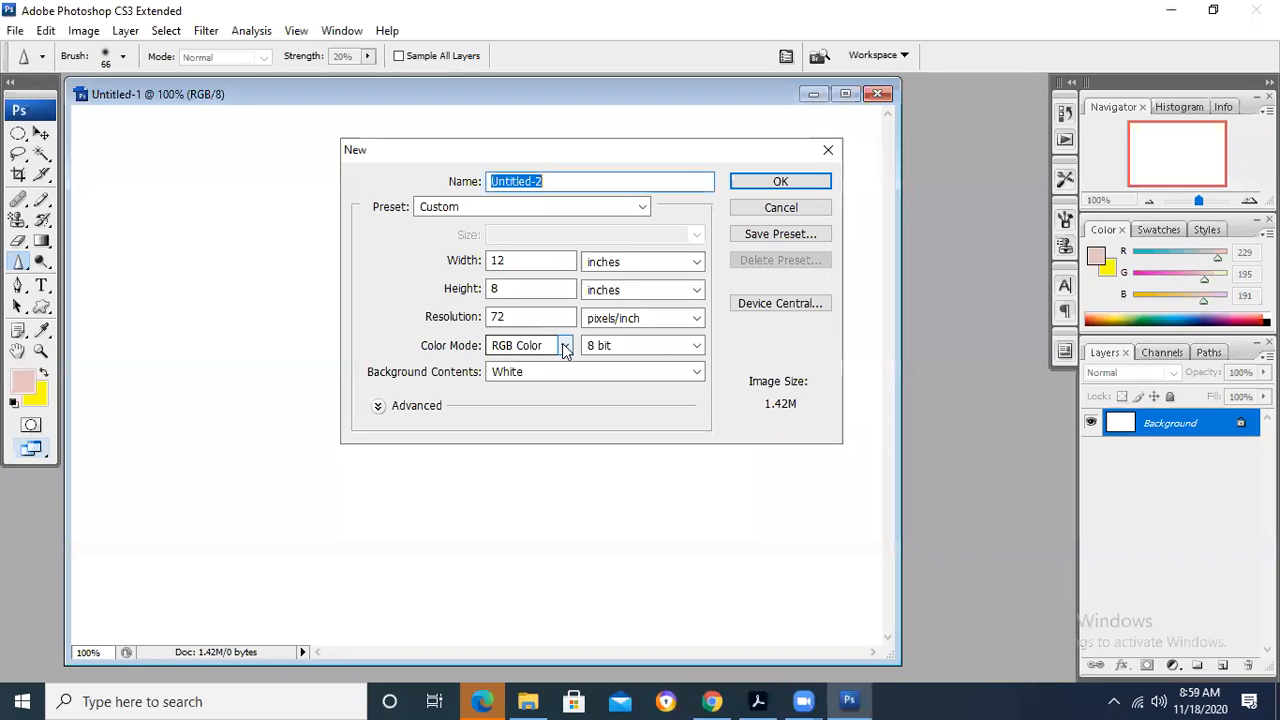
pyautogui.click(565, 349)
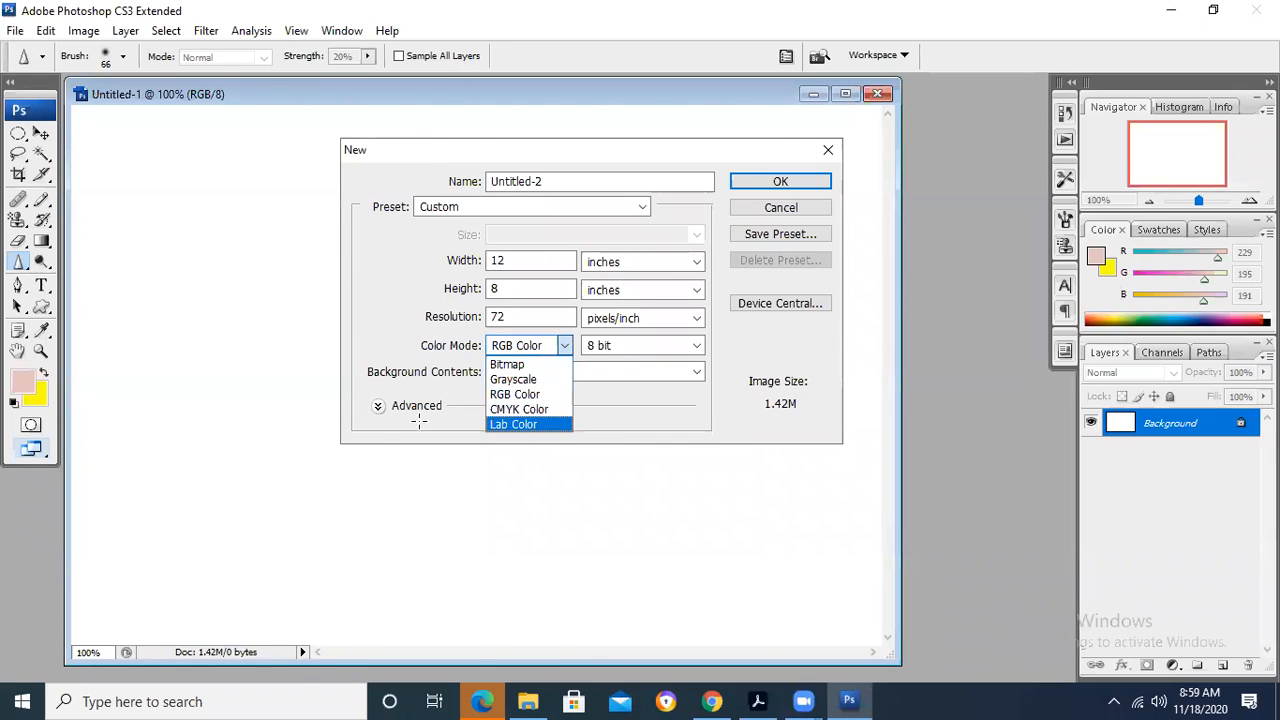
# - Compare the Colour Mode options in the Acrobat PDF with Photoshop's Color Mode list, and cancel the new file
pyautogui.hotkey('alt', 'Tab')
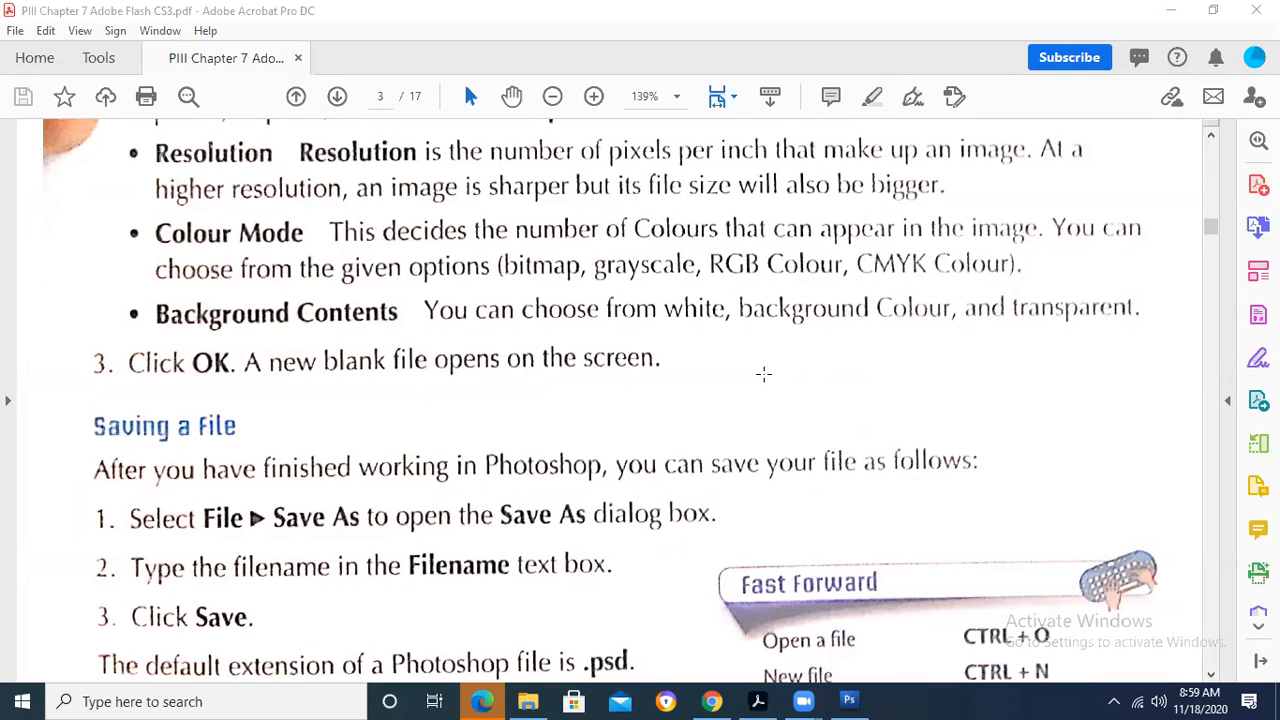
pyautogui.moveTo(497, 264); pyautogui.dragTo(1040, 288)
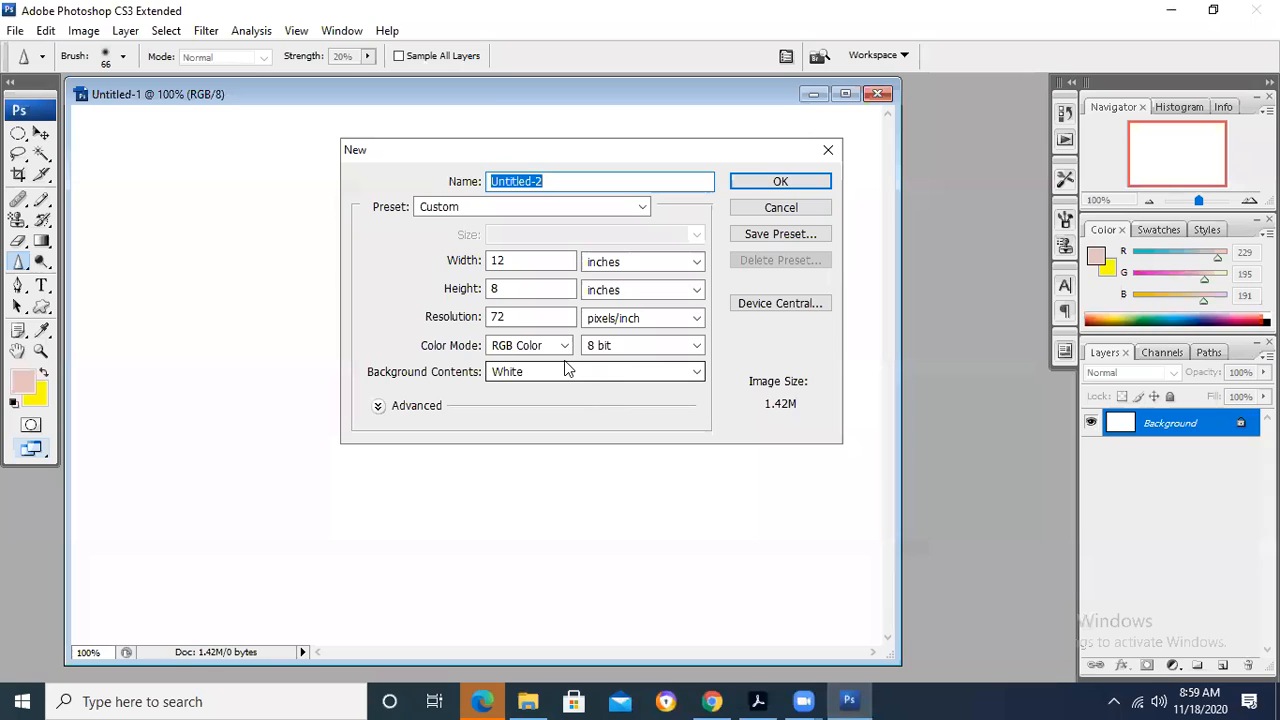
pyautogui.click(550, 345)
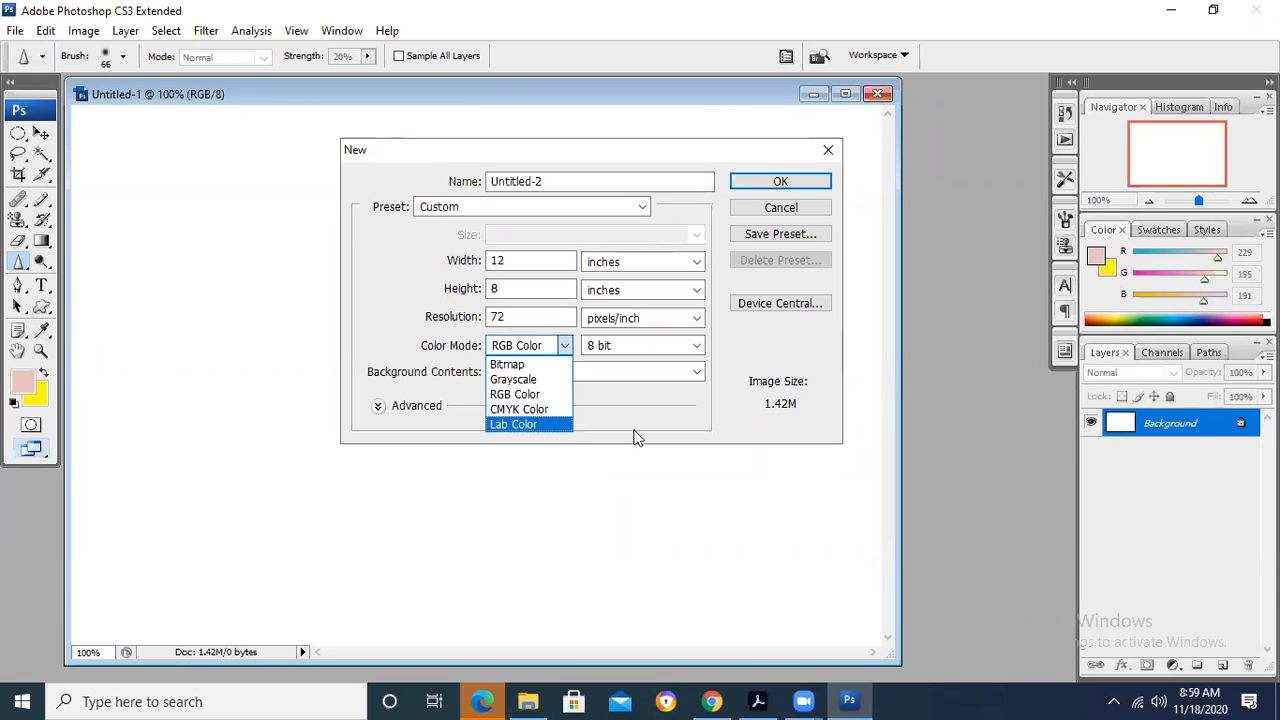
pyautogui.click(297, 223)
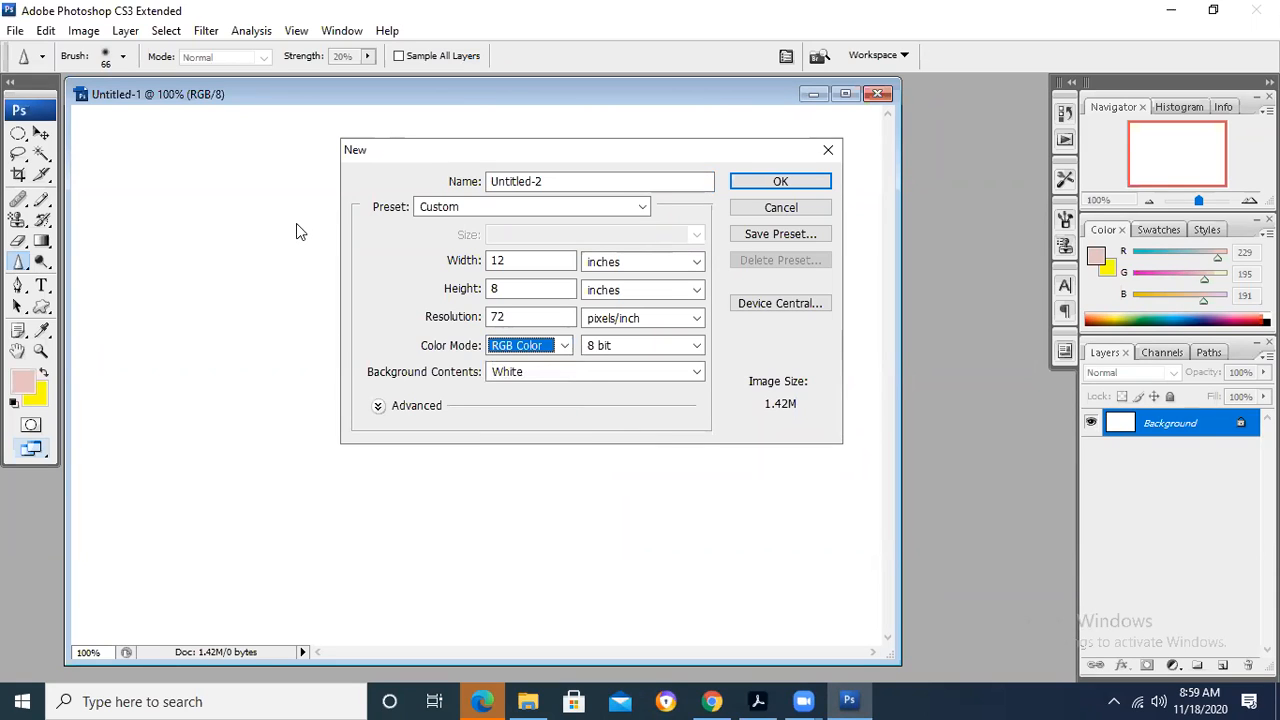
pyautogui.click(768, 207)
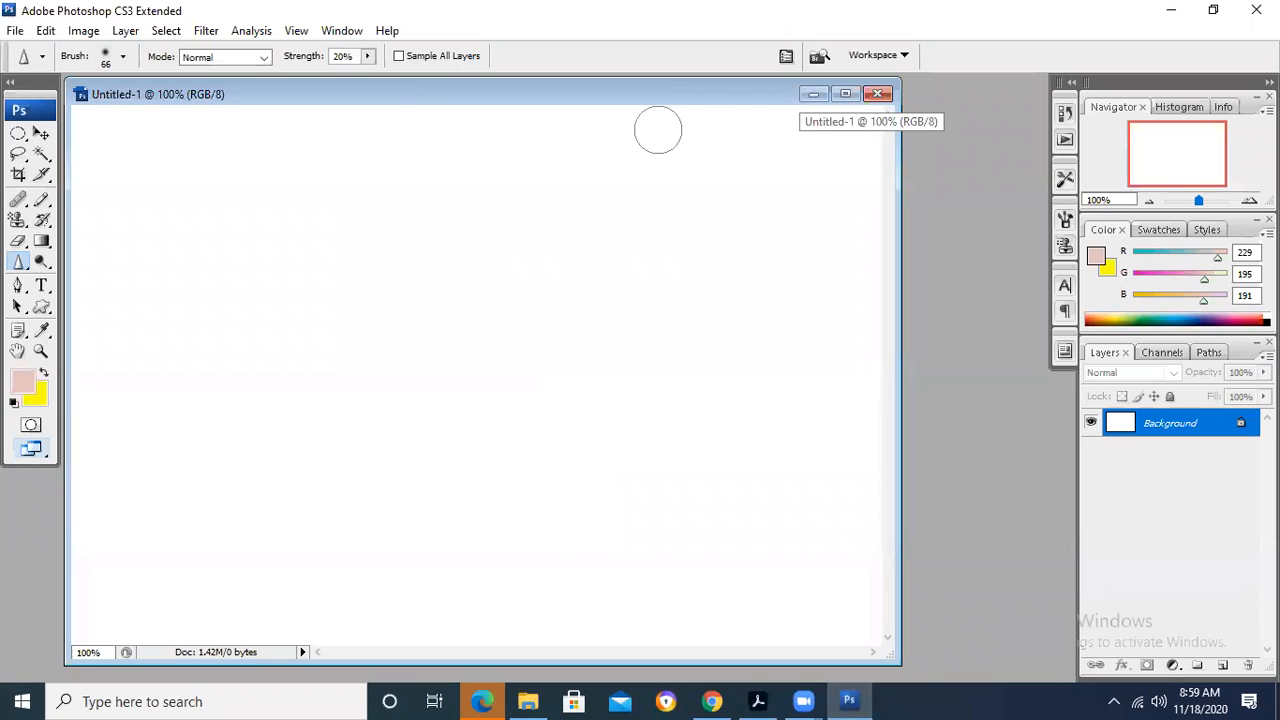
# - Minimize the Untitled-1 document, switch to Adobe Acrobat, and mark the Background Contents choices in the PDF
pyautogui.click(811, 95)
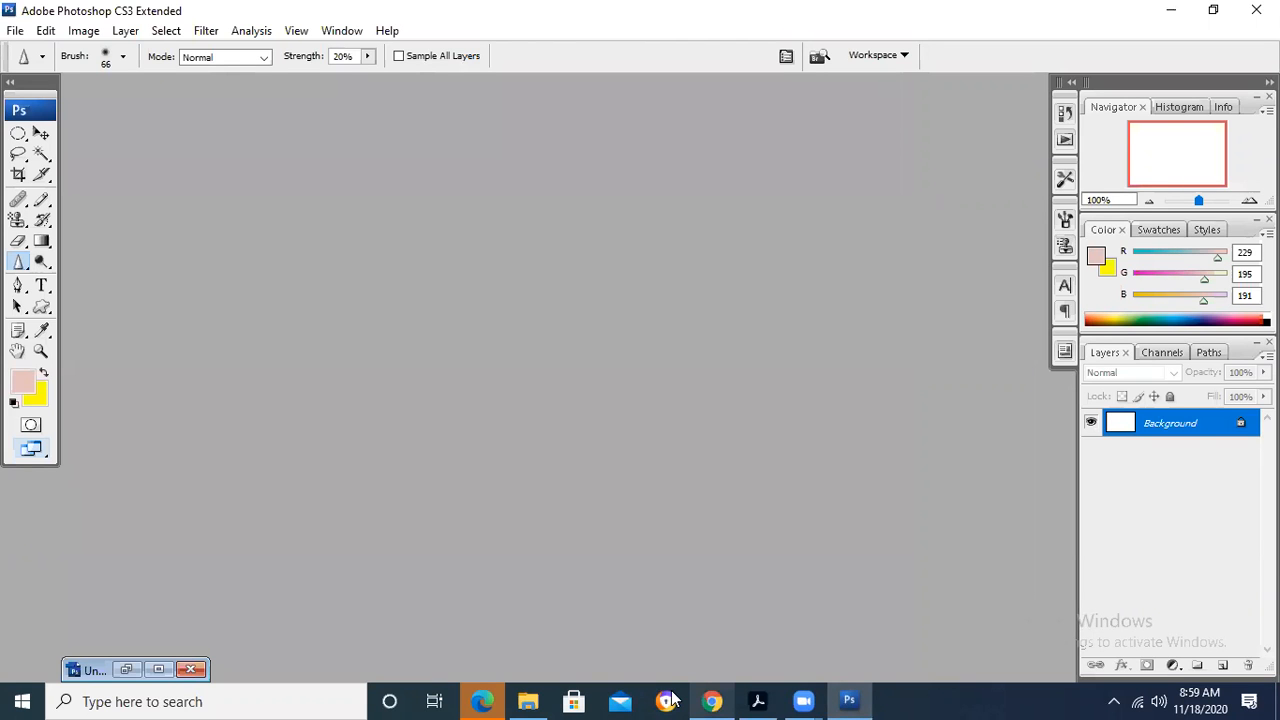
pyautogui.hotkey('alt', 'Tab')
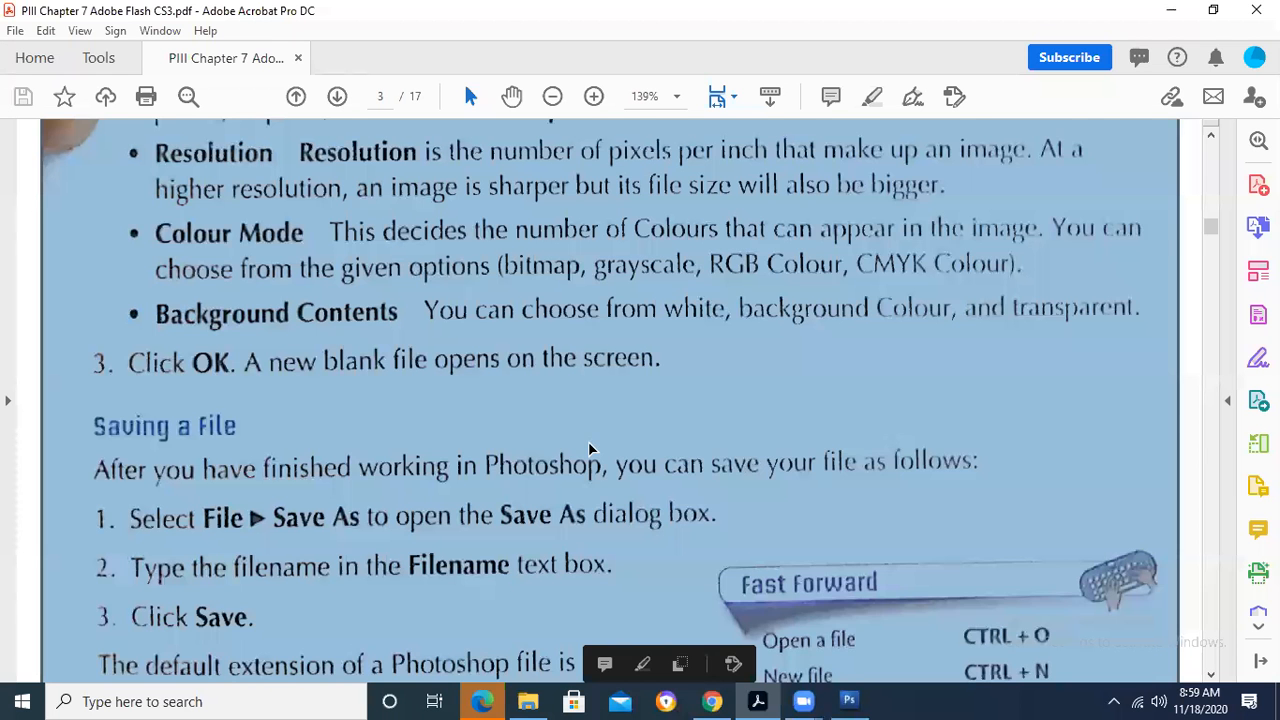
pyautogui.scroll(1, 591, 448)
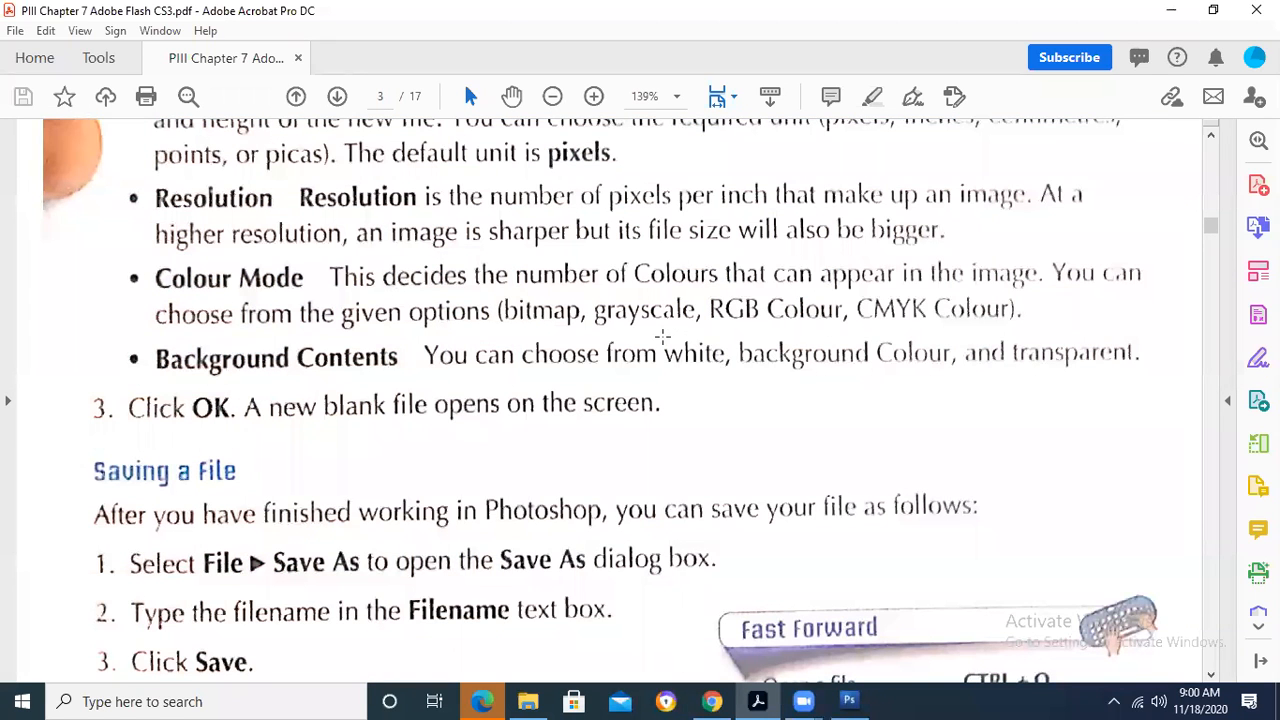
pyautogui.moveTo(663, 340); pyautogui.dragTo(1183, 395)
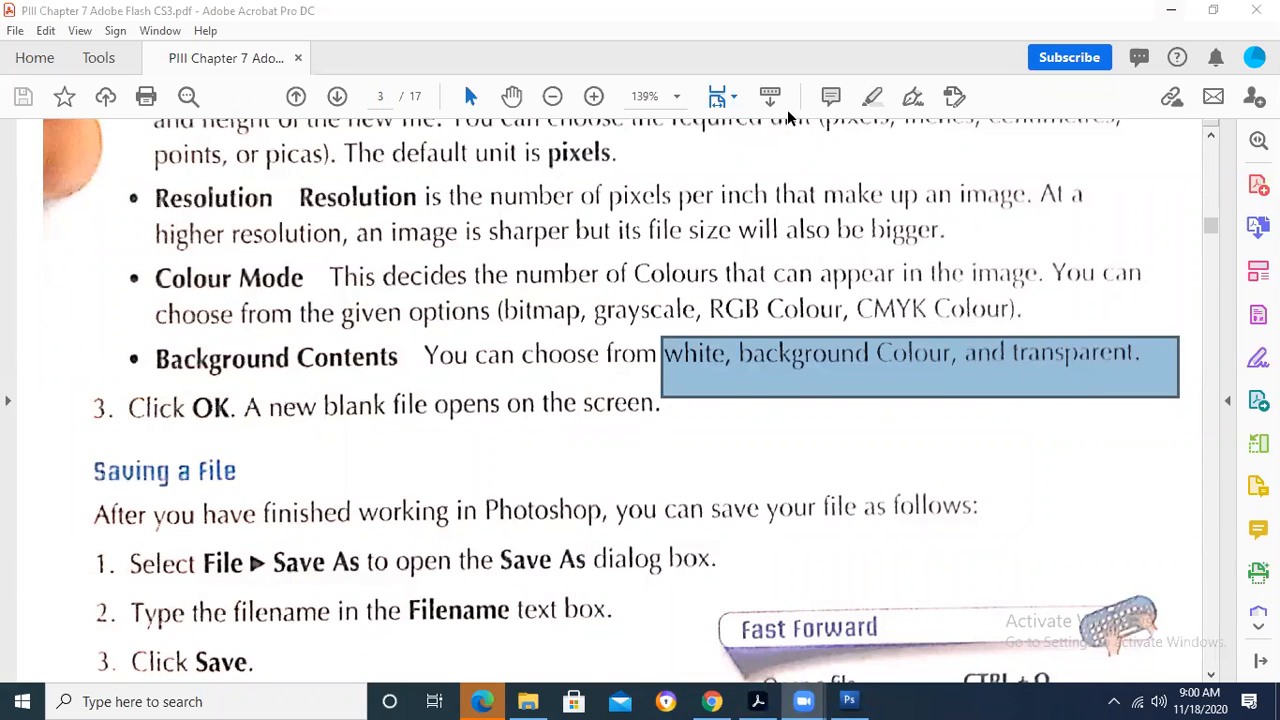
# - Find the Saving a File section in the PDF and read its steps, default extension and Fast Forward shortcuts
pyautogui.hotkey('ctrl', 'a')
pyautogui.scroll(-3, 429, 434)
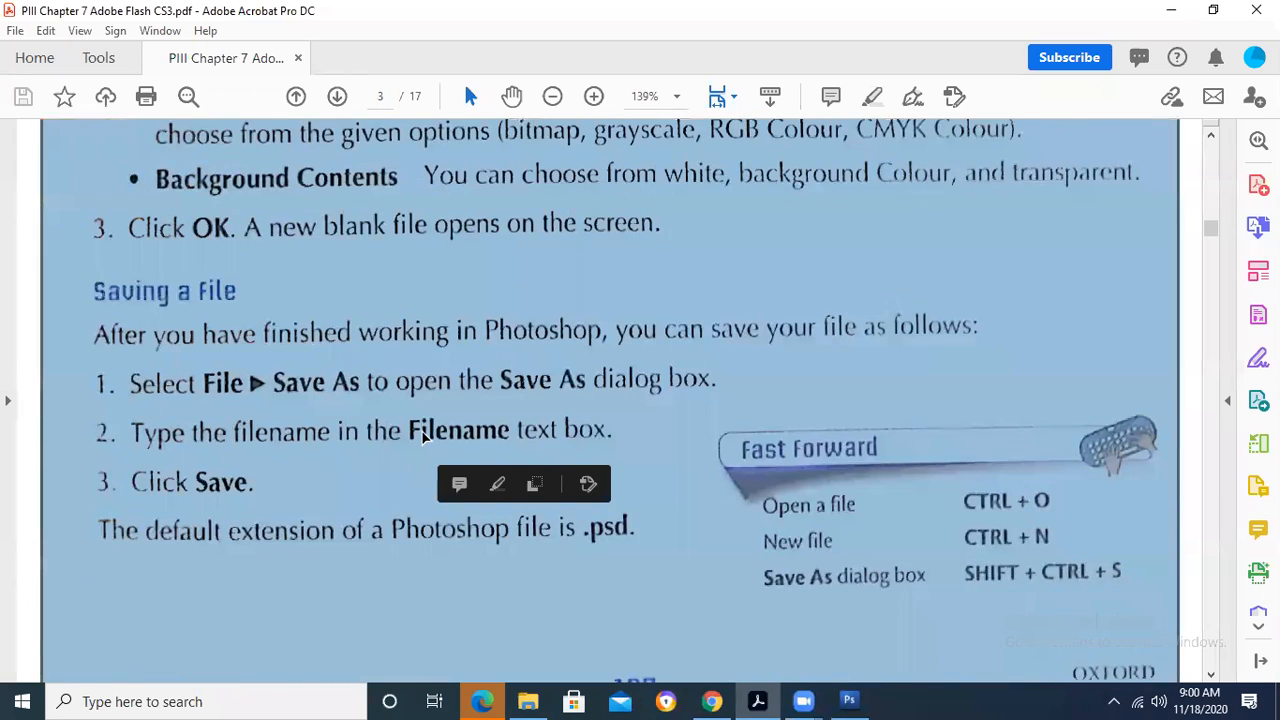
pyautogui.scroll(-1, 423, 434)
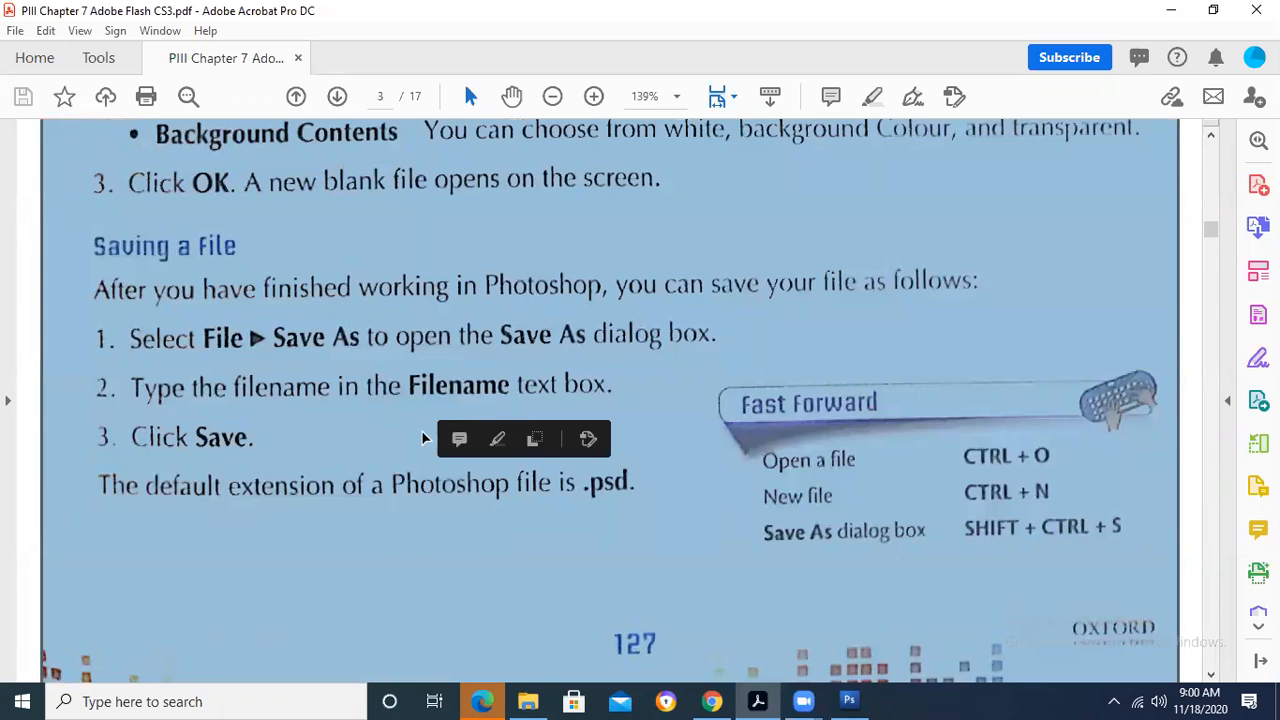
pyautogui.scroll(-2, 423, 438)
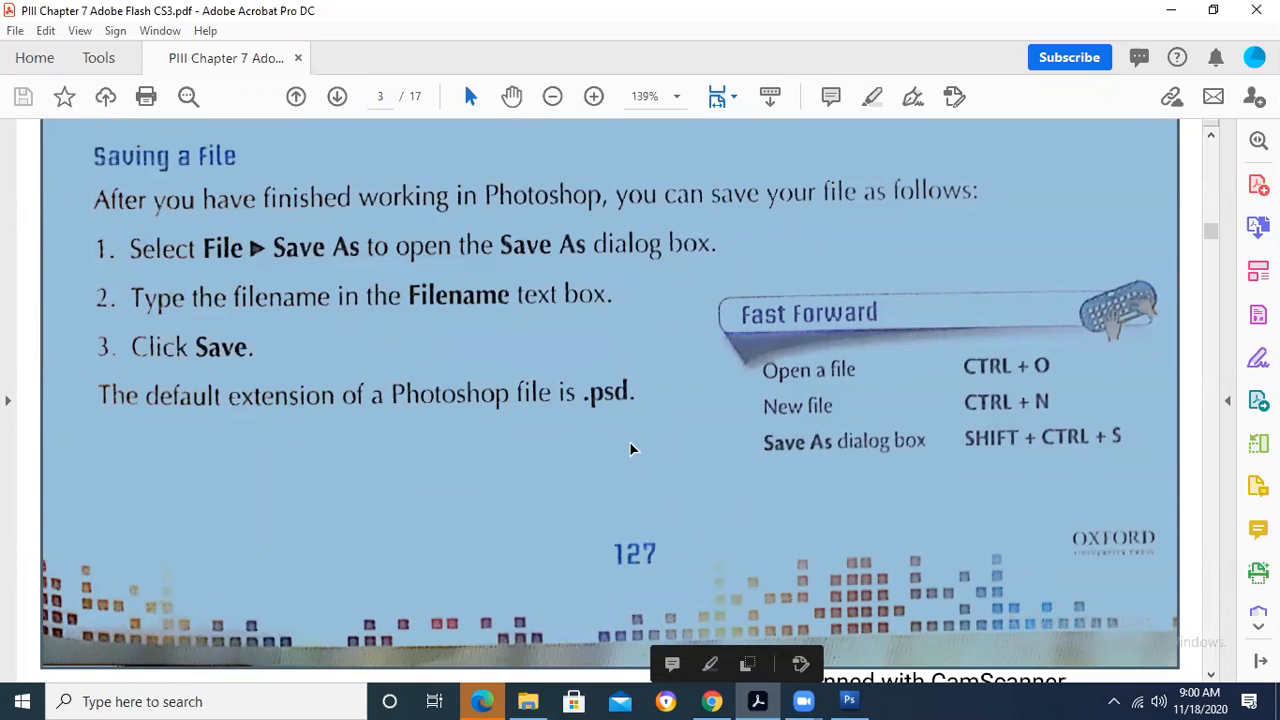
# - Find the Changing Background and Foreground Colours section in the PDF and review its steps
pyautogui.scroll(-5, 630, 449)
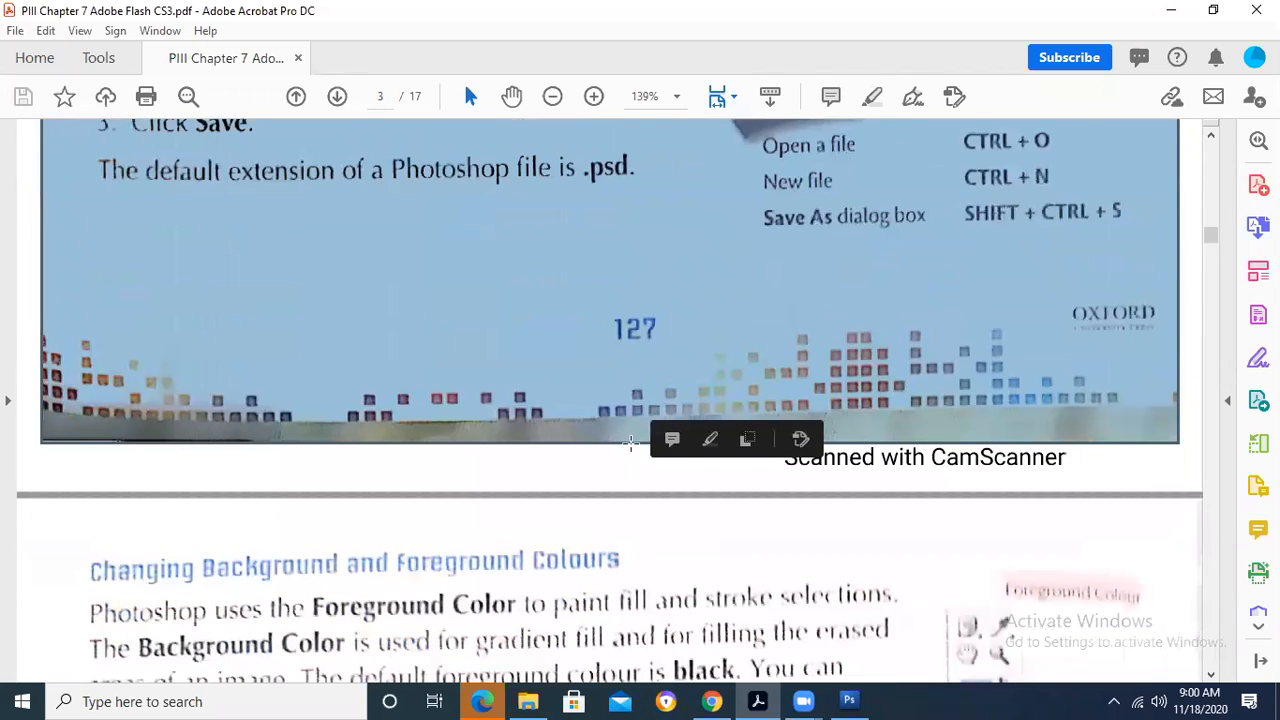
pyautogui.scroll(-8, 630, 443)
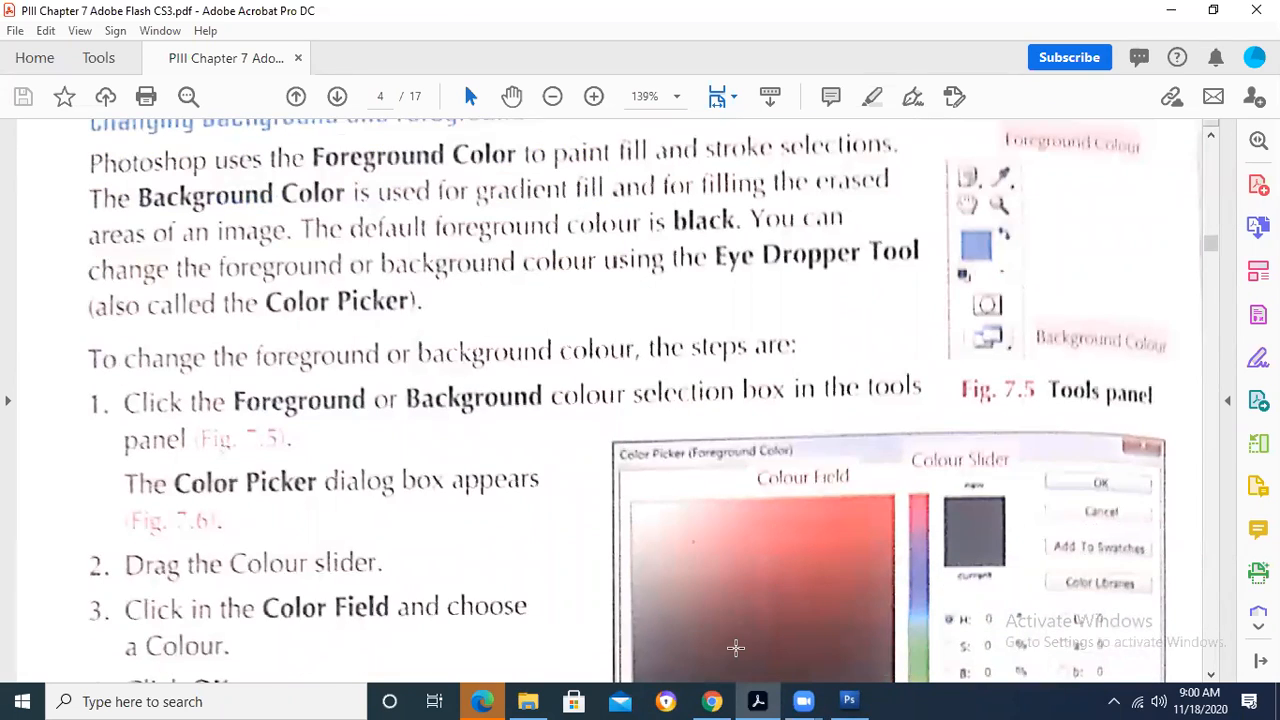
# - Switch to Photoshop, create a new blank document, and fill it with the pink foreground colour and after that the yellow background colour
pyautogui.click(849, 701)
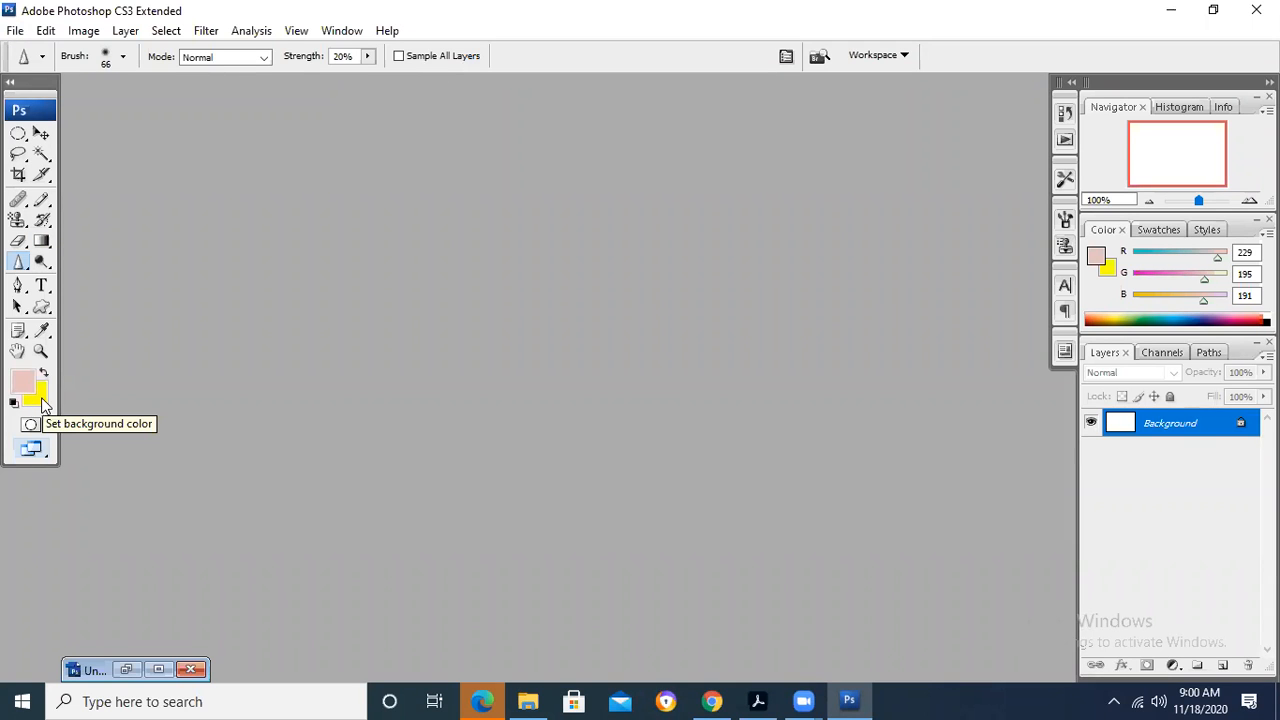
pyautogui.click(16, 31)
pyautogui.click(786, 184)
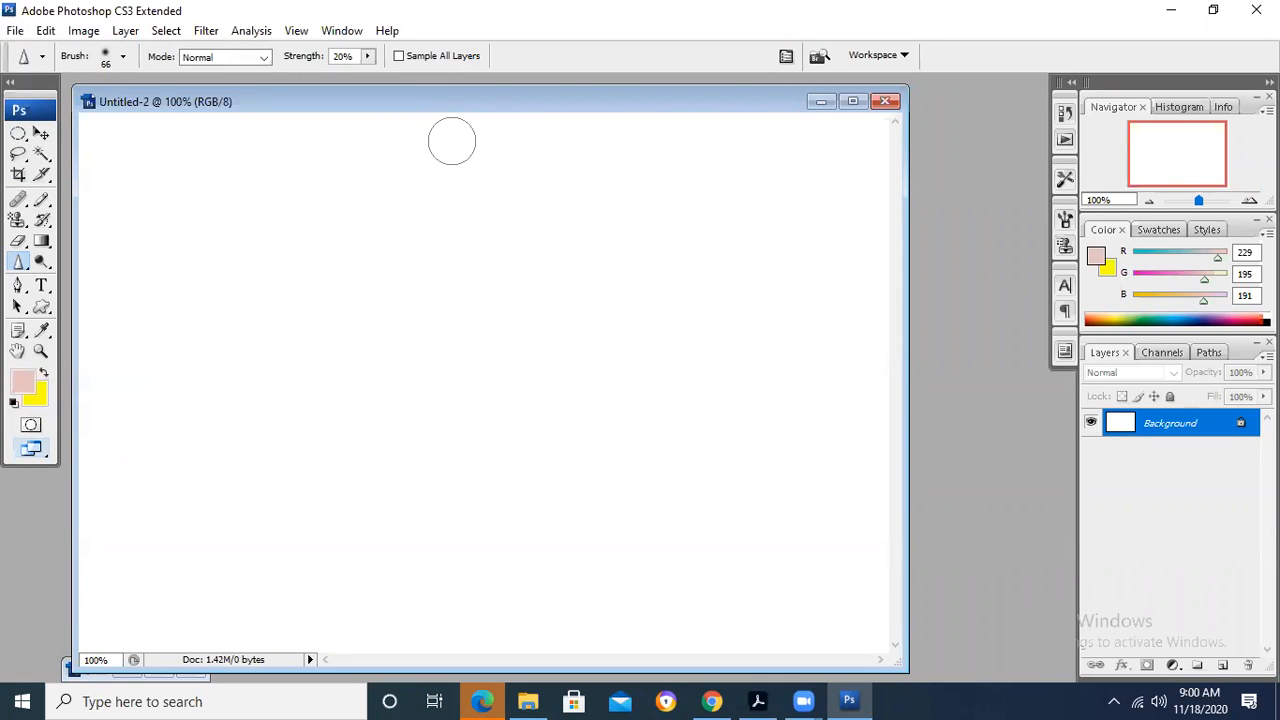
pyautogui.hotkey('alt', 'BackSpace')
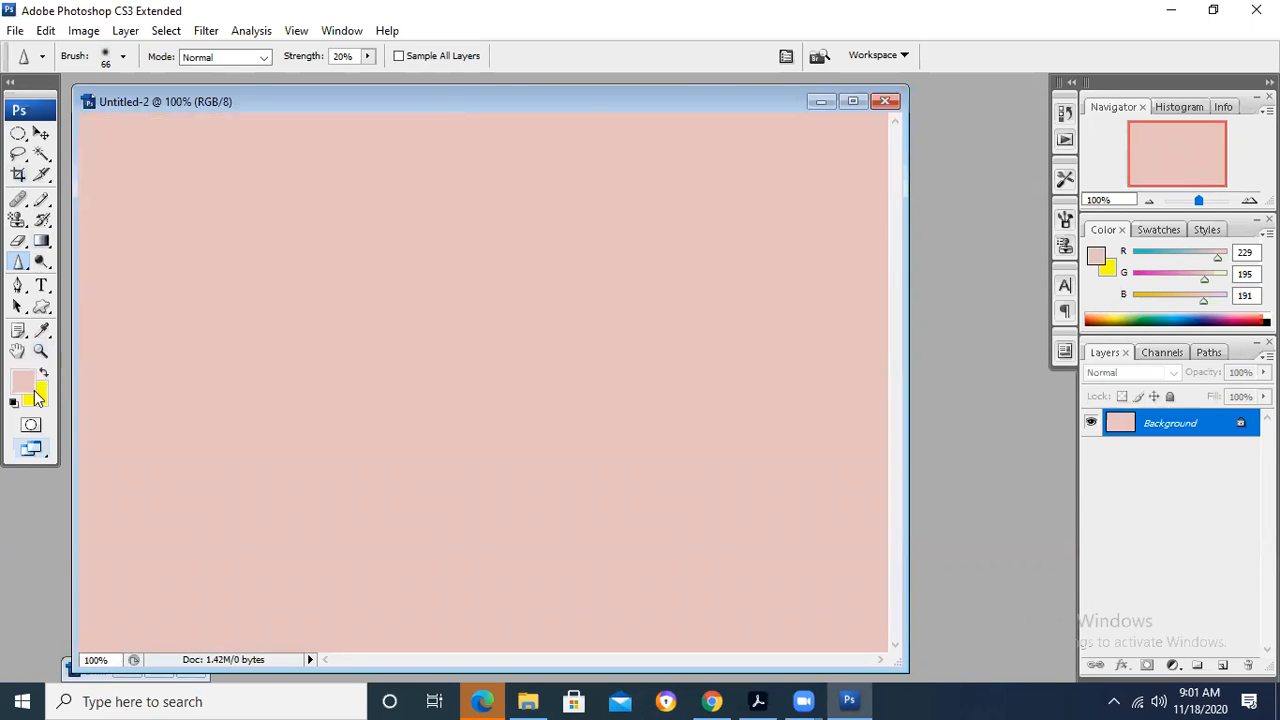
pyautogui.hotkey('ctrl', 'BackSpace')
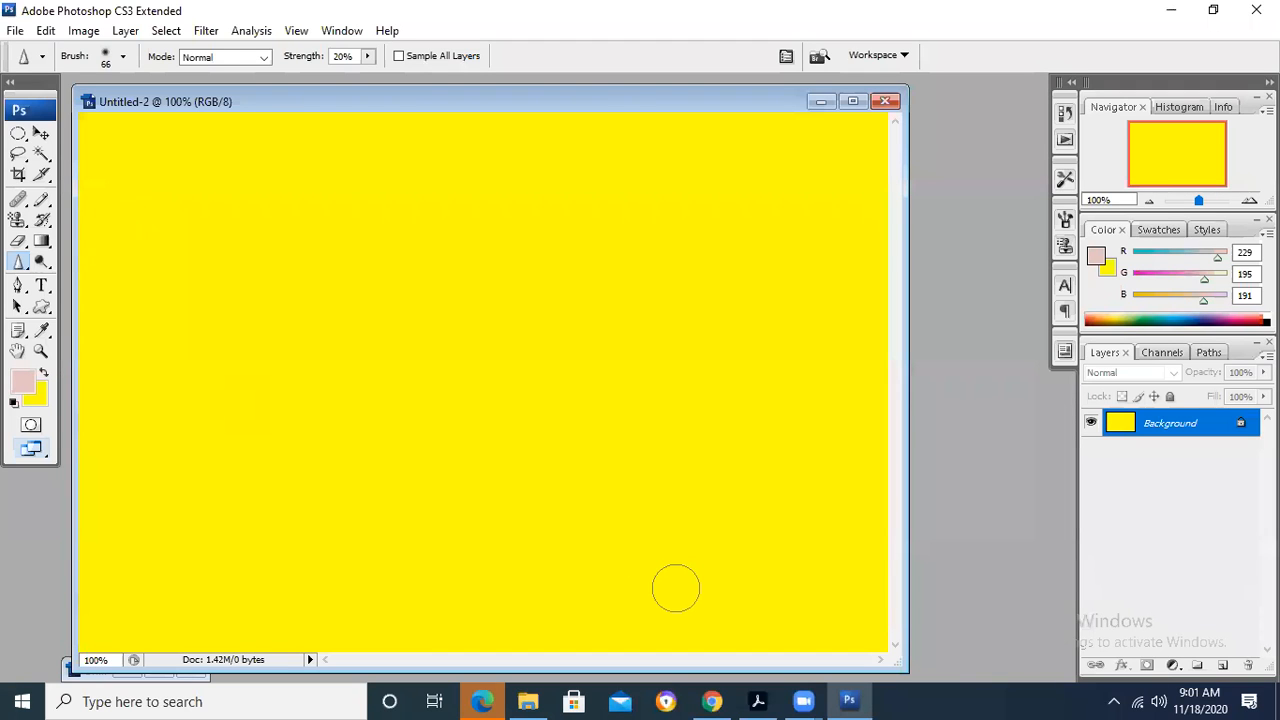
# - Switch to Acrobat, review the steps for changing the foreground or background colour, and mark the Eye Dropper Tool name
pyautogui.click(757, 701)
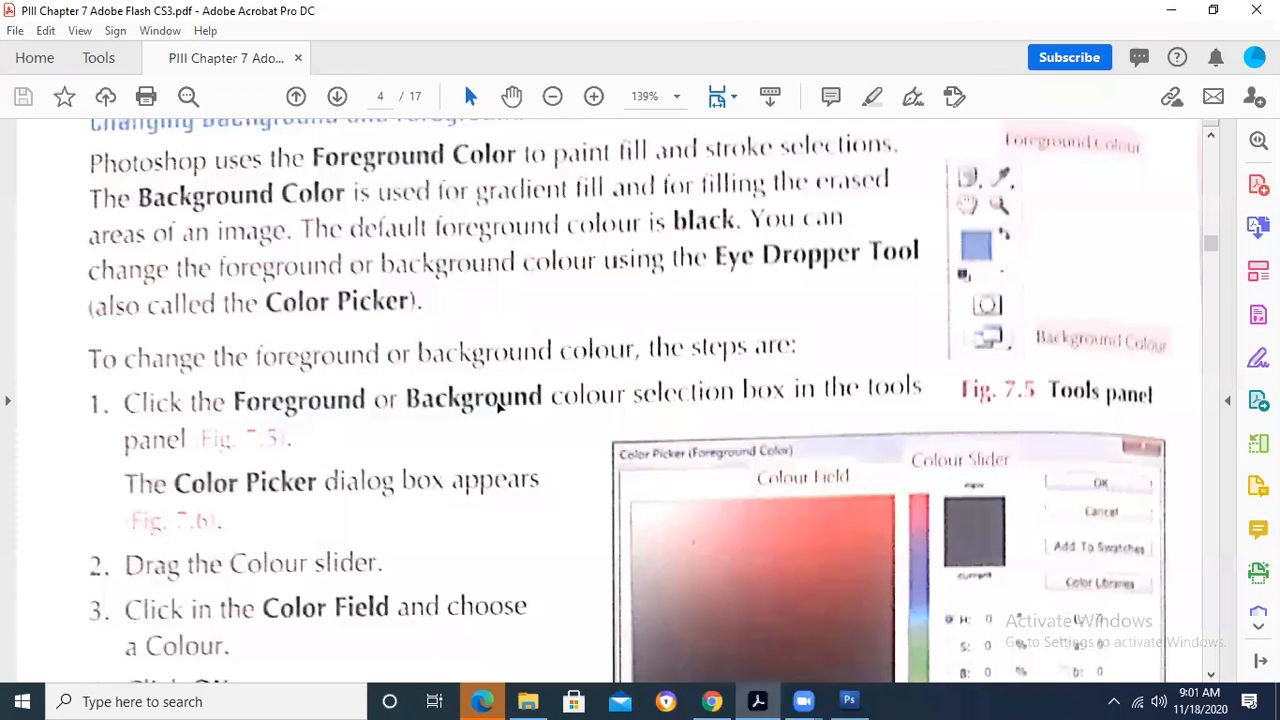
pyautogui.scroll(-2, 473, 463)
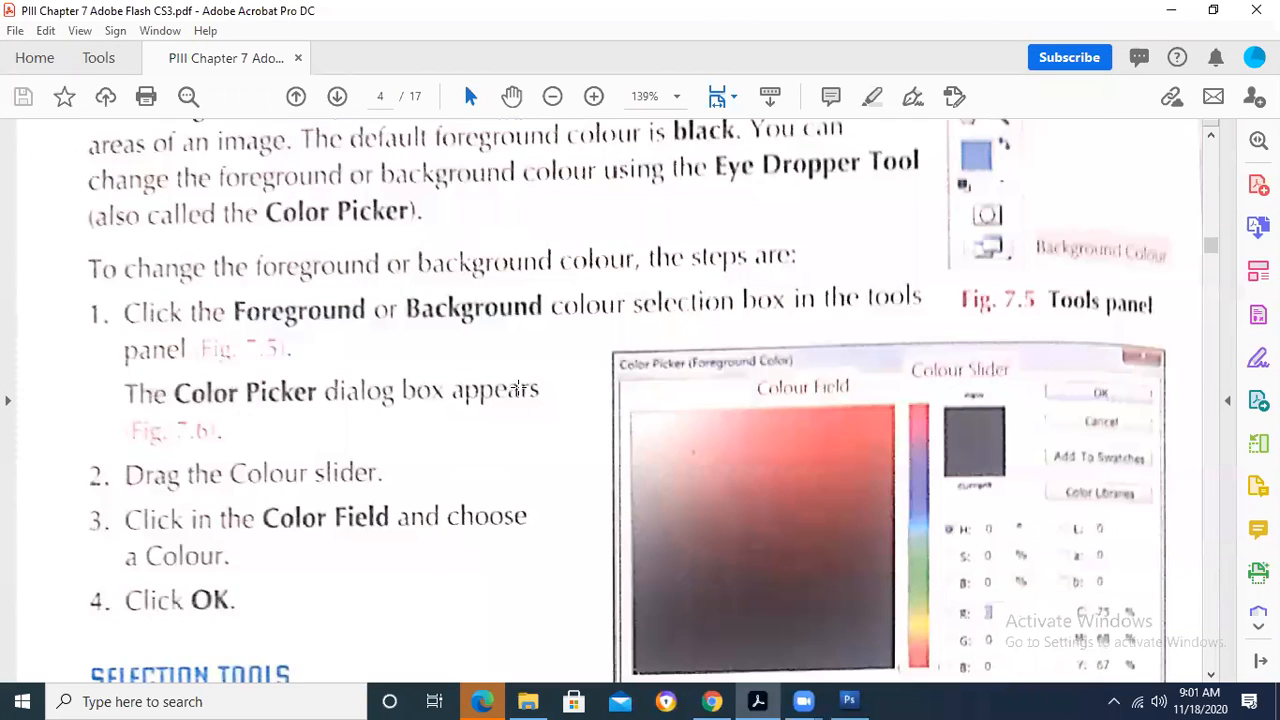
pyautogui.scroll(1, 826, 207)
pyautogui.moveTo(709, 181); pyautogui.dragTo(955, 245)
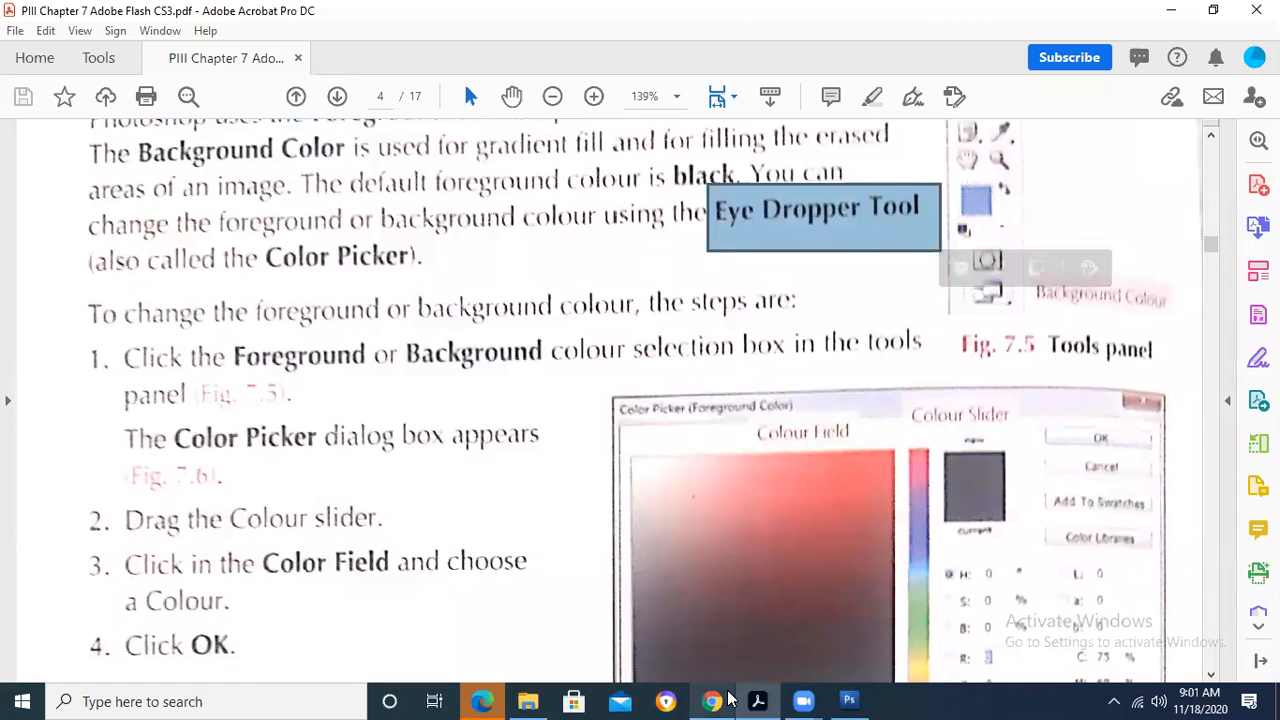
# - Switch to Photoshop, display the Marquee and Lasso tool variants, and activate the Move Tool
pyautogui.click(849, 701)
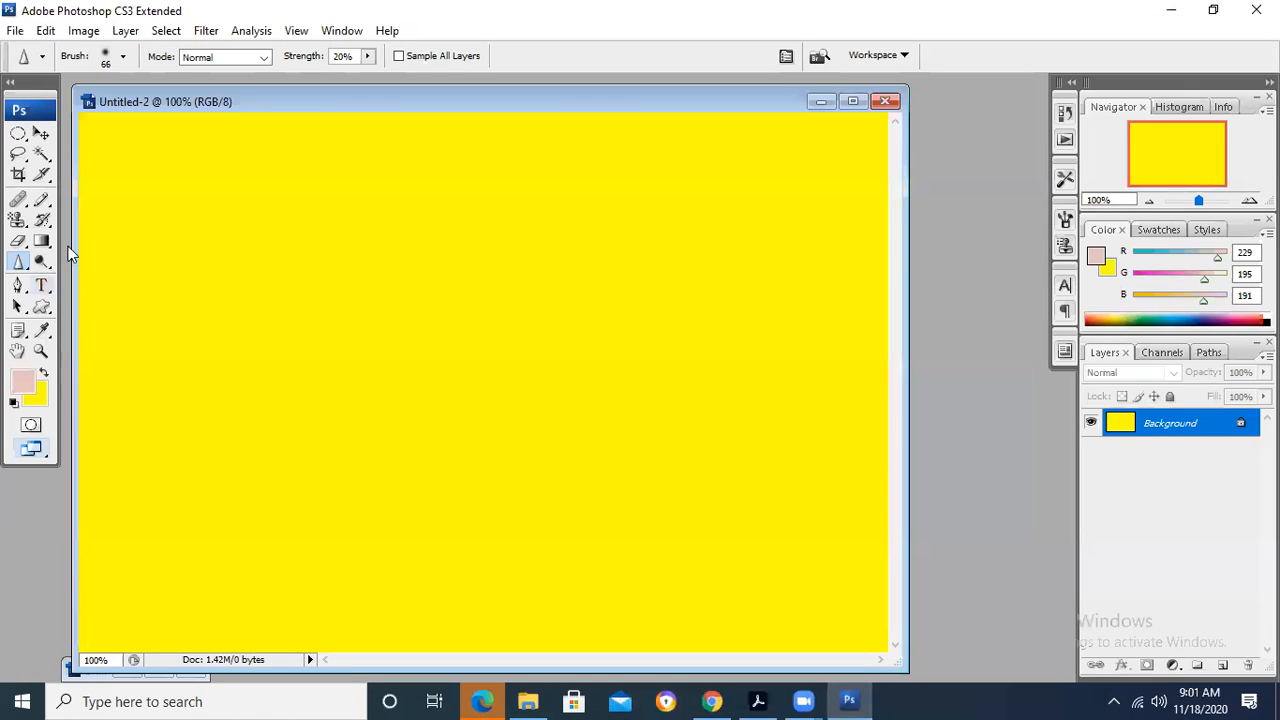
pyautogui.click(19, 138)
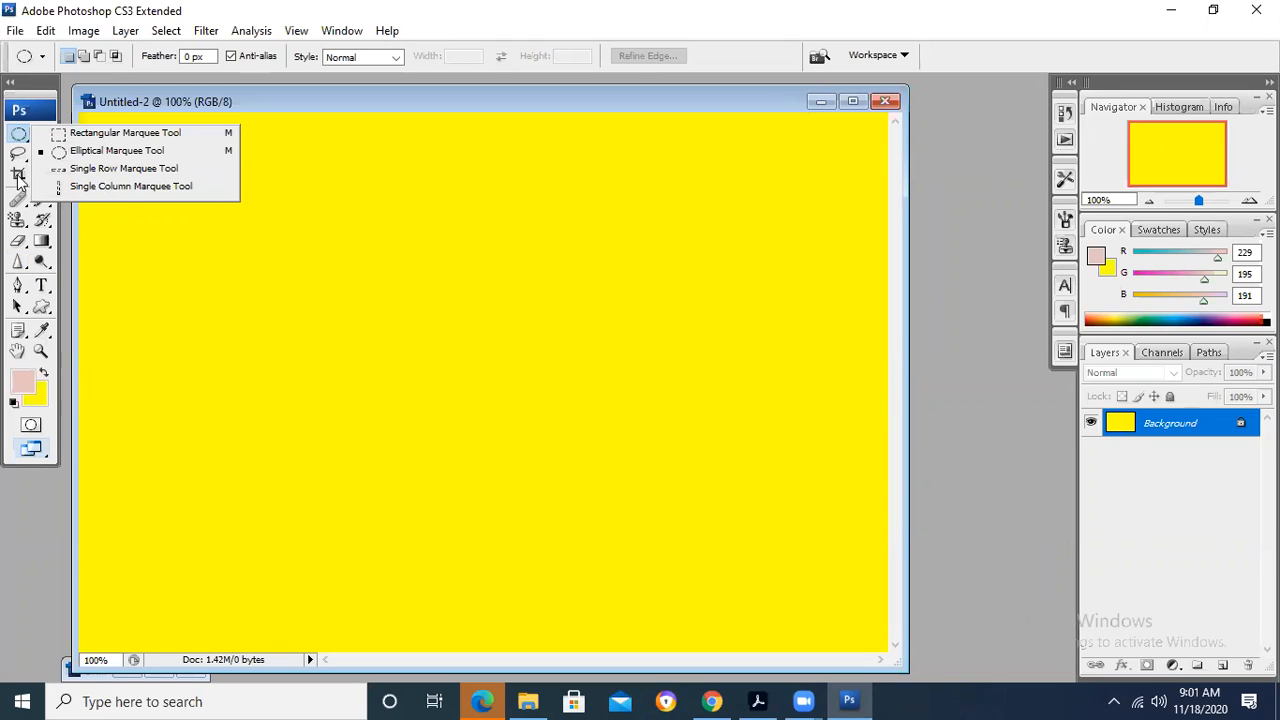
pyautogui.click(20, 156)
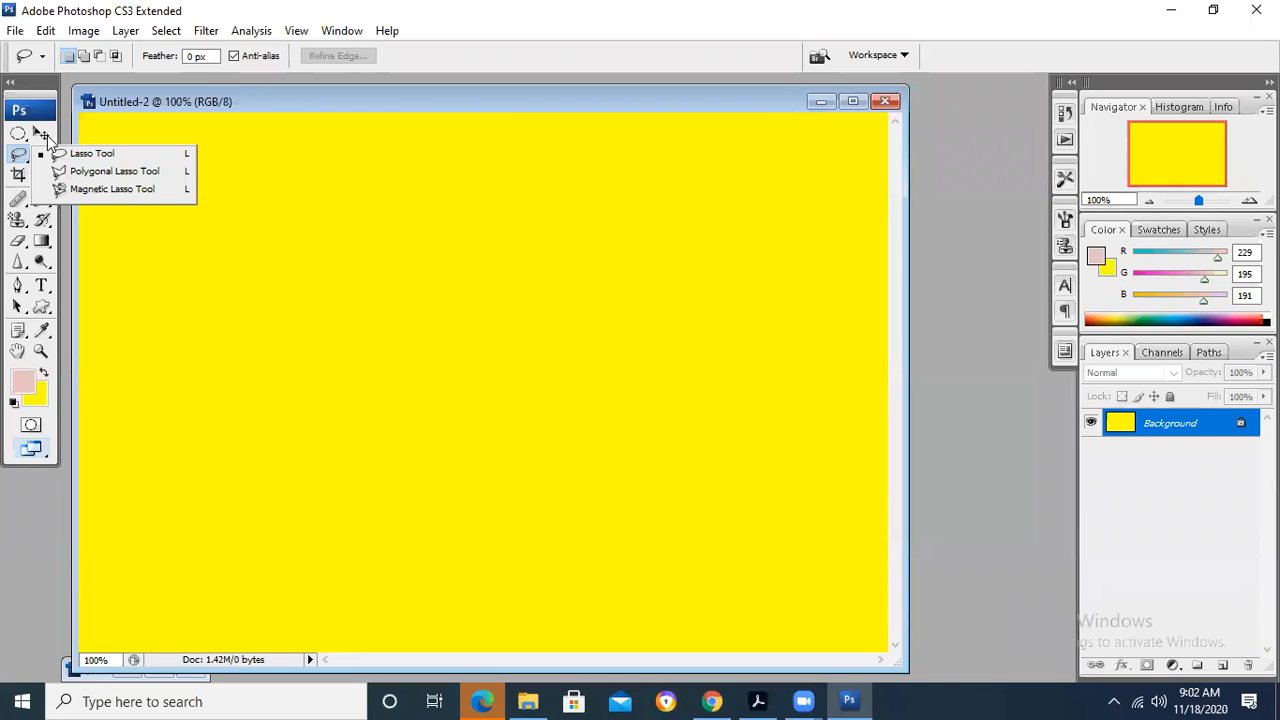
pyautogui.click(41, 134)
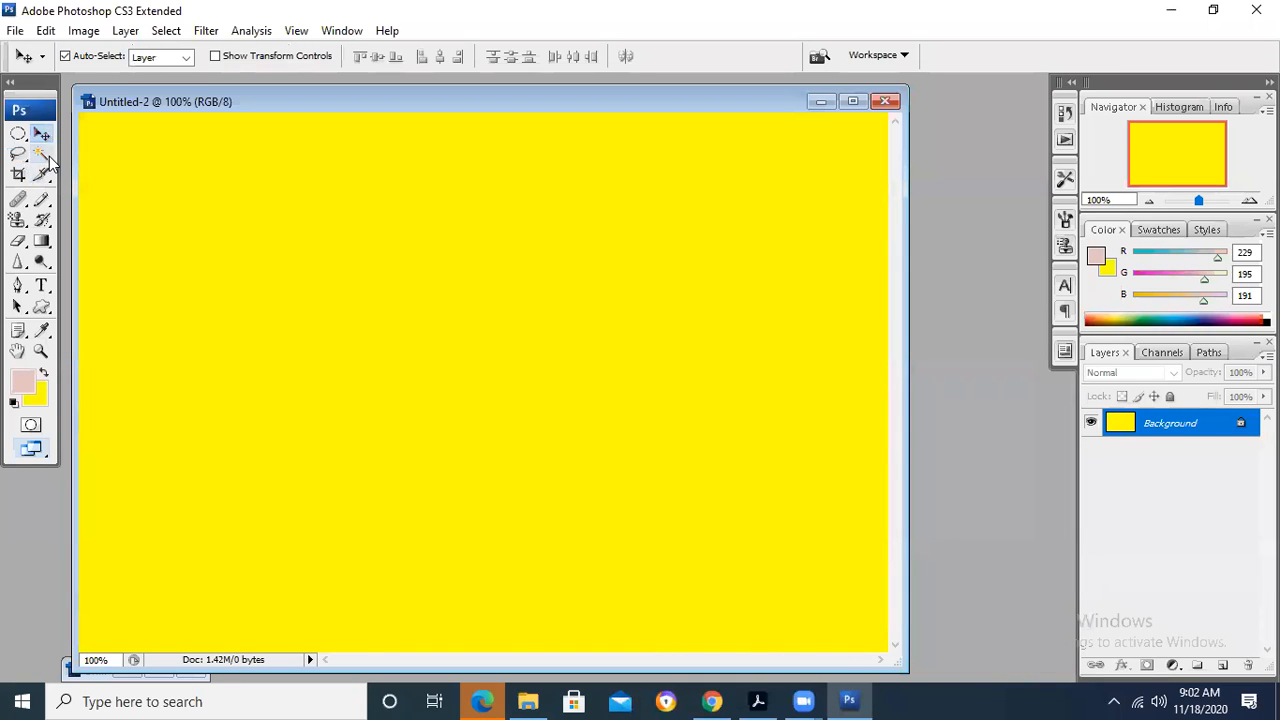
# - Select the whole yellow area of the canvas with the Magic Wand Tool and show that tool's variants again
pyautogui.click(46, 157)
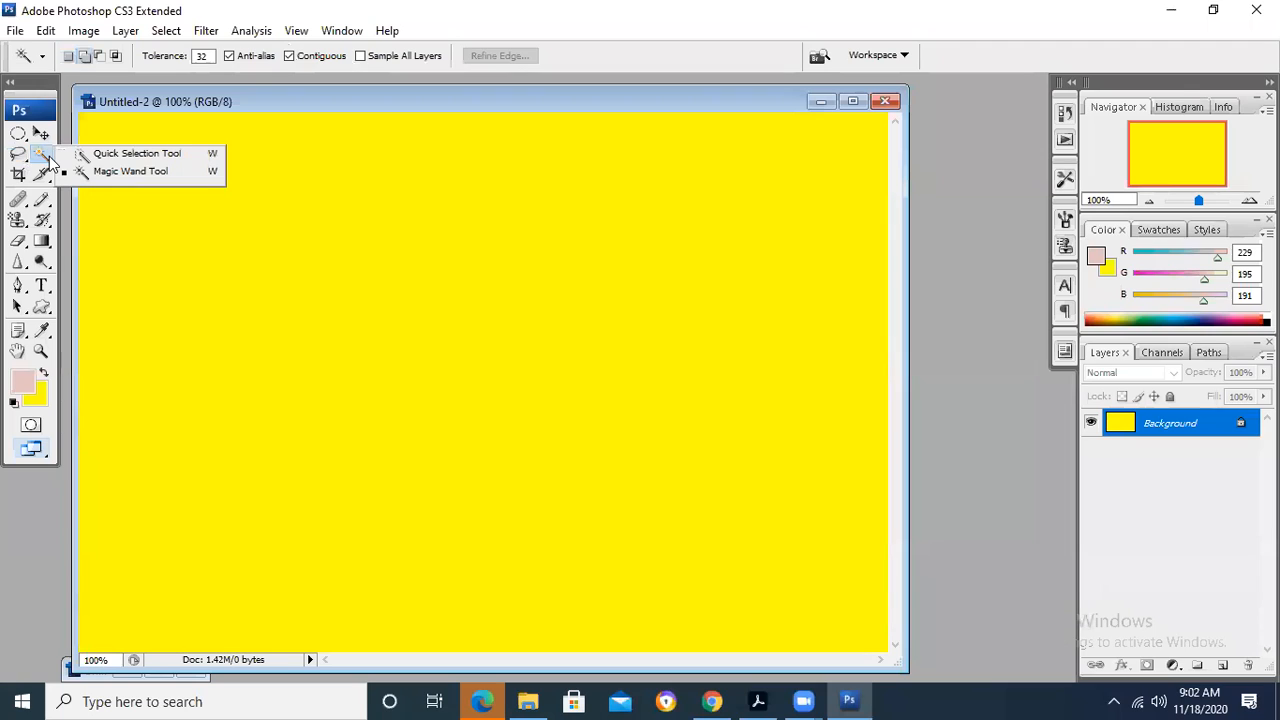
pyautogui.click(126, 171)
pyautogui.click(181, 185)
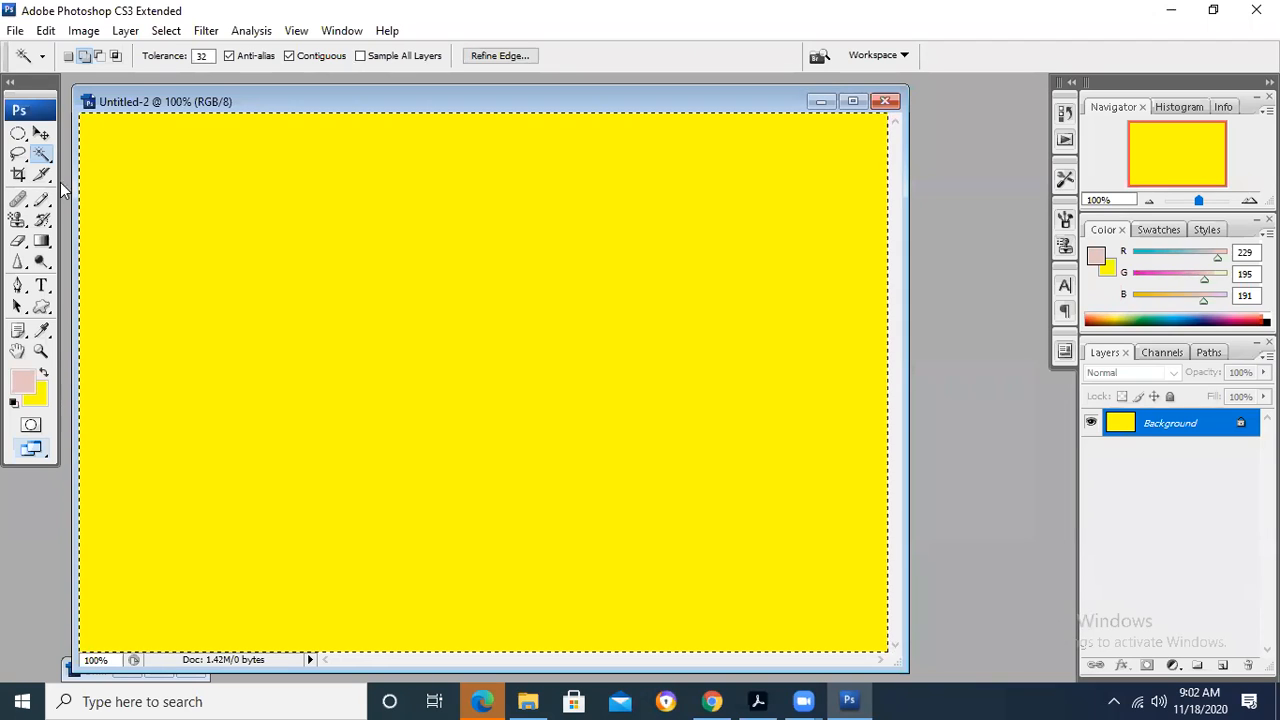
pyautogui.rightClick(41, 153)
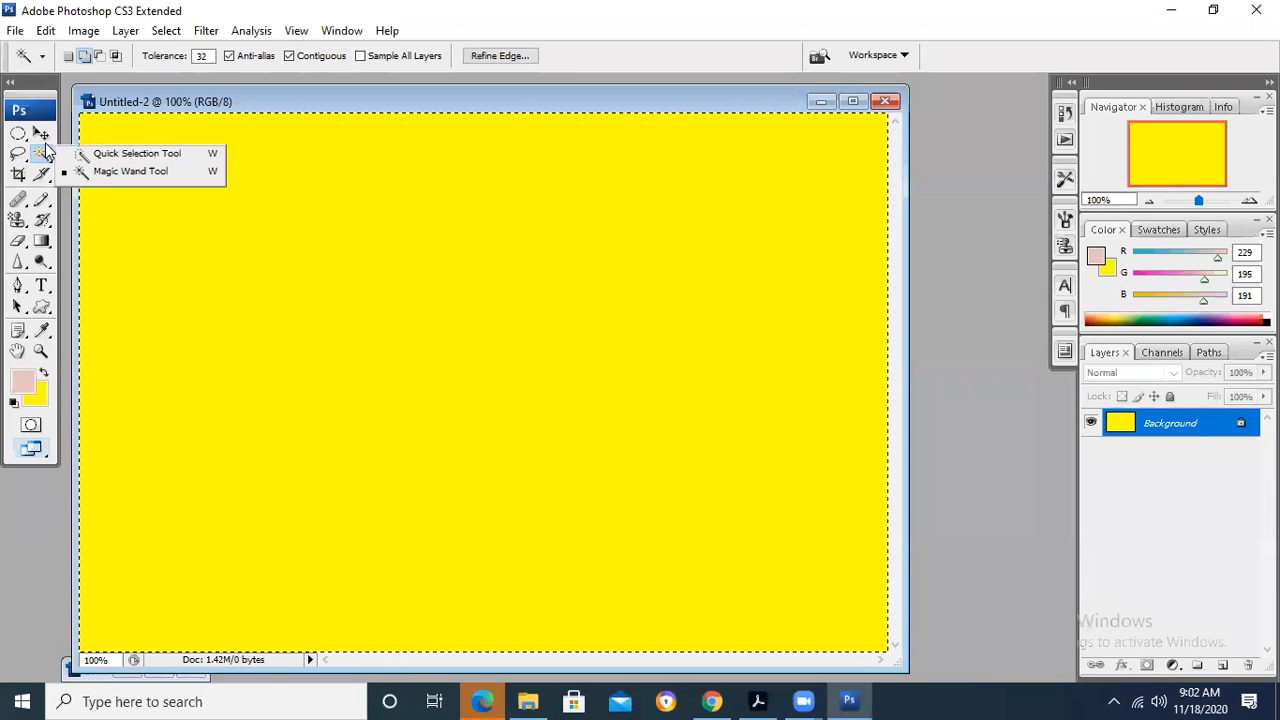
pyautogui.click(141, 171)
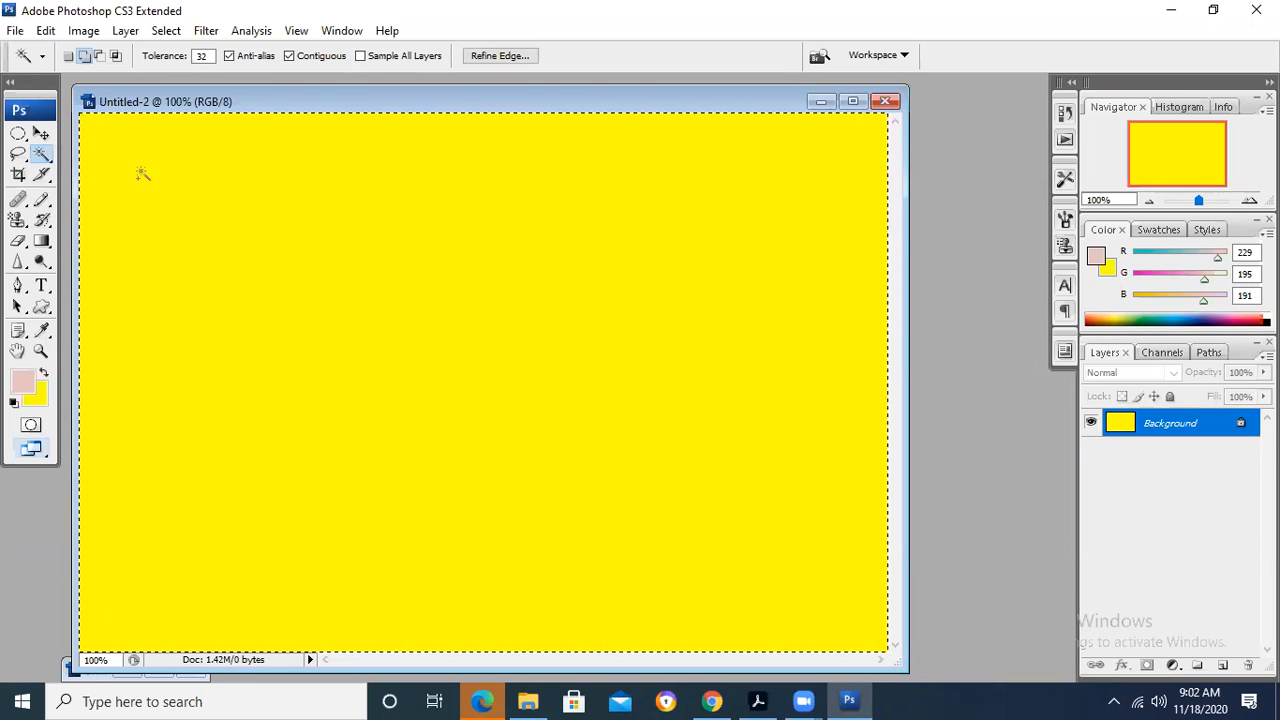
# - Show the Pencil Tool's variants, and crop the yellow image to a small rectangle left of its centre
pyautogui.click(43, 203)
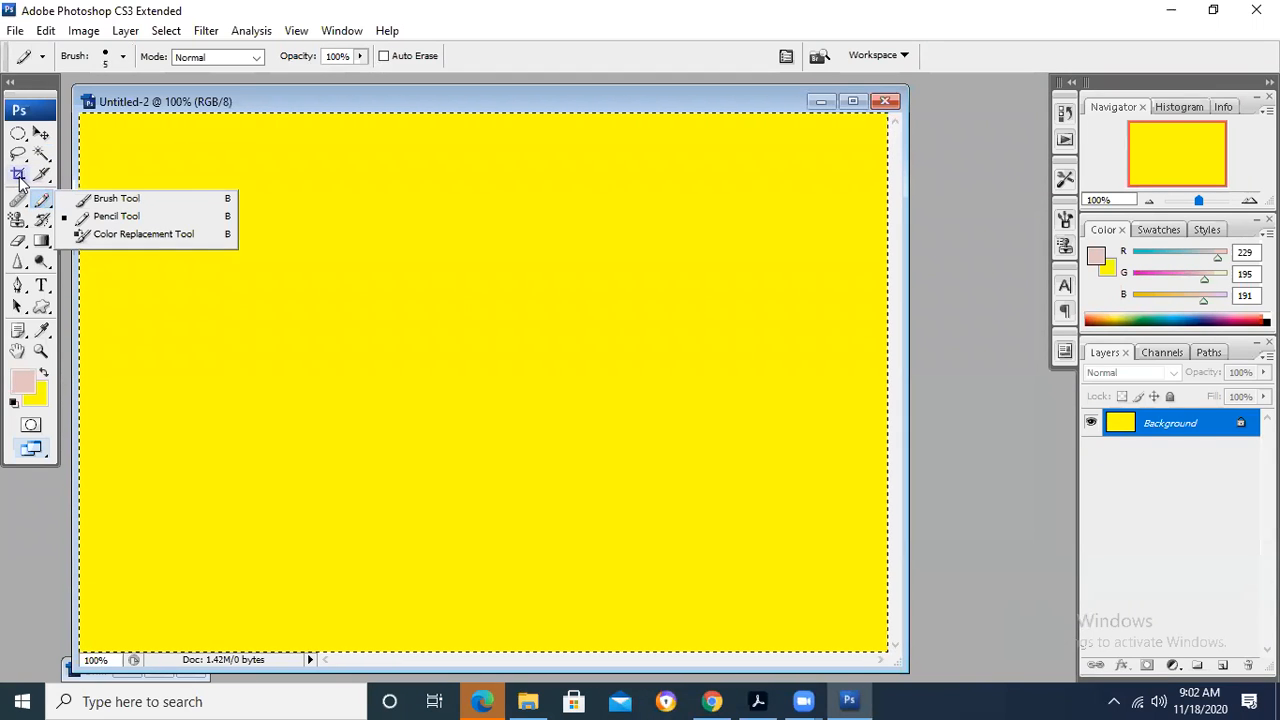
pyautogui.click(20, 178)
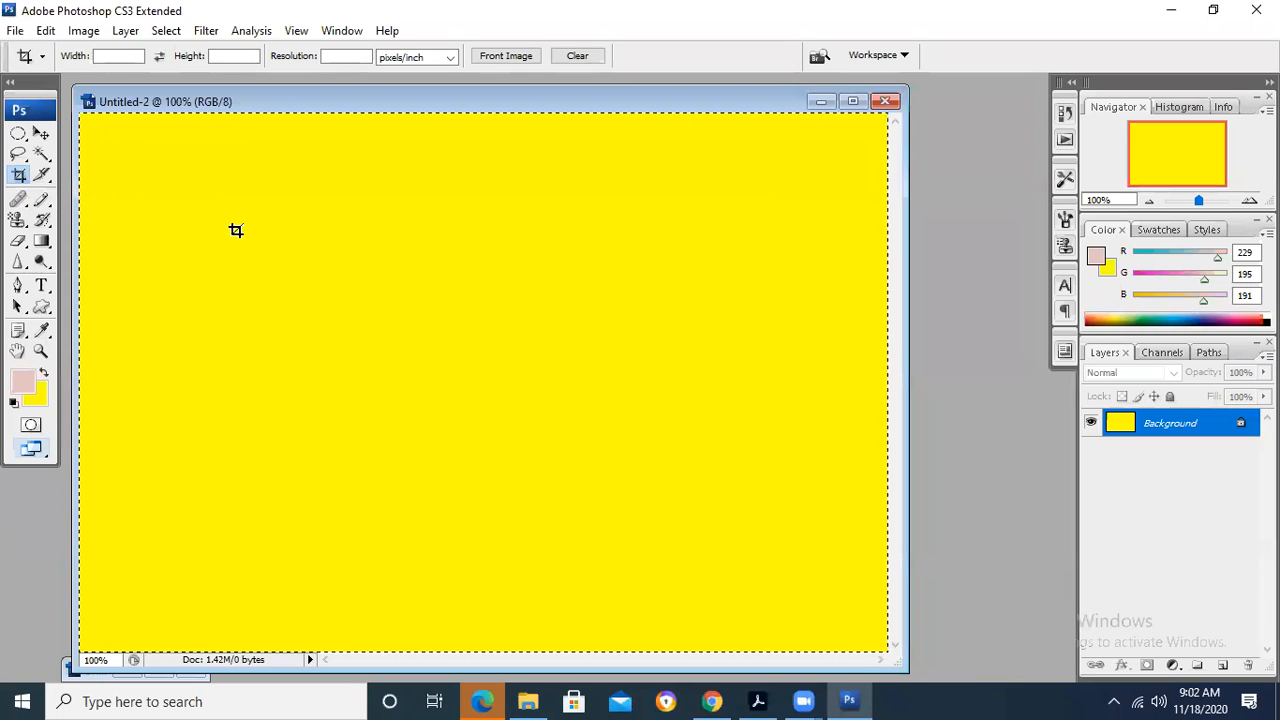
pyautogui.moveTo(231, 266); pyautogui.dragTo(447, 432)
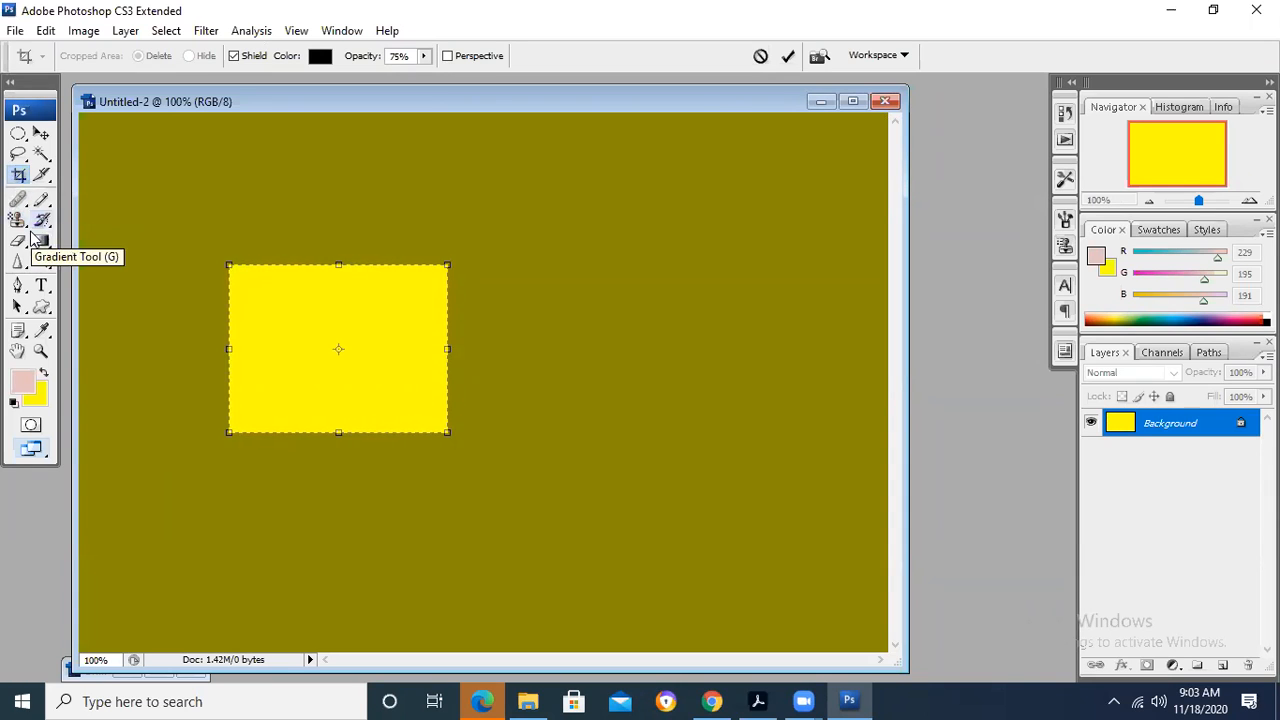
pyautogui.click(38, 131)
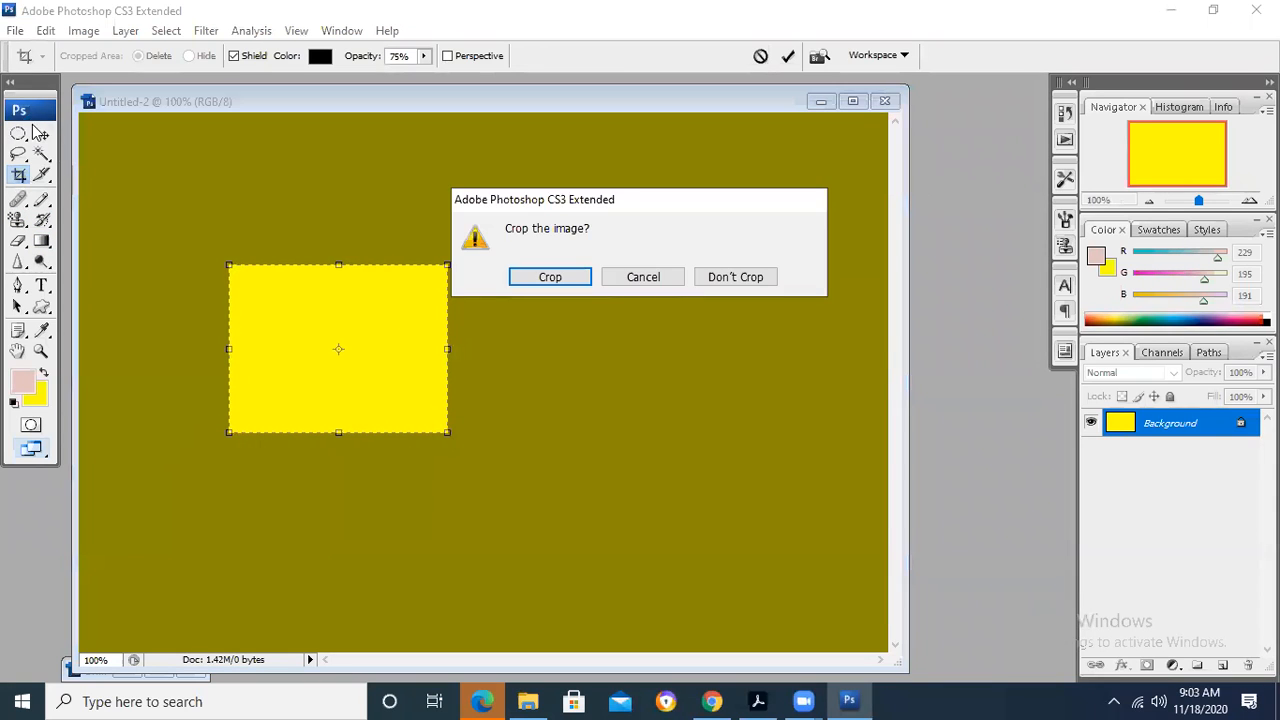
pyautogui.click(512, 282)
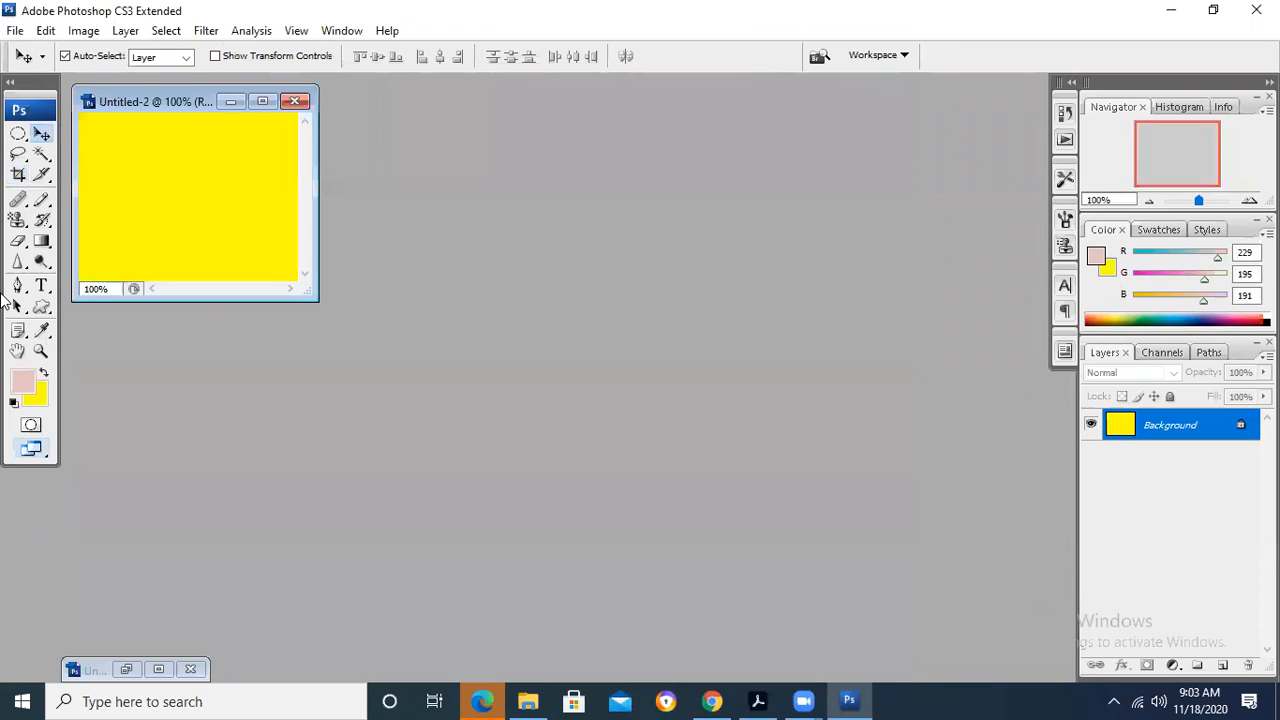
# - Display the Eraser, Background Eraser and Magic Eraser tool variants and close the list
pyautogui.click(21, 241)
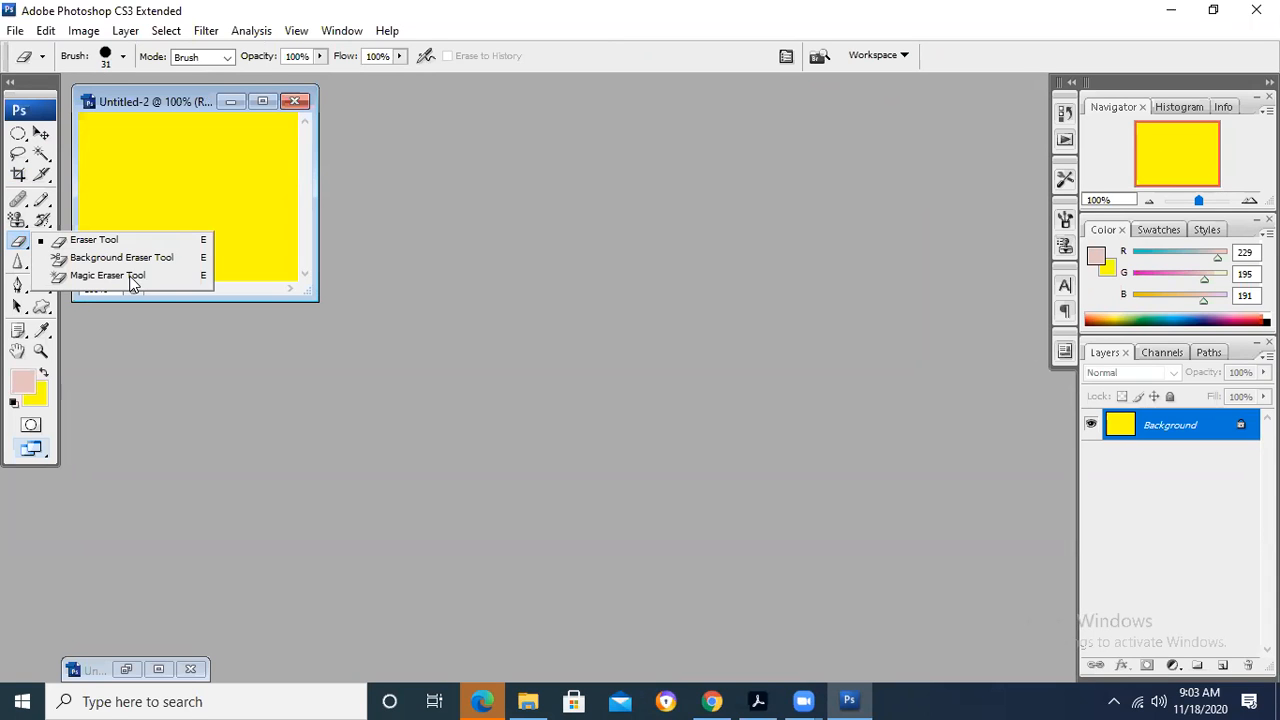
pyautogui.click(413, 265)
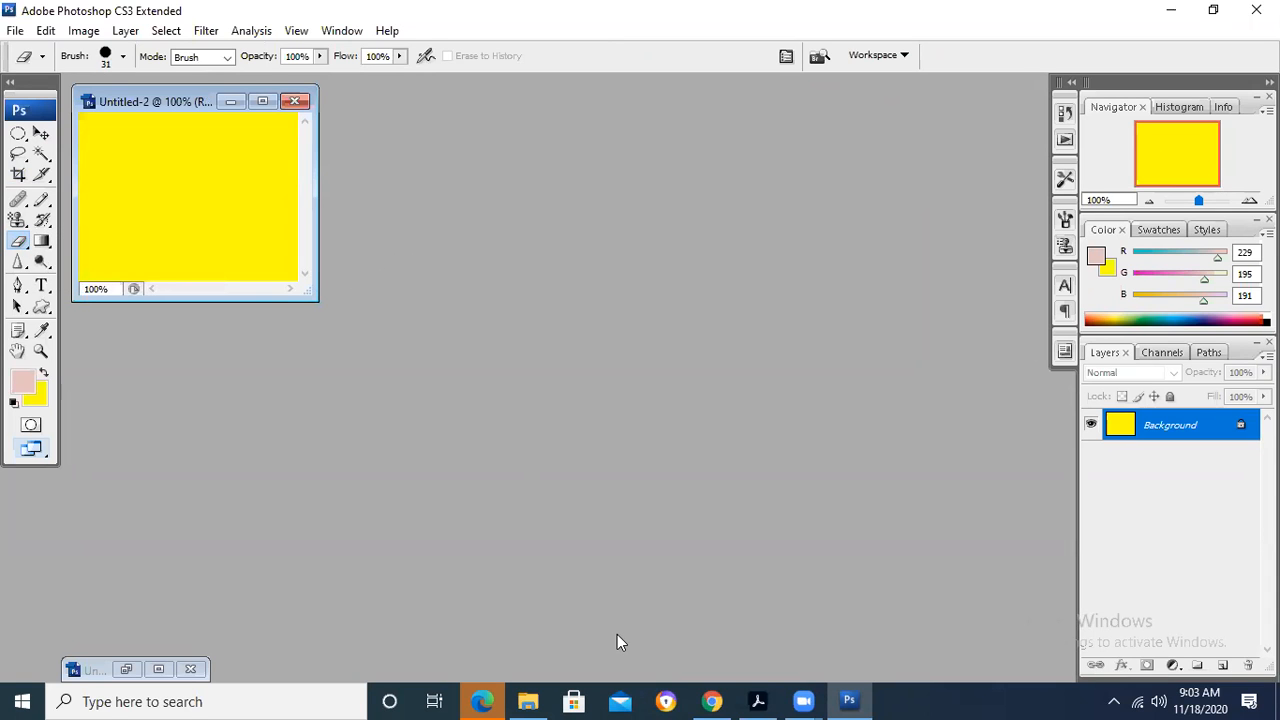
# - Switch to Acrobat, find the Selection Tools section below the colour-changing steps, and mark its heading
pyautogui.click(757, 701)
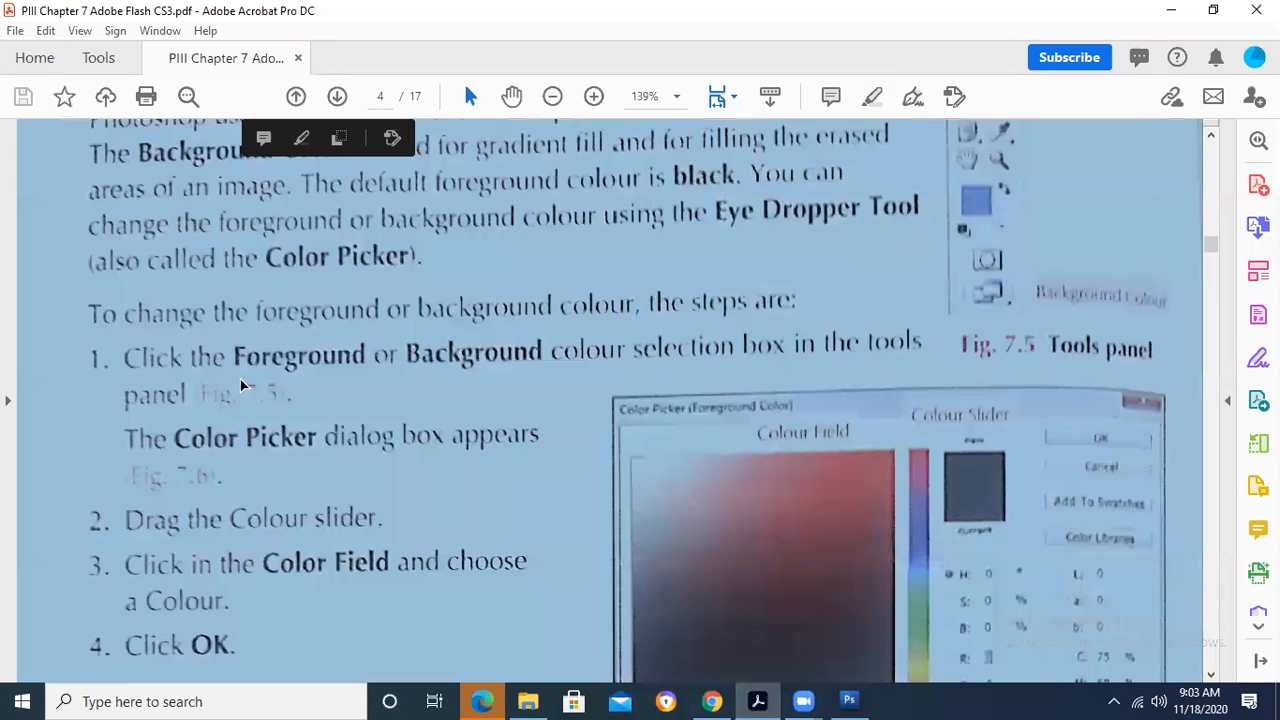
pyautogui.click(240, 385)
pyautogui.click(240, 385)
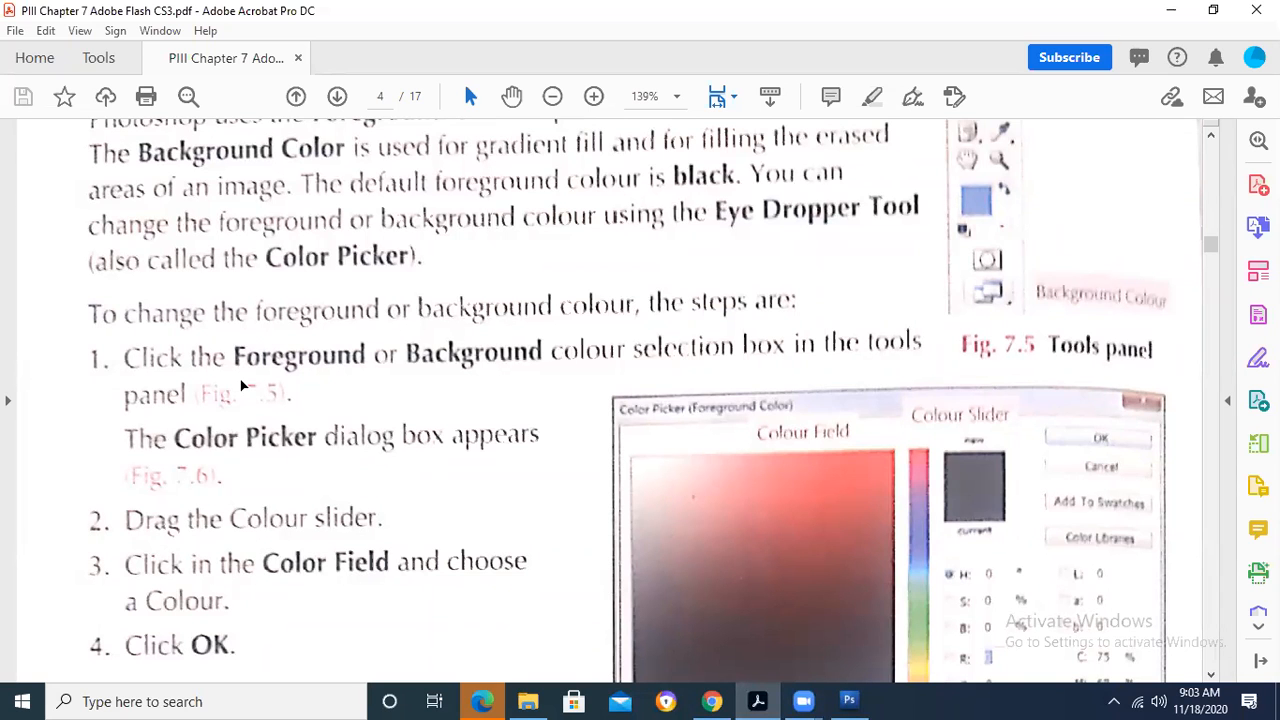
pyautogui.scroll(1, 240, 385)
pyautogui.scroll(-5, 240, 385)
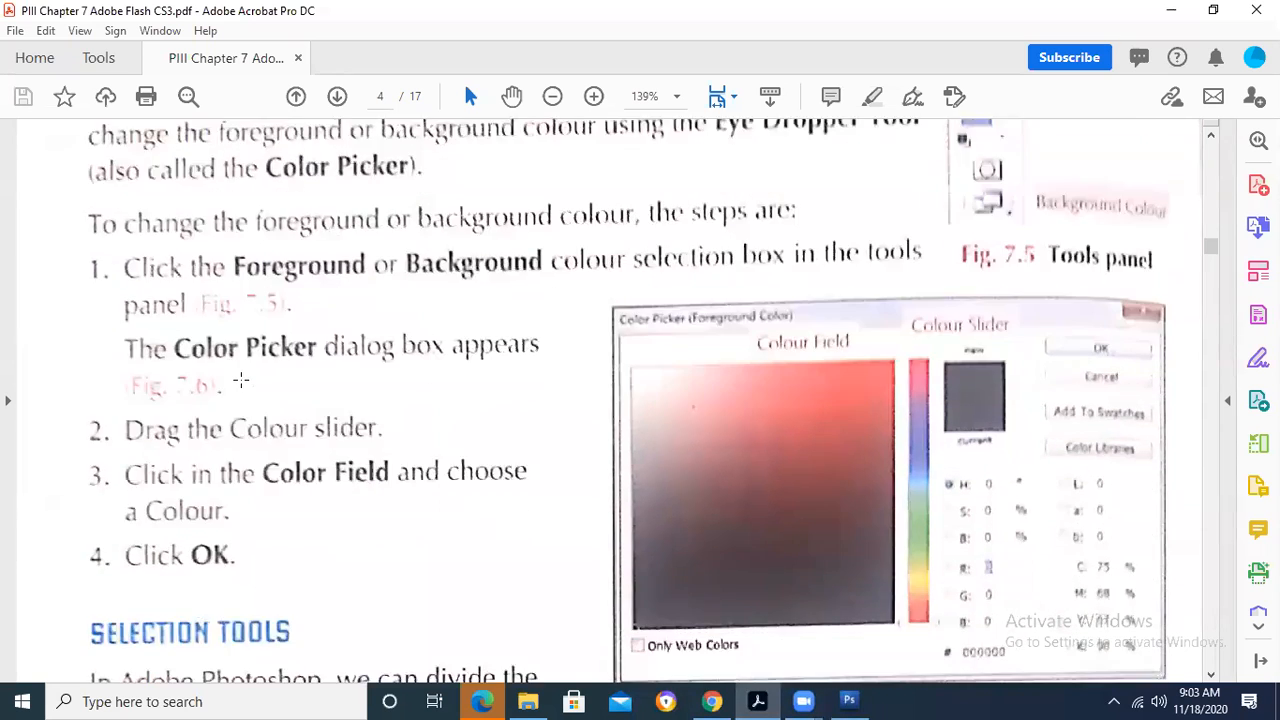
pyautogui.scroll(-5, 162, 381)
pyautogui.moveTo(66, 213); pyautogui.dragTo(354, 275)
pyautogui.click(559, 397)
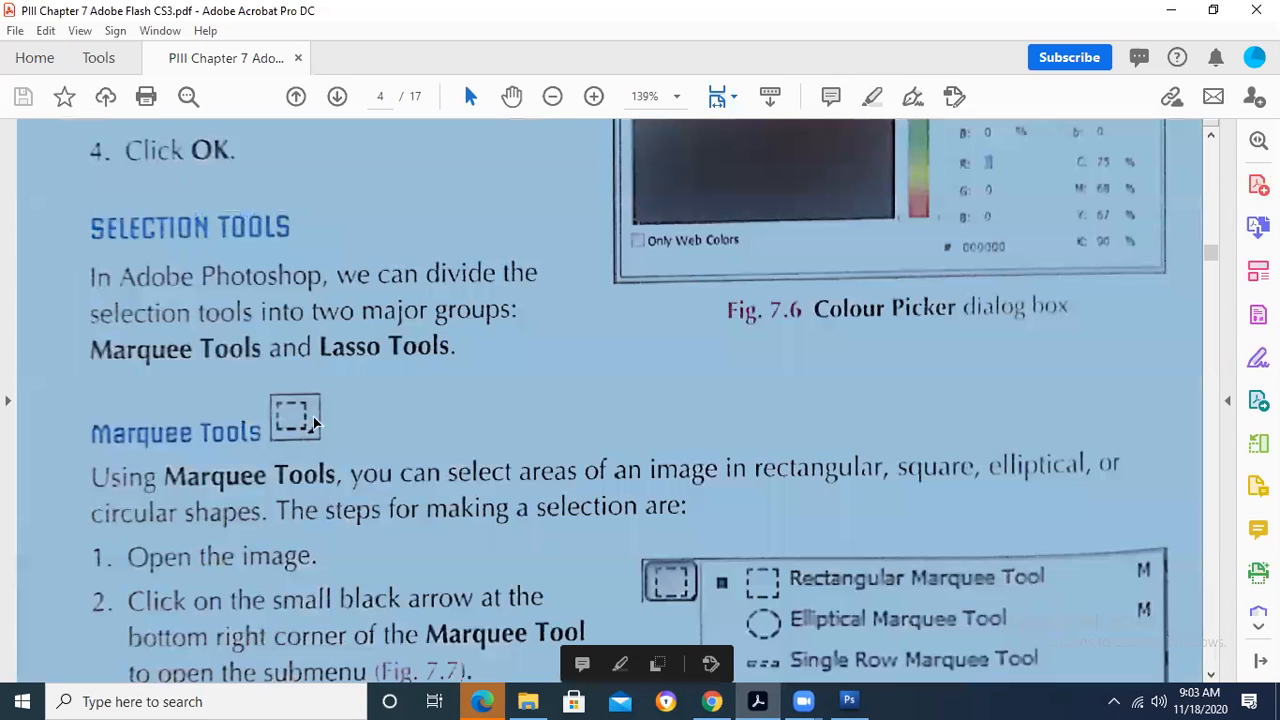
# - Skim the Marquee Tools and Lasso Tools sections of the PDF up to the Magic Wand Tool section
pyautogui.scroll(-1, 313, 423)
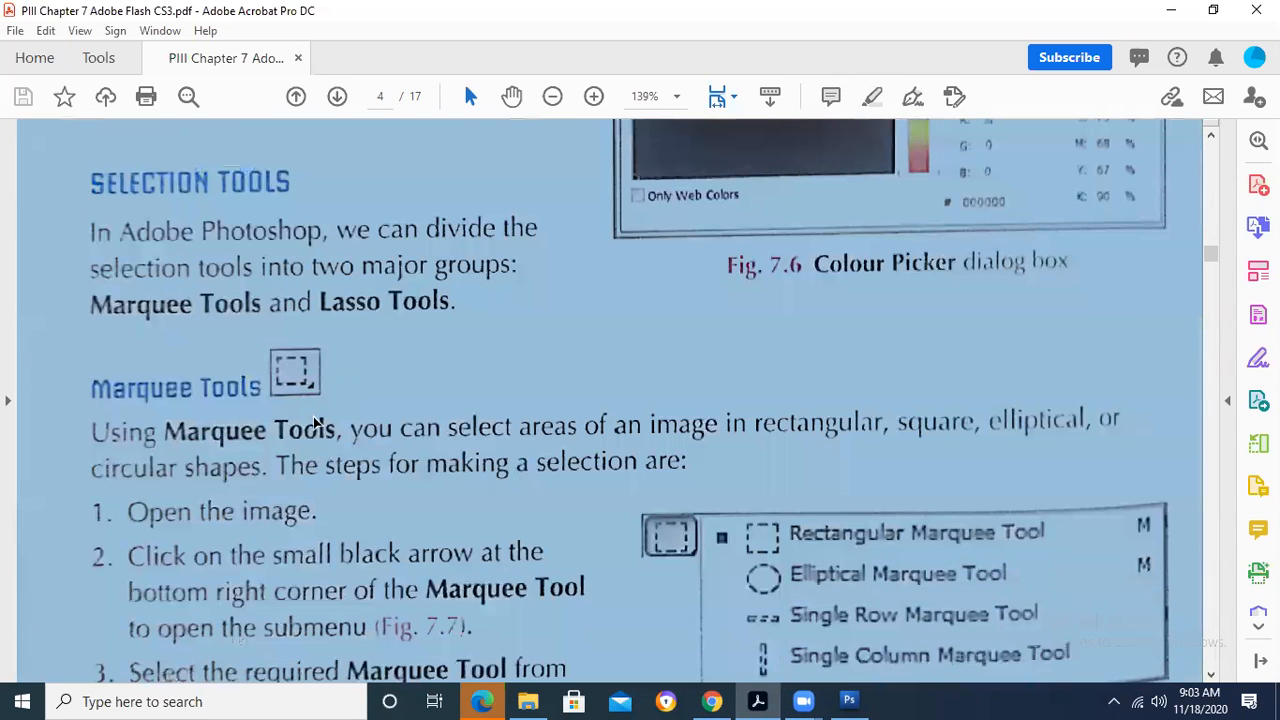
pyautogui.scroll(-5, 313, 423)
pyautogui.scroll(-13, 313, 423)
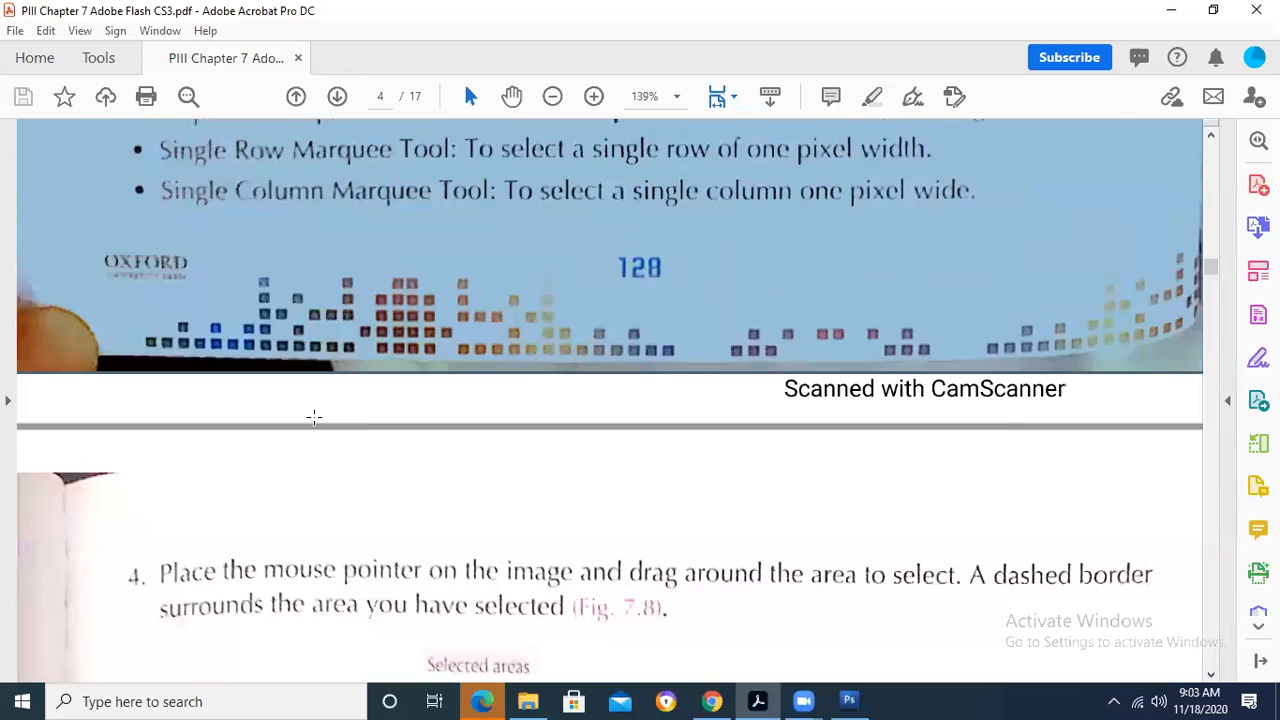
pyautogui.scroll(-10, 313, 418)
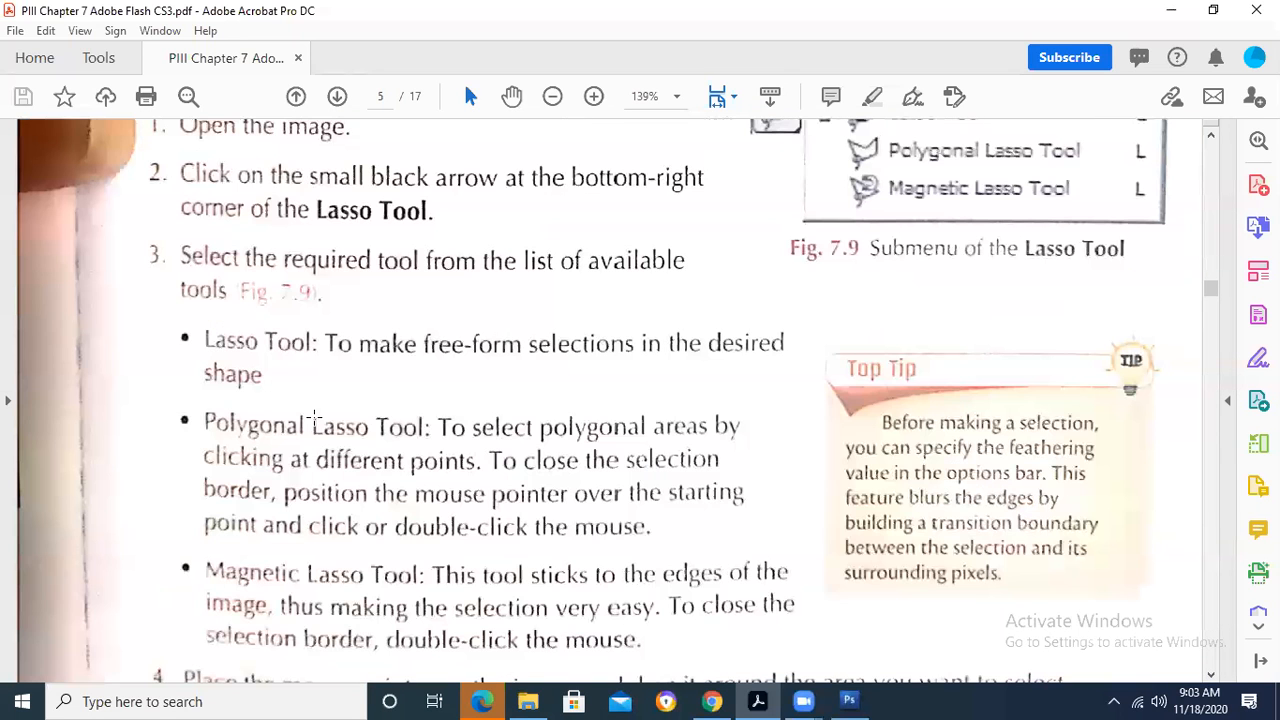
pyautogui.scroll(-17, 313, 418)
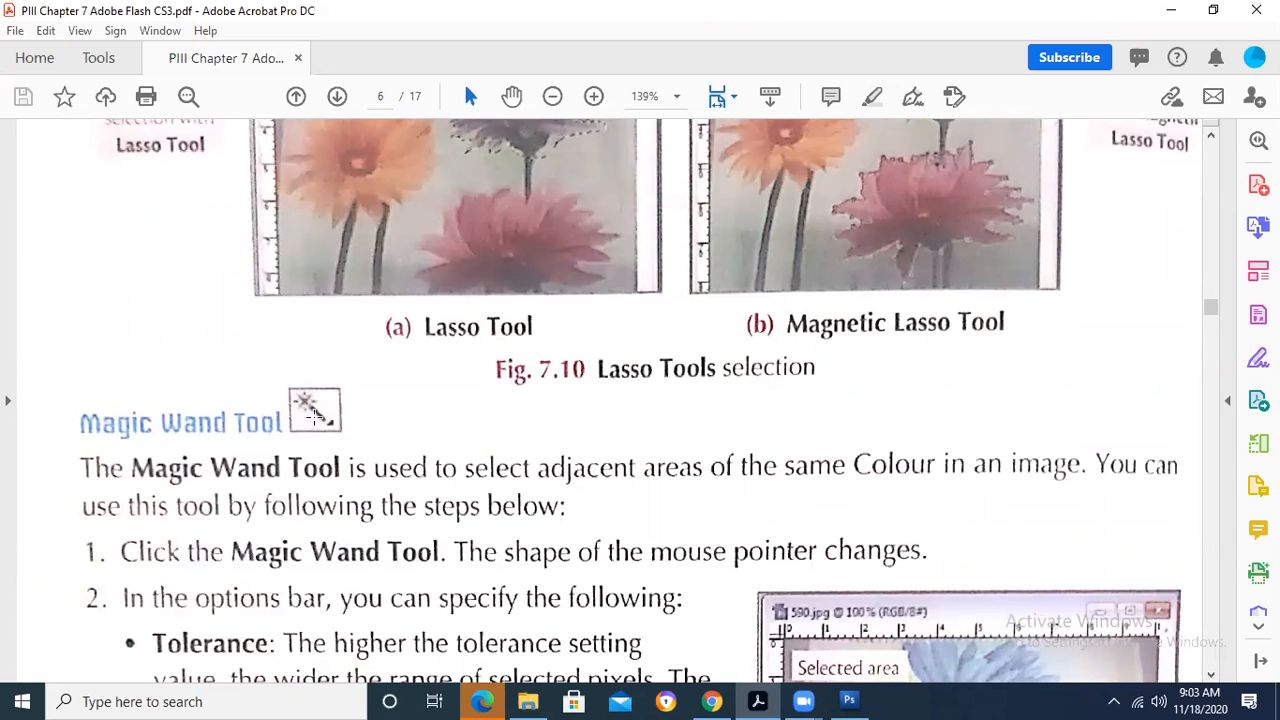
pyautogui.scroll(-2, 313, 418)
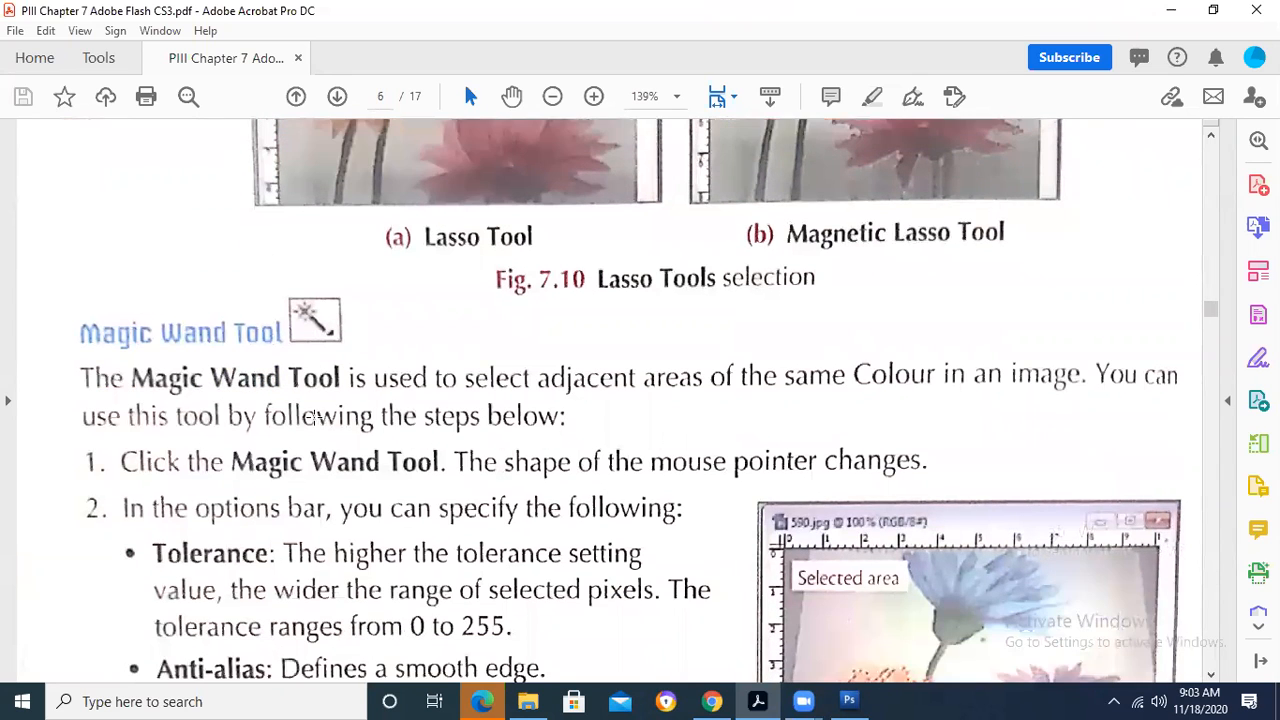
# - Mark the Magic Wand Tool explanation in the PDF and continue reading to Working with Images and Moving an Image
pyautogui.scroll(-3, 313, 418)
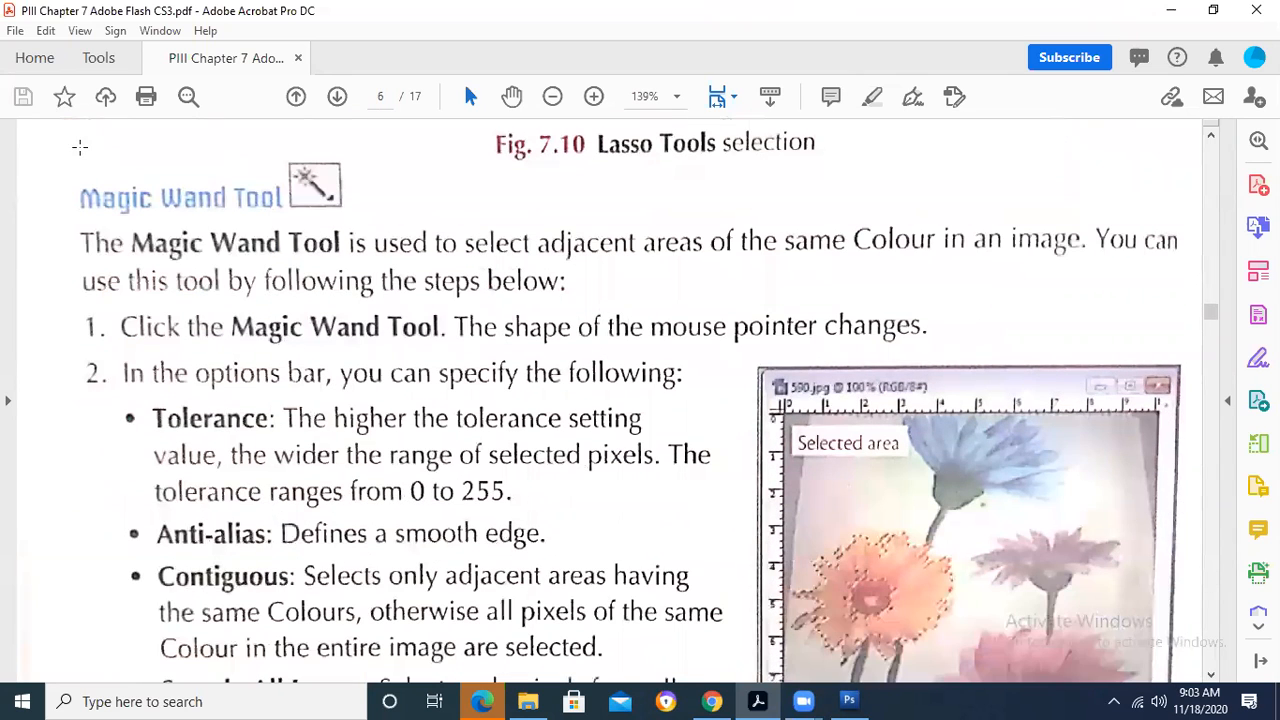
pyautogui.moveTo(57, 138); pyautogui.dragTo(356, 316)
pyautogui.moveTo(801, 622); pyautogui.dragTo(771, 624)
pyautogui.scroll(-7, 495, 440)
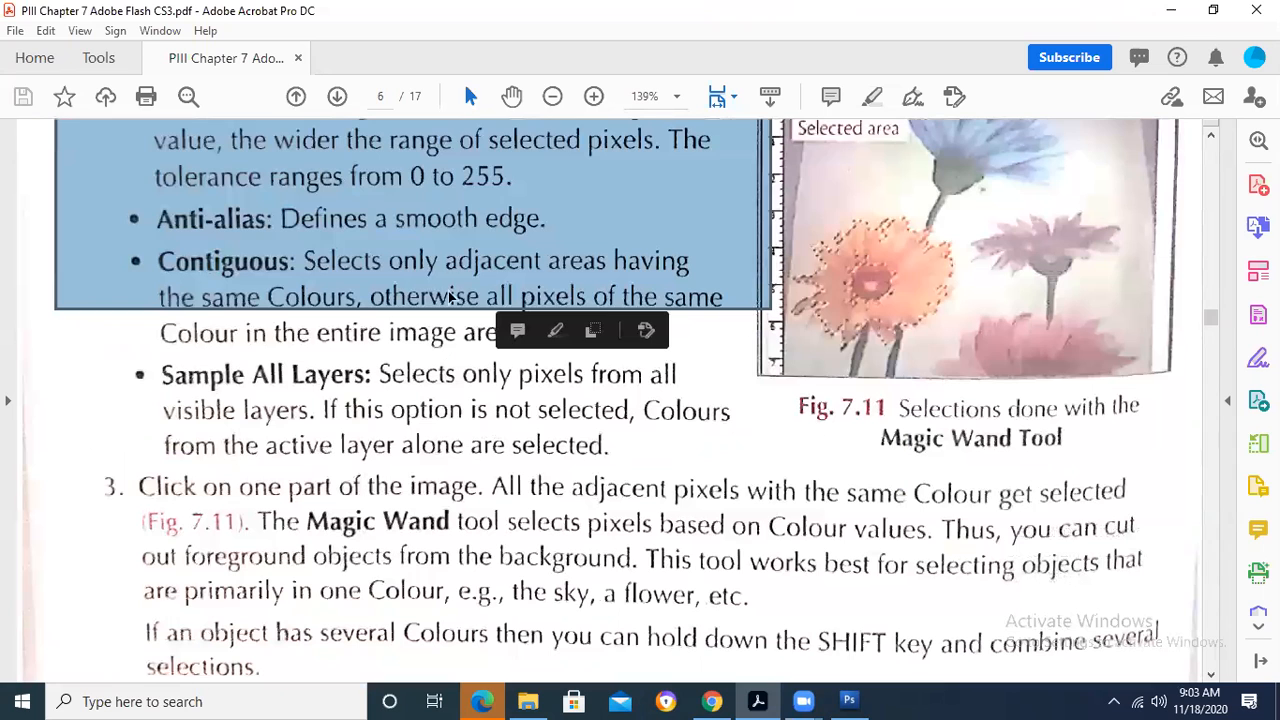
pyautogui.scroll(-12, 448, 276)
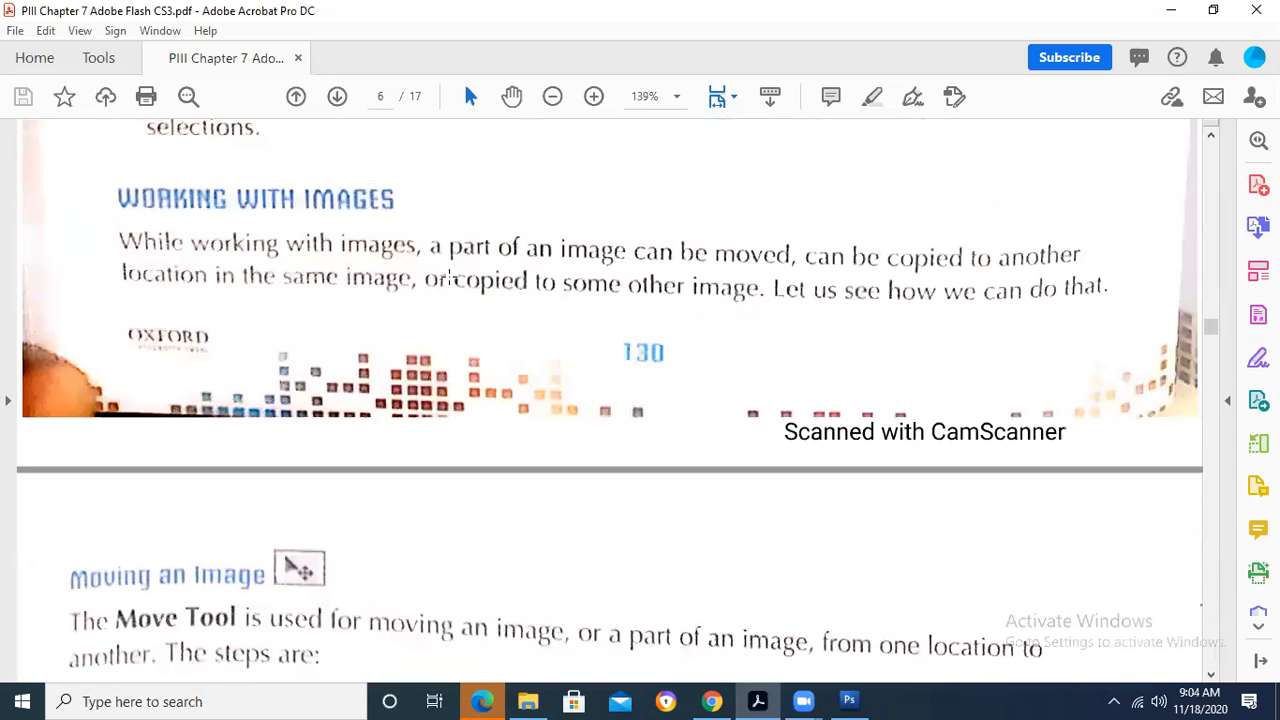
# - Read the Moving an Image steps and Figures 7.12 and 7.13 in the PDF, down to the Copying Images section
pyautogui.scroll(-8, 451, 279)
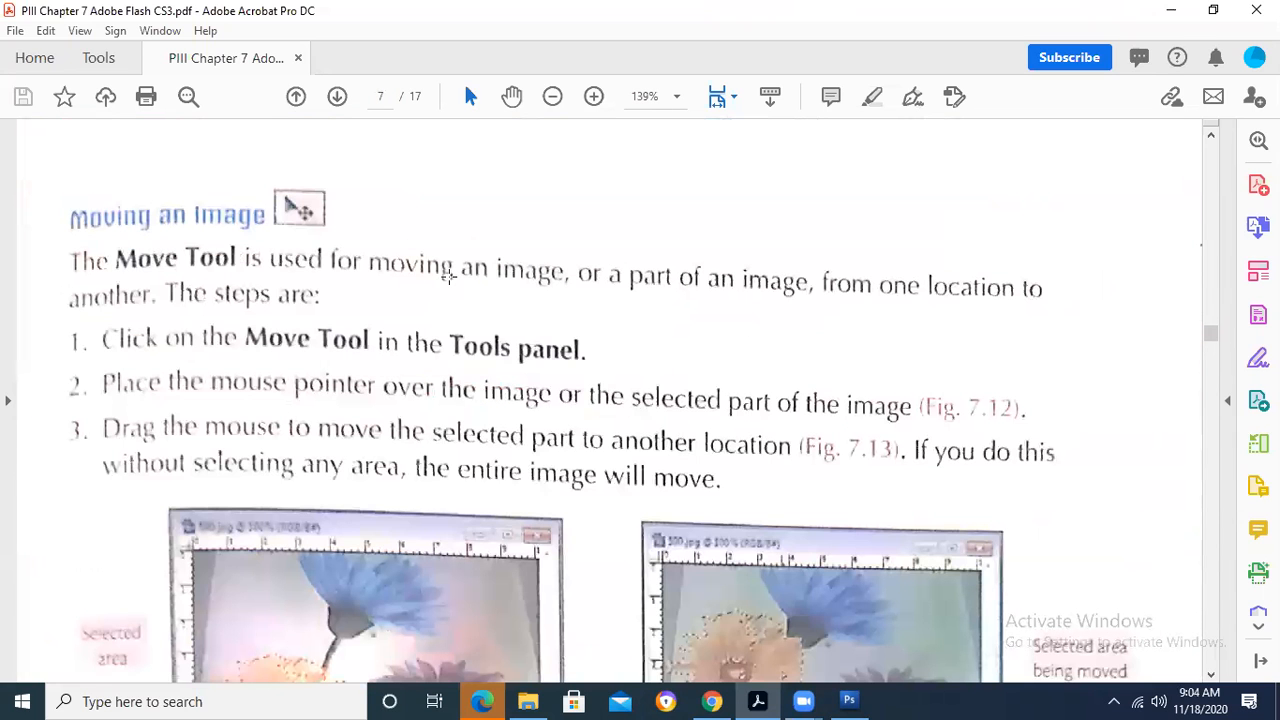
pyautogui.scroll(-4, 448, 276)
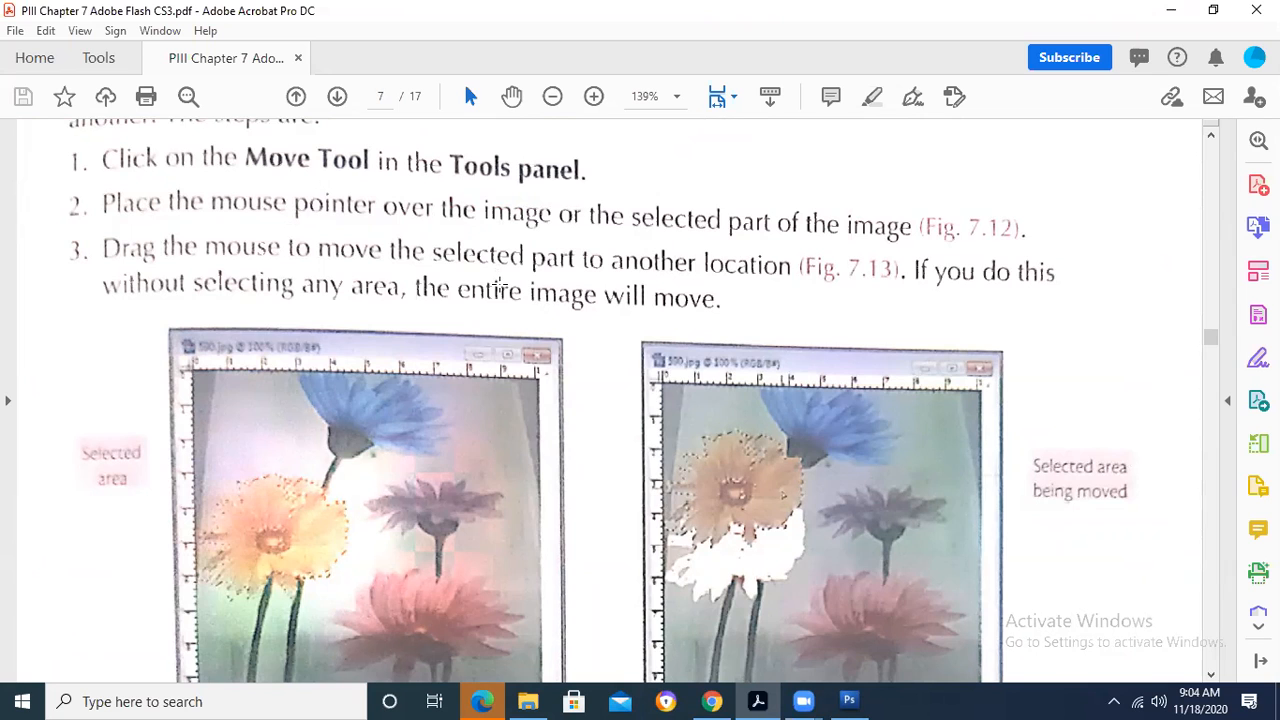
pyautogui.scroll(-7, 499, 285)
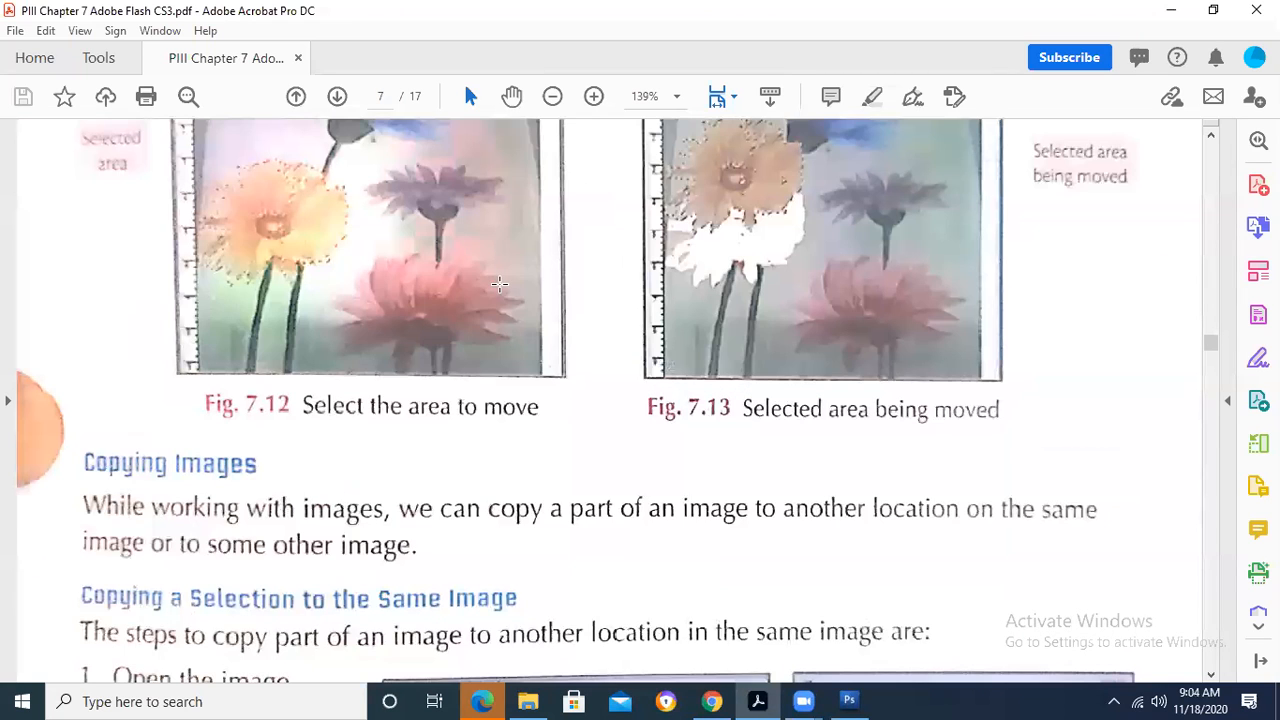
pyautogui.scroll(-4, 499, 284)
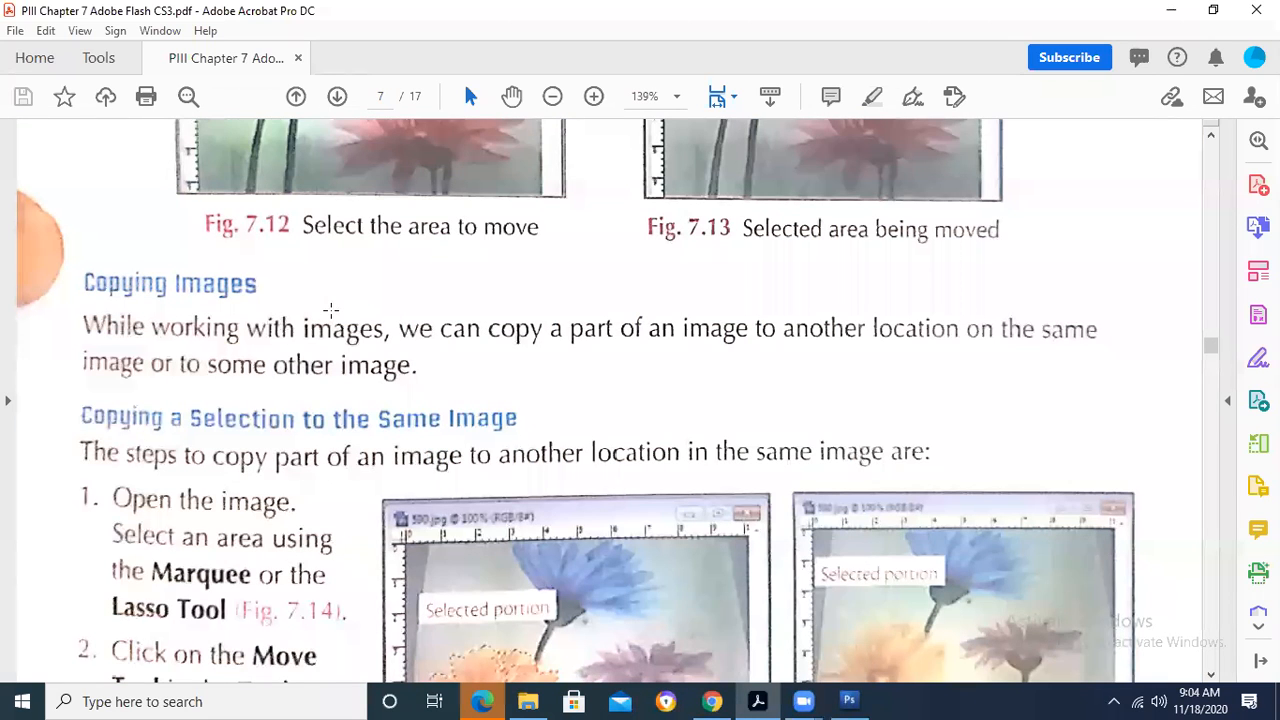
# - Read the Copying a Selection to the Same Image steps and mark the copied flower in Figure 7.15
pyautogui.scroll(-2, 331, 312)
pyautogui.scroll(-3, 331, 312)
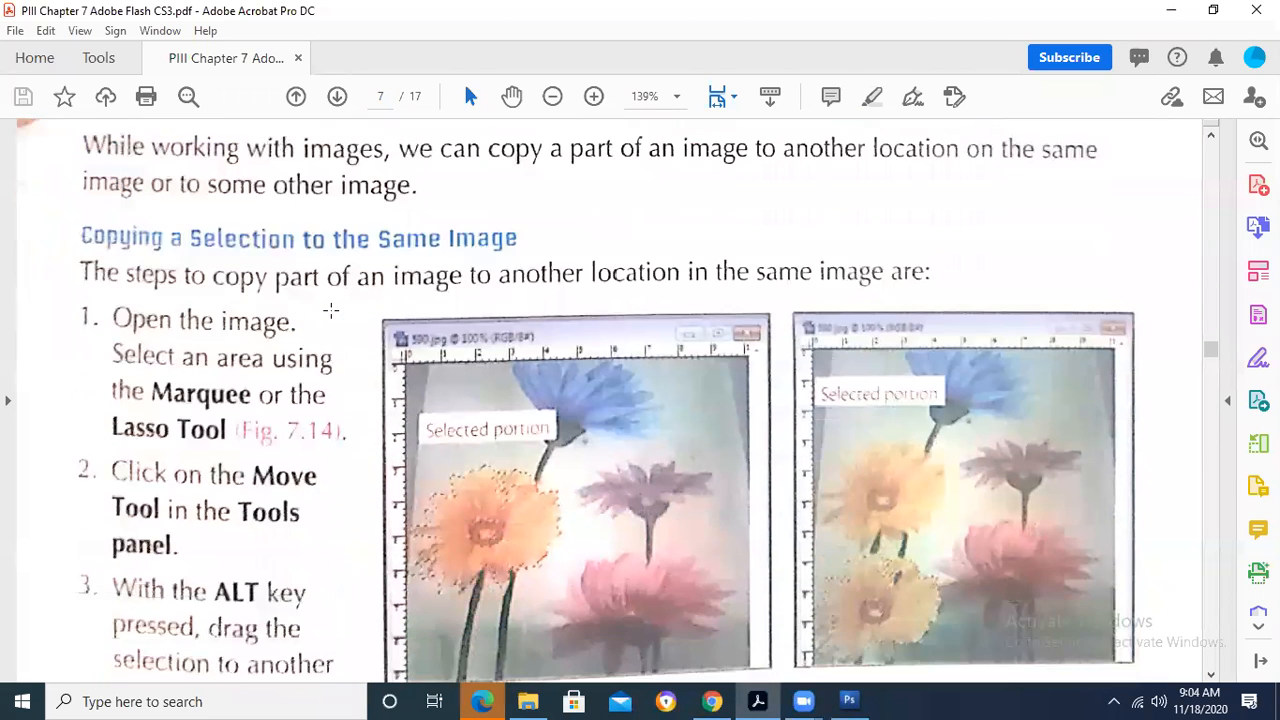
pyautogui.scroll(-1, 373, 455)
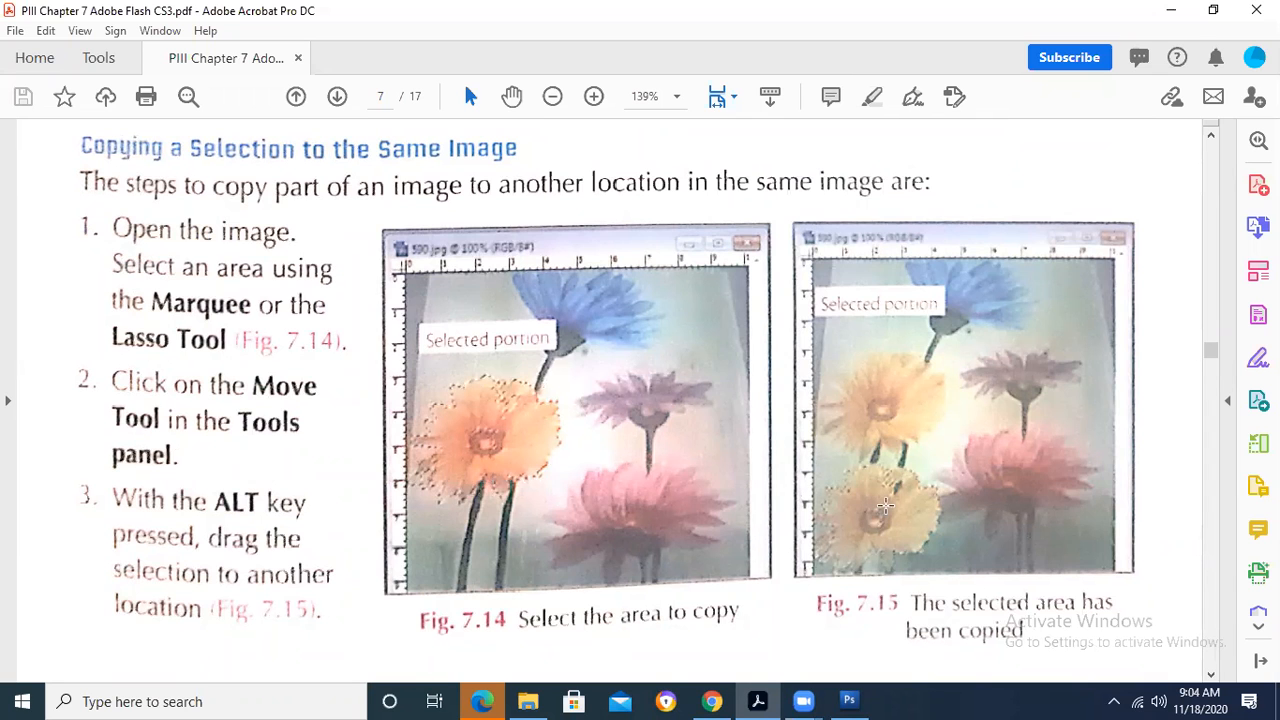
pyautogui.moveTo(845, 450); pyautogui.dragTo(985, 578)
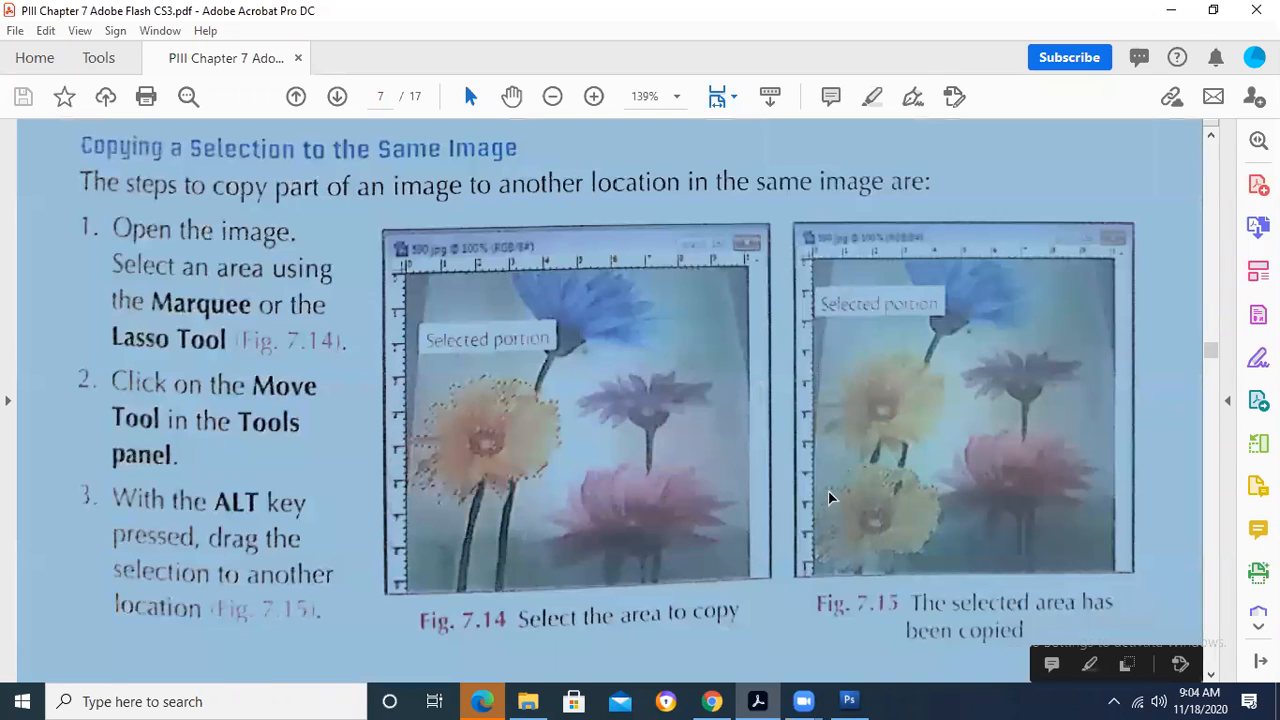
pyautogui.moveTo(796, 453); pyautogui.dragTo(935, 588)
pyautogui.click(812, 514)
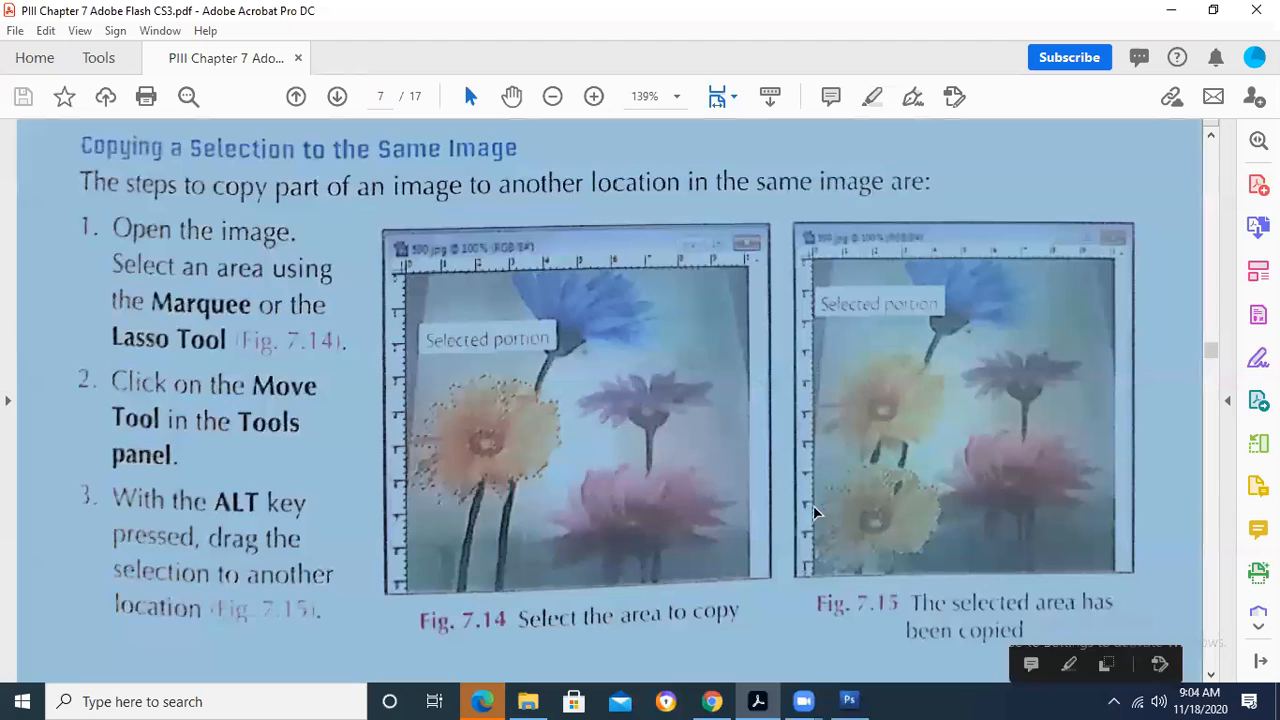
# - Continue to page 8 of the PDF and read the Copying a Selection to Another Image steps above Practice Time
pyautogui.scroll(-3, 450, 449)
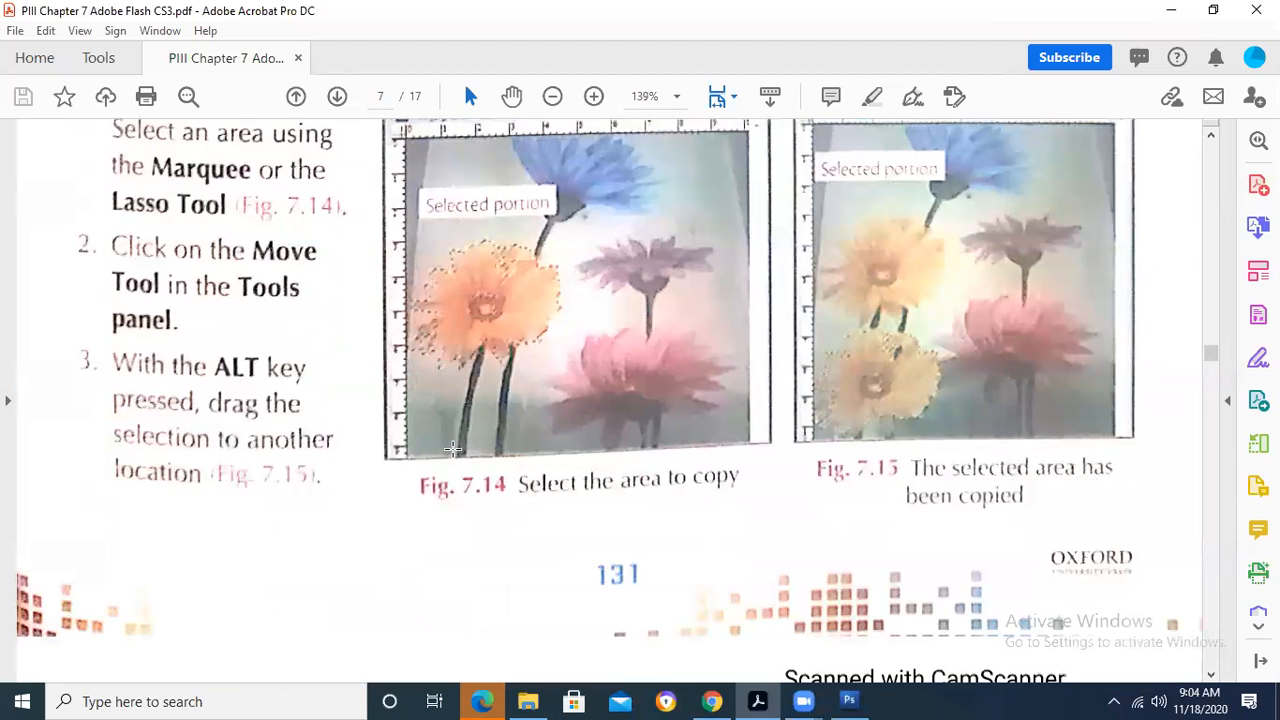
pyautogui.scroll(-4, 452, 449)
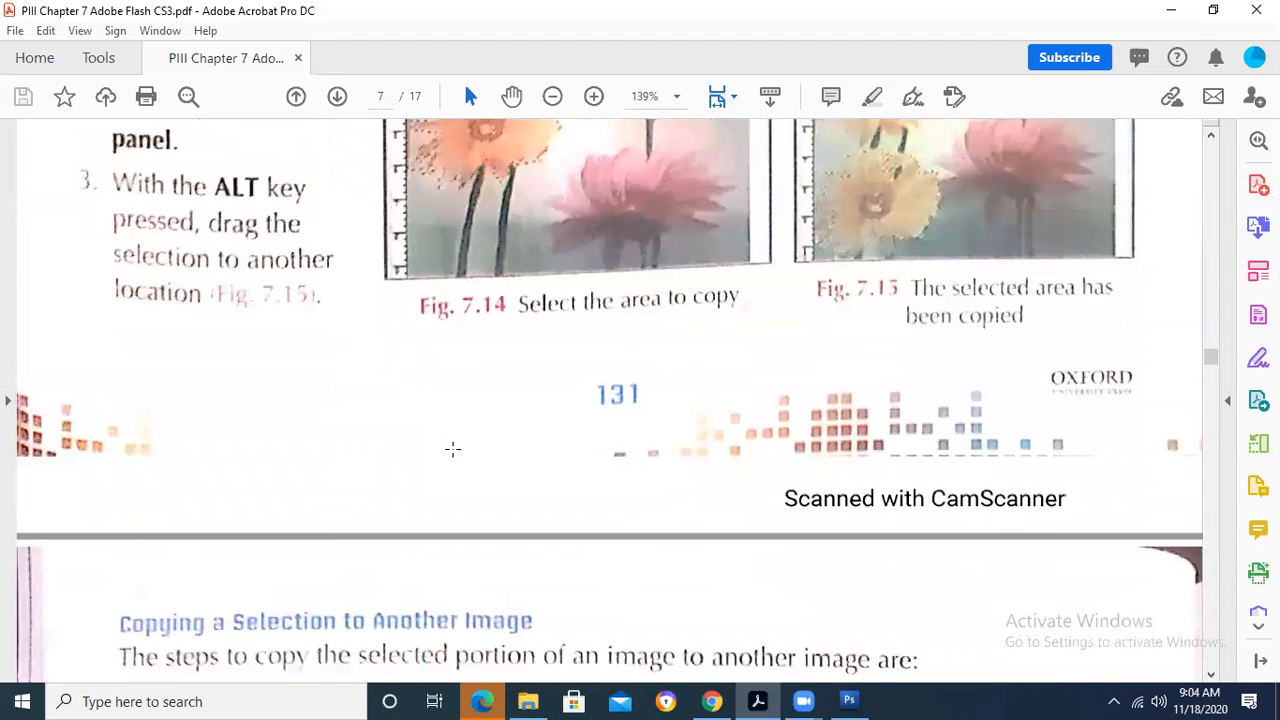
pyautogui.scroll(-2, 452, 449)
pyautogui.scroll(-4, 452, 449)
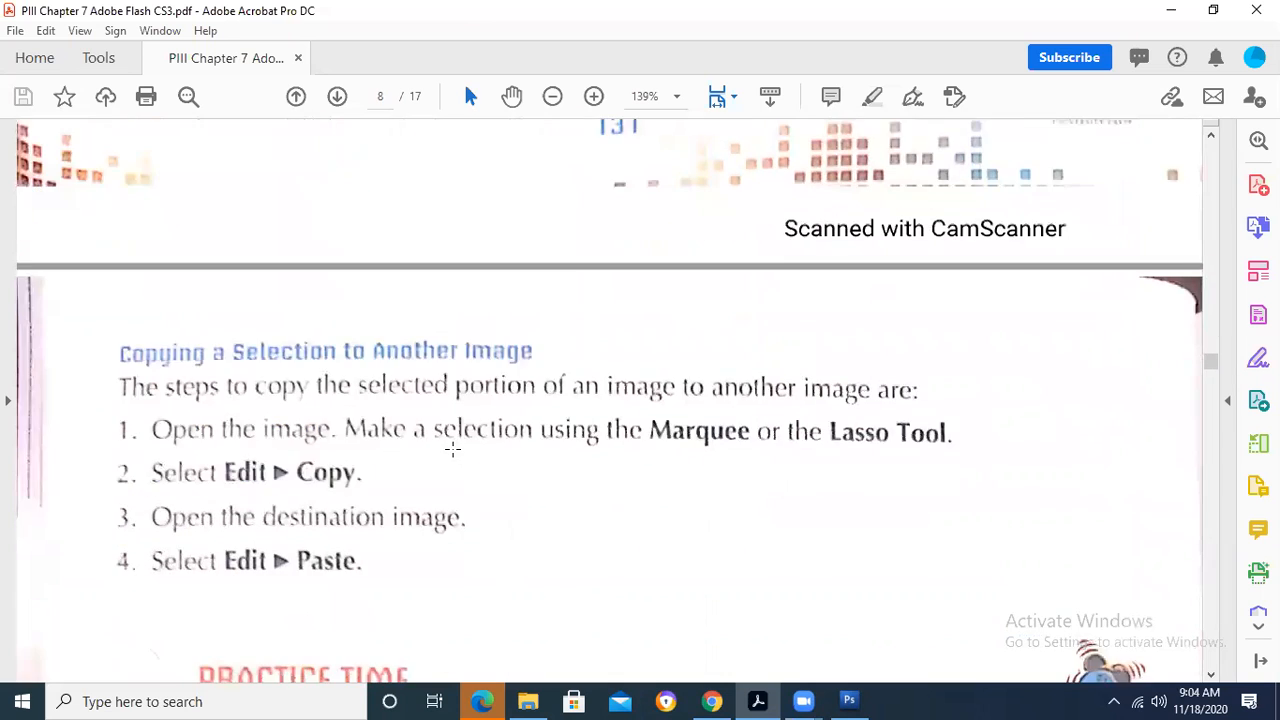
pyautogui.scroll(-4, 452, 449)
pyautogui.scroll(-1, 462, 458)
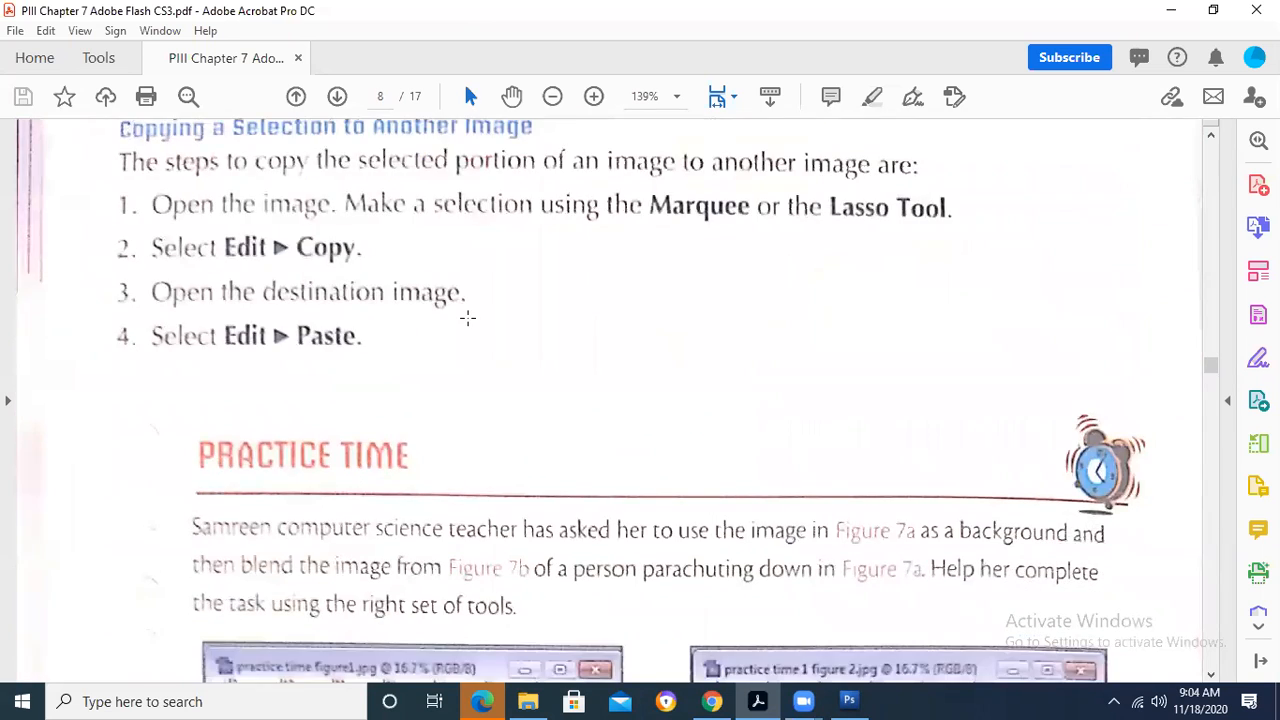
pyautogui.scroll(2, 466, 317)
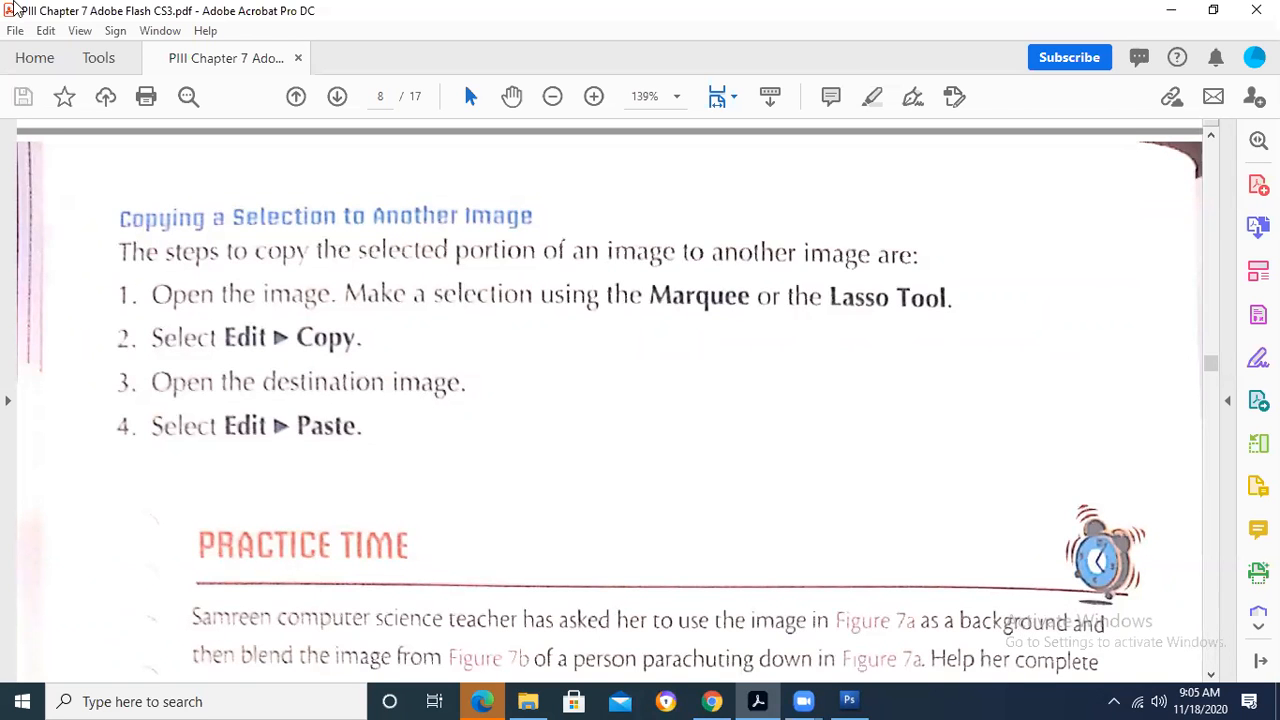
# - Read past the Practice Time figures 7a and 7b to the Cropping an Image steps on page 9 of the PDF
pyautogui.scroll(-5, 290, 405)
pyautogui.scroll(-10, 323, 392)
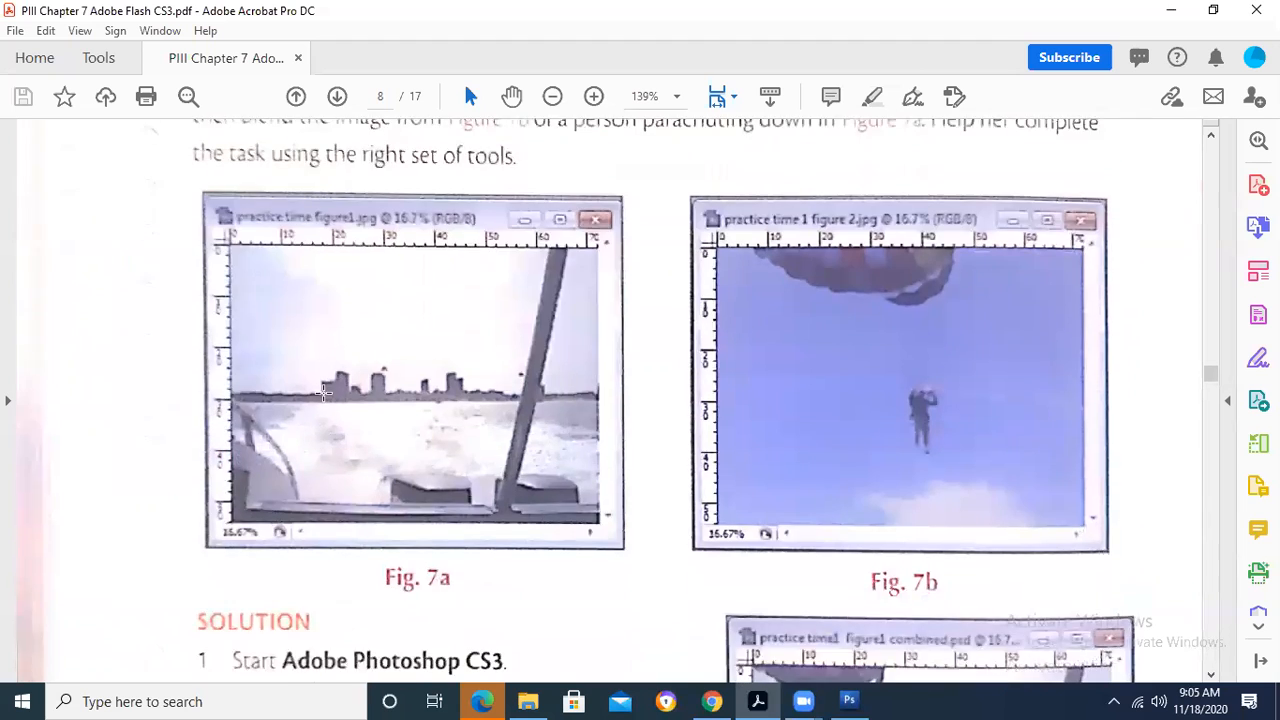
pyautogui.scroll(-12, 323, 392)
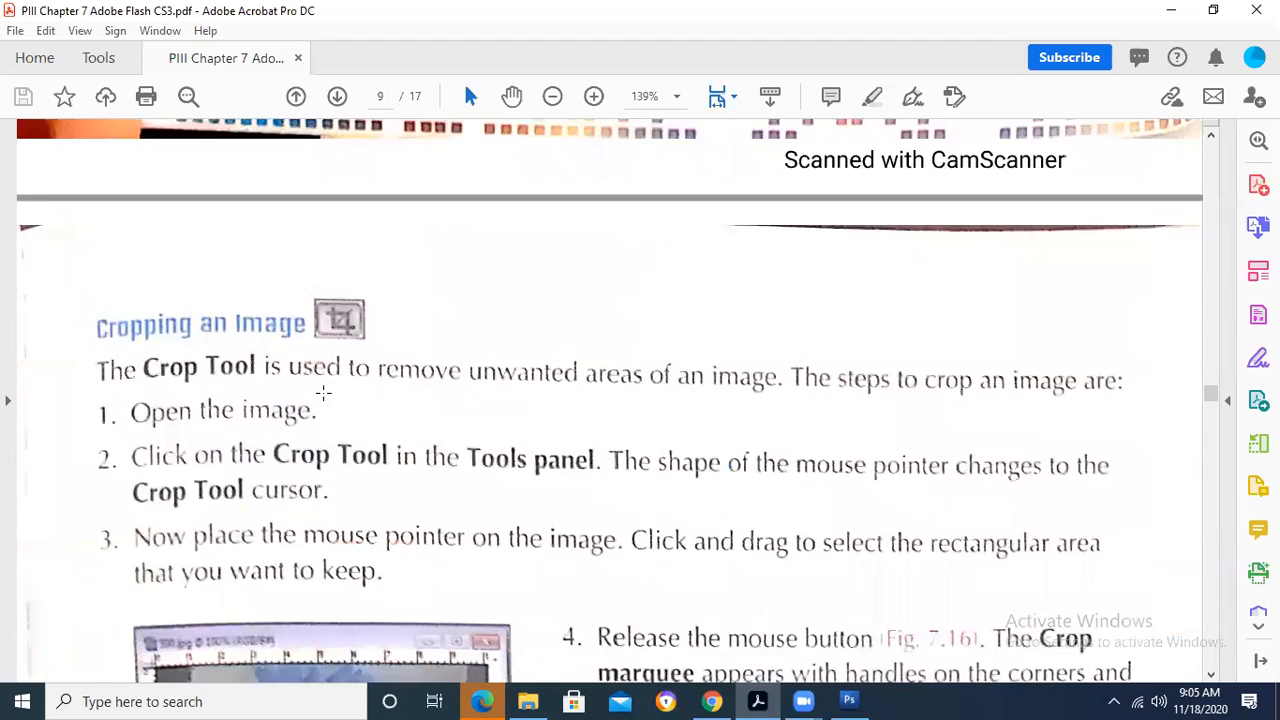
pyautogui.scroll(-3, 323, 392)
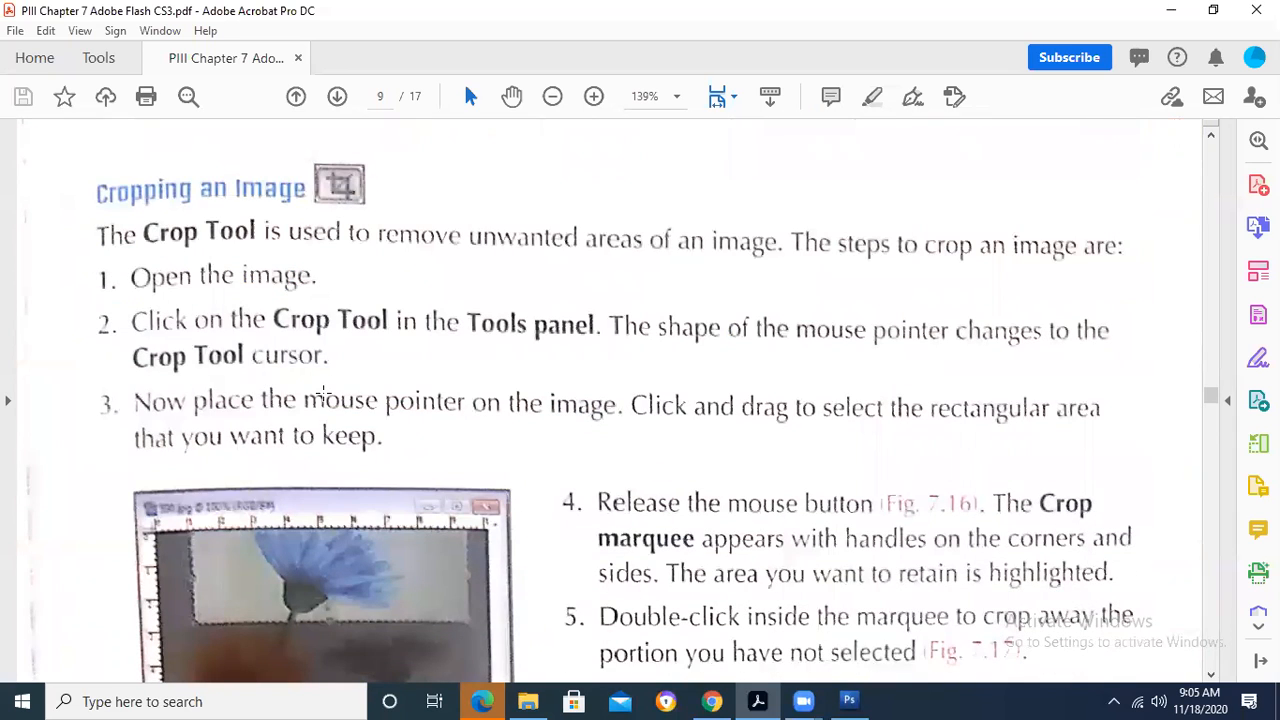
# - Review the remaining cropping steps with Figures 7.16 and 7.17, down to the Painting Tools introduction
pyautogui.scroll(-5, 323, 392)
pyautogui.scroll(2, 323, 394)
pyautogui.scroll(-12, 323, 392)
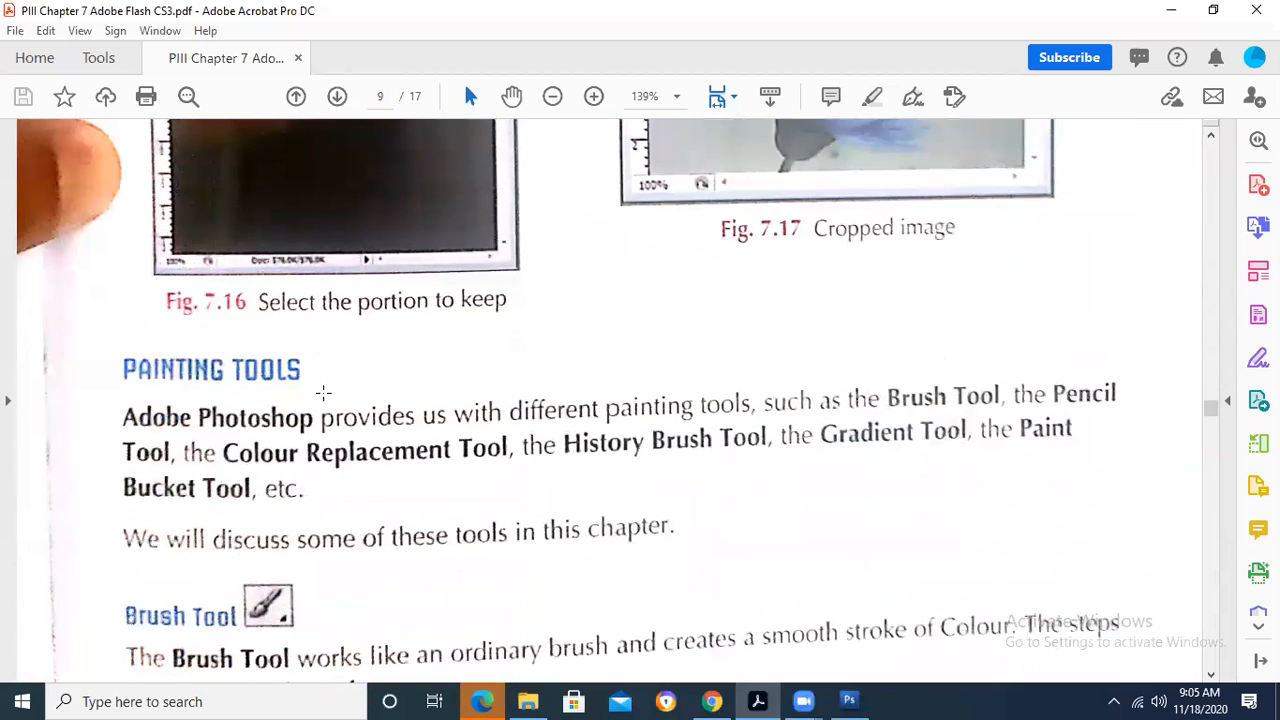
pyautogui.scroll(2, 323, 392)
pyautogui.scroll(-2, 323, 392)
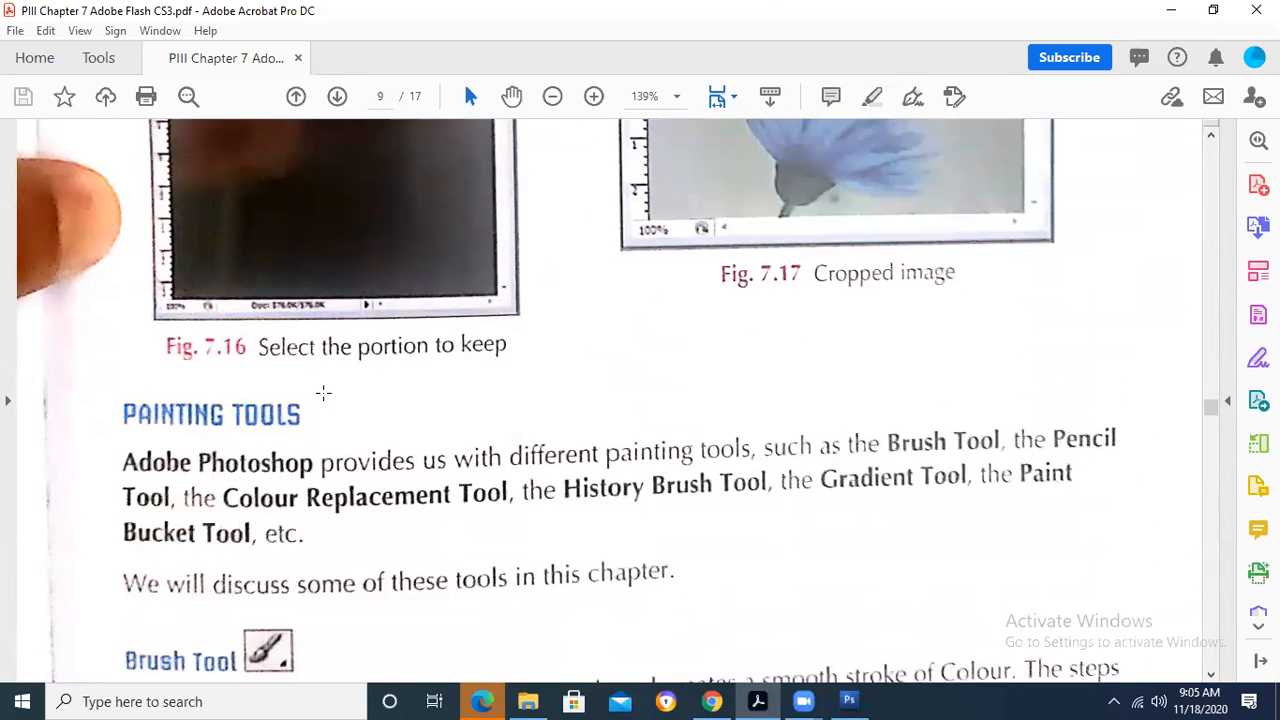
# - Read the Painting Tools paragraph and mark the Brush Tool explanation with its first three steps on page 9
pyautogui.scroll(-5, 323, 392)
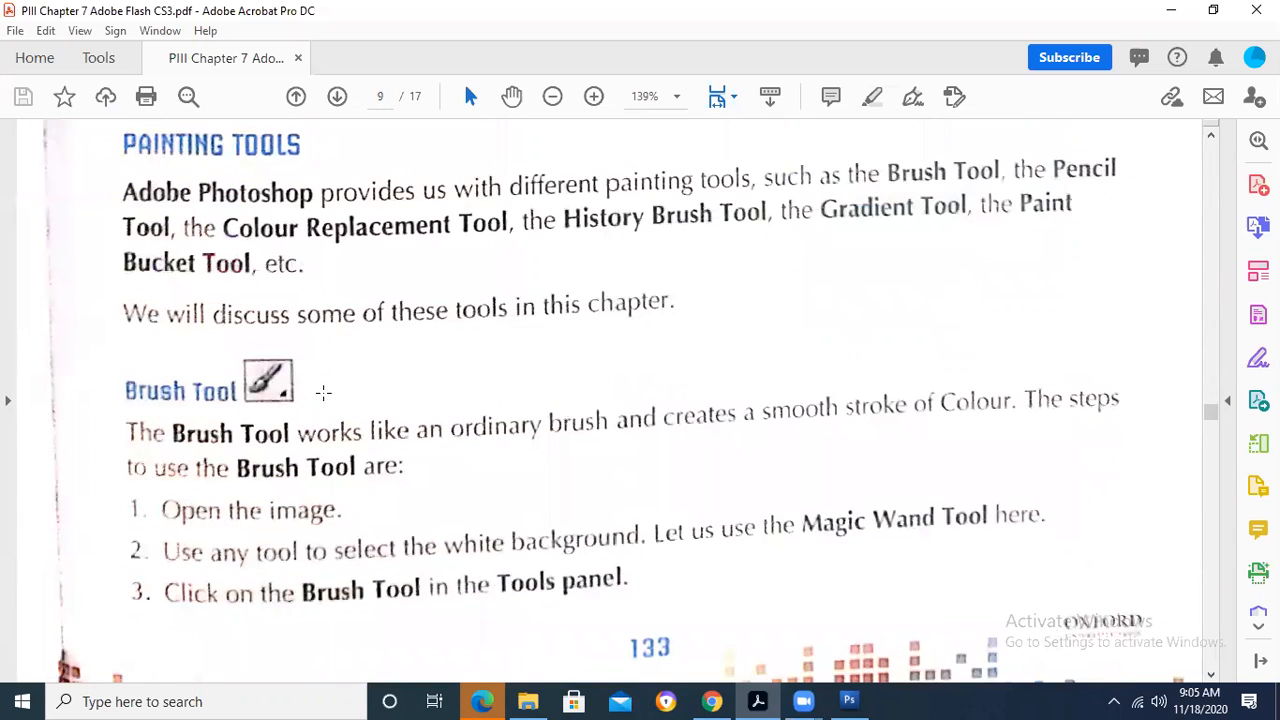
pyautogui.scroll(-3, 323, 392)
pyautogui.moveTo(120, 198)
pyautogui.mouseDown()
pyautogui.moveTo(240, 330)
pyautogui.moveTo(1122, 467)
pyautogui.mouseUp()
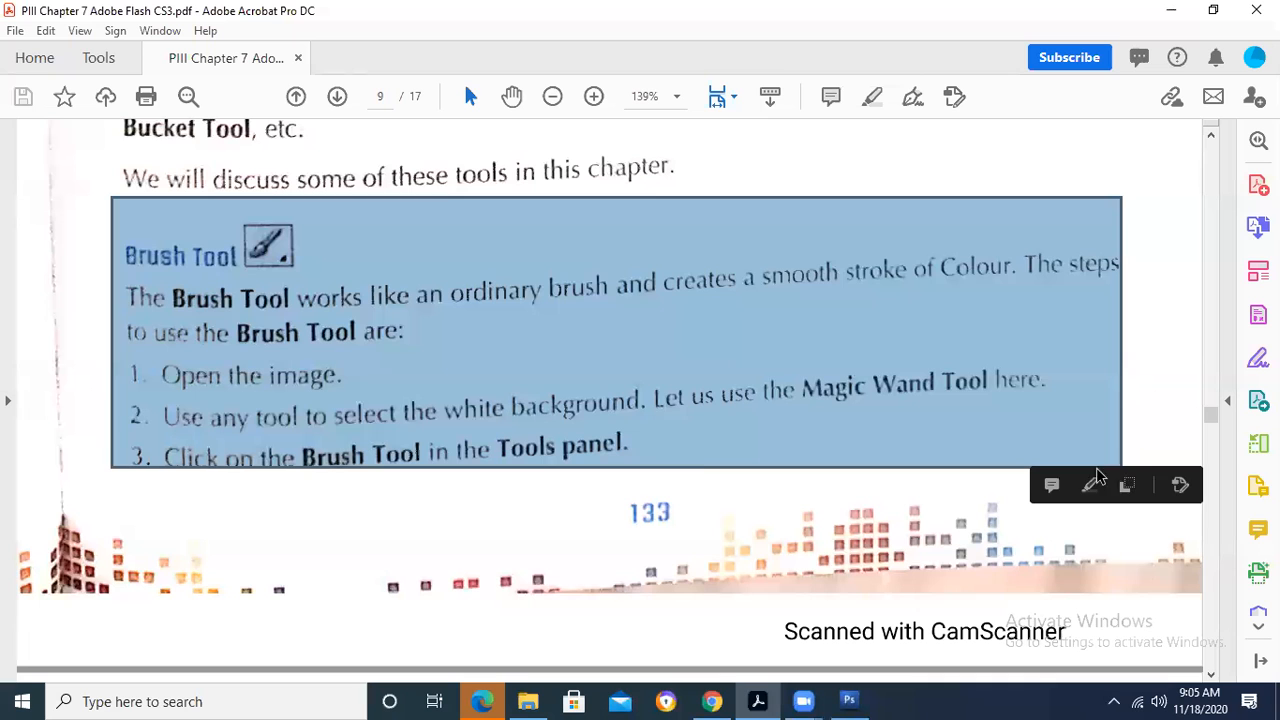
pyautogui.click(543, 407)
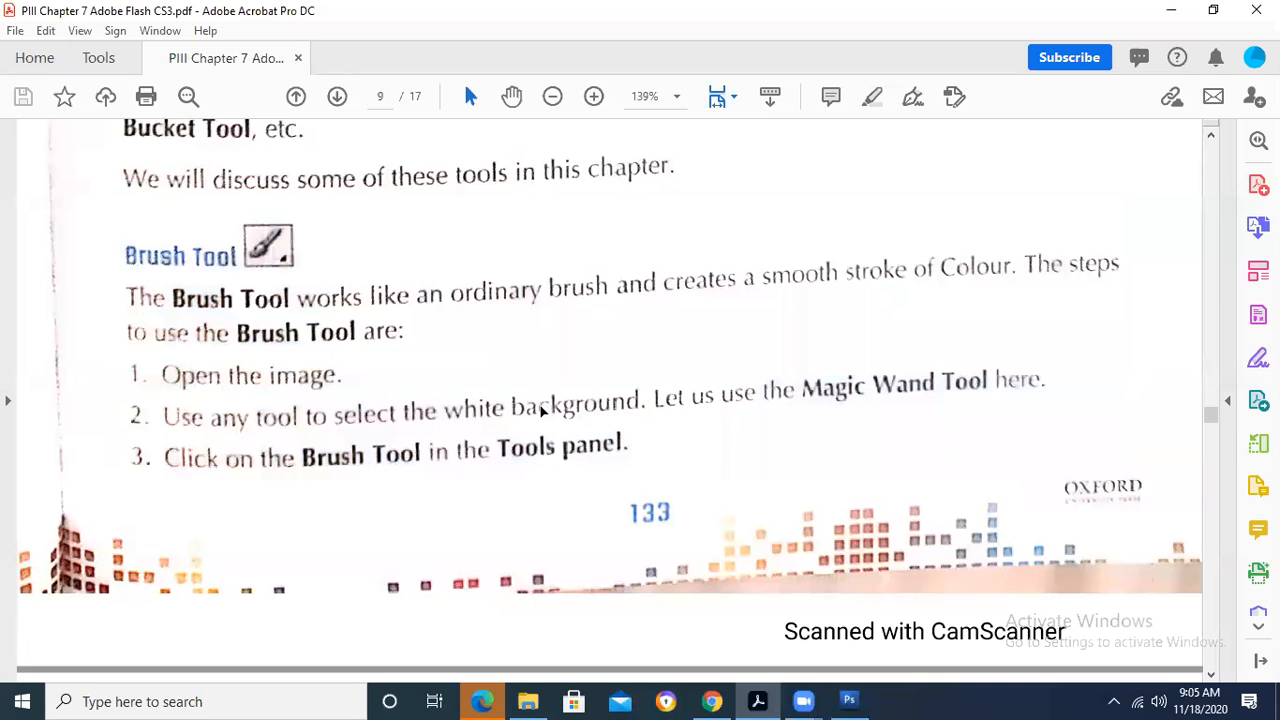
pyautogui.scroll(-1, 540, 406)
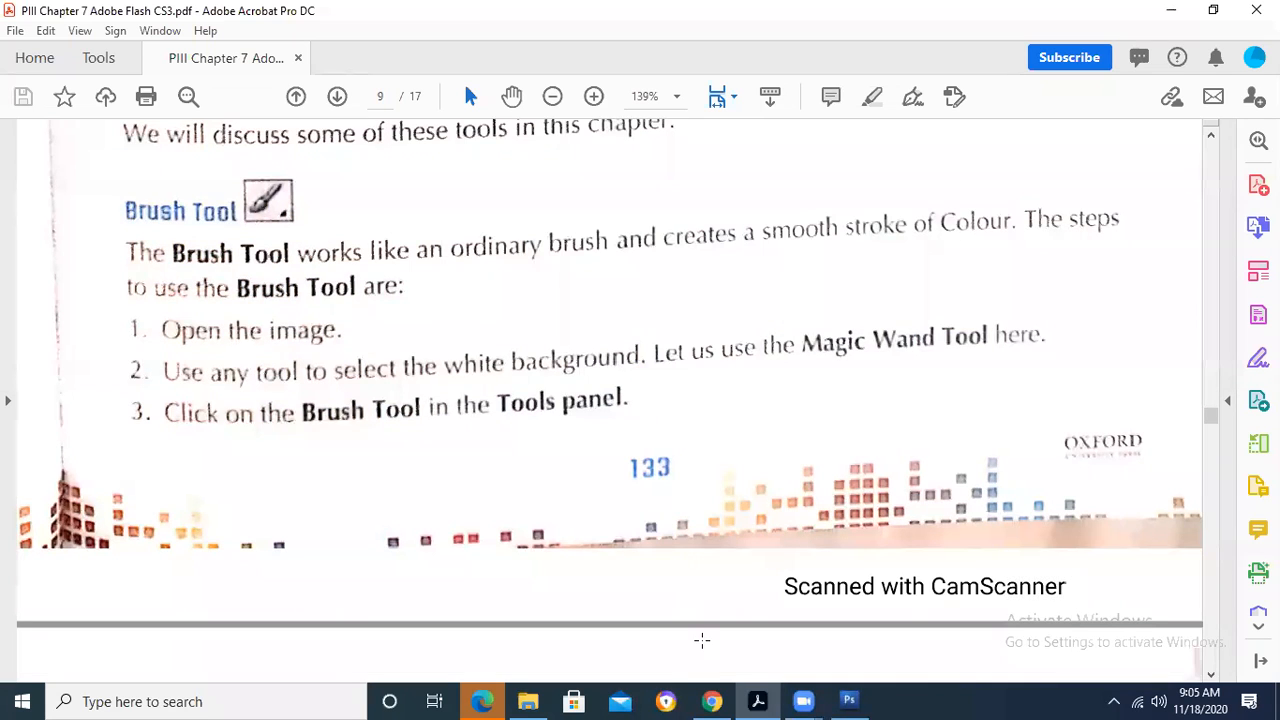
# - Switch to Photoshop and look for the Brush Tool among the history brush, slice, healing brush and gradient tool groups
pyautogui.click(846, 700)
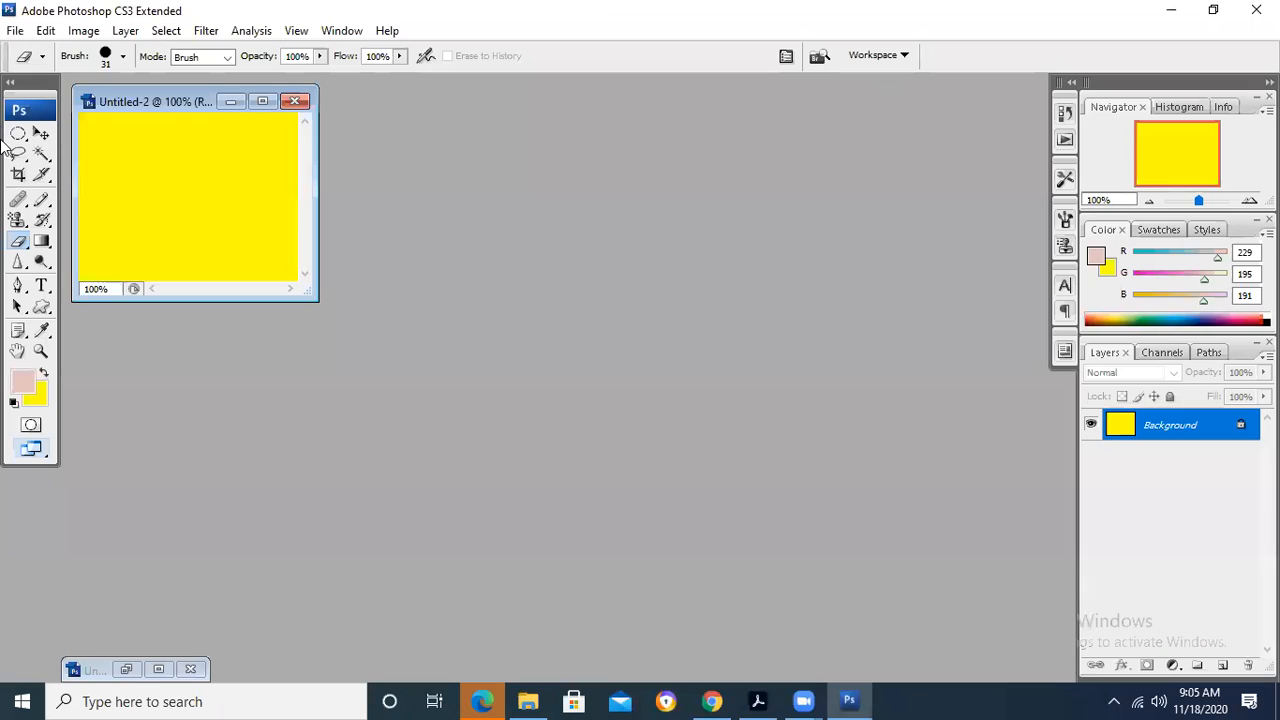
pyautogui.click(44, 222)
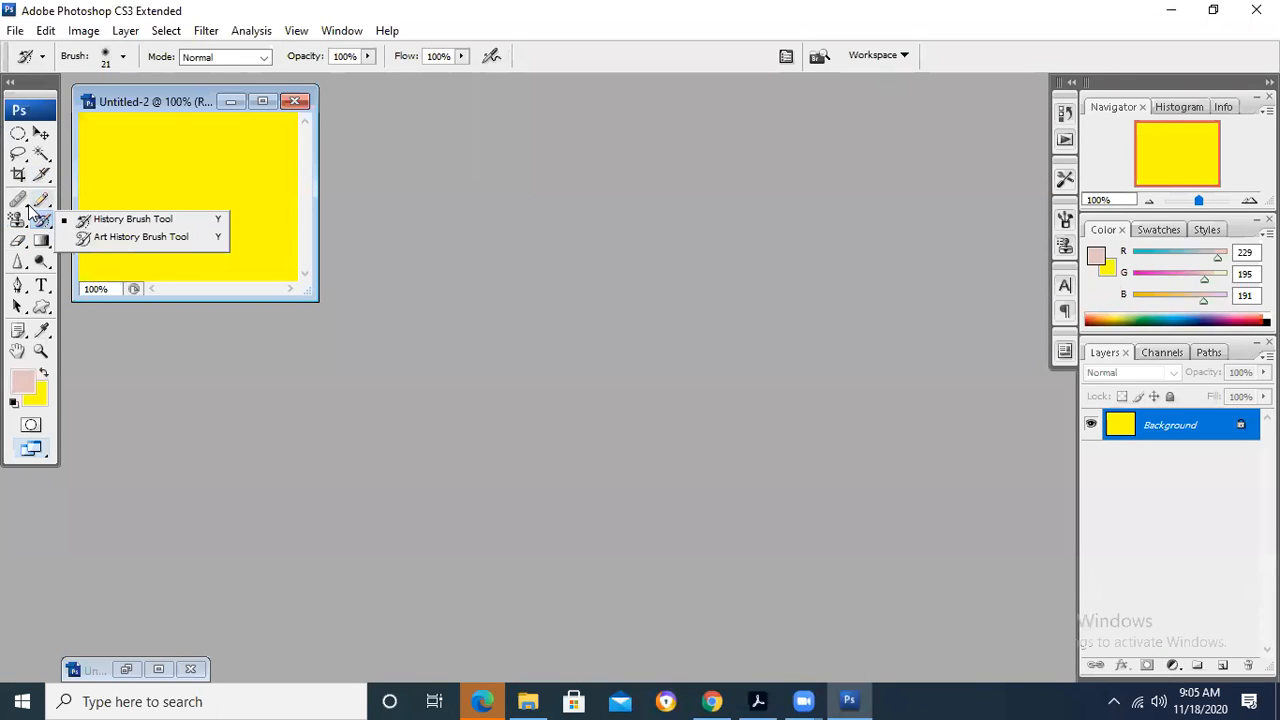
pyautogui.click(44, 175)
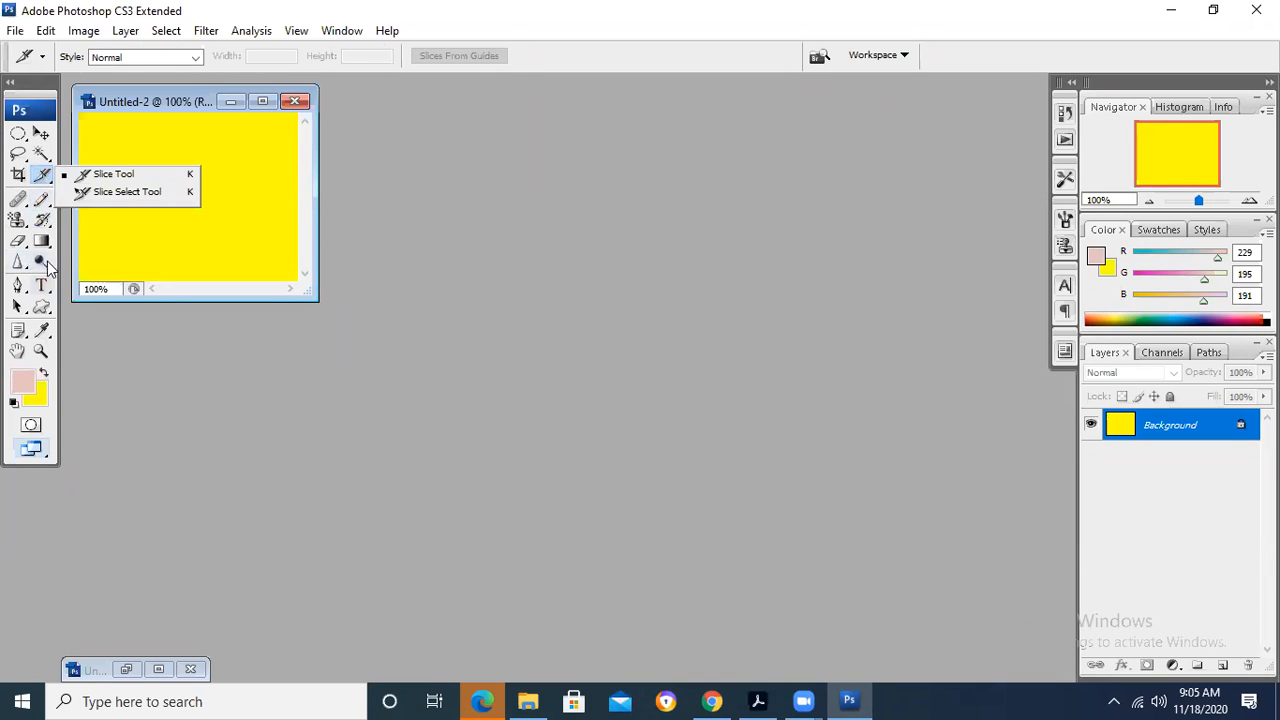
pyautogui.click(18, 199)
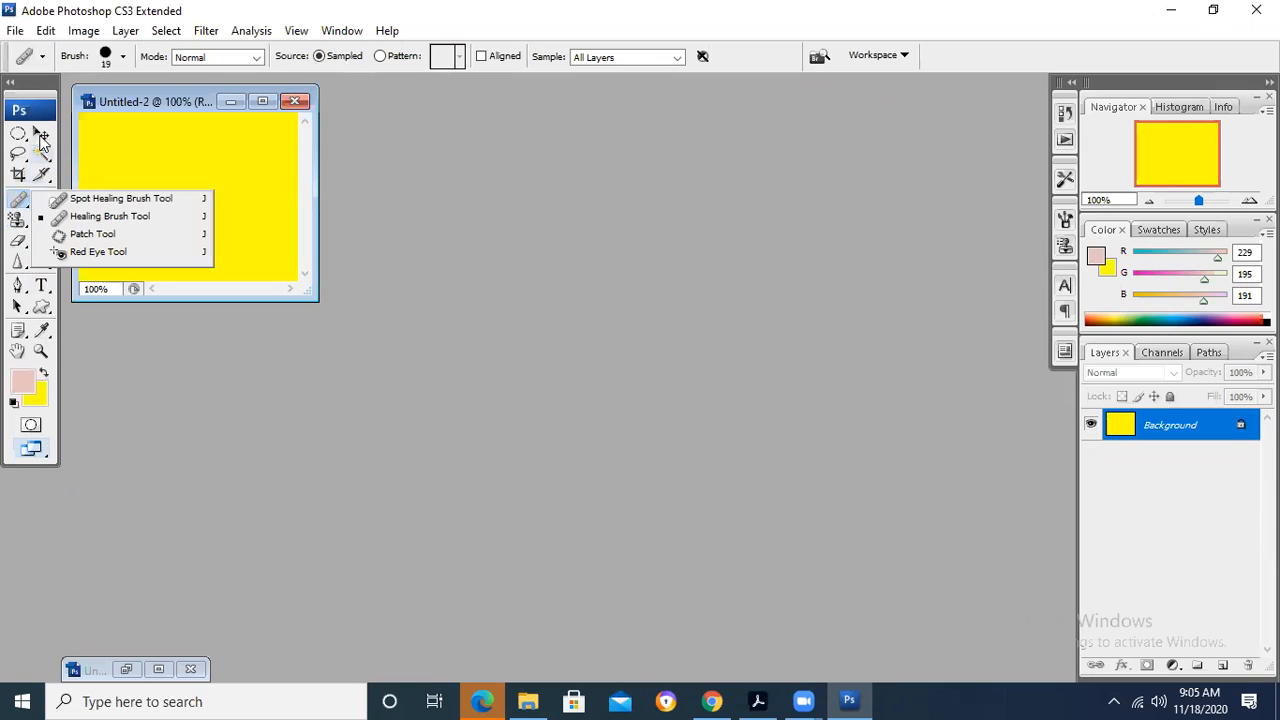
pyautogui.click(46, 173)
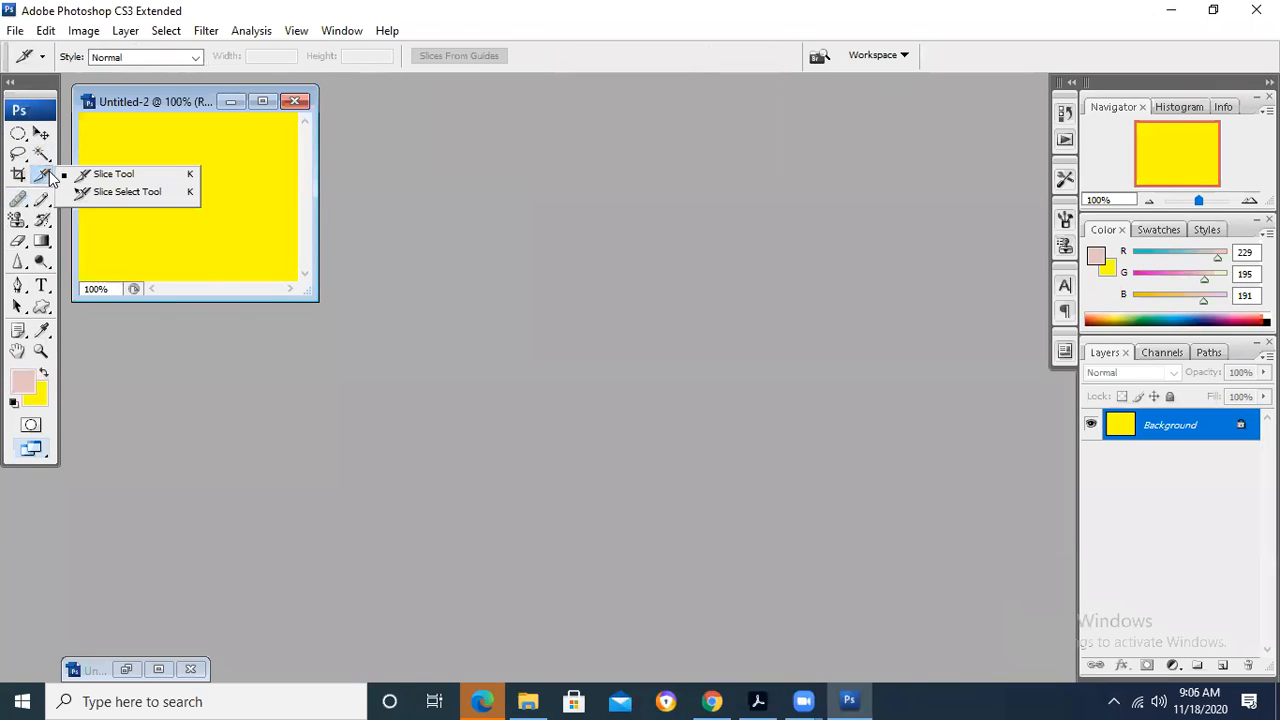
pyautogui.click(85, 359)
pyautogui.click(43, 221)
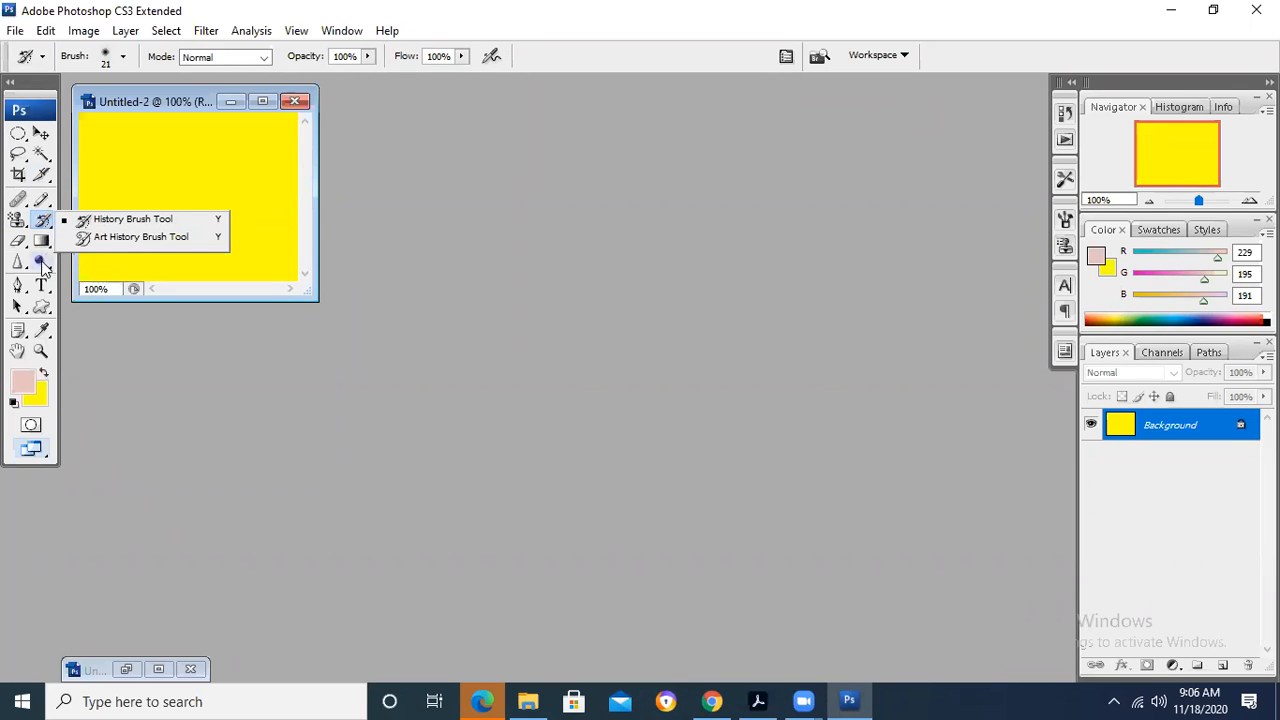
pyautogui.click(42, 246)
pyautogui.click(42, 242)
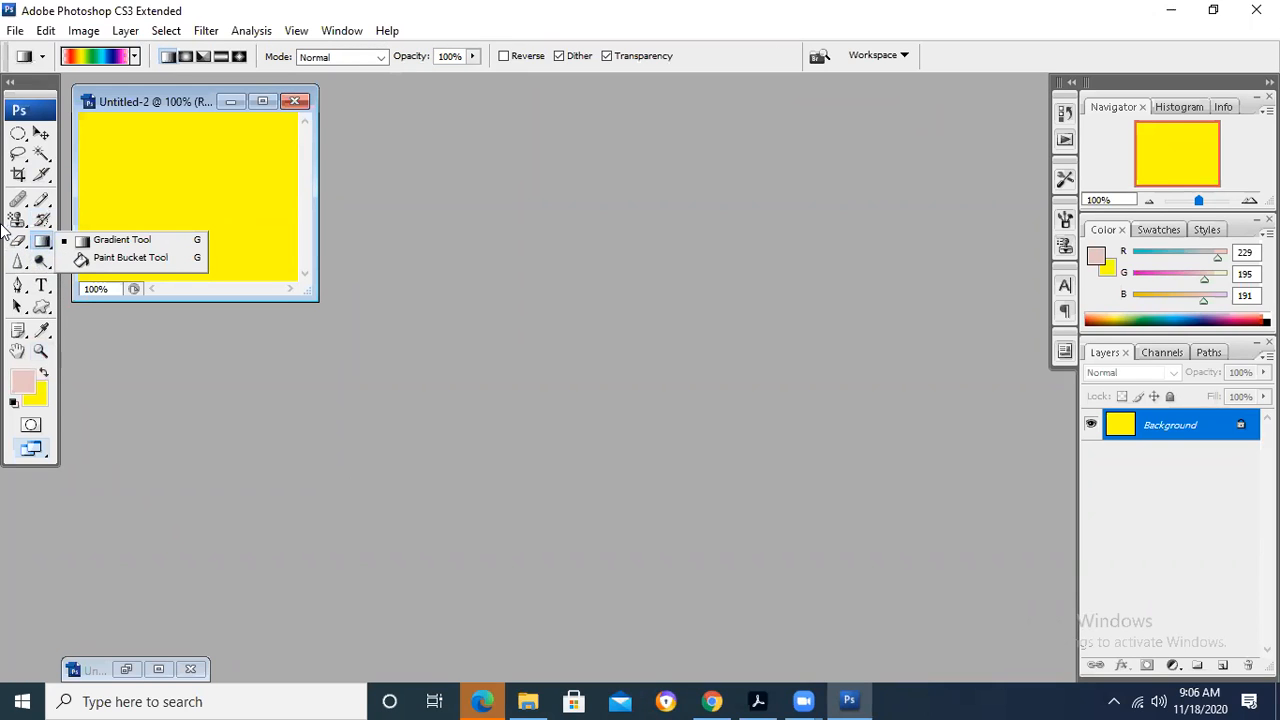
# - Continue looking for the Brush Tool through the slice, magic wand, healing, stamp, eraser and pen tool groups
pyautogui.click(45, 177)
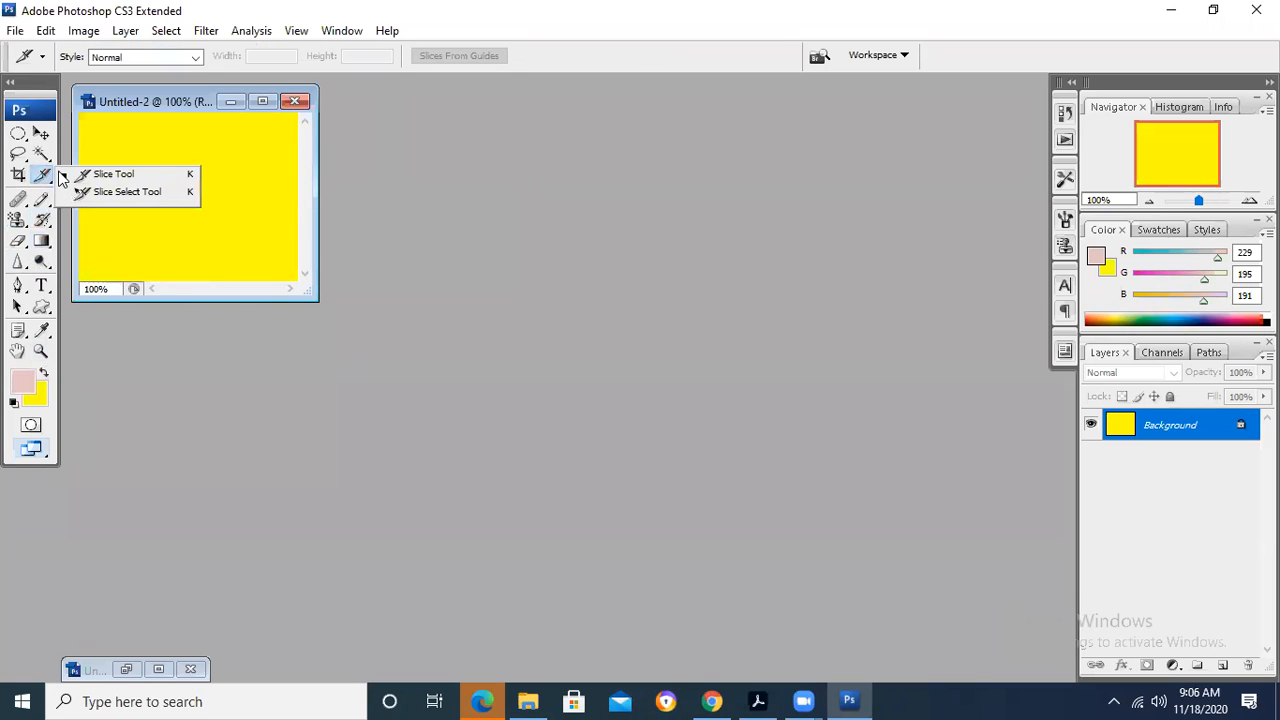
pyautogui.click(45, 155)
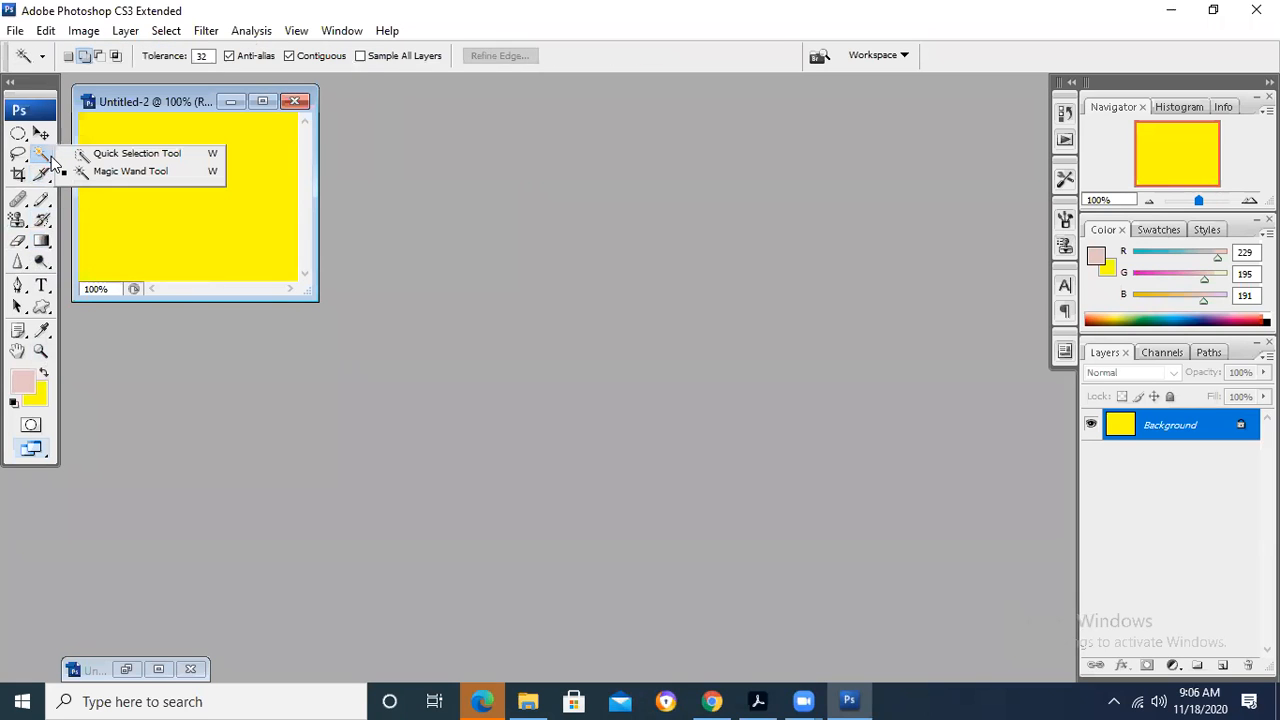
pyautogui.click(21, 204)
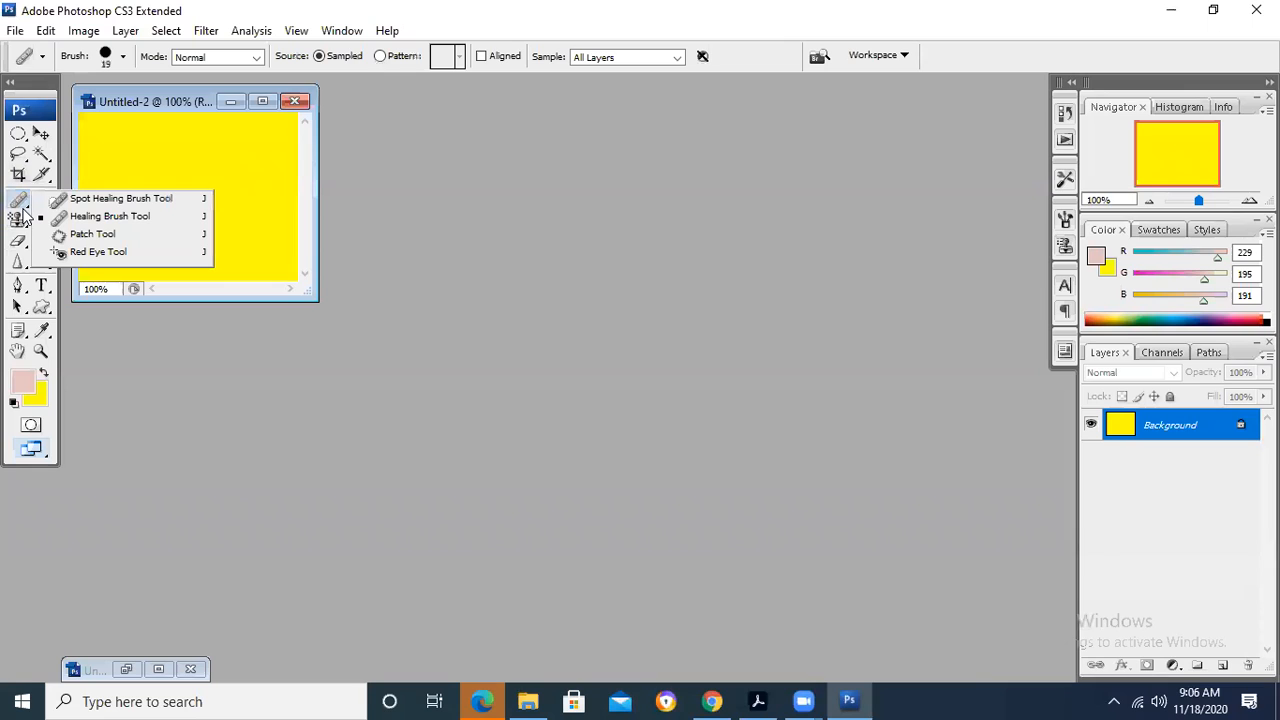
pyautogui.click(19, 220)
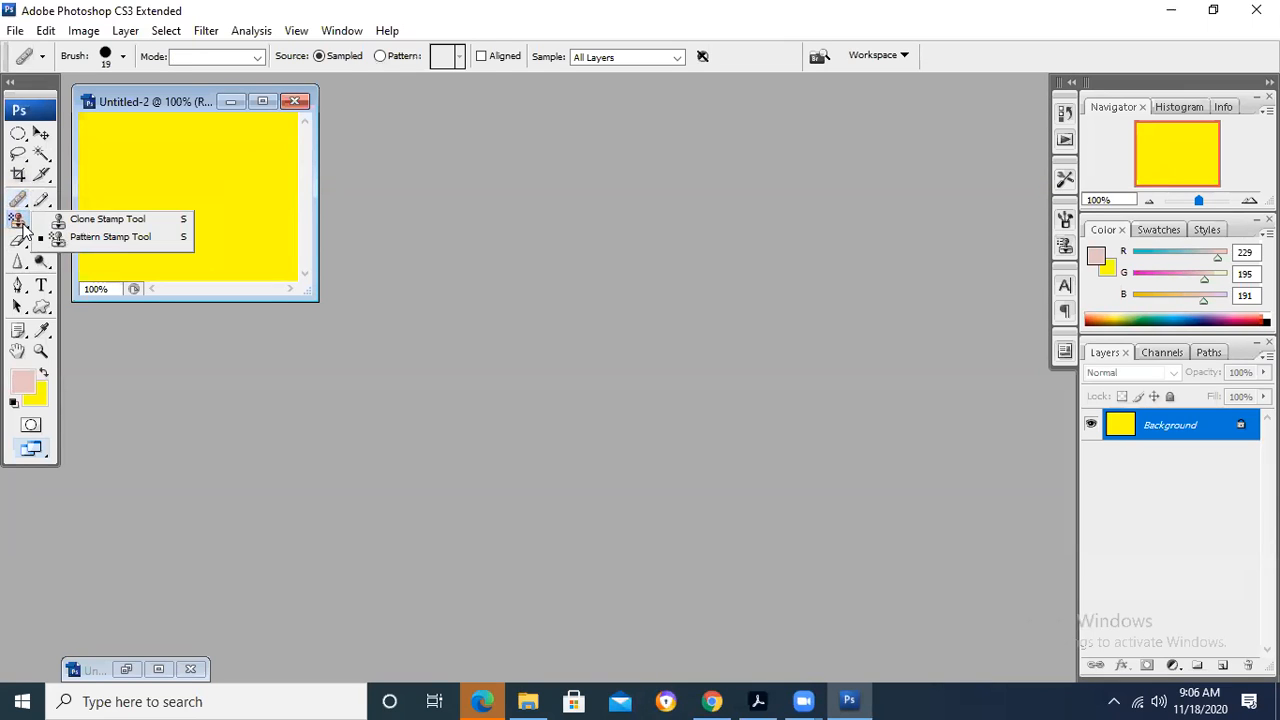
pyautogui.click(19, 241)
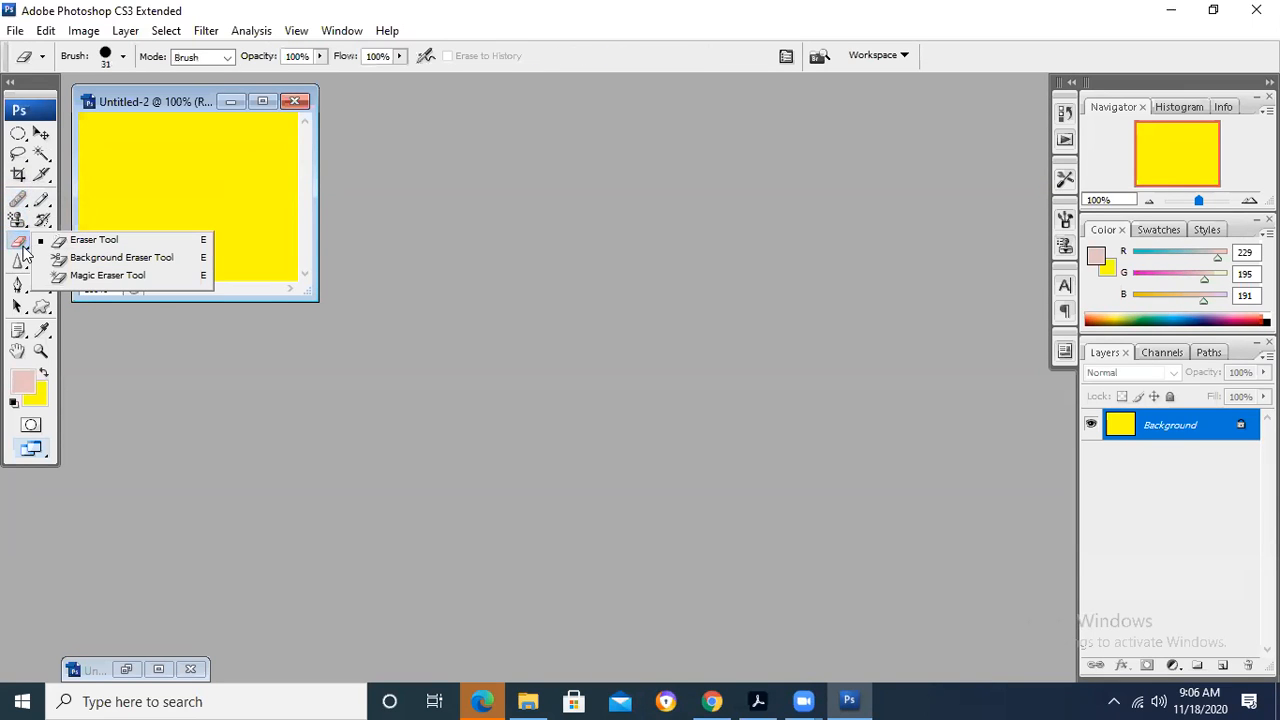
pyautogui.click(20, 260)
pyautogui.click(19, 285)
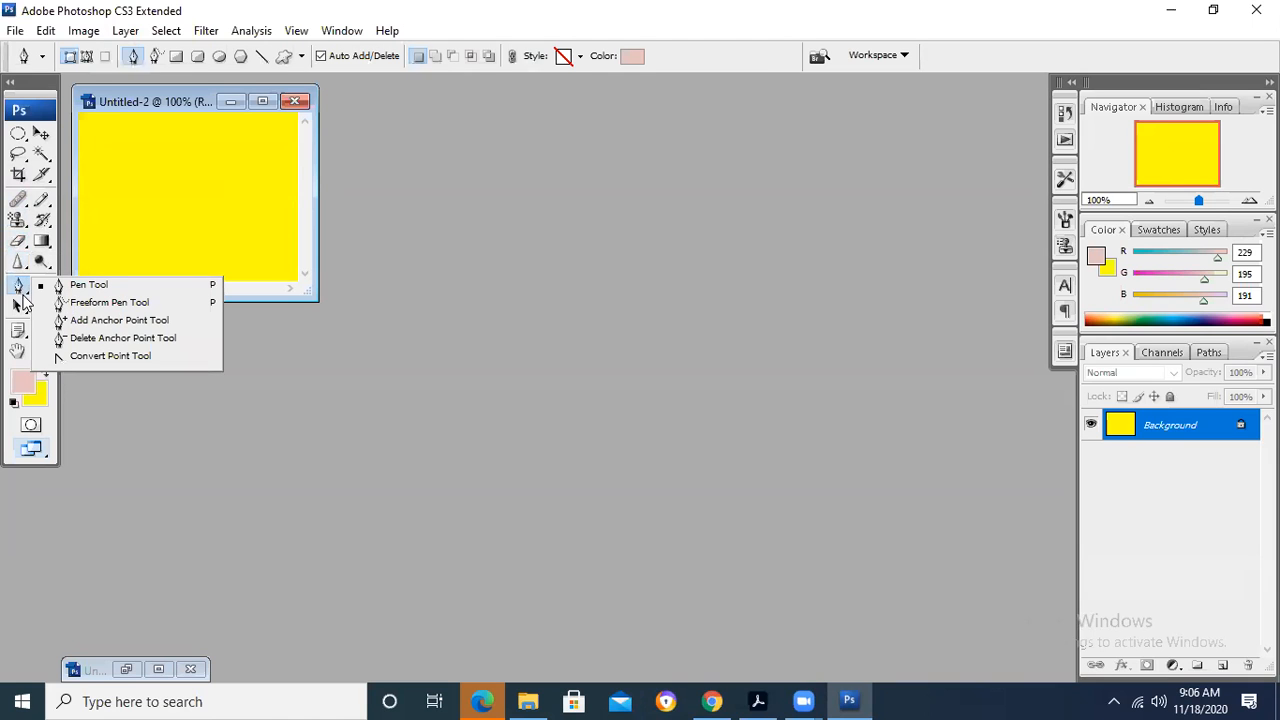
pyautogui.click(274, 405)
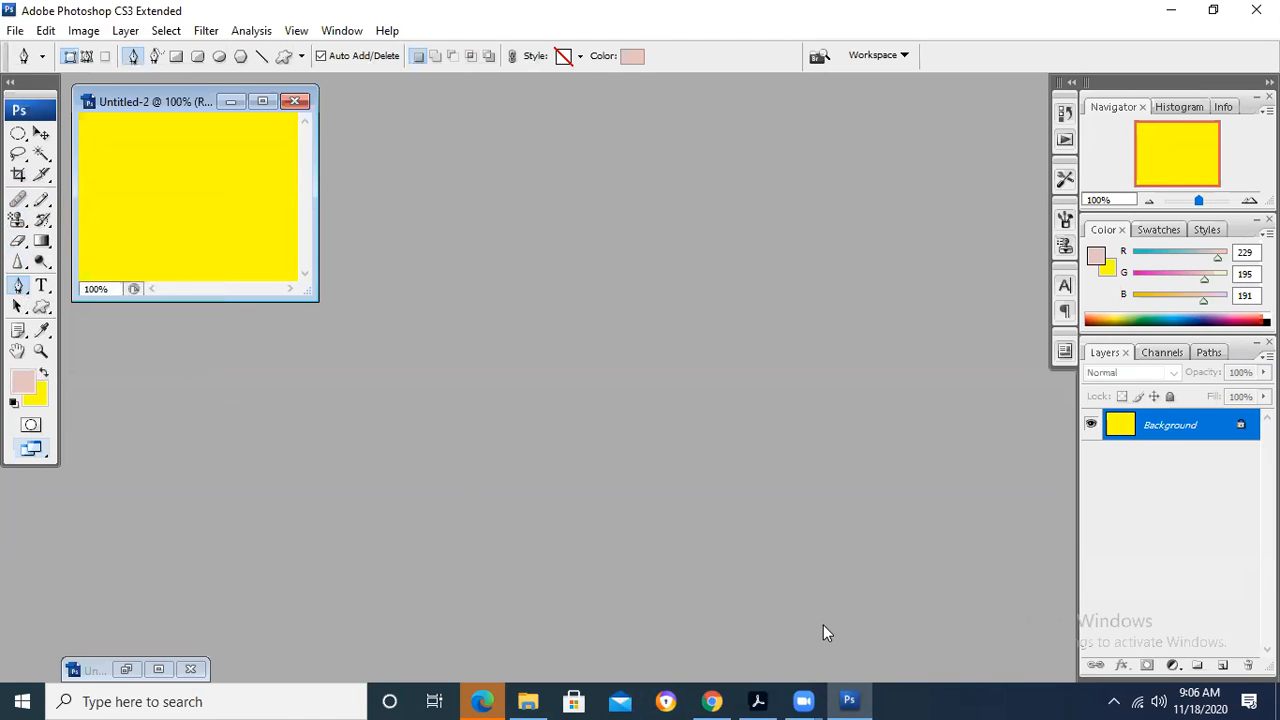
# - Recheck the Brush Tool icon in the PDF, then return to Photoshop and select the Brush Tool from the Pencil Tool's group
pyautogui.hotkey('alt', 'Tab')
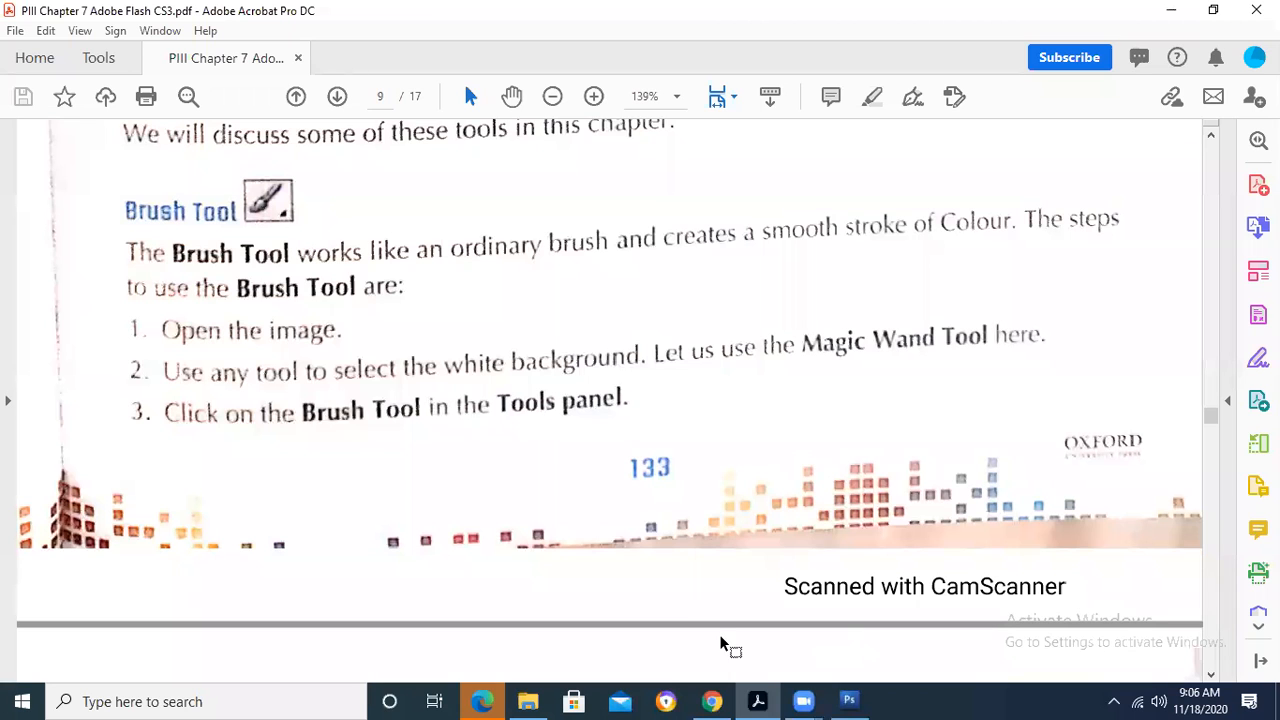
pyautogui.hotkey('alt', 'Tab')
pyautogui.click(44, 264)
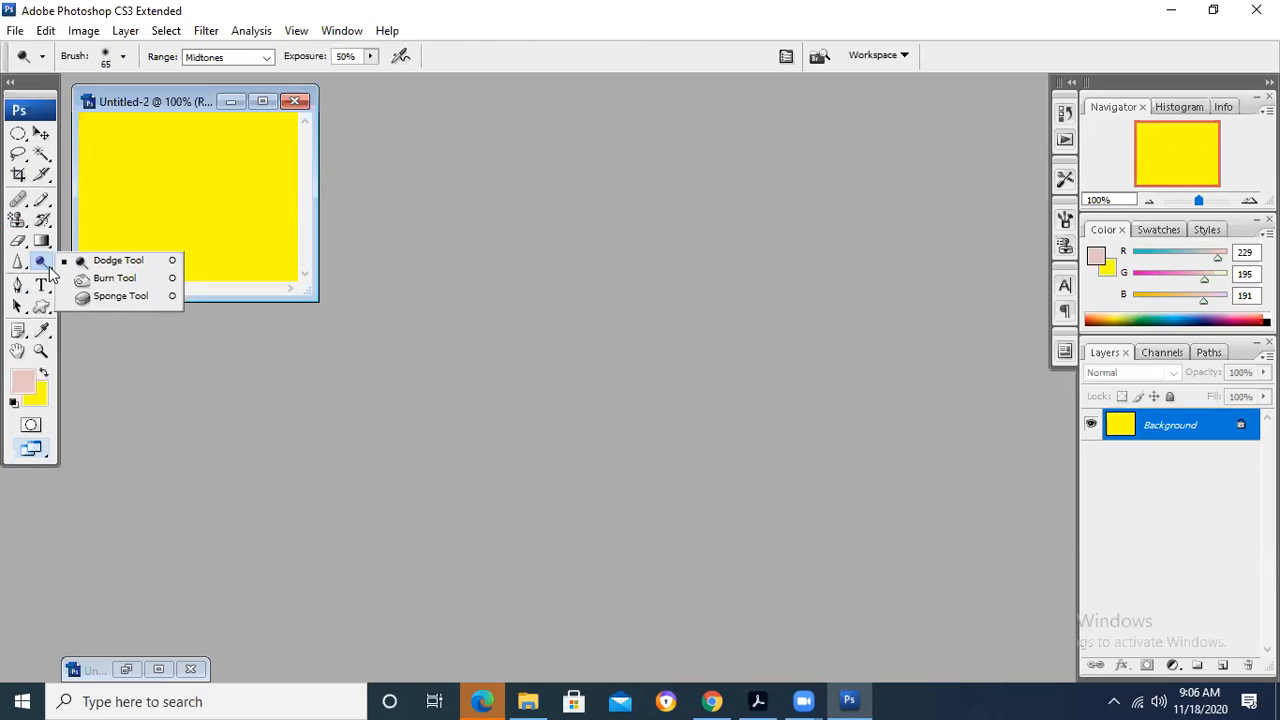
pyautogui.click(49, 218)
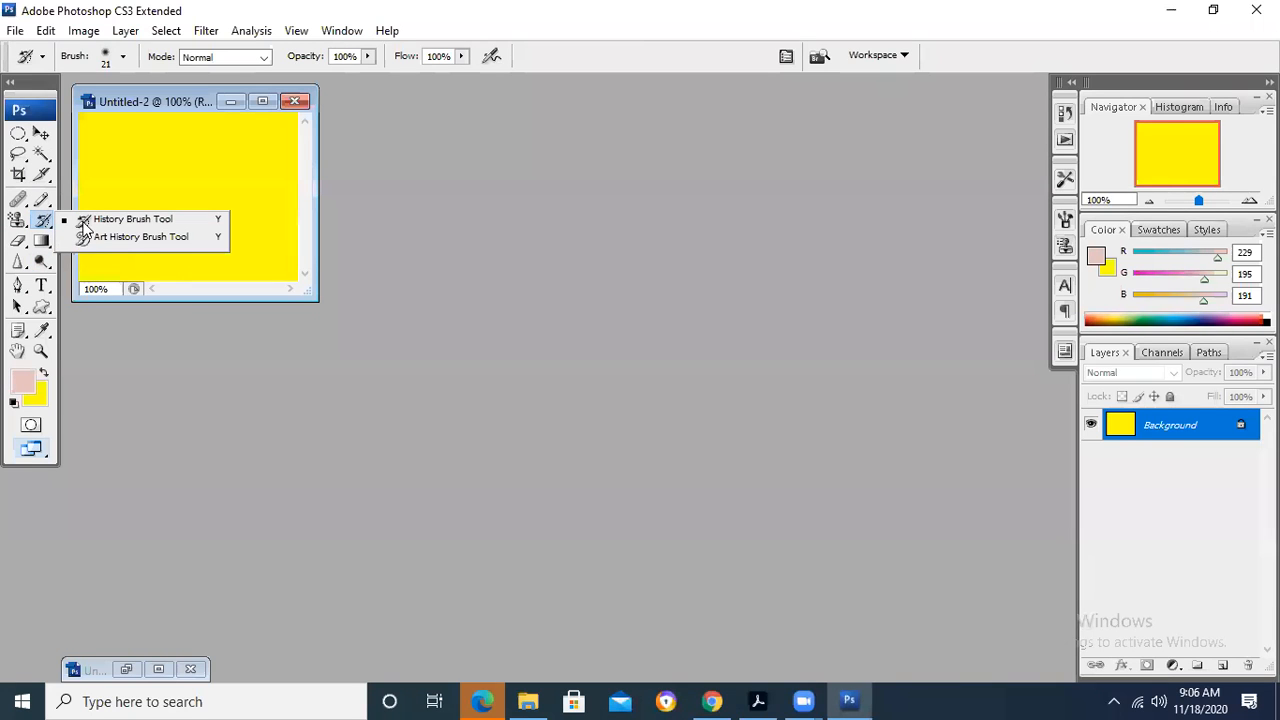
pyautogui.click(46, 204)
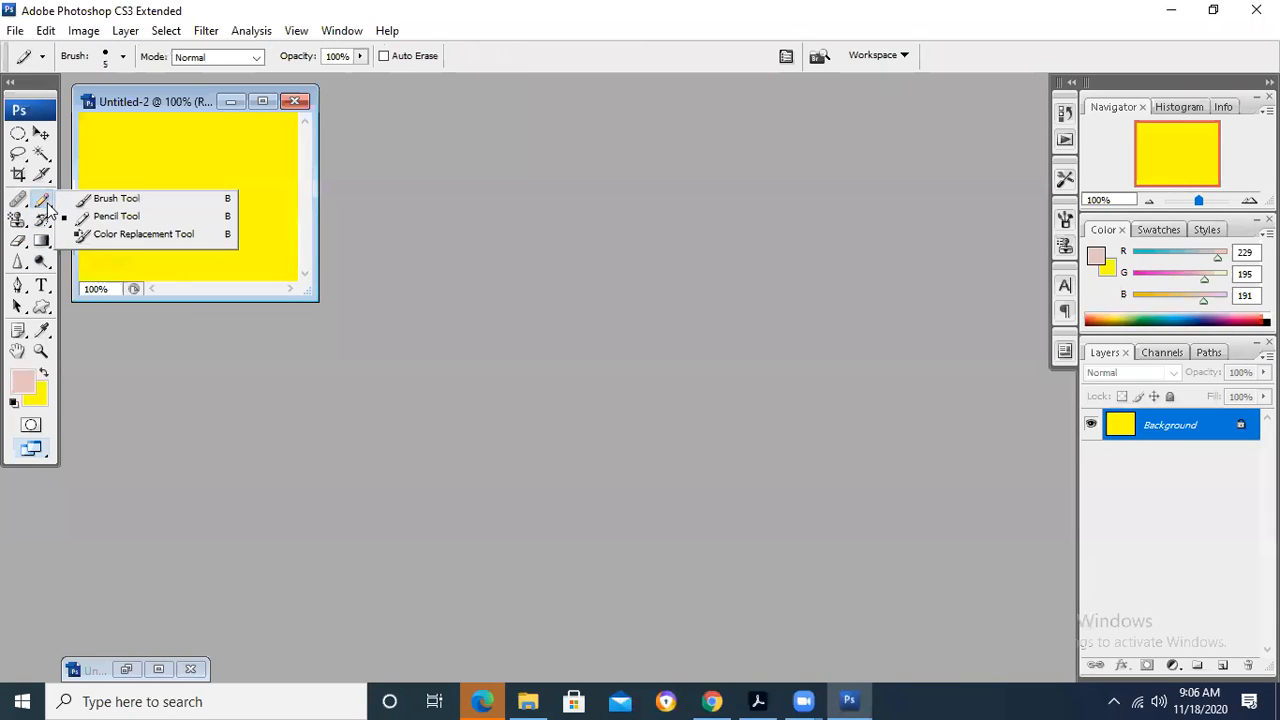
pyautogui.click(110, 199)
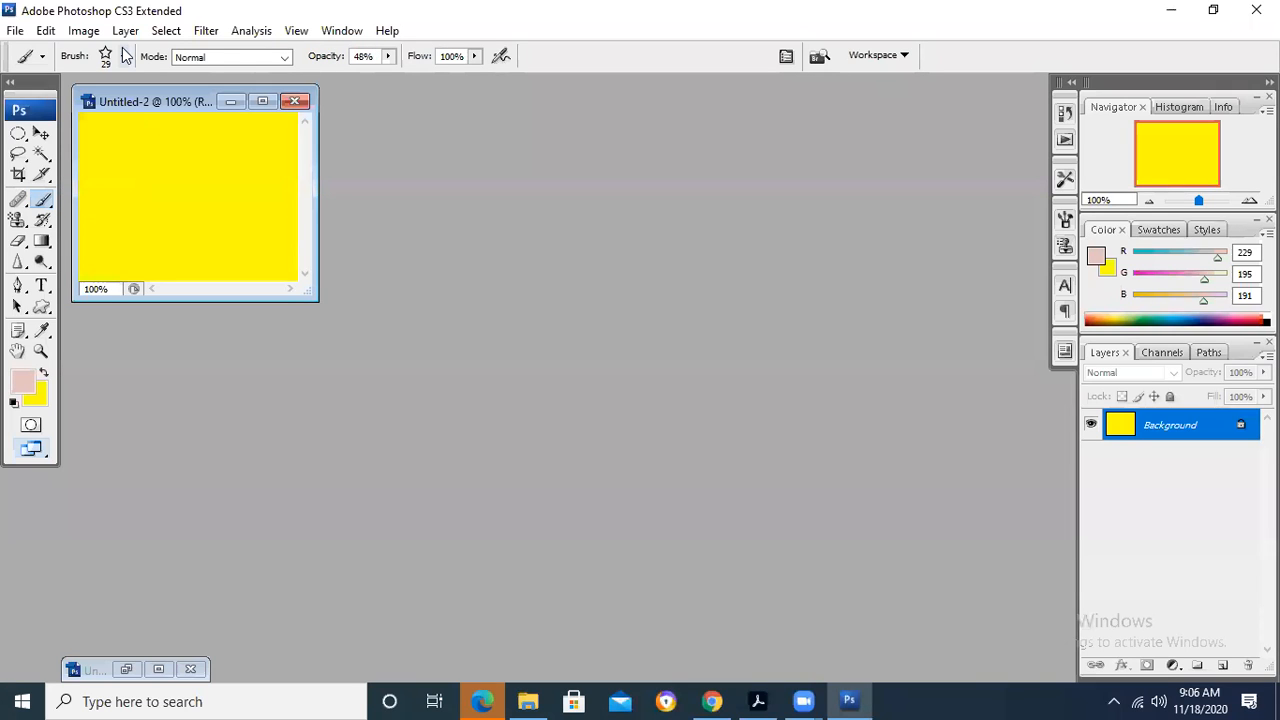
# - Move the Untitled-2 window closer to the workspace centre, and set the brush to the hard round 19 px preset with Darken mode
pyautogui.moveTo(171, 96); pyautogui.dragTo(297, 149)
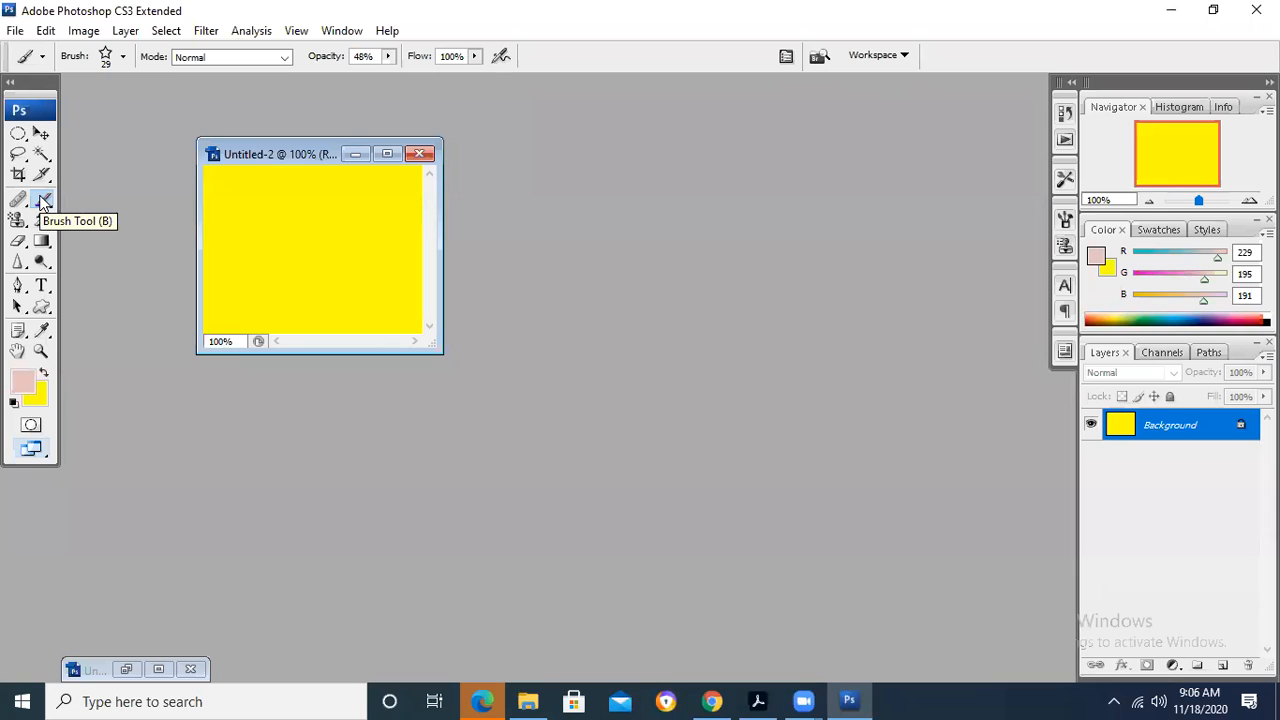
pyautogui.click(120, 58)
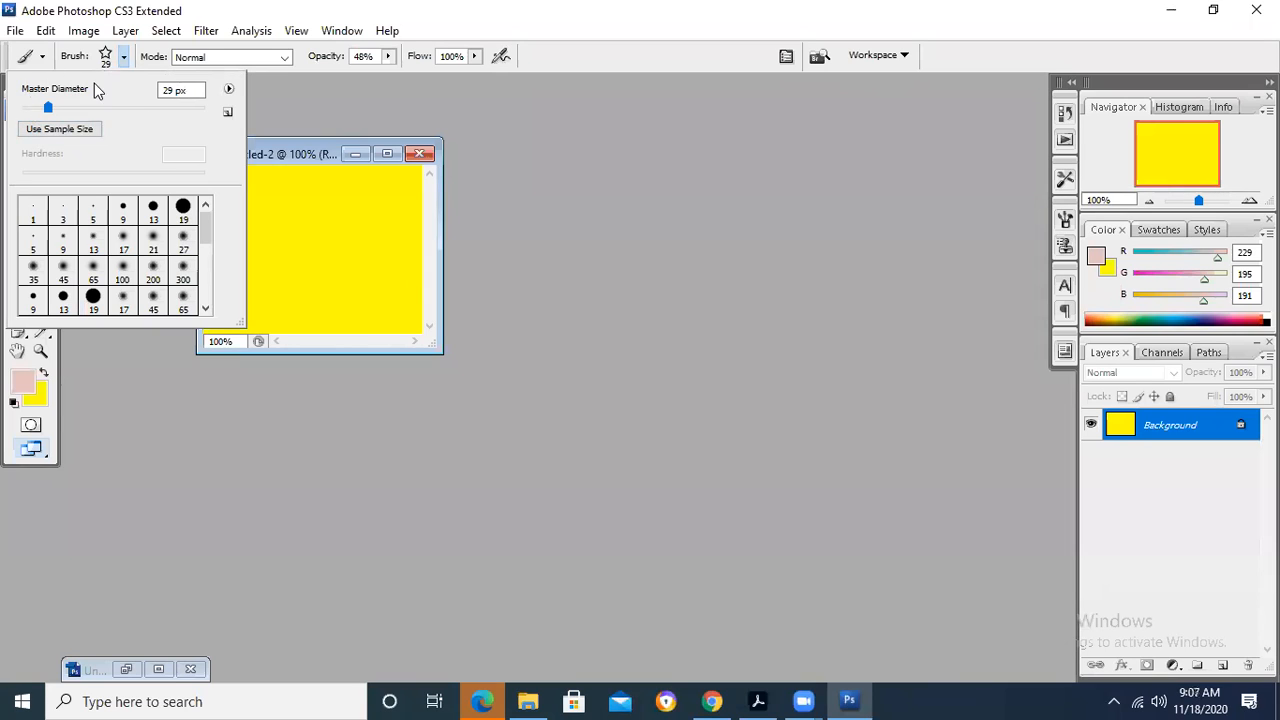
pyautogui.click(58, 129)
pyautogui.moveTo(85, 108); pyautogui.dragTo(71, 107)
pyautogui.click(195, 228)
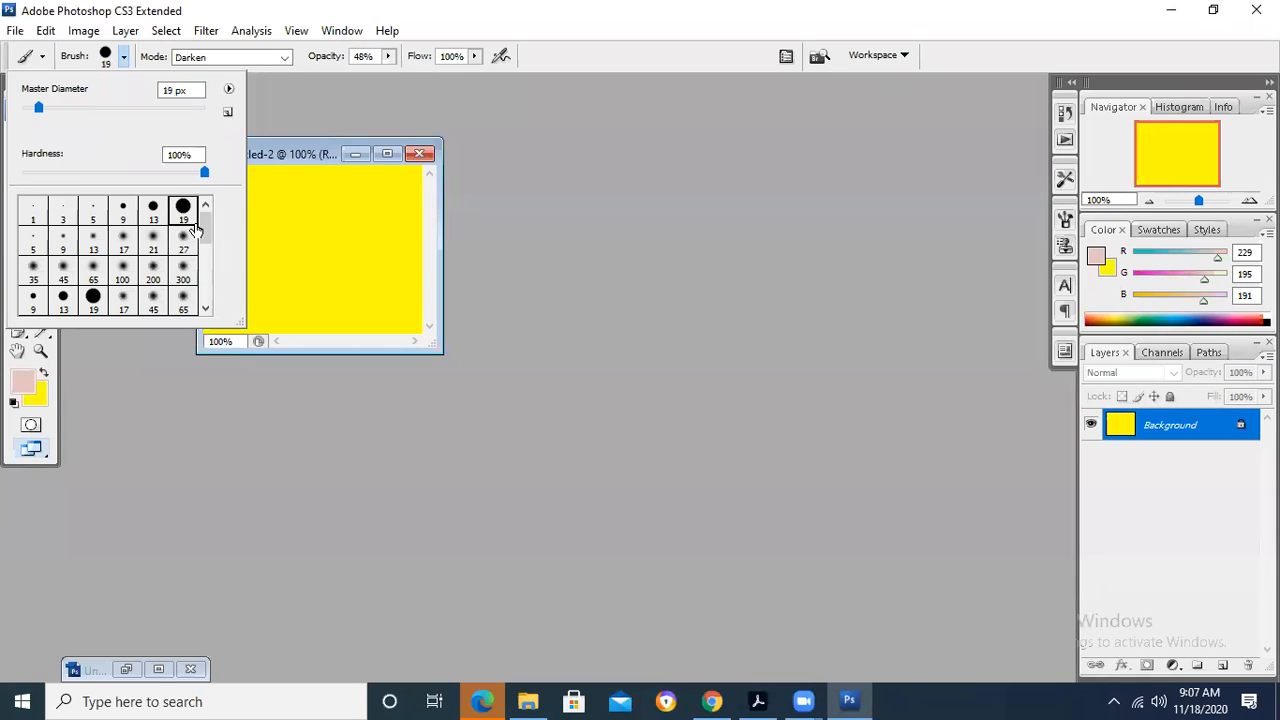
# - Choose the 134 px grass brush preset and paint grass strokes across the yellow Untitled-2 image
pyautogui.moveTo(206, 230); pyautogui.dragTo(206, 294)
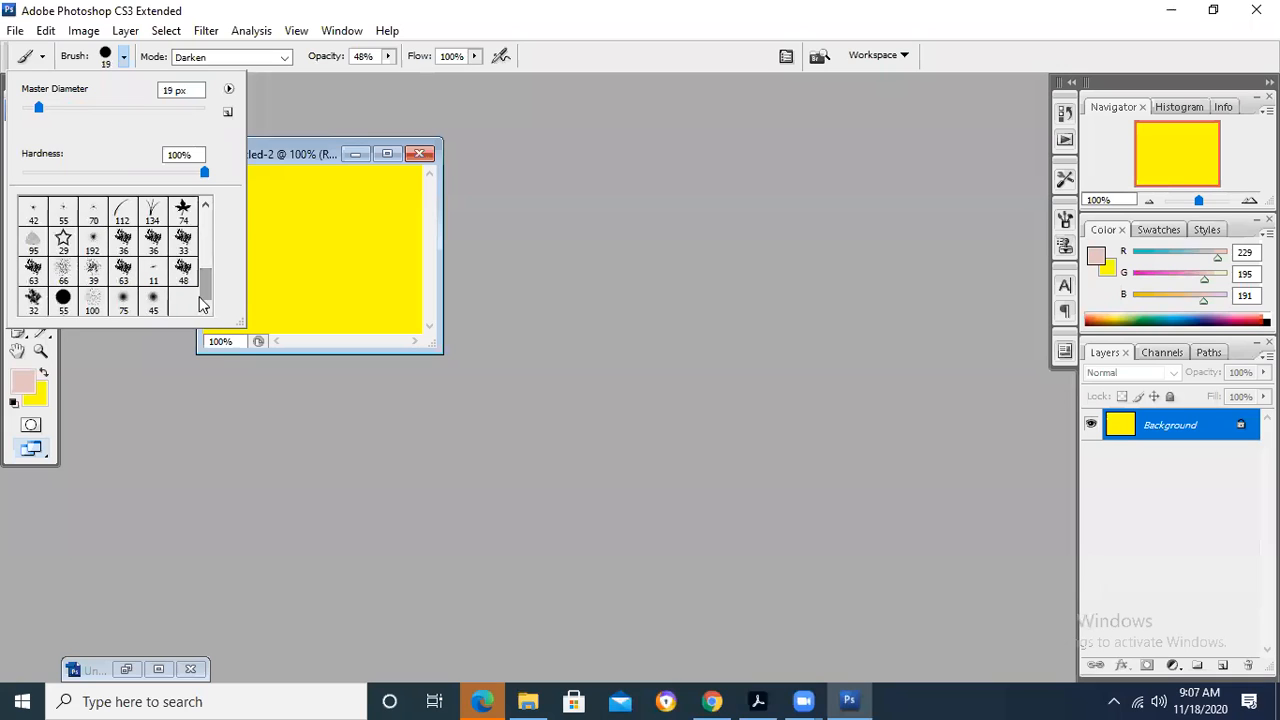
pyautogui.click(155, 243)
pyautogui.click(188, 240)
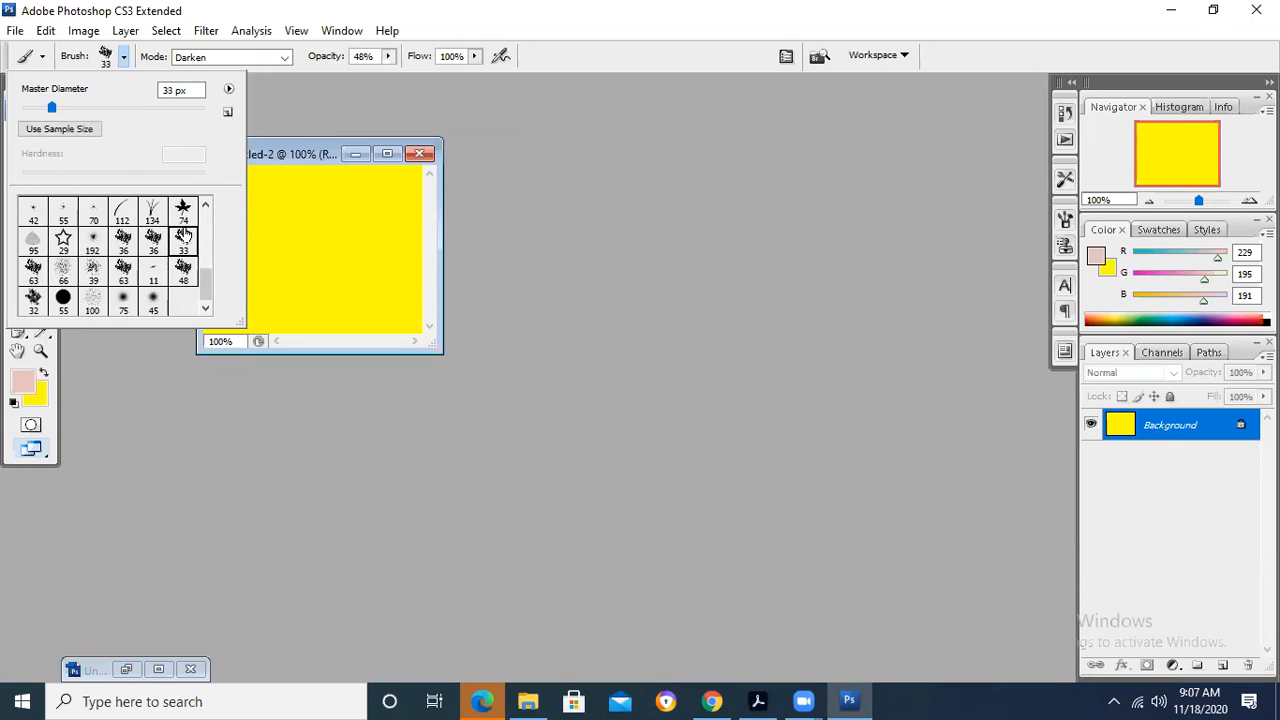
pyautogui.click(158, 216)
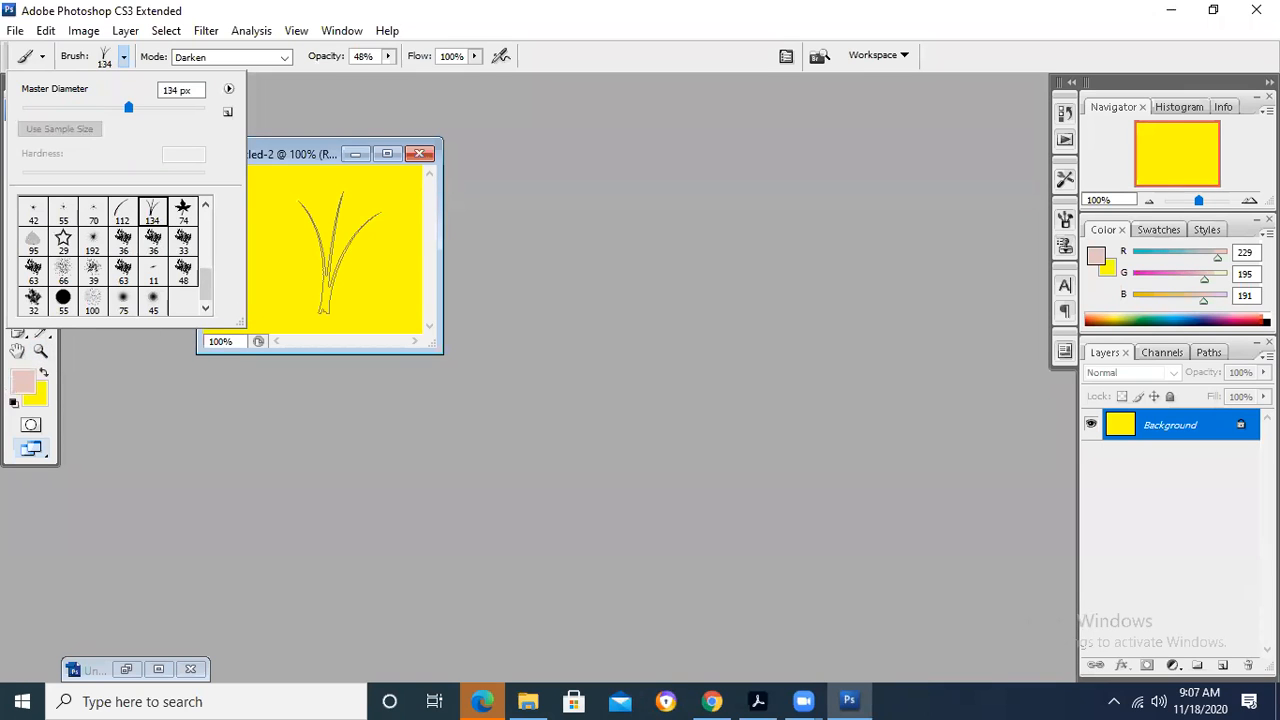
pyautogui.moveTo(340, 252)
pyautogui.mouseDown()
pyautogui.moveTo(386, 244)
pyautogui.moveTo(239, 257)
pyautogui.moveTo(349, 243)
pyautogui.mouseUp()
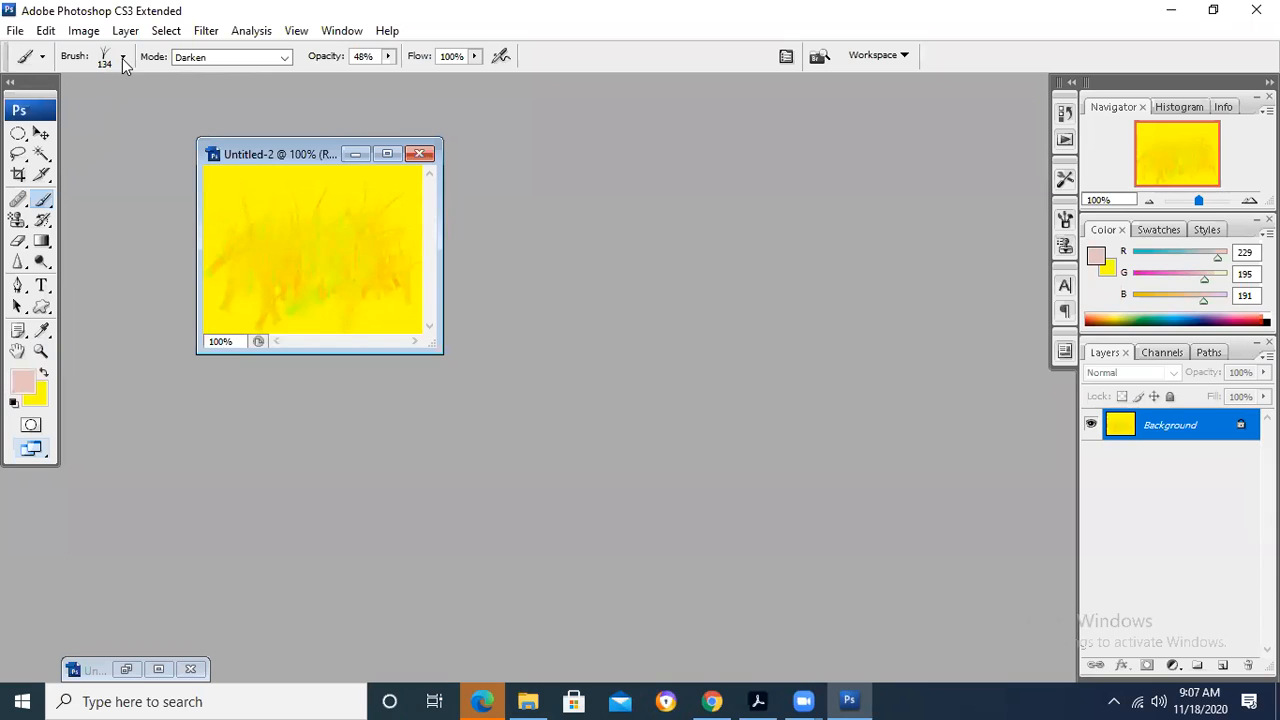
# - Paint more grass strokes over the yellow Untitled-2 image, first in Multiply mode and again in Hard Light mode
pyautogui.click(284, 57)
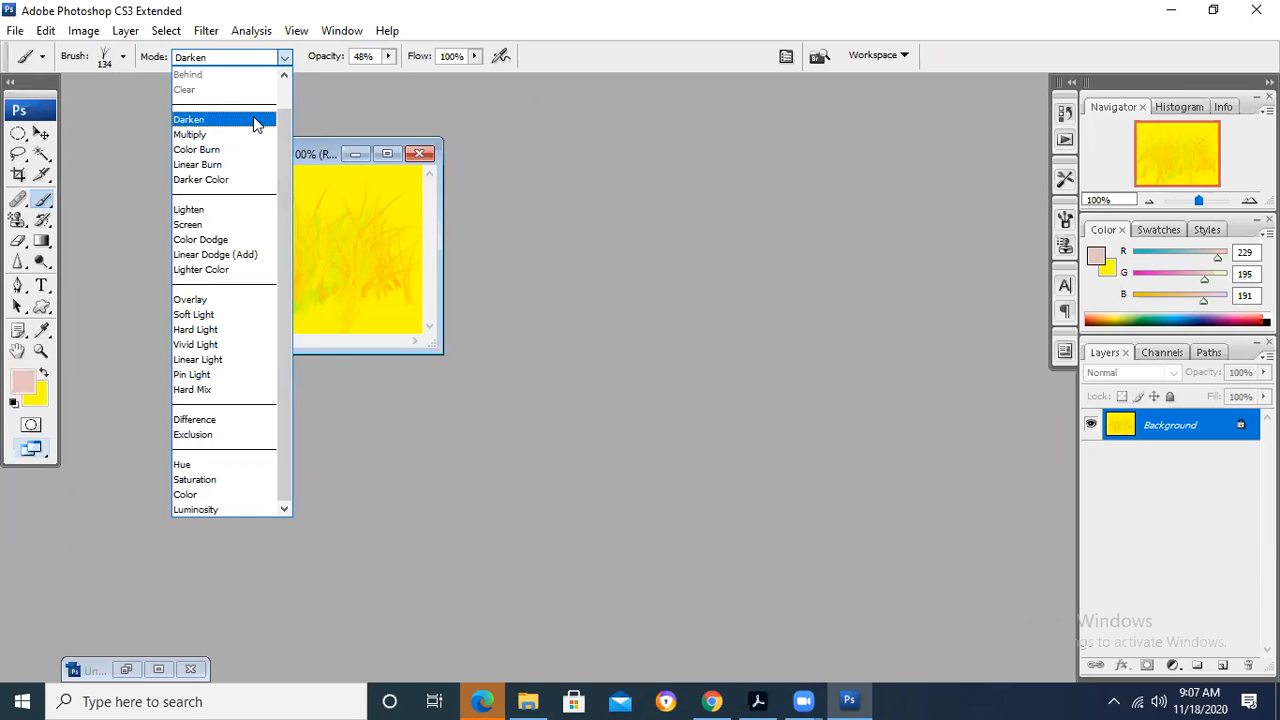
pyautogui.click(240, 134)
pyautogui.moveTo(320, 241)
pyautogui.mouseDown()
pyautogui.moveTo(280, 241)
pyautogui.moveTo(366, 222)
pyautogui.moveTo(351, 236)
pyautogui.moveTo(251, 246)
pyautogui.moveTo(324, 261)
pyautogui.moveTo(279, 282)
pyautogui.moveTo(304, 266)
pyautogui.moveTo(290, 215)
pyautogui.mouseUp()
pyautogui.click(285, 57)
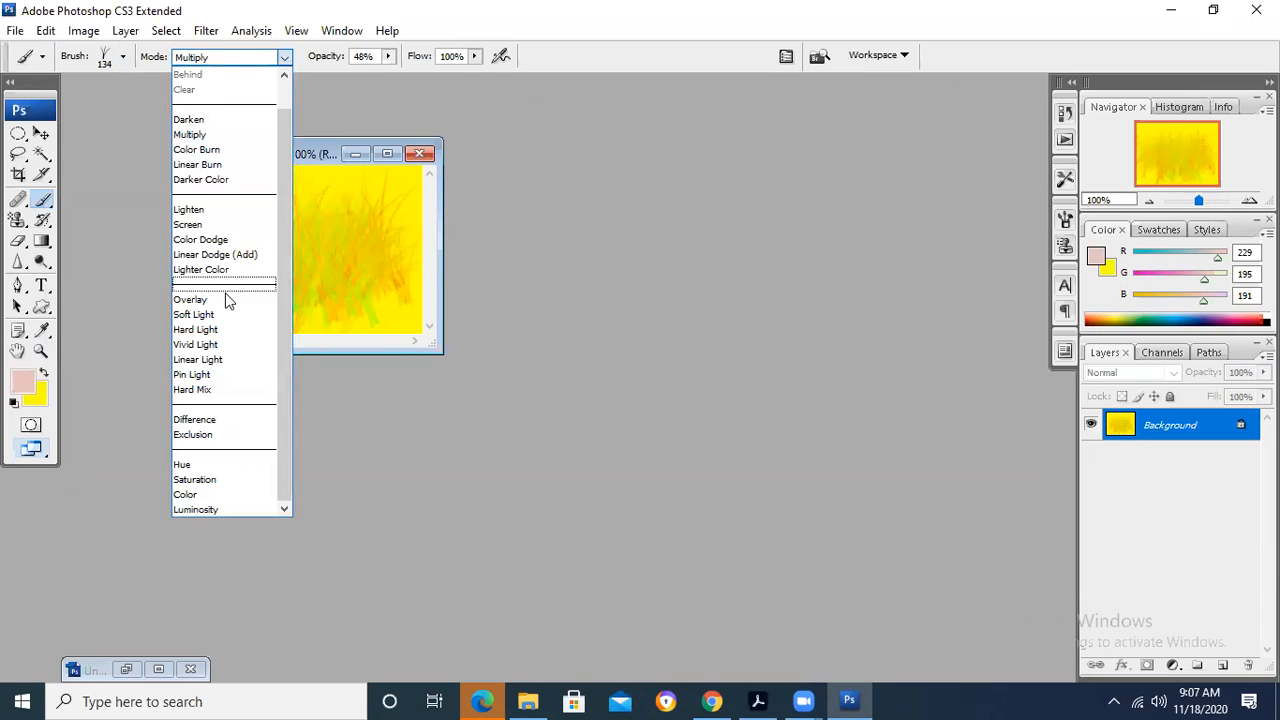
pyautogui.click(227, 331)
pyautogui.moveTo(275, 286)
pyautogui.mouseDown()
pyautogui.moveTo(297, 269)
pyautogui.moveTo(265, 268)
pyautogui.moveTo(275, 262)
pyautogui.mouseUp()
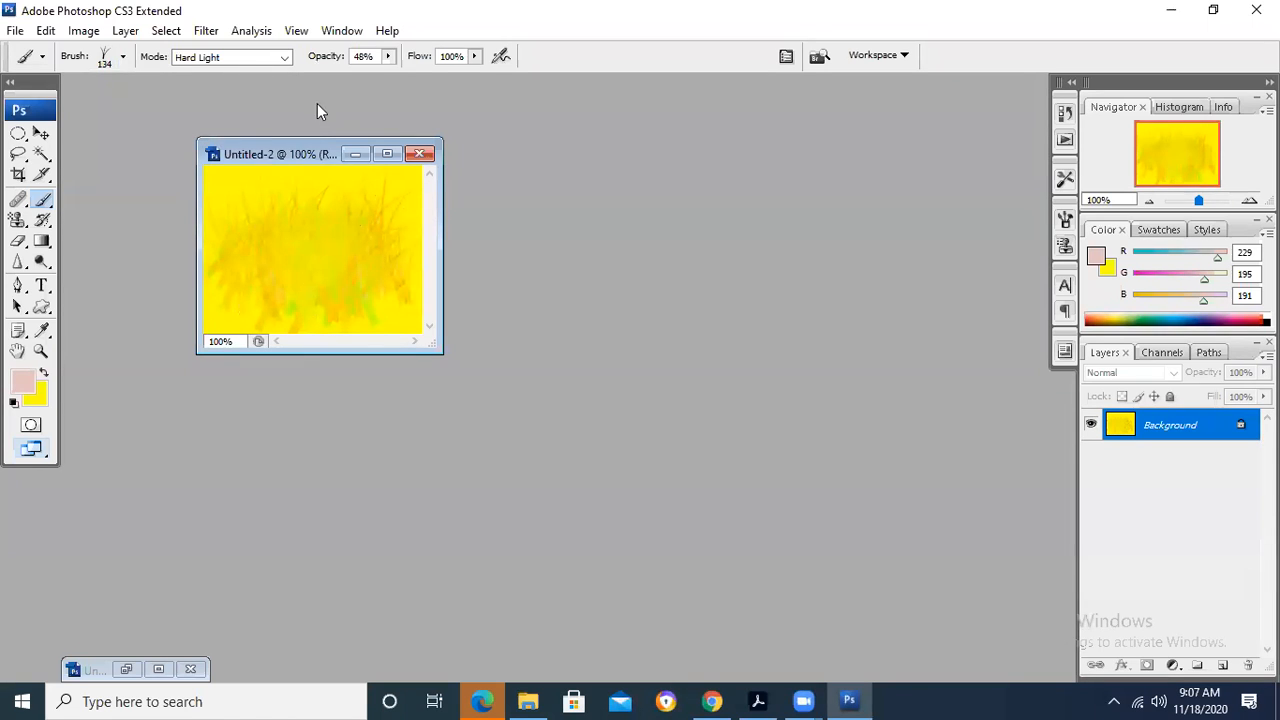
pyautogui.click(270, 56)
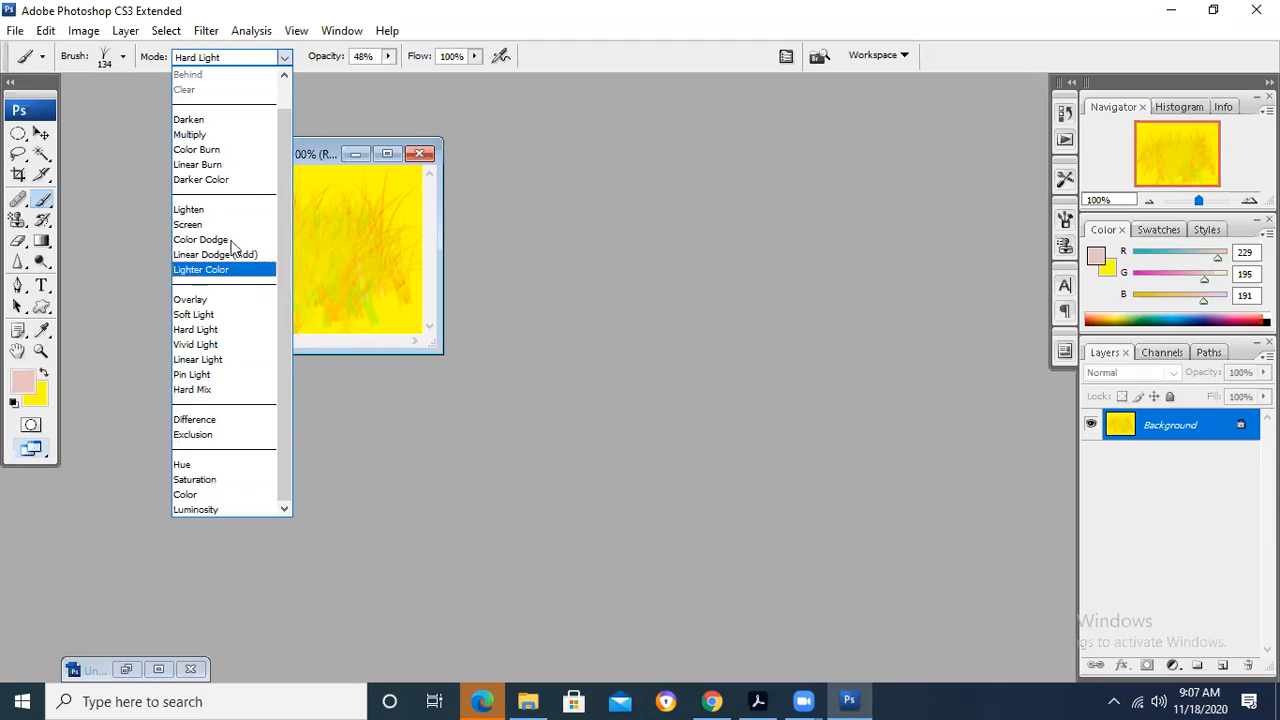
pyautogui.click(330, 86)
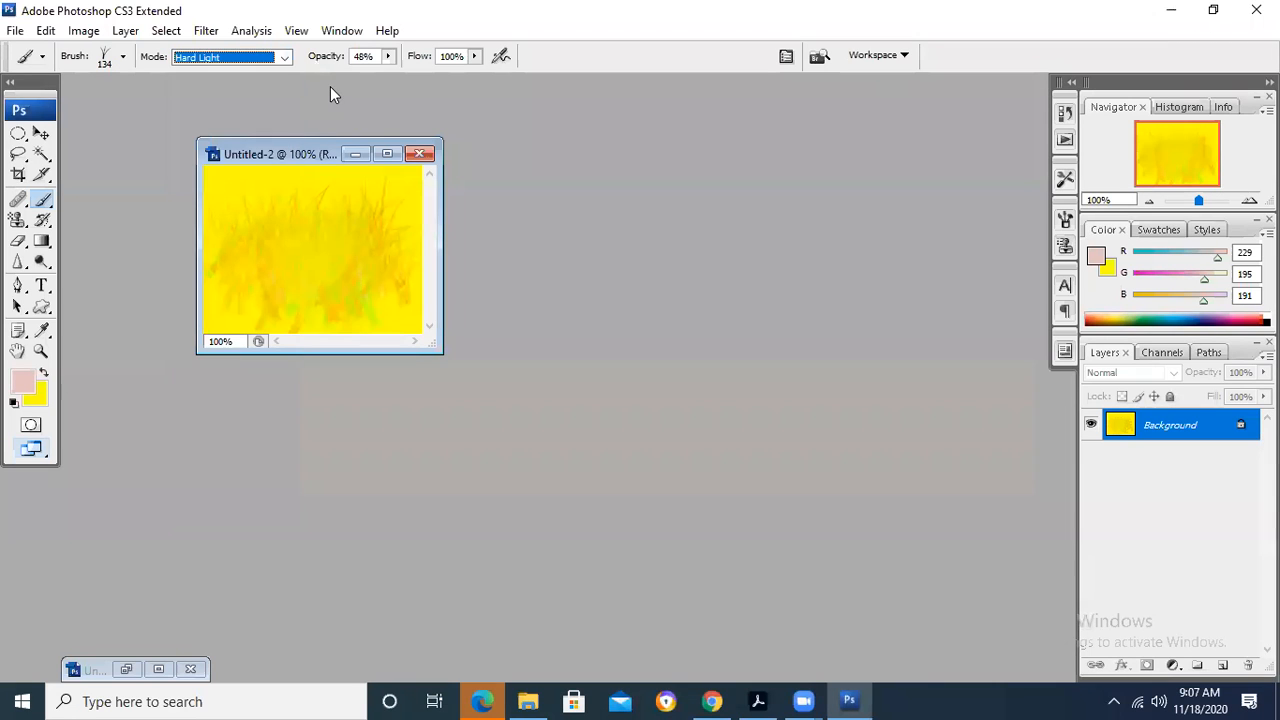
# - Choose a textured 63 px brush preset and paint pale strokes over the grass in Untitled-2
pyautogui.click(122, 58)
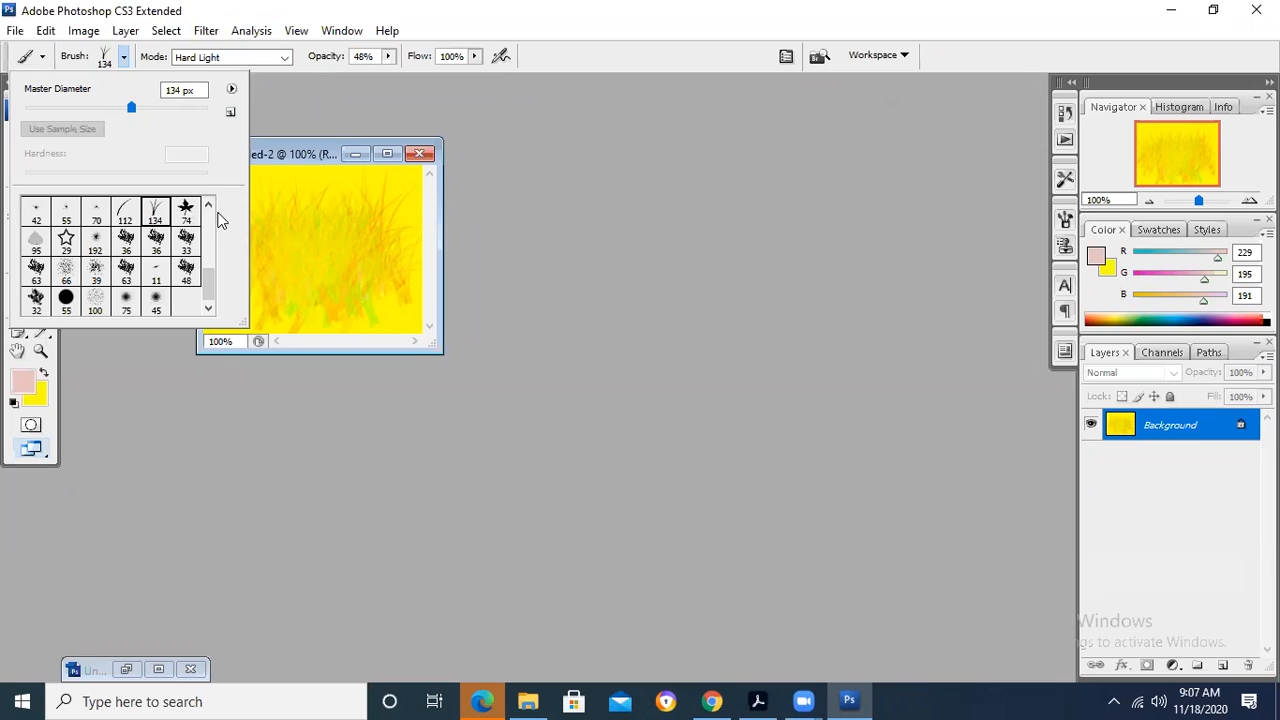
pyautogui.moveTo(206, 277)
pyautogui.mouseDown()
pyautogui.moveTo(206, 214)
pyautogui.moveTo(208, 307)
pyautogui.mouseUp()
pyautogui.click(35, 268)
pyautogui.moveTo(292, 232)
pyautogui.mouseDown()
pyautogui.moveTo(257, 262)
pyautogui.moveTo(335, 215)
pyautogui.moveTo(317, 217)
pyautogui.moveTo(350, 218)
pyautogui.moveTo(332, 178)
pyautogui.mouseUp()
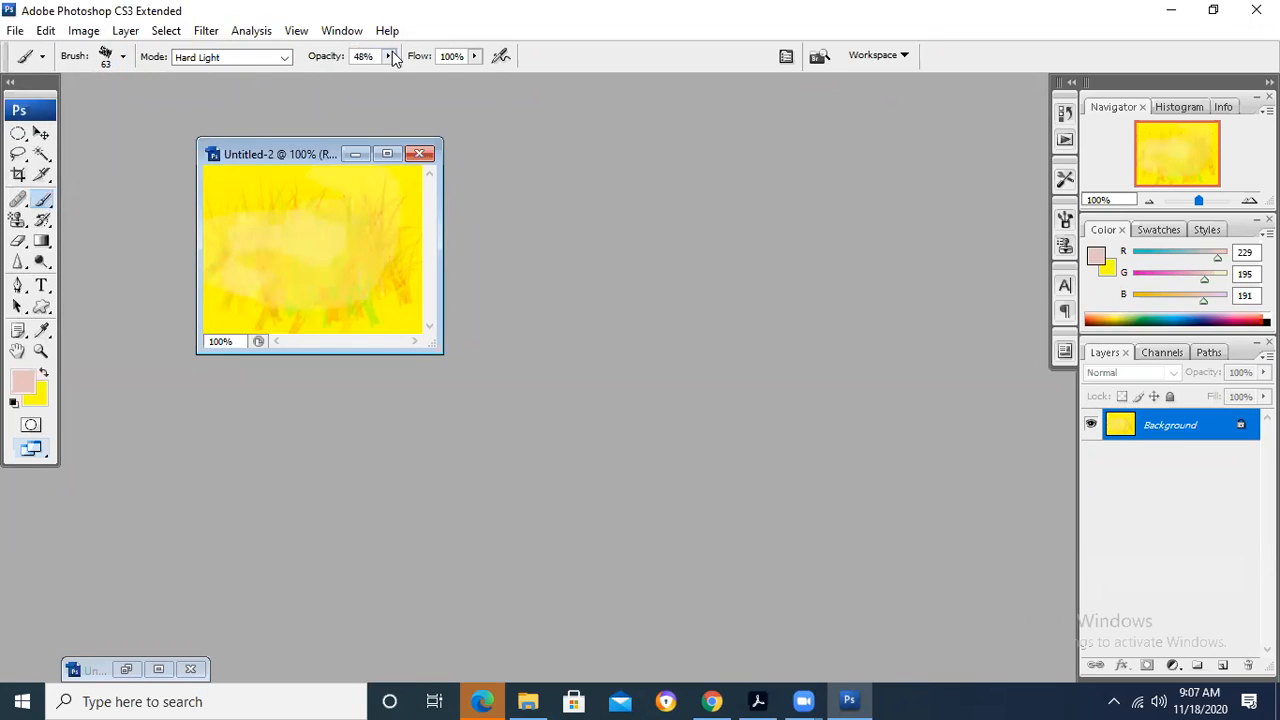
# - Paint over Untitled-2 with the brush opacity at 93%, and again with it at 100%
pyautogui.click(390, 56)
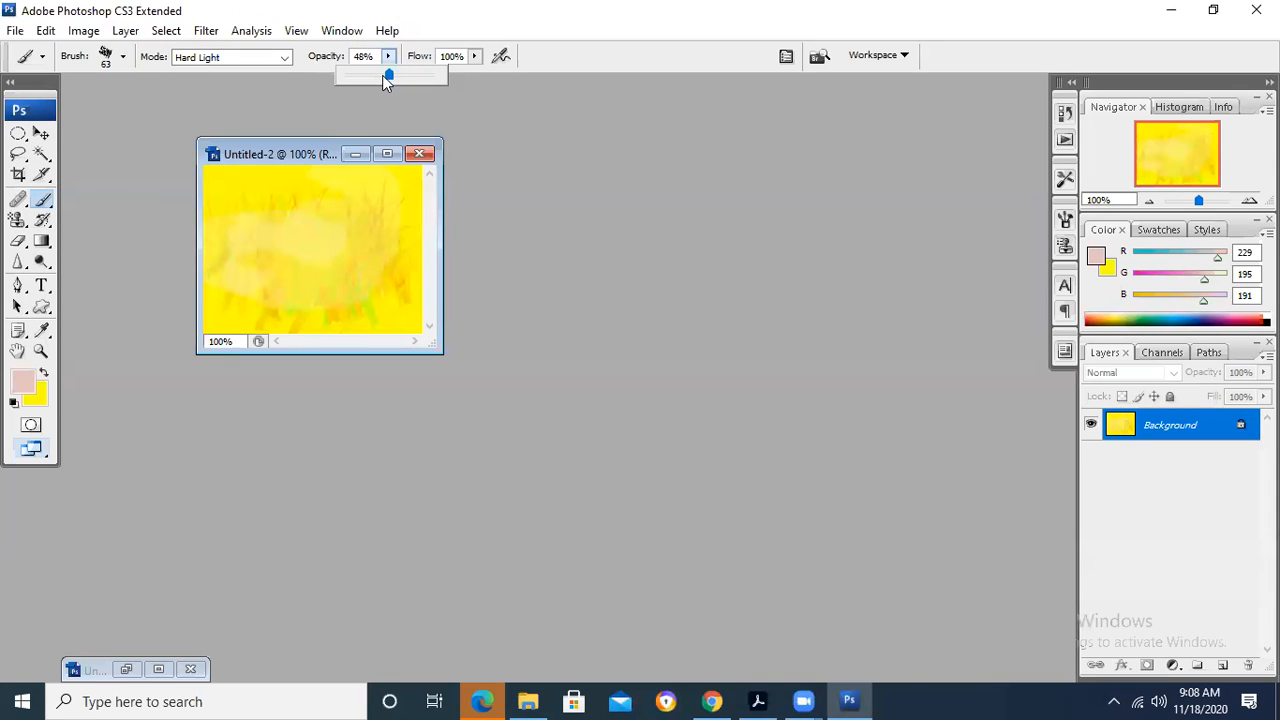
pyautogui.moveTo(343, 78); pyautogui.dragTo(431, 80)
pyautogui.moveTo(386, 190)
pyautogui.mouseDown()
pyautogui.moveTo(277, 213)
pyautogui.moveTo(375, 217)
pyautogui.moveTo(230, 245)
pyautogui.moveTo(366, 263)
pyautogui.moveTo(340, 292)
pyautogui.moveTo(384, 296)
pyautogui.moveTo(332, 297)
pyautogui.mouseUp()
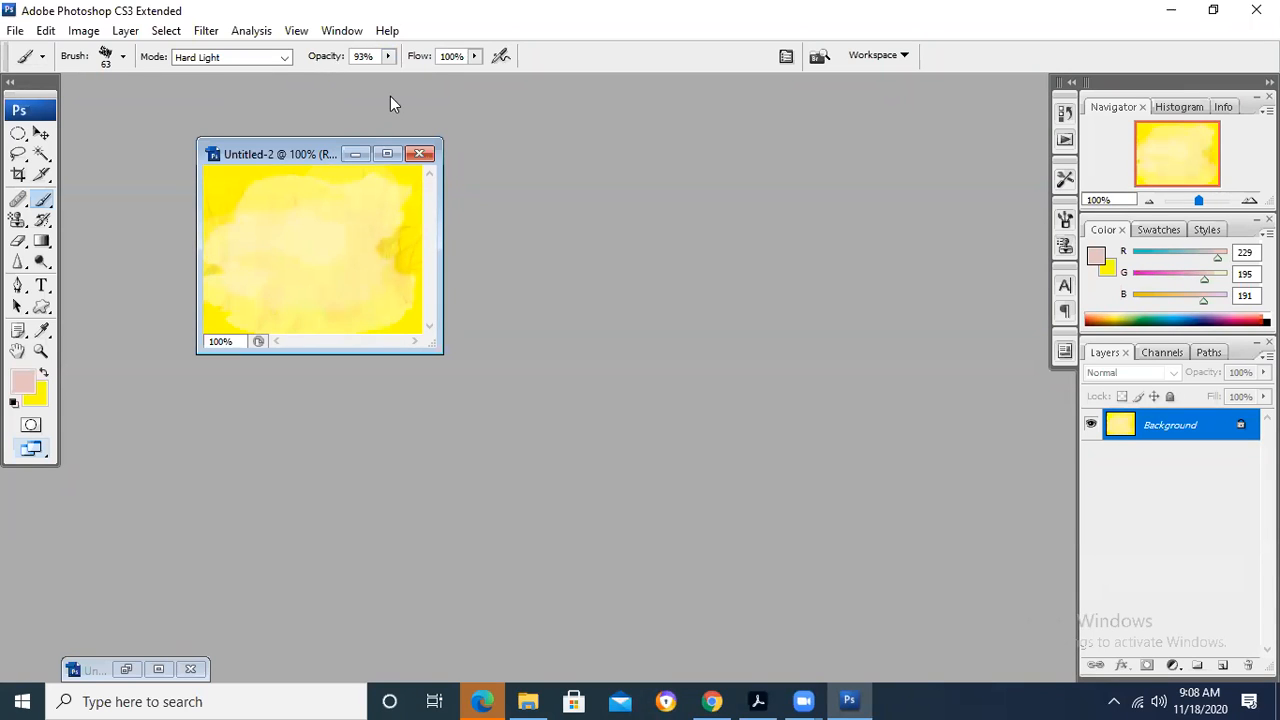
pyautogui.click(391, 56)
pyautogui.moveTo(389, 73); pyautogui.dragTo(412, 80)
pyautogui.moveTo(380, 237)
pyautogui.mouseDown()
pyautogui.moveTo(386, 255)
pyautogui.moveTo(342, 272)
pyautogui.mouseUp()
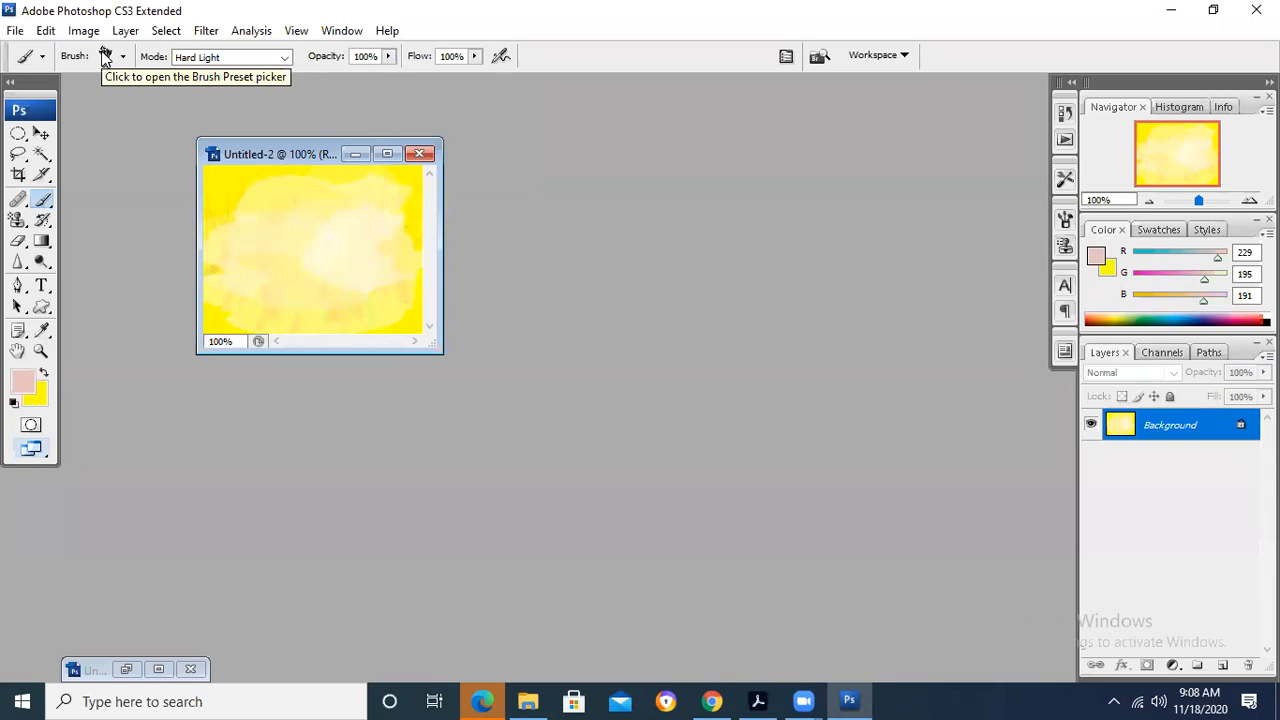
# - Set the brush opacity to 12%, dab once on Untitled-2, and lower the brush flow to 48%
pyautogui.click(388, 57)
pyautogui.click(304, 75)
pyautogui.click(245, 190)
pyautogui.click(475, 56)
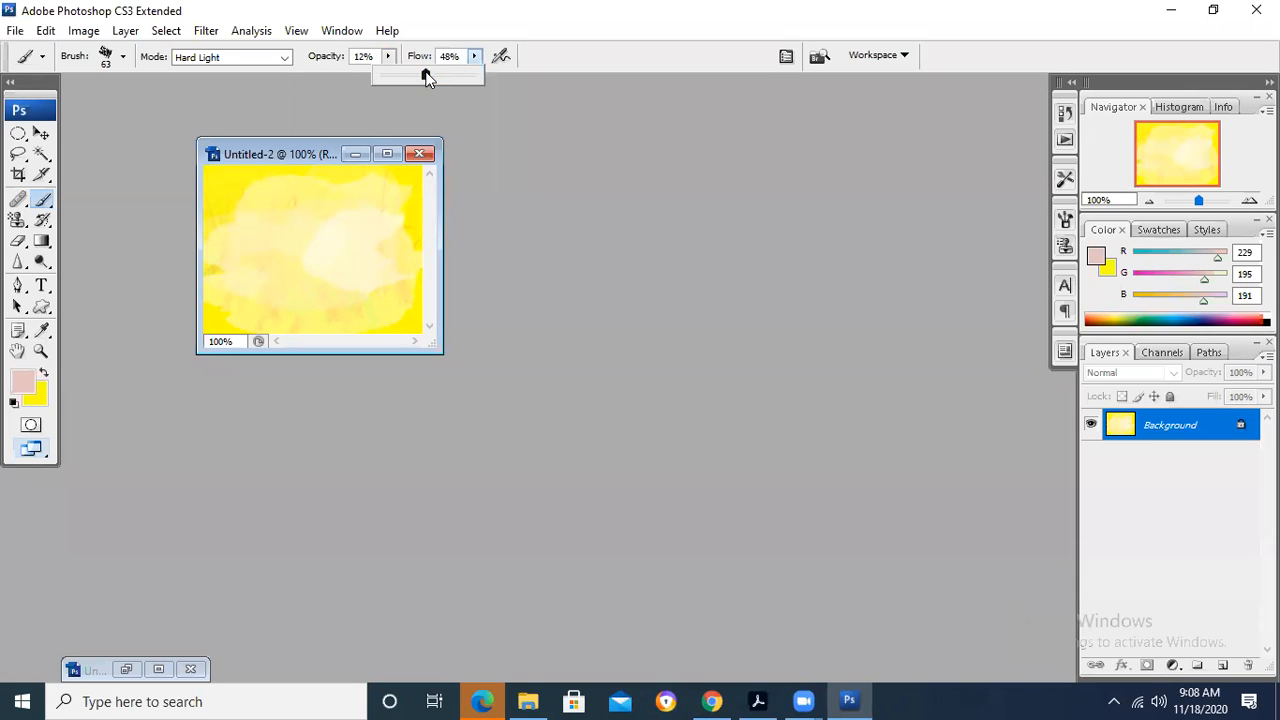
# - Create a new document 12 by 8 inches at 72 pixels/inch, RGB Color, 8 bit, with a white background
pyautogui.click(15, 30)
pyautogui.click(35, 50)
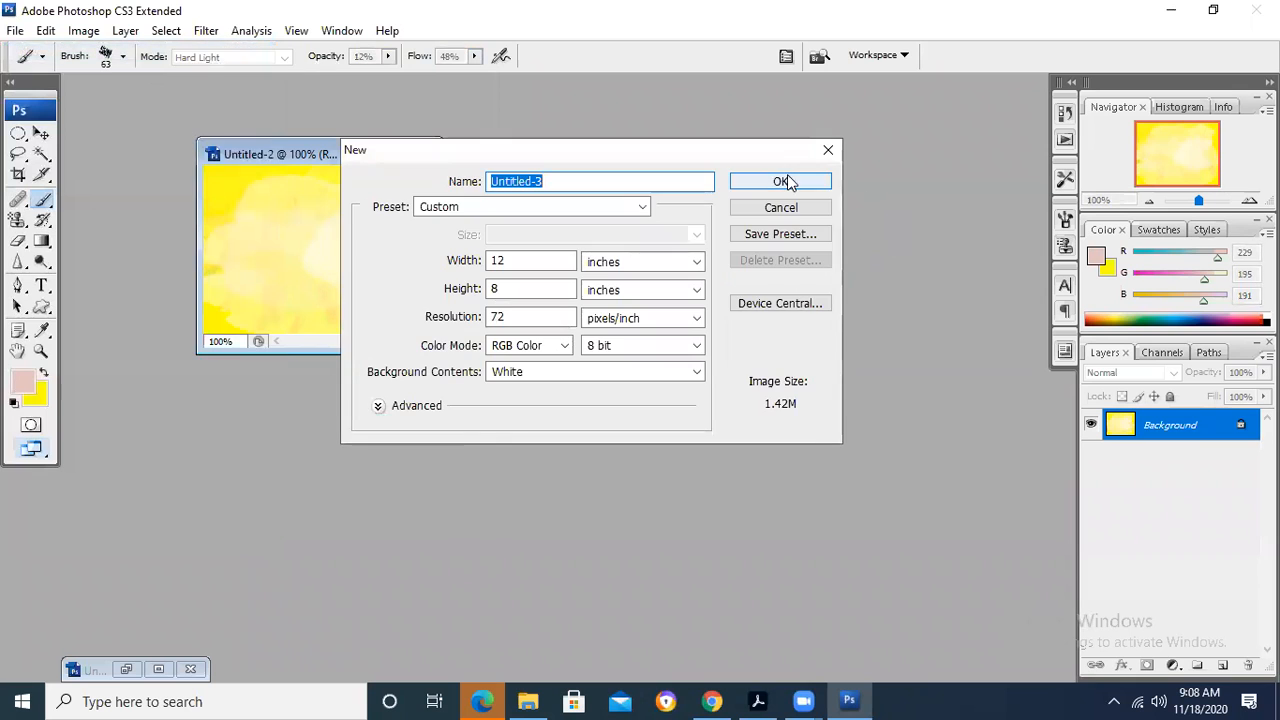
pyautogui.click(782, 181)
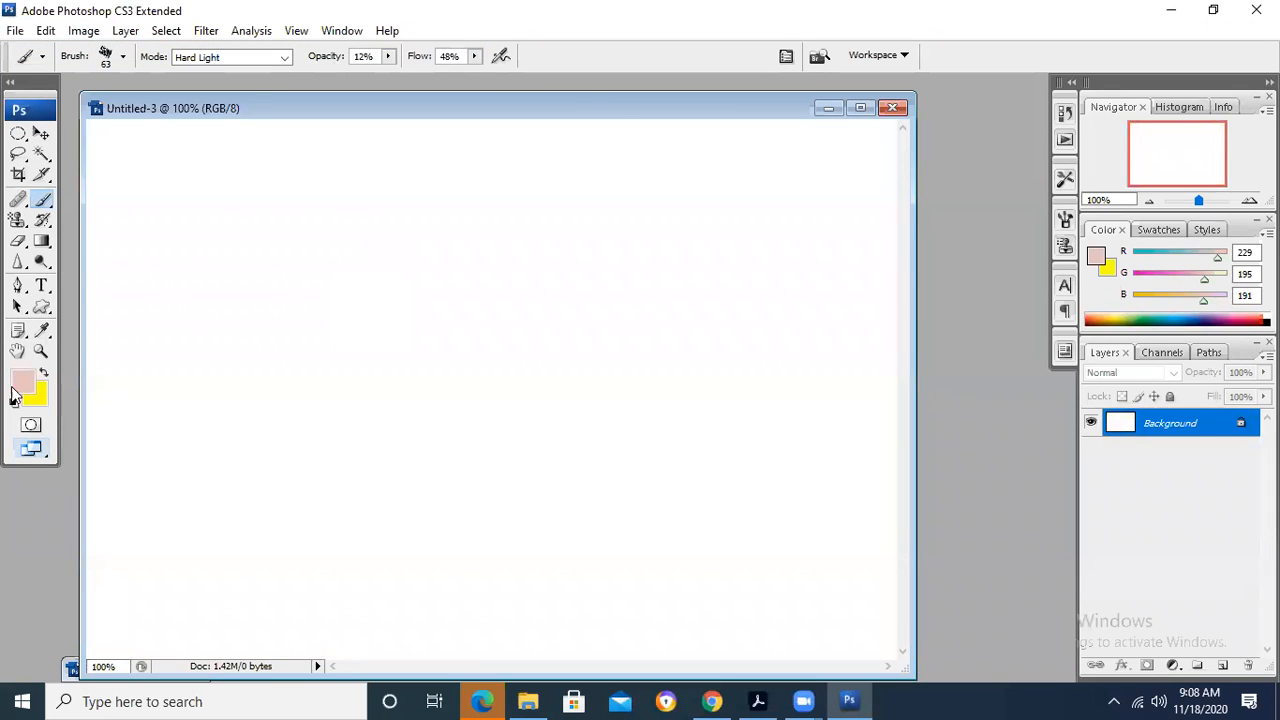
# - Set the brush opacity to 50% and the foreground colour to dark green 092717
pyautogui.click(388, 57)
pyautogui.moveTo(396, 82); pyautogui.dragTo(426, 82)
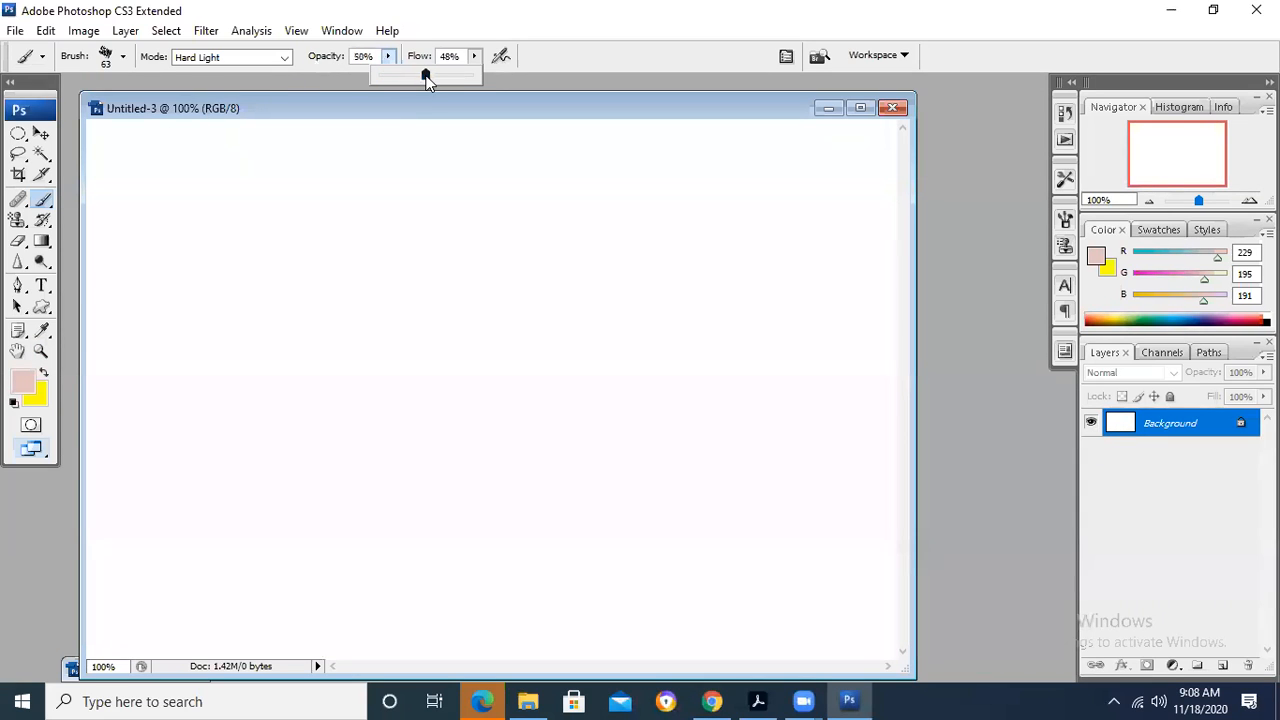
pyautogui.click(22, 379)
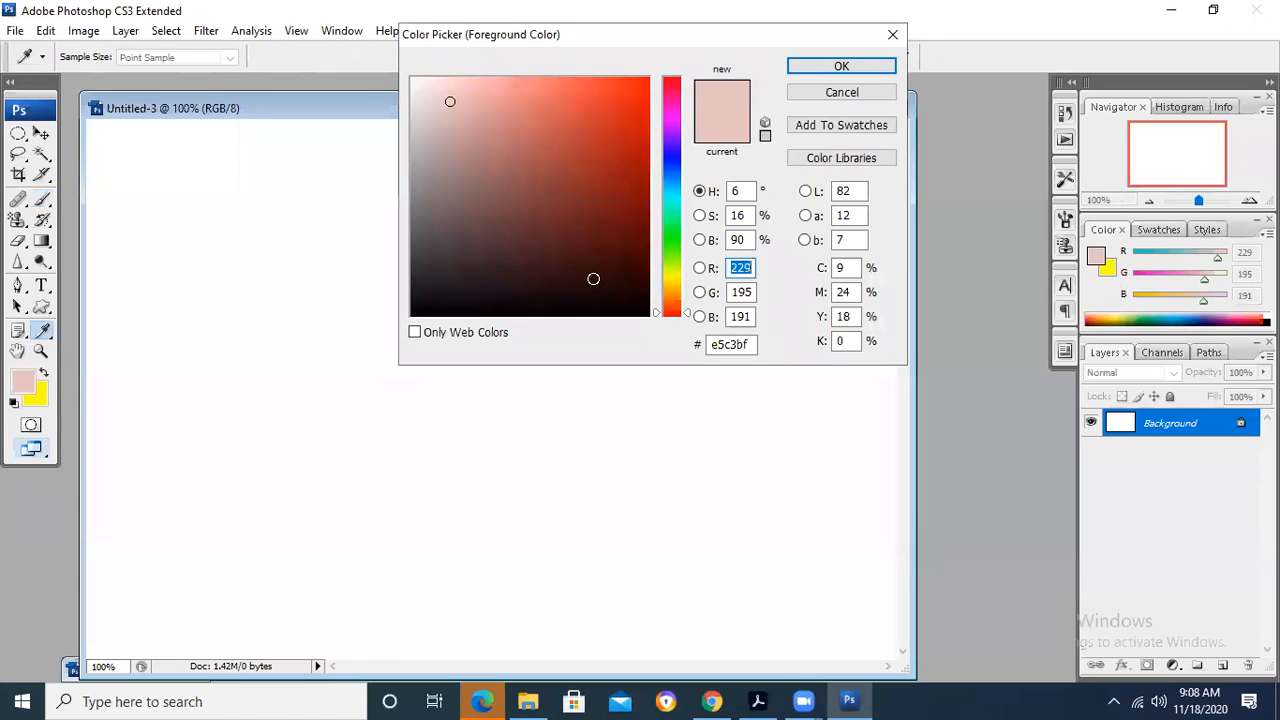
pyautogui.click(593, 279)
pyautogui.click(677, 218)
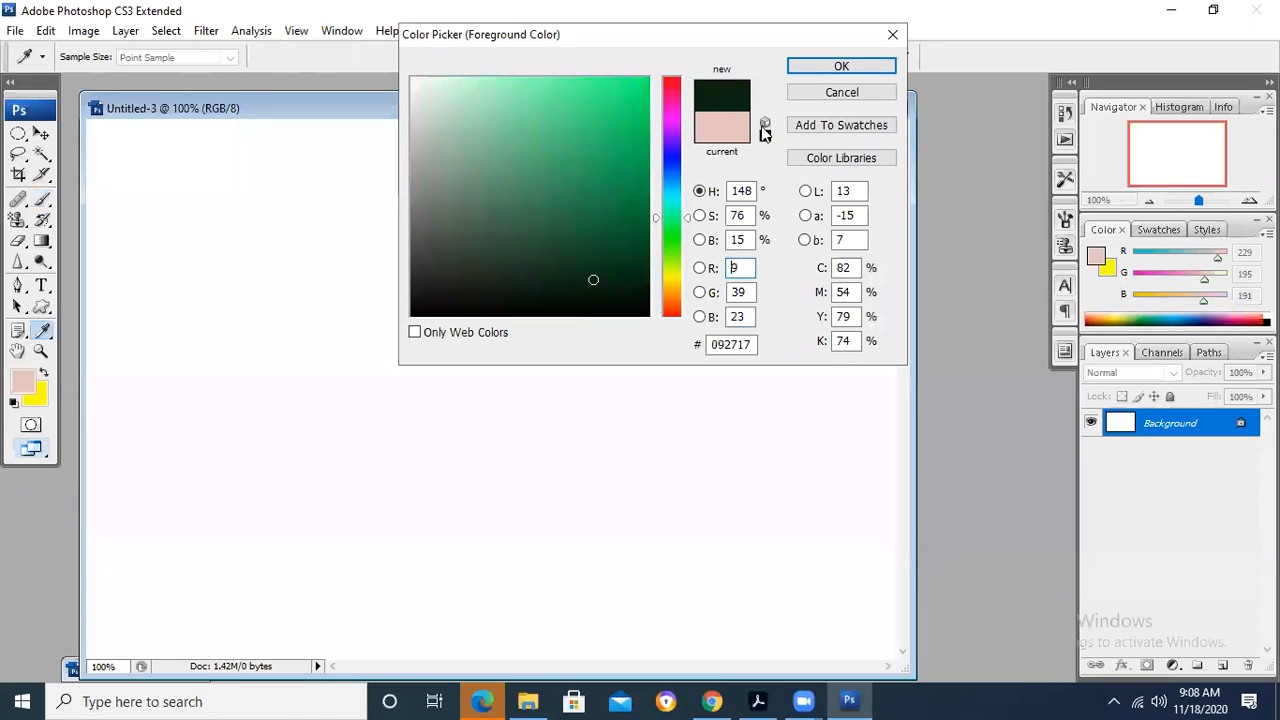
pyautogui.click(805, 70)
# - Paint several broad green strokes across Untitled-3, raising the brush flow to 100% for the last ones
pyautogui.moveTo(167, 432)
pyautogui.mouseDown()
pyautogui.moveTo(269, 440)
pyautogui.moveTo(514, 383)
pyautogui.moveTo(694, 289)
pyautogui.moveTo(728, 306)
pyautogui.mouseUp()
pyautogui.moveTo(288, 480)
pyautogui.mouseDown()
pyautogui.moveTo(675, 467)
pyautogui.moveTo(457, 537)
pyautogui.moveTo(605, 518)
pyautogui.mouseUp()
pyautogui.moveTo(188, 200); pyautogui.dragTo(572, 194)
pyautogui.click(474, 56)
pyautogui.moveTo(478, 75); pyautogui.dragTo(540, 73)
pyautogui.moveTo(190, 270); pyautogui.dragTo(825, 250)
pyautogui.moveTo(199, 152); pyautogui.dragTo(737, 128)
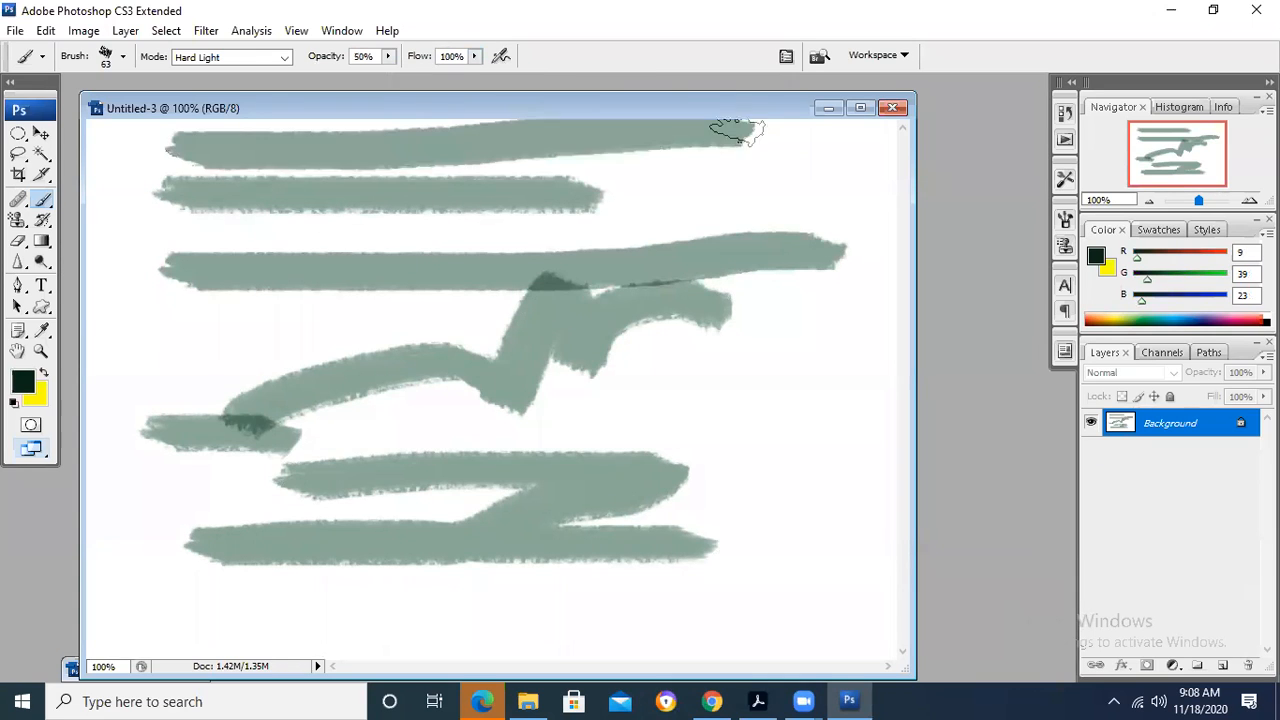
# - Set the brush flow to 9% and paint faint strokes in the blank areas of Untitled-3
pyautogui.click(474, 57)
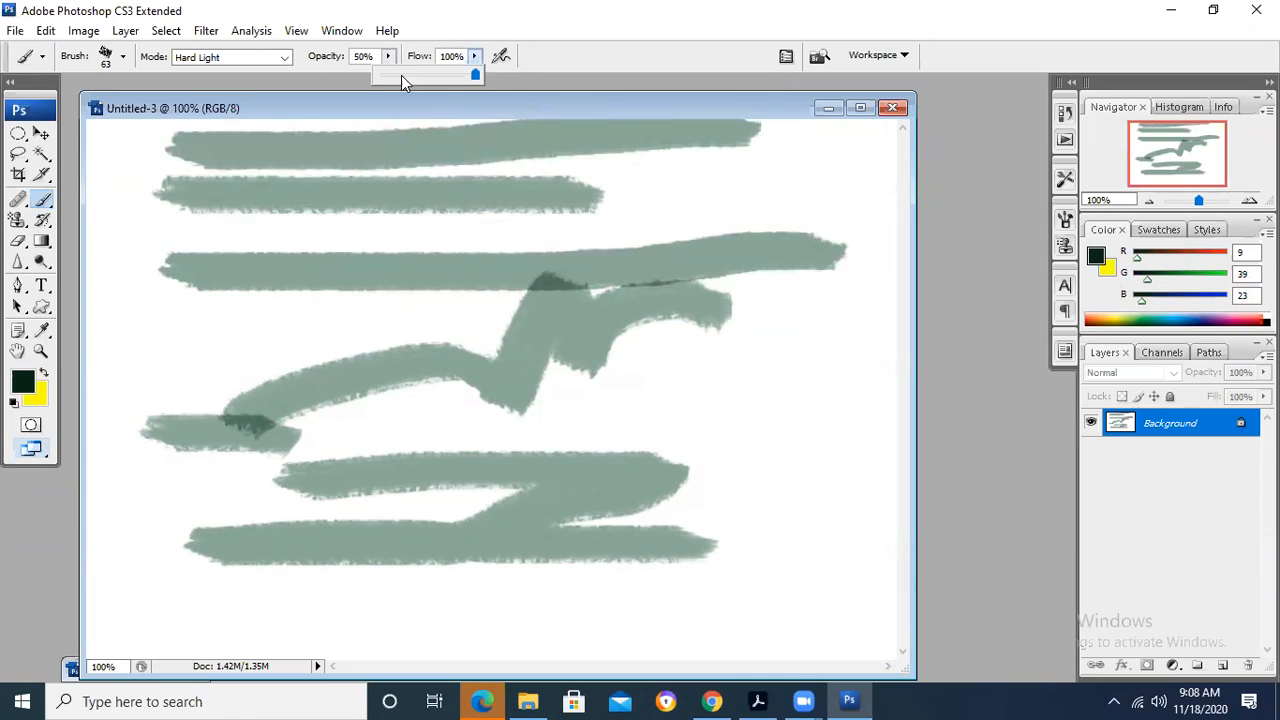
pyautogui.click(385, 74)
pyautogui.moveTo(678, 374); pyautogui.dragTo(798, 378)
pyautogui.moveTo(728, 440)
pyautogui.mouseDown()
pyautogui.moveTo(805, 492)
pyautogui.moveTo(818, 600)
pyautogui.mouseUp()
pyautogui.moveTo(149, 337); pyautogui.dragTo(447, 328)
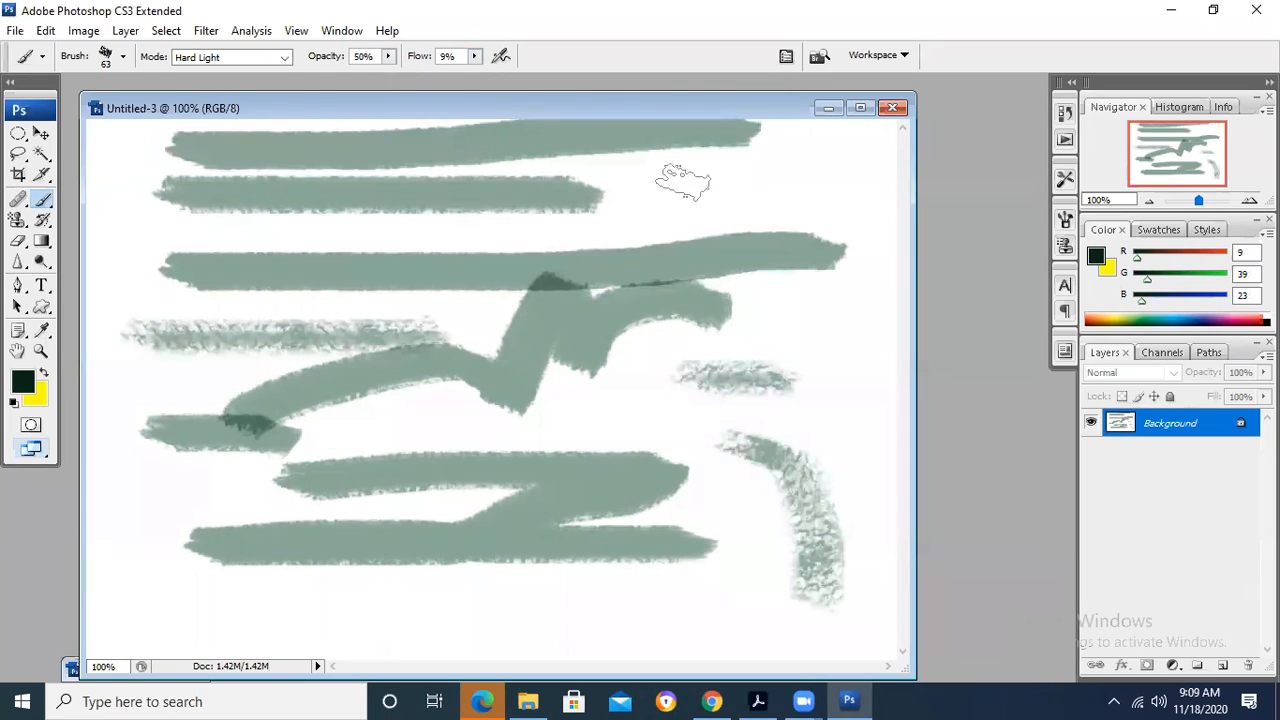
pyautogui.moveTo(668, 181); pyautogui.dragTo(880, 178)
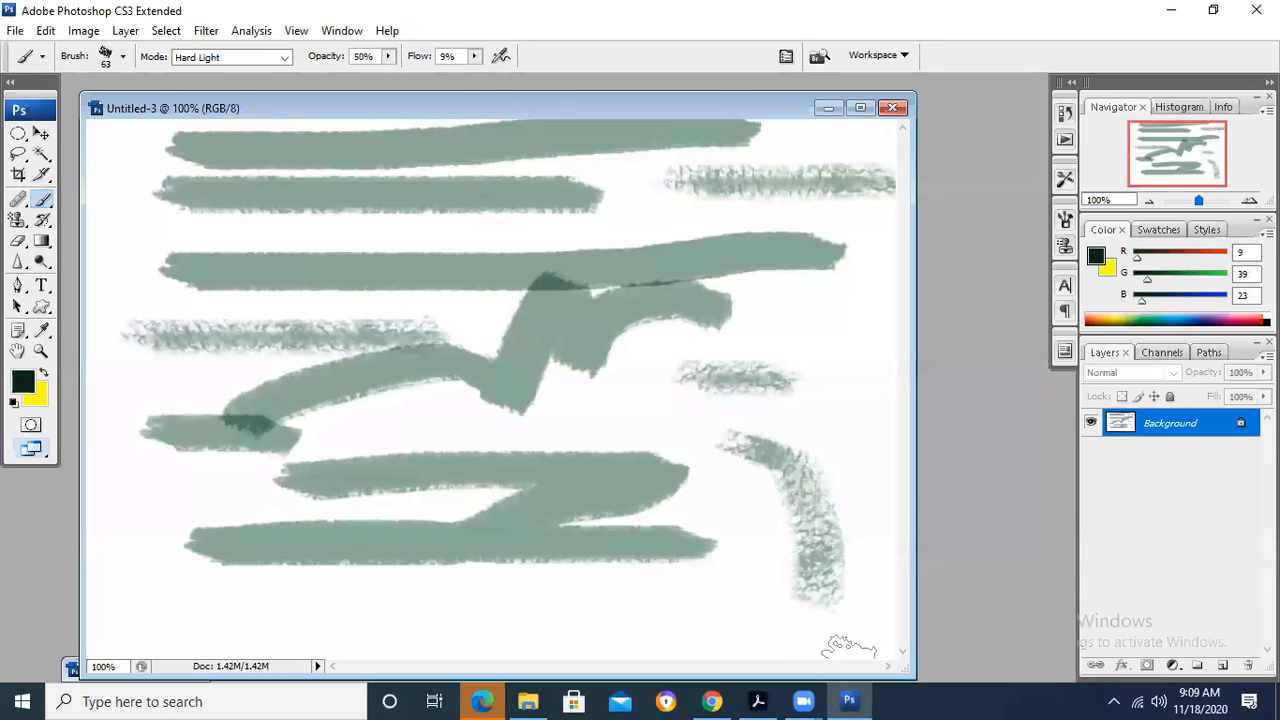
# - Switch to the Chapter 7 PDF in Acrobat and read the Brush Tool note and the Gradient Tool steps
pyautogui.hotkey('alt', 'Tab')
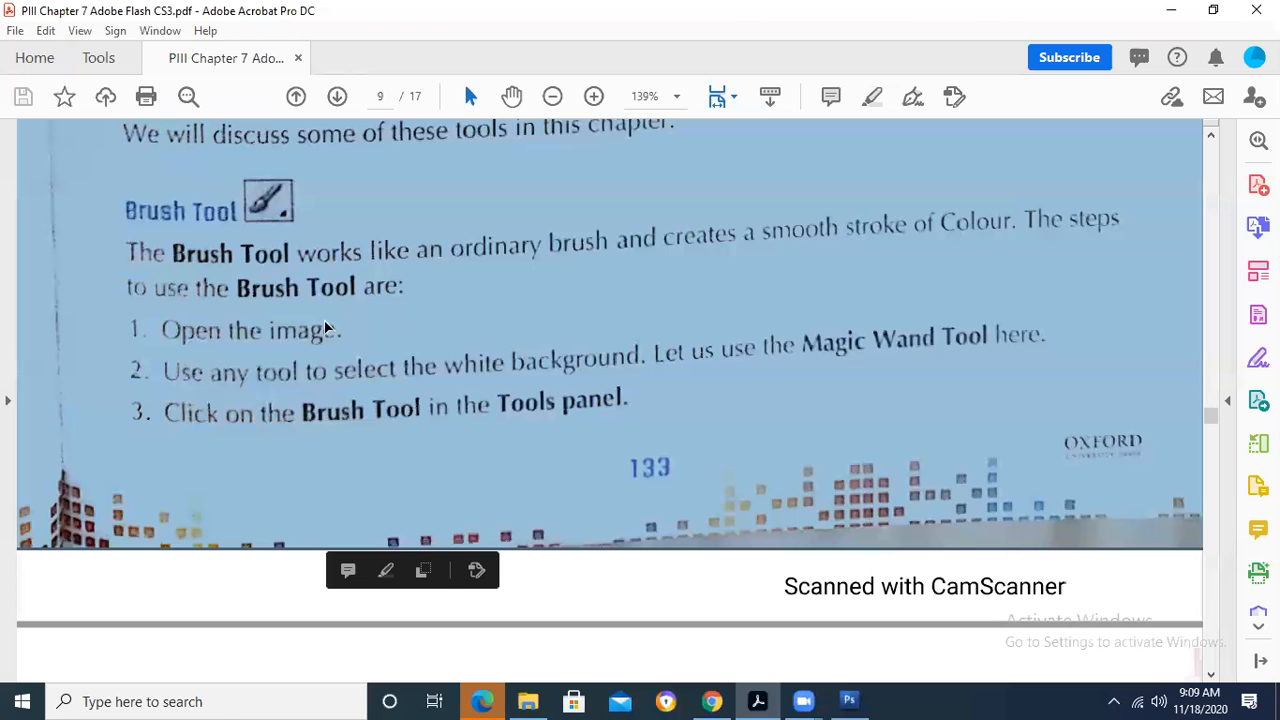
pyautogui.scroll(-10, 325, 329)
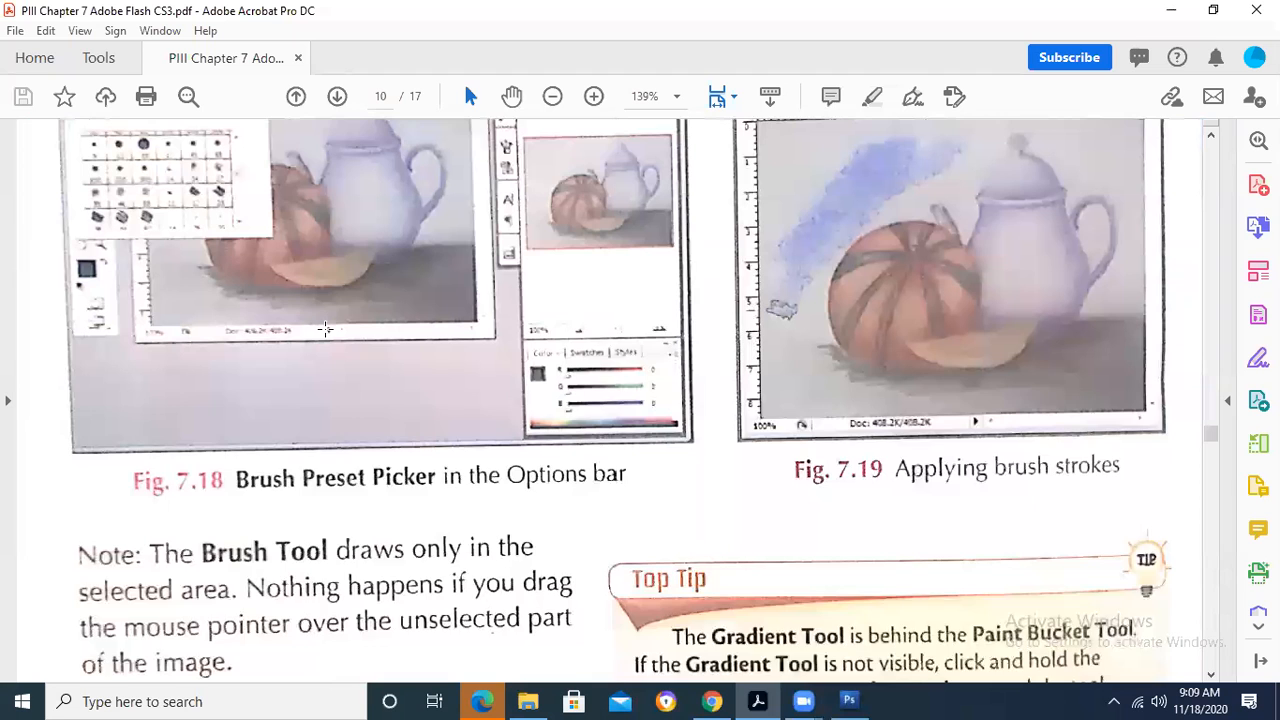
pyautogui.scroll(-5, 325, 329)
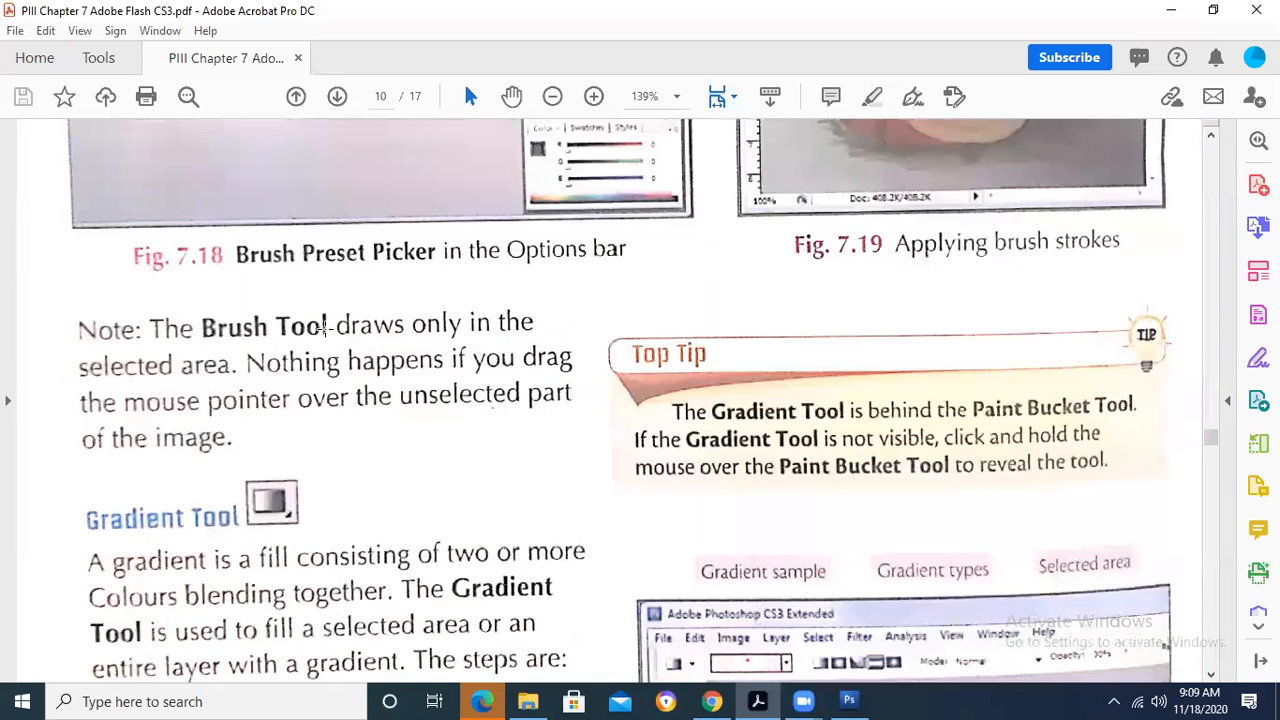
pyautogui.scroll(-2, 325, 329)
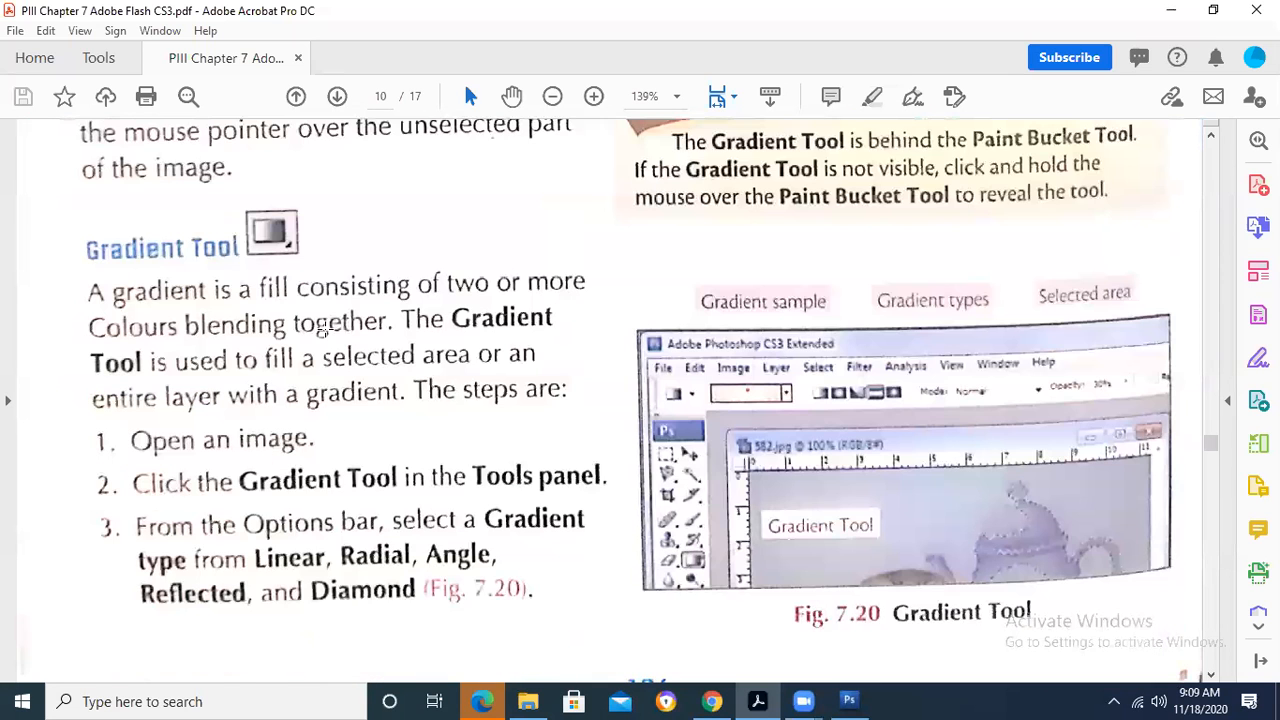
pyautogui.scroll(-6, 325, 331)
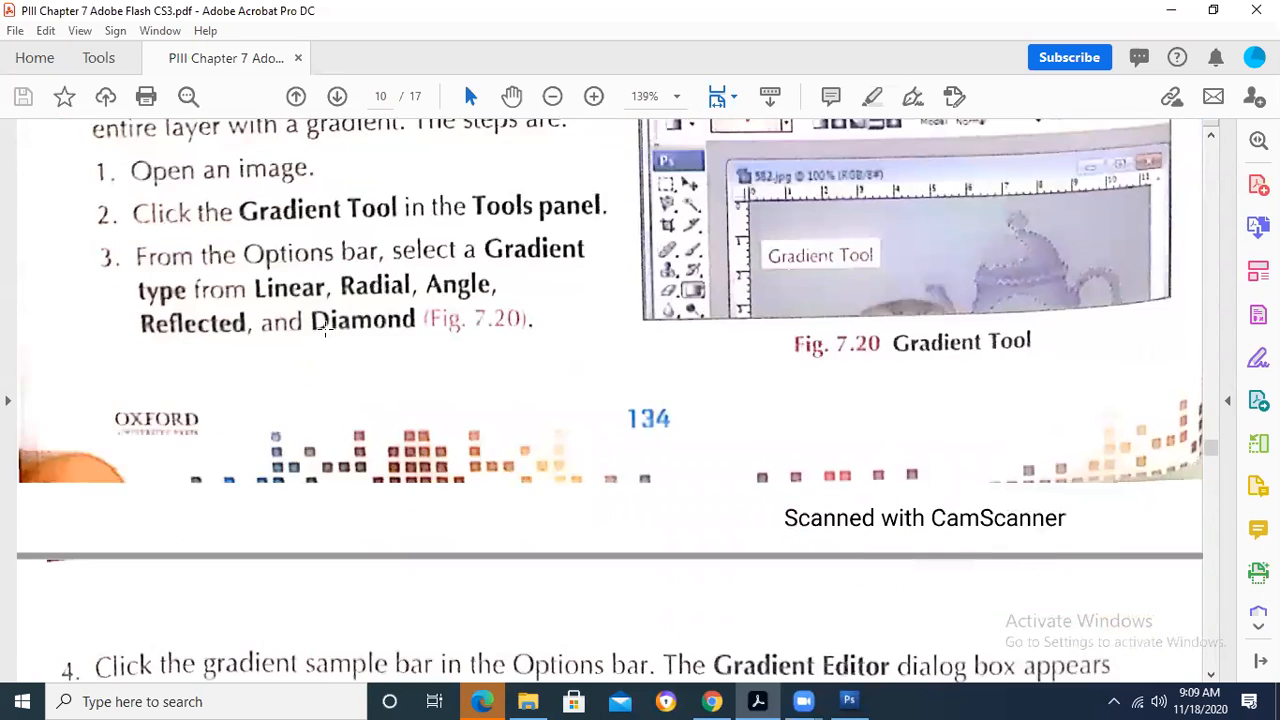
pyautogui.scroll(1, 325, 331)
pyautogui.scroll(-2, 325, 331)
pyautogui.scroll(3, 325, 331)
pyautogui.scroll(-8, 325, 329)
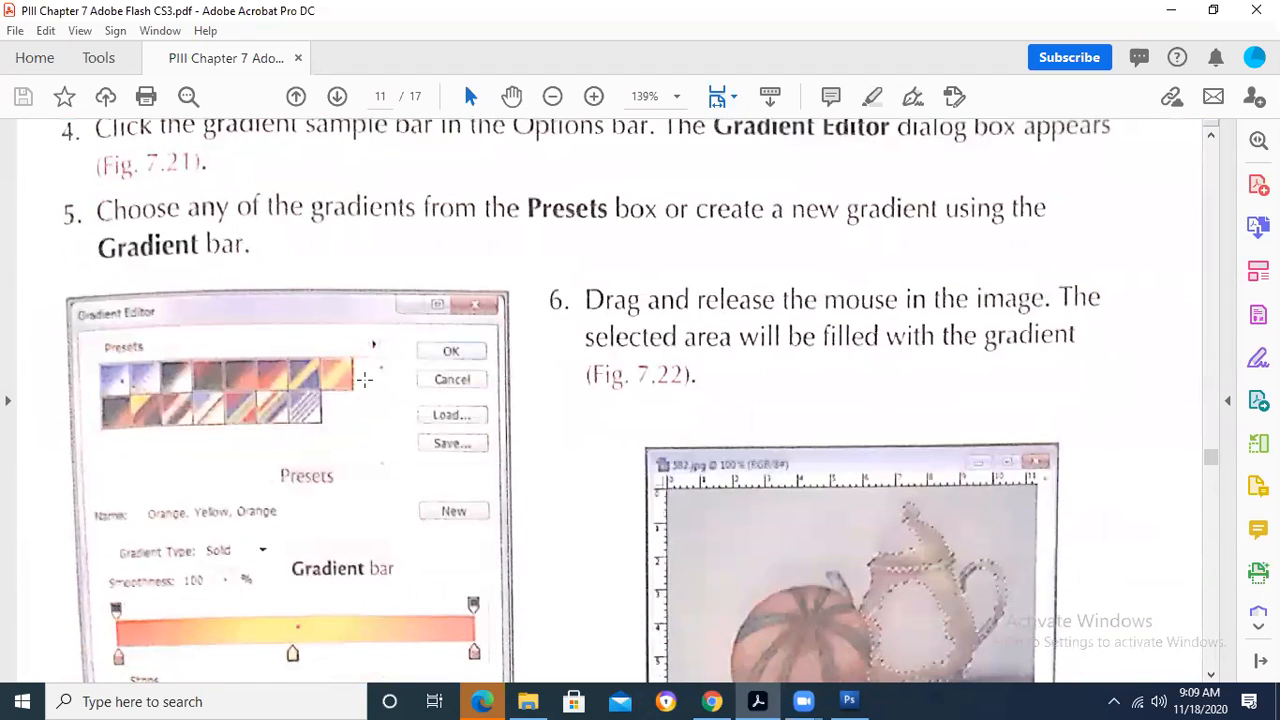
# - Read on through the Gradient Editor figures and the Drawing Tools instructions for drawing a rectangle
pyautogui.scroll(-6, 364, 378)
pyautogui.scroll(-2, 364, 378)
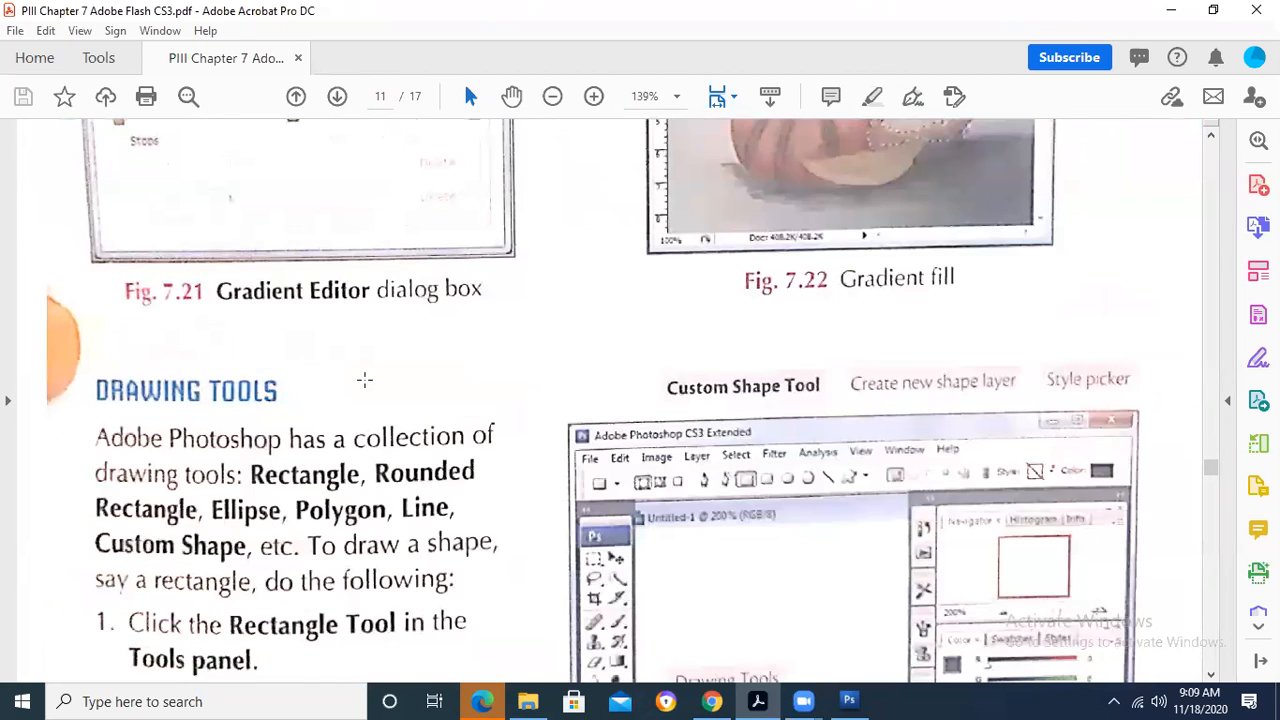
pyautogui.scroll(-3, 364, 378)
pyautogui.scroll(-1, 364, 378)
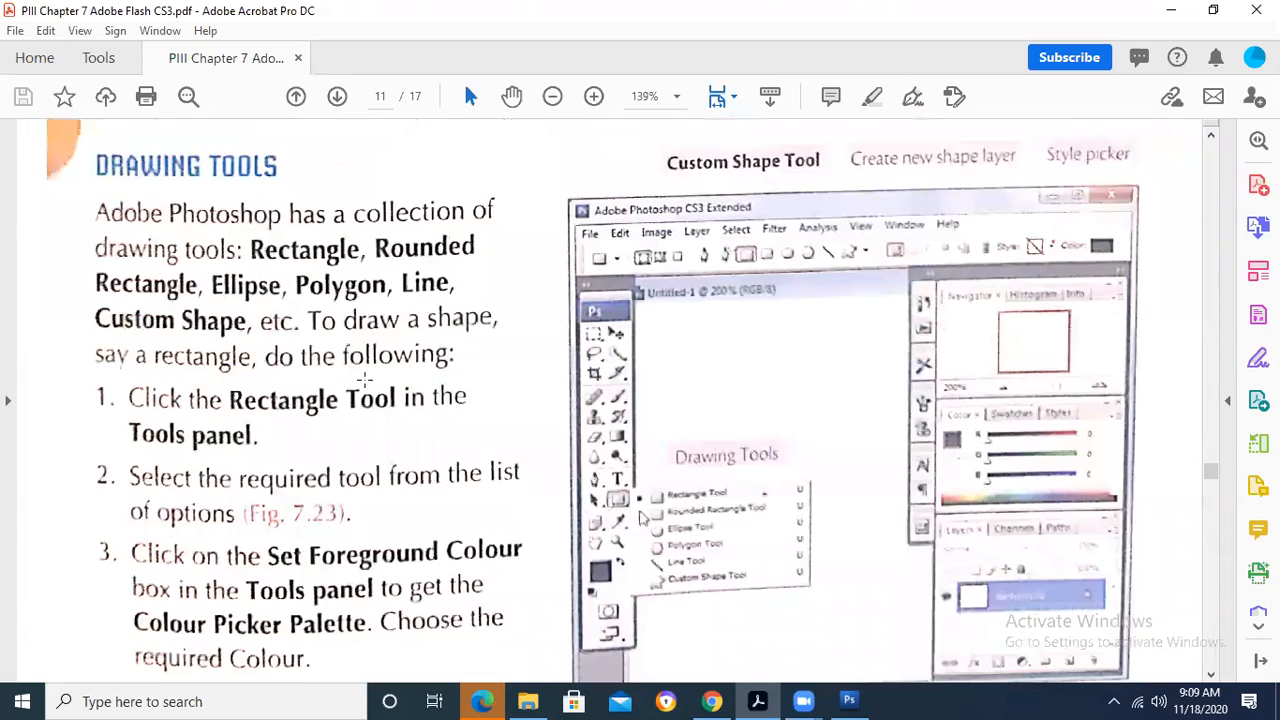
pyautogui.scroll(-1, 364, 378)
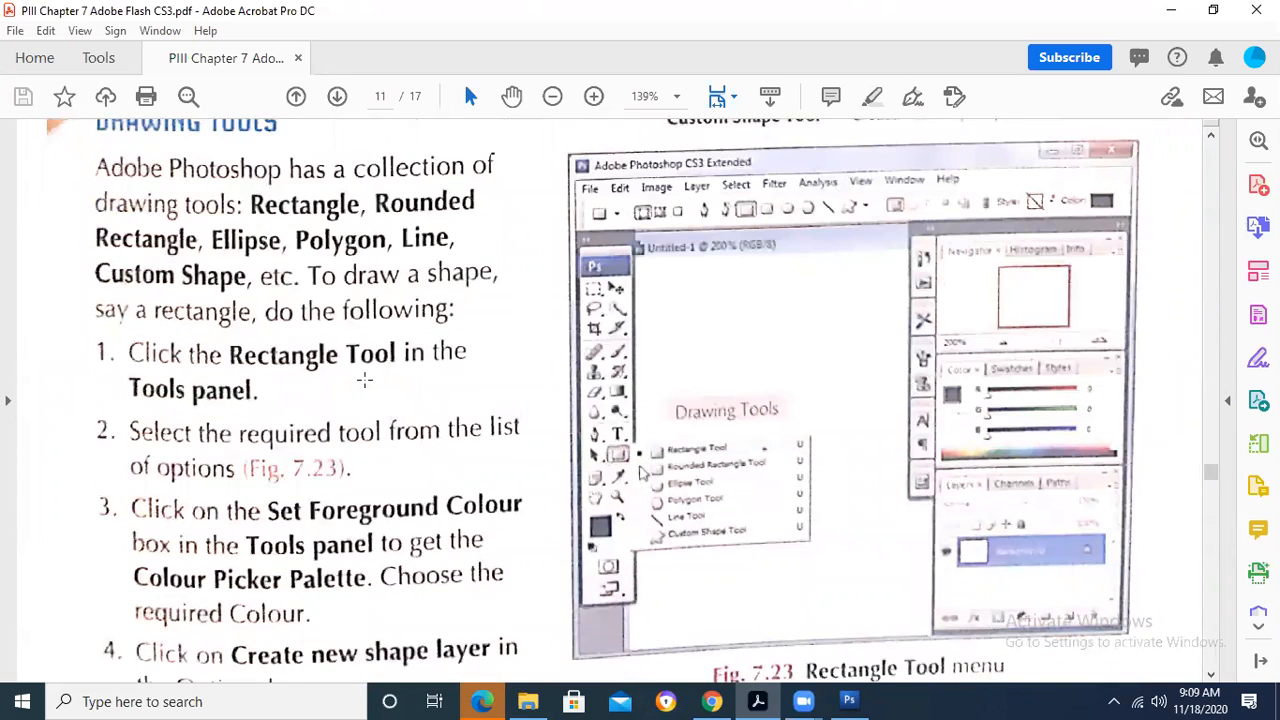
pyautogui.scroll(-3, 364, 378)
pyautogui.scroll(1, 364, 378)
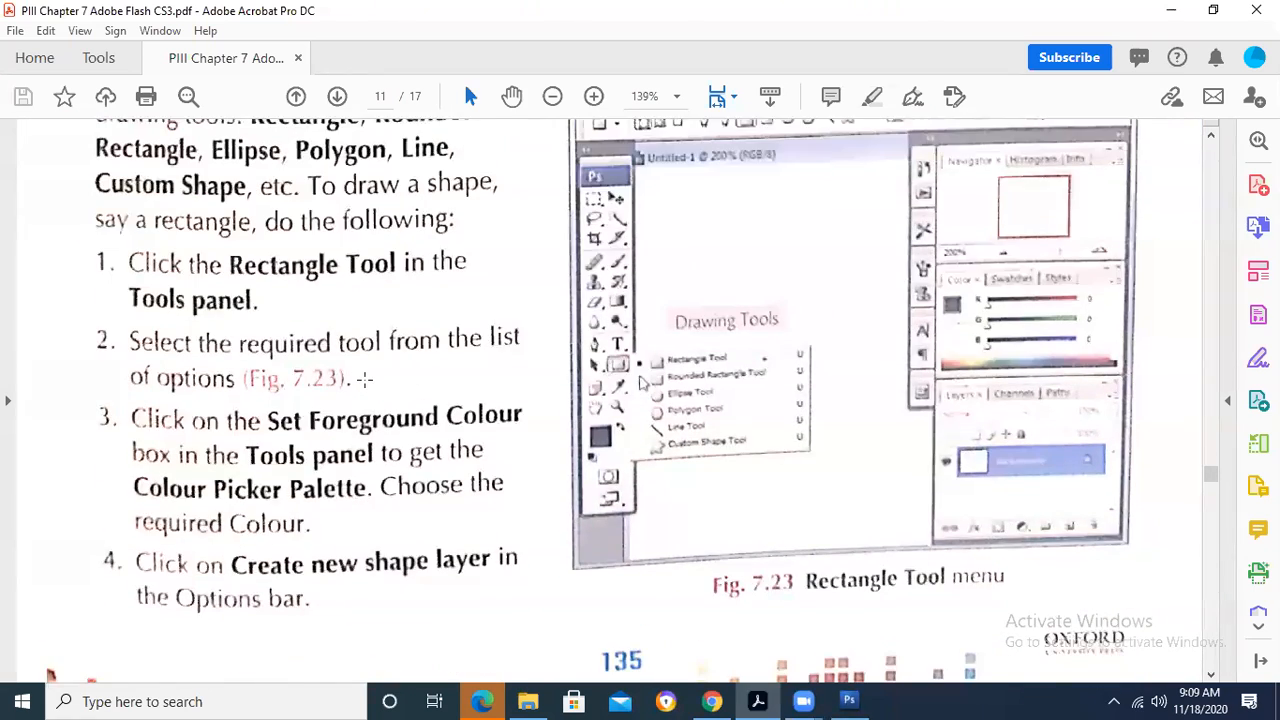
pyautogui.scroll(-9, 439, 417)
pyautogui.scroll(-1, 439, 417)
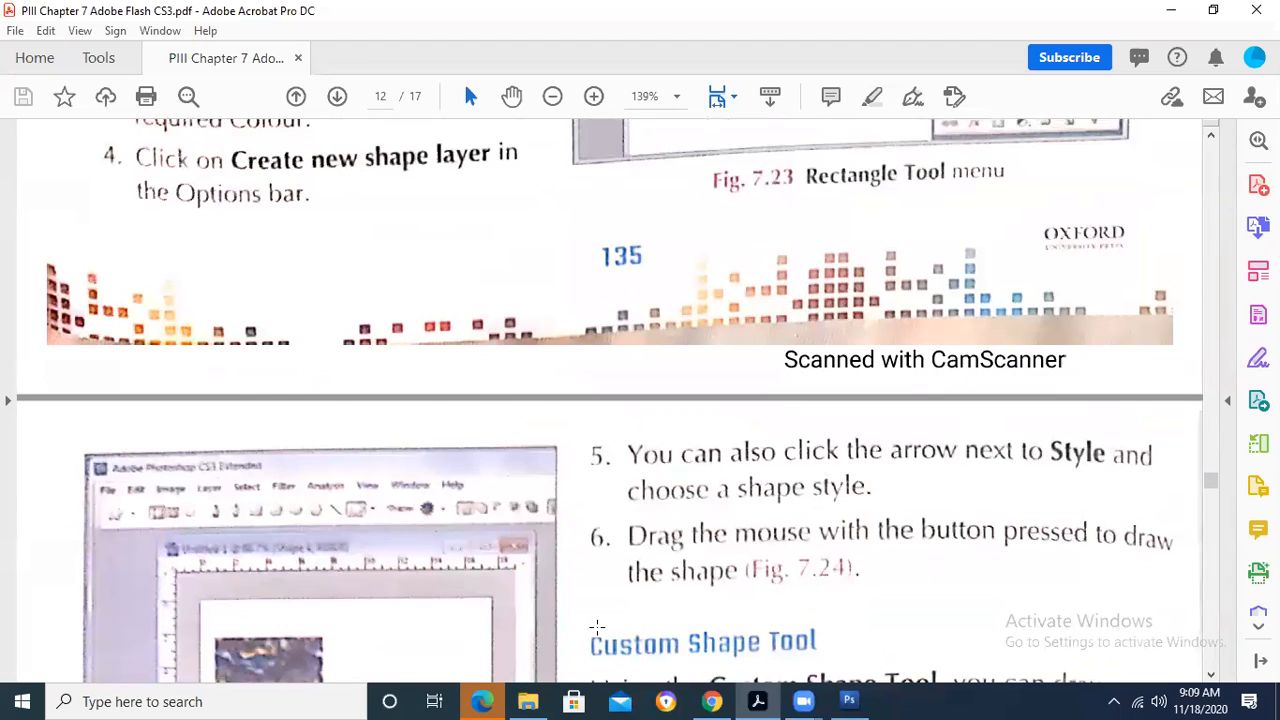
# - Switch briefly to Photoshop, then return to the Chapter 7 PDF in Acrobat and view the Custom Shape Tool section
pyautogui.hotkey('alt', 'Tab')
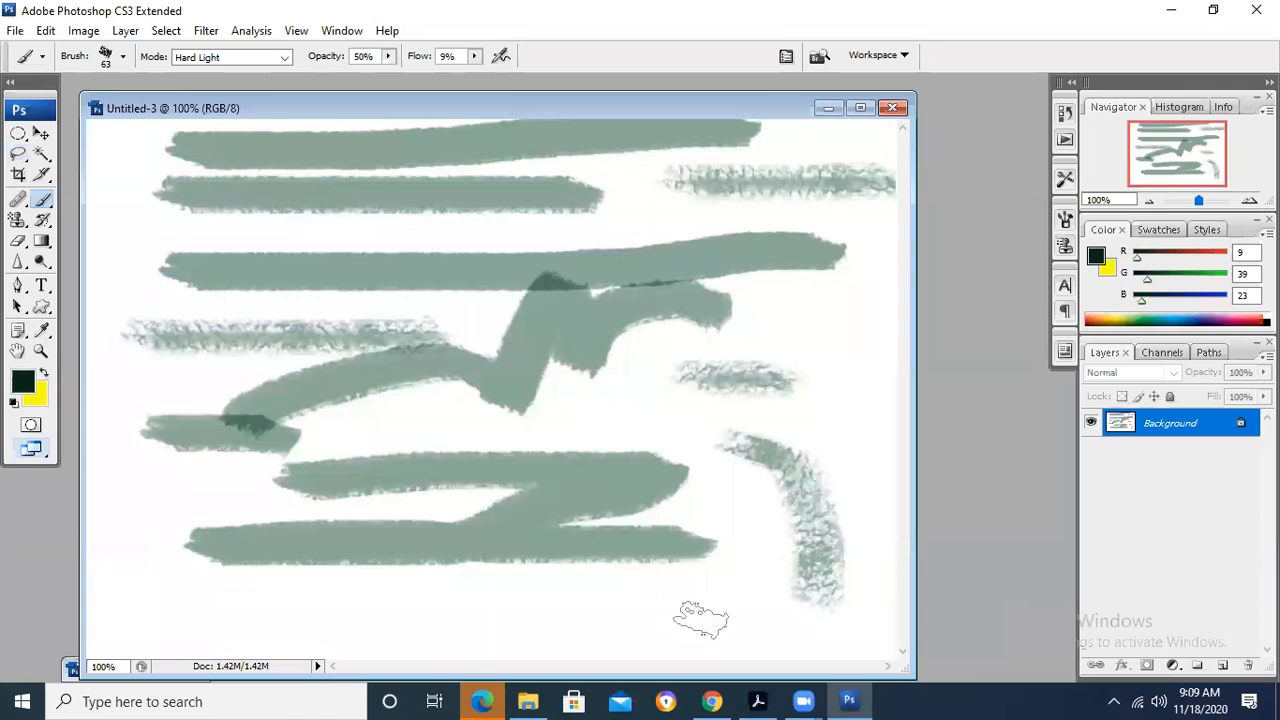
pyautogui.click(849, 701)
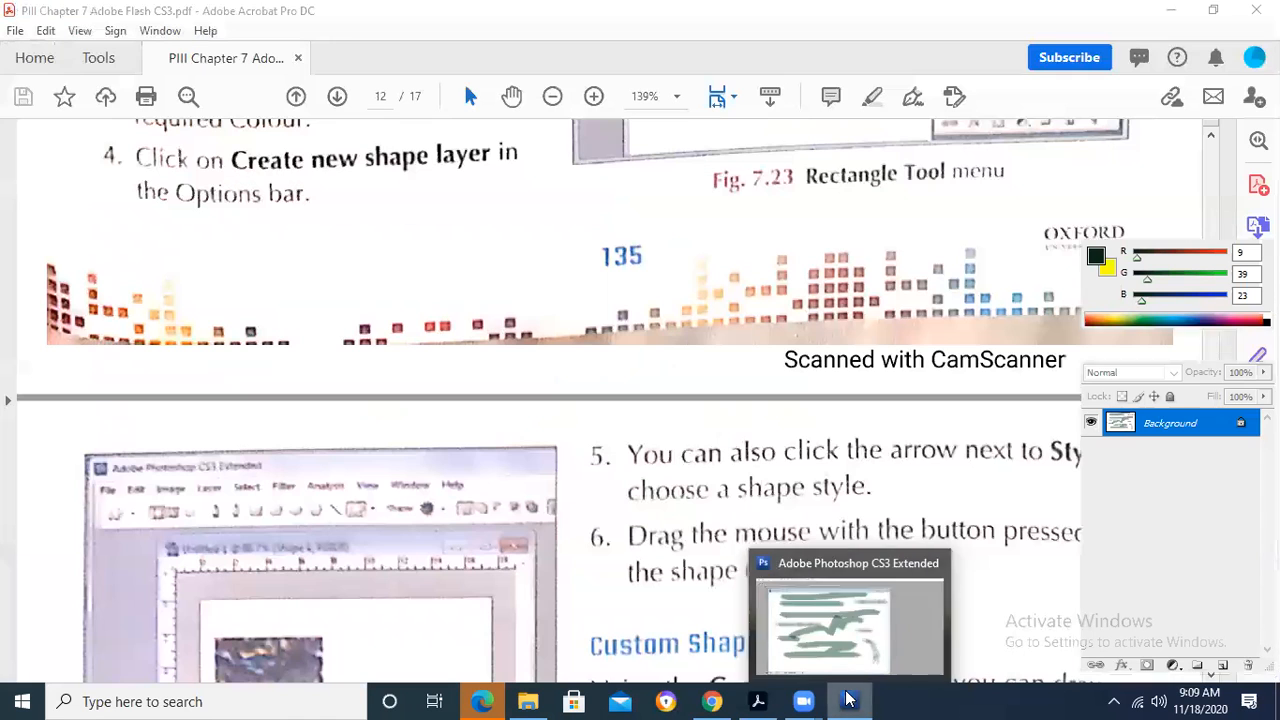
pyautogui.click(750, 700)
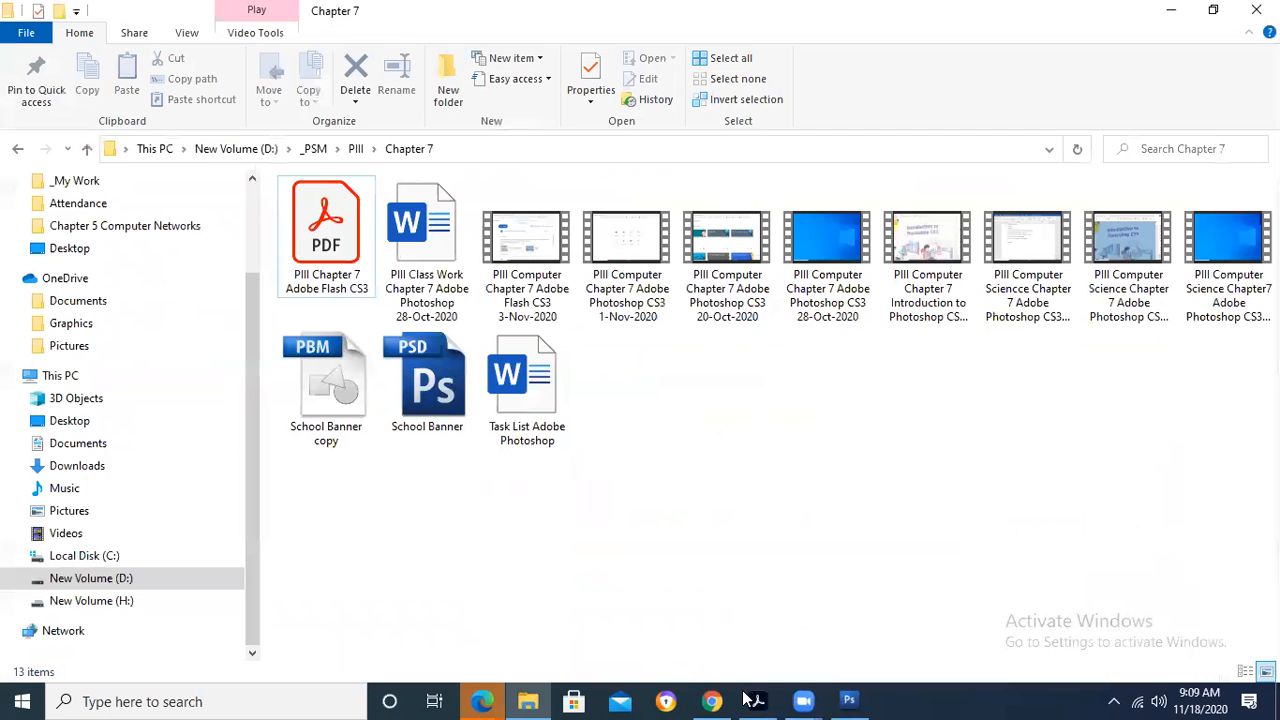
pyautogui.click(756, 700)
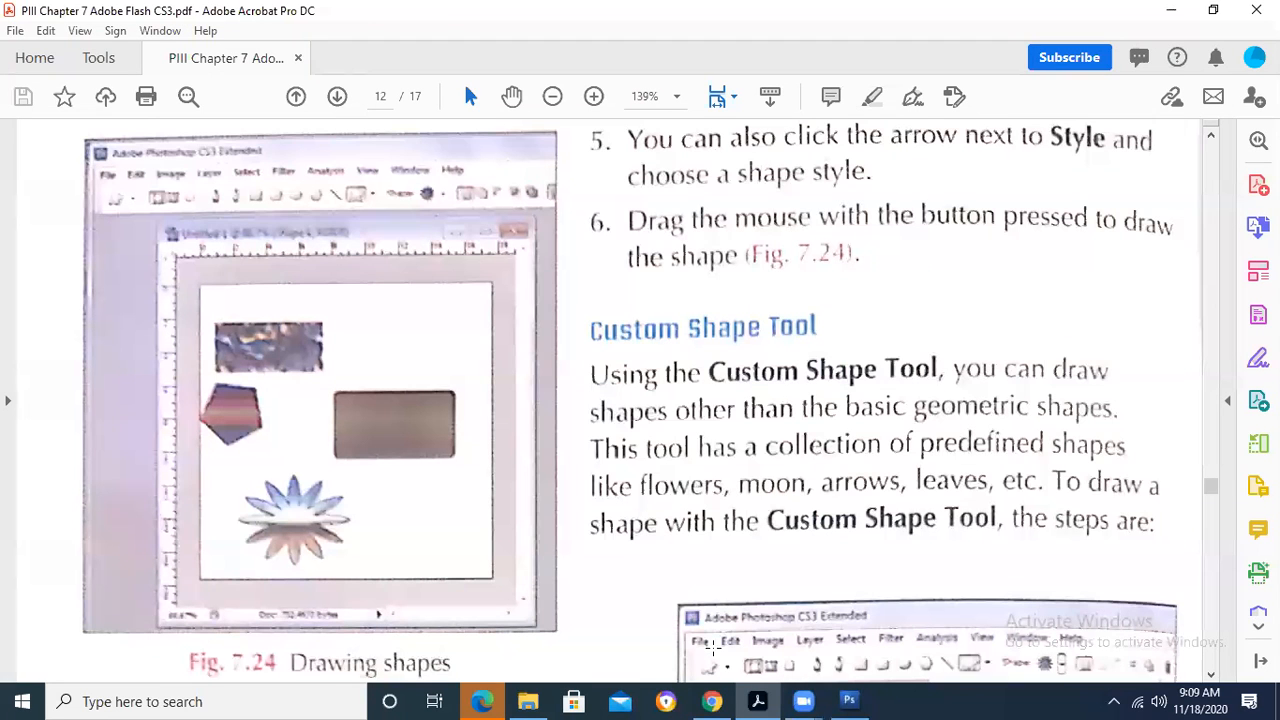
# - Switch to Photoshop and look through the tool variants grouped with Gradient, Eraser, Healing Brush, Slice and Lasso
pyautogui.click(849, 700)
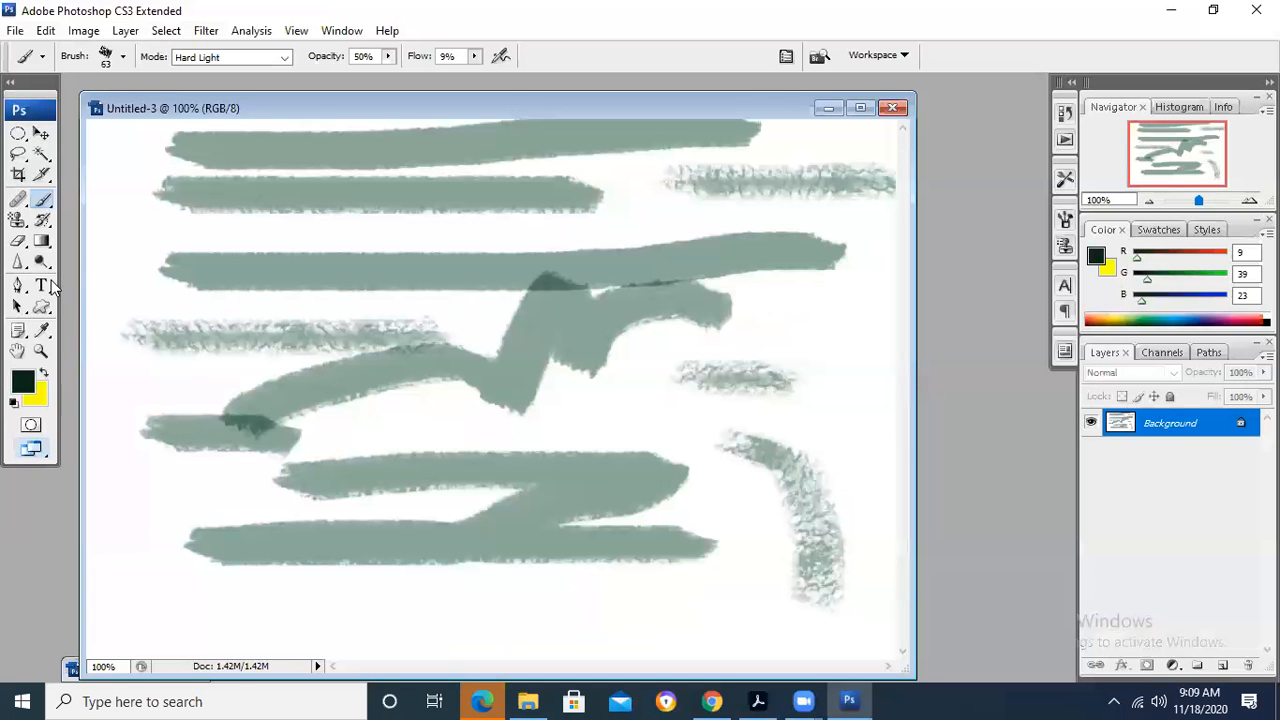
pyautogui.click(41, 241)
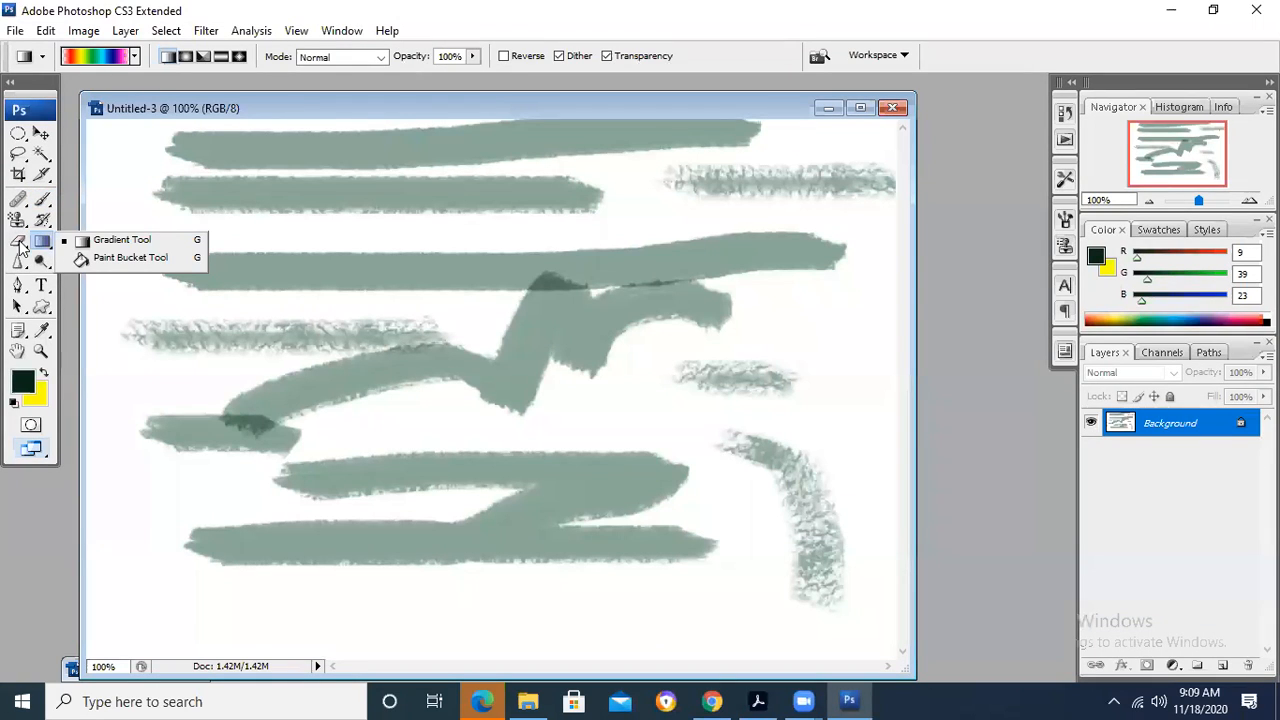
pyautogui.click(19, 243)
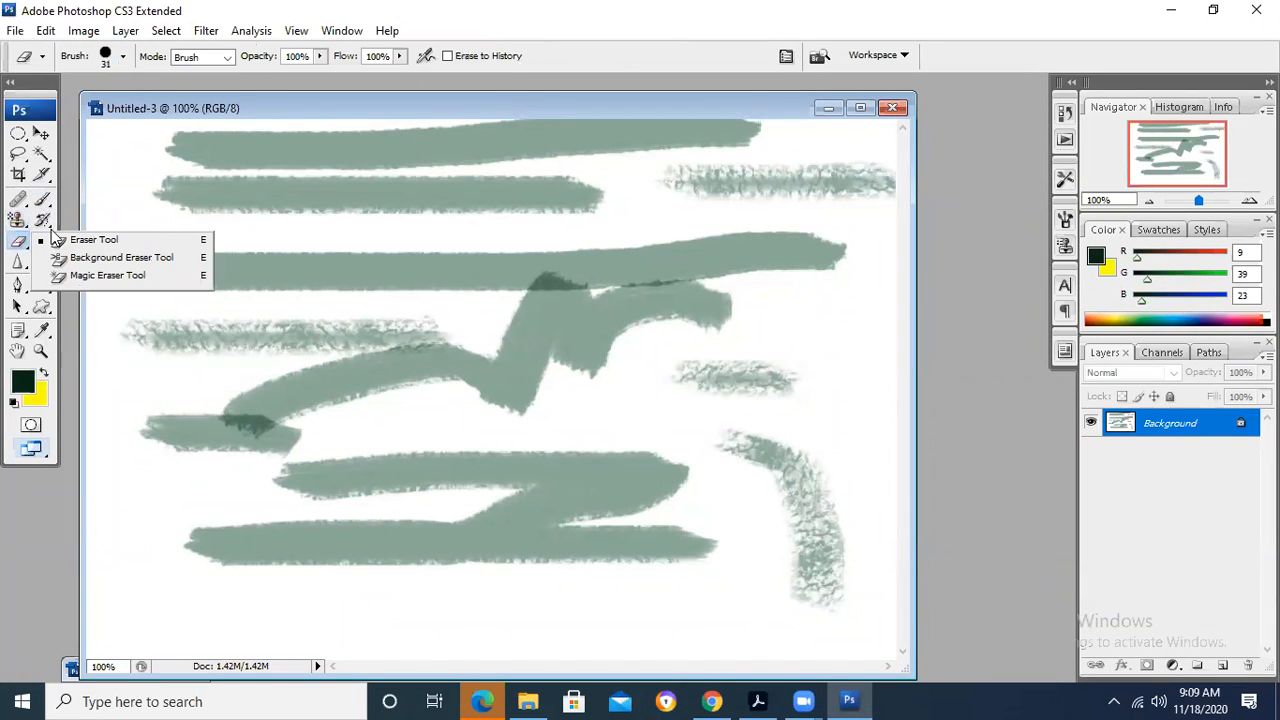
pyautogui.click(19, 199)
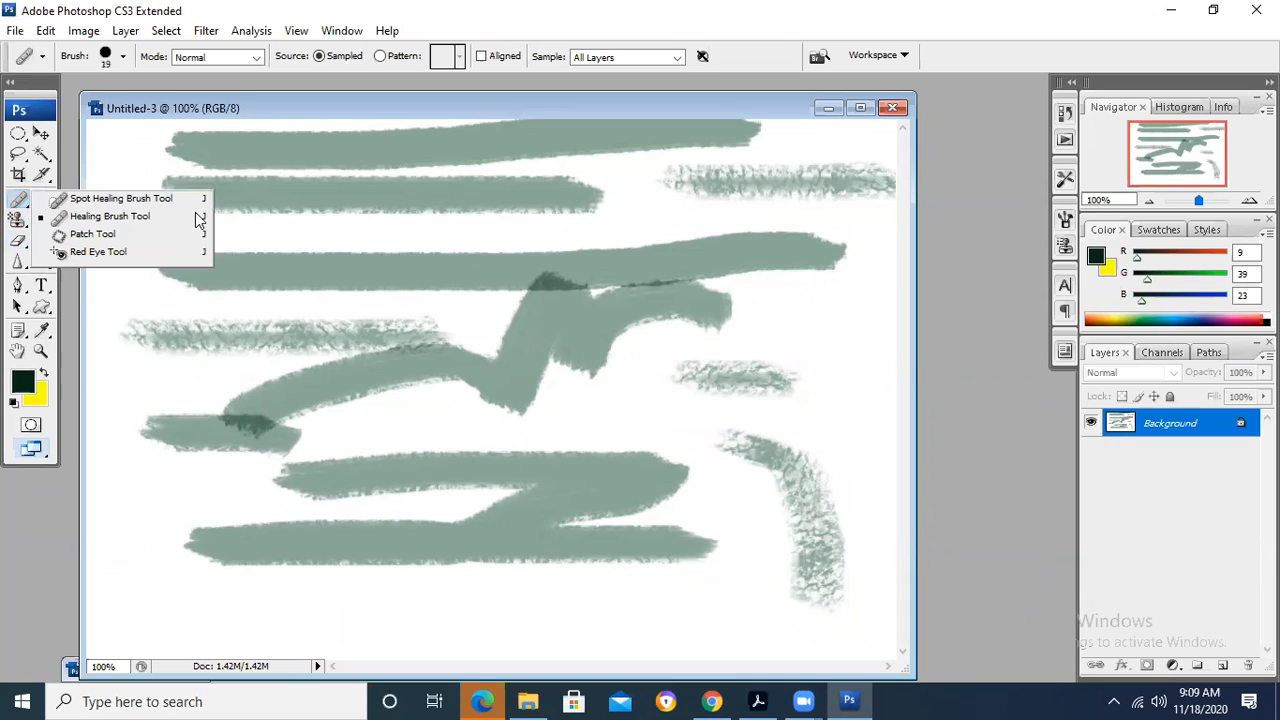
pyautogui.click(41, 168)
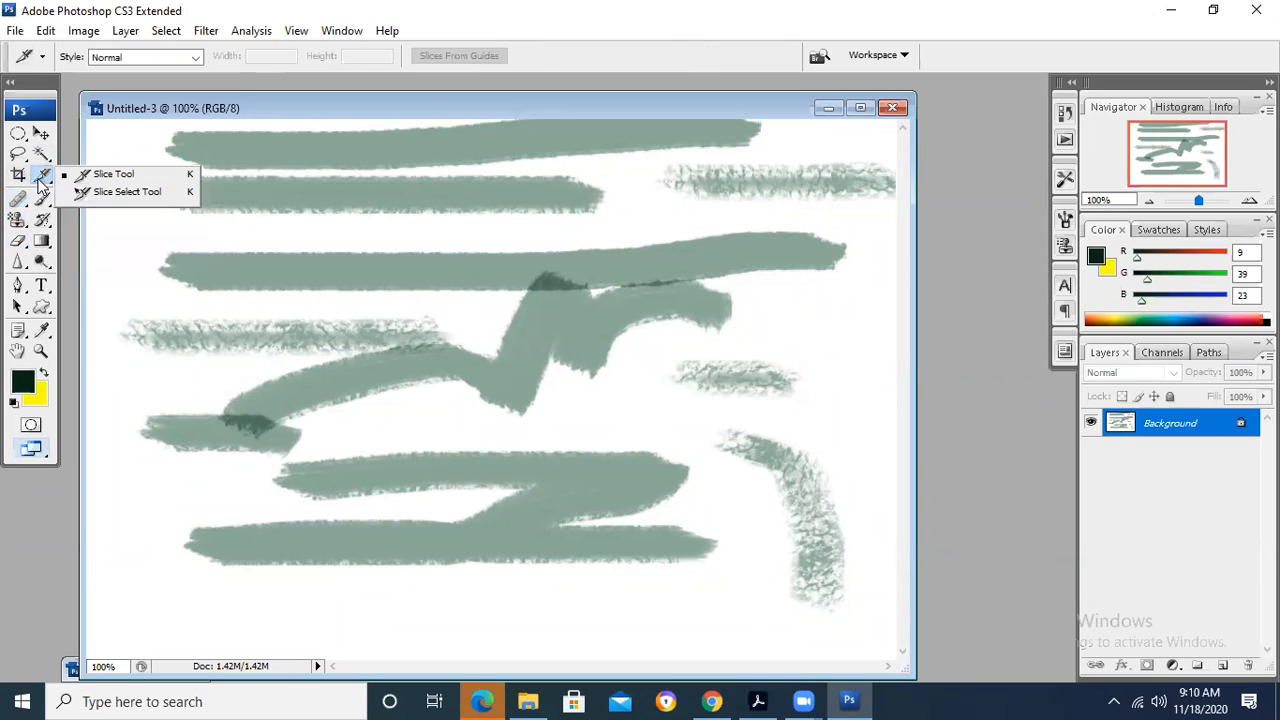
pyautogui.click(19, 153)
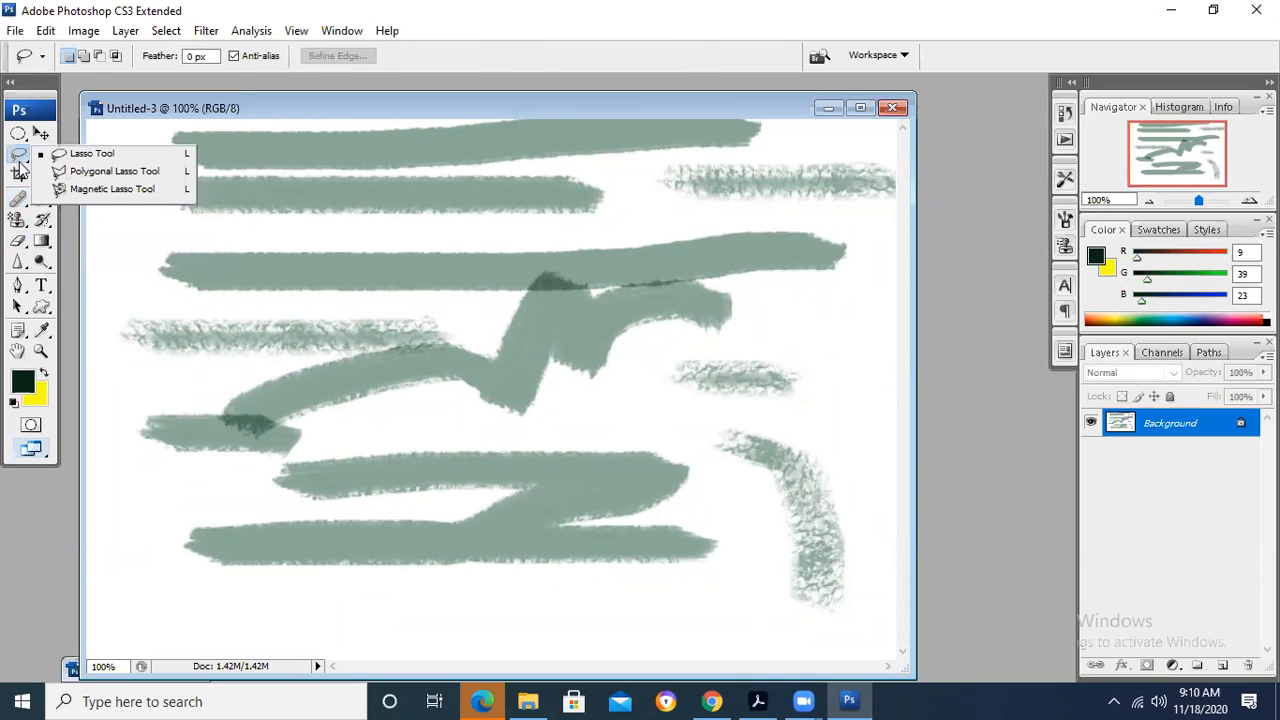
# - Draw a rainbow radial gradient with the Gradient Tool near the upper-left edge of the Untitled-3 canvas
pyautogui.click(40, 243)
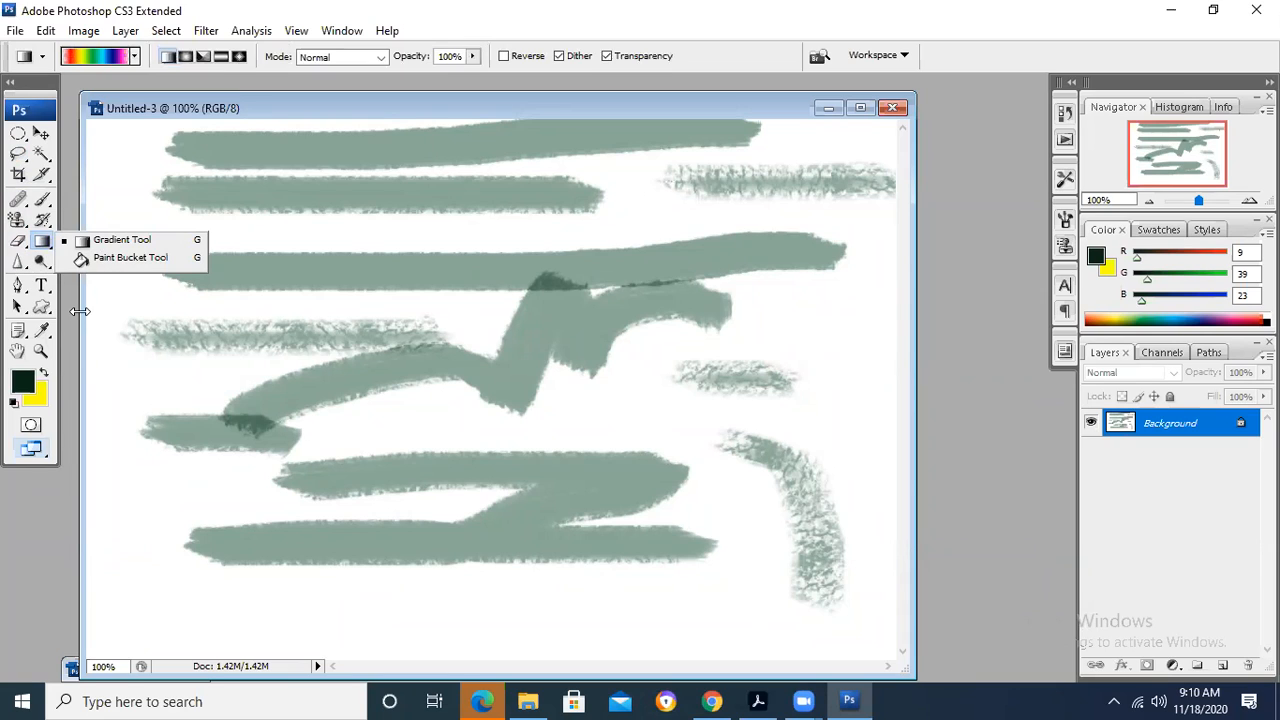
pyautogui.click(40, 58)
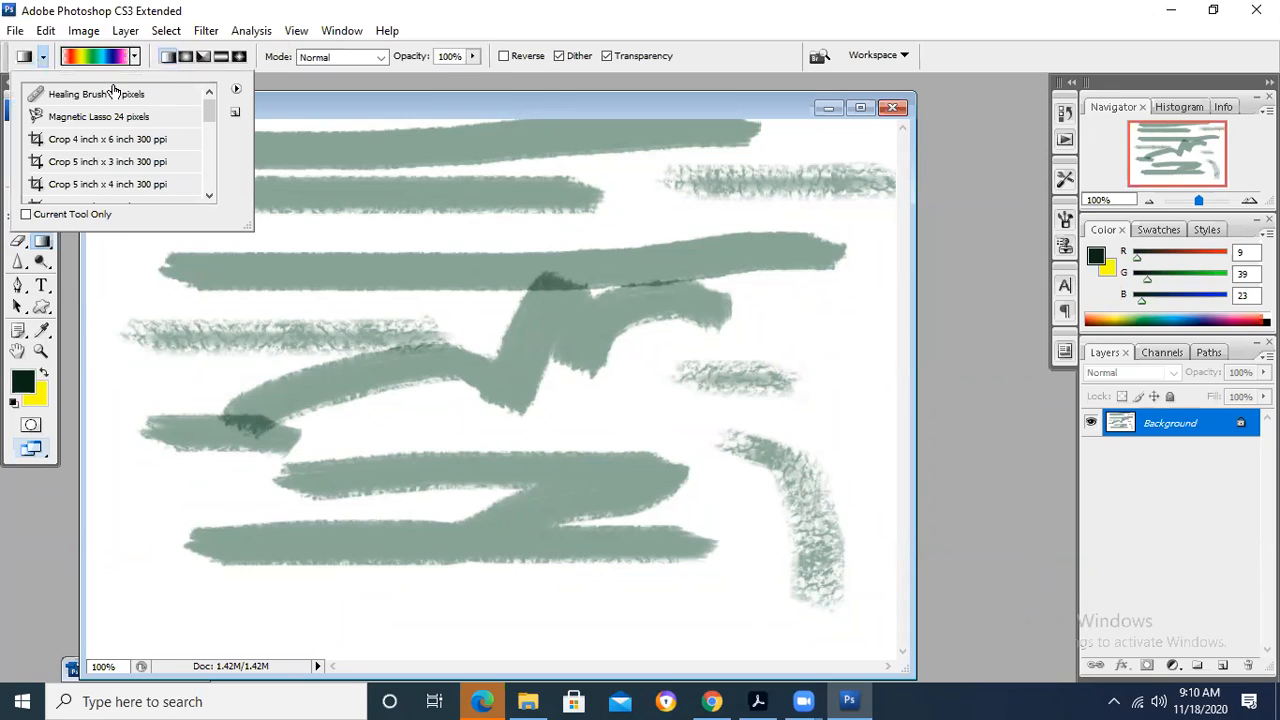
pyautogui.click(186, 56)
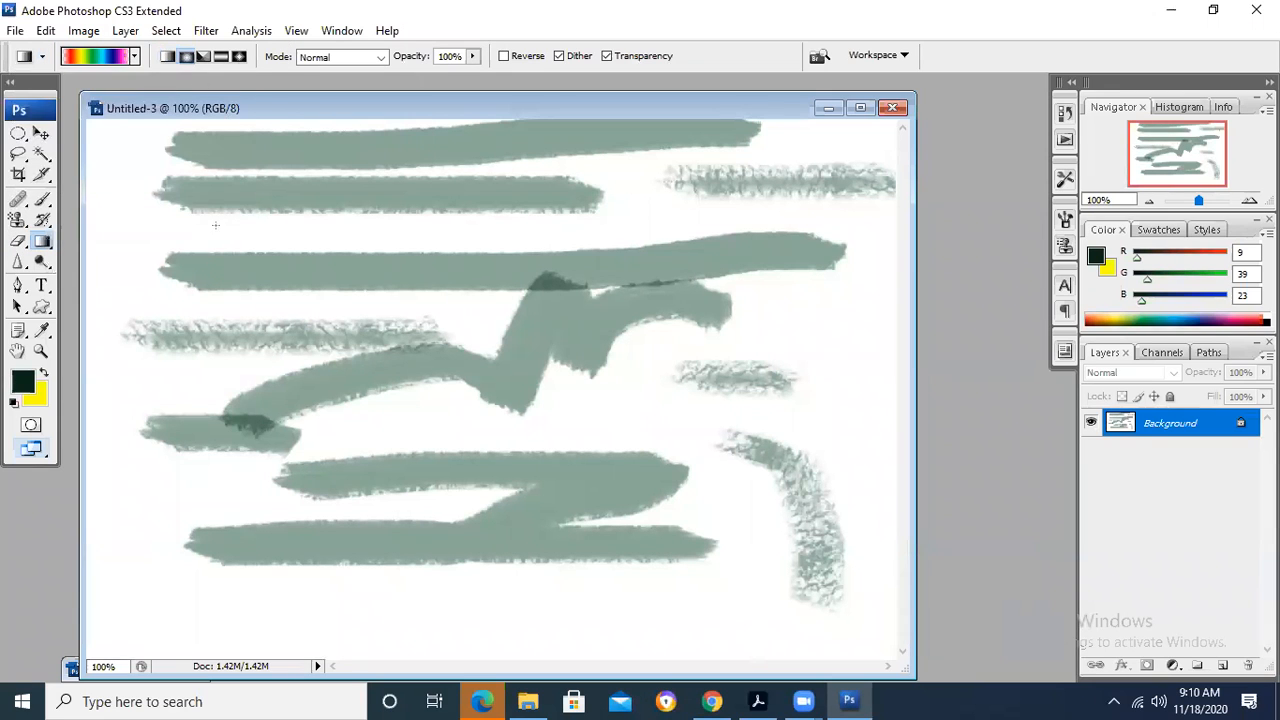
pyautogui.moveTo(112, 218); pyautogui.dragTo(214, 218)
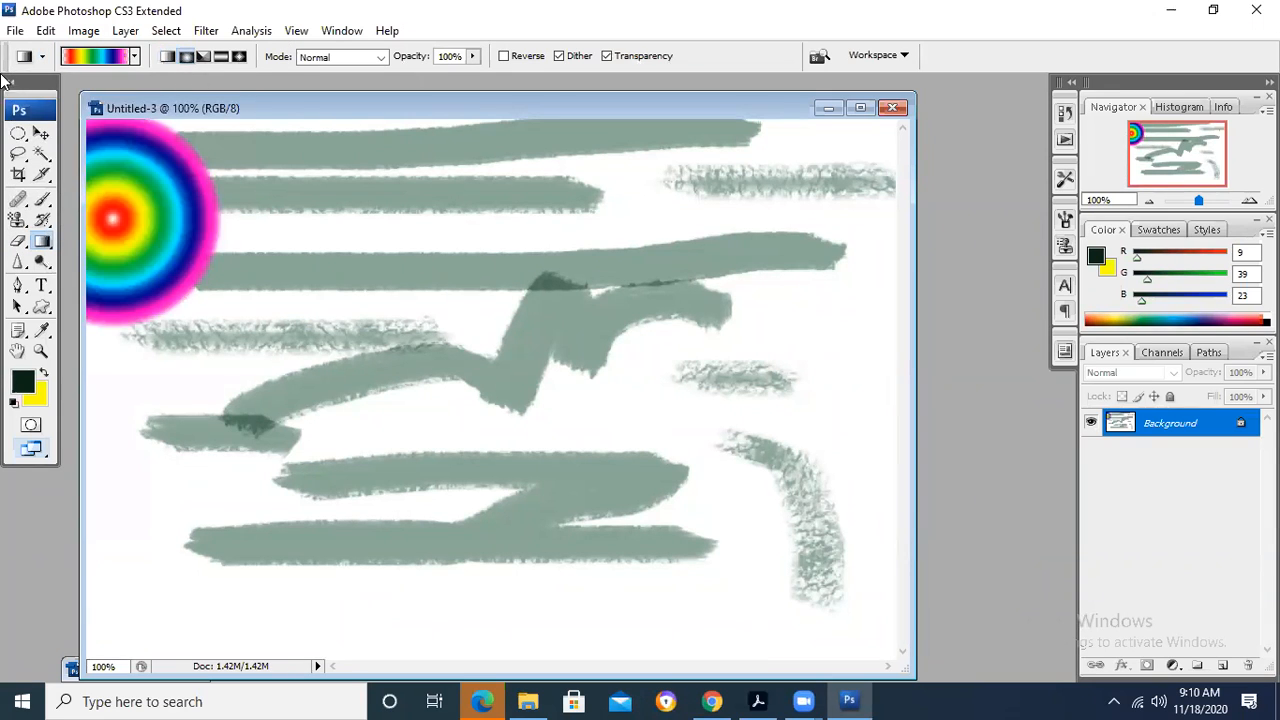
# - Try to move the artwork on the locked Background layer with the Move Tool
pyautogui.click(40, 133)
pyautogui.moveTo(278, 255); pyautogui.dragTo(331, 287)
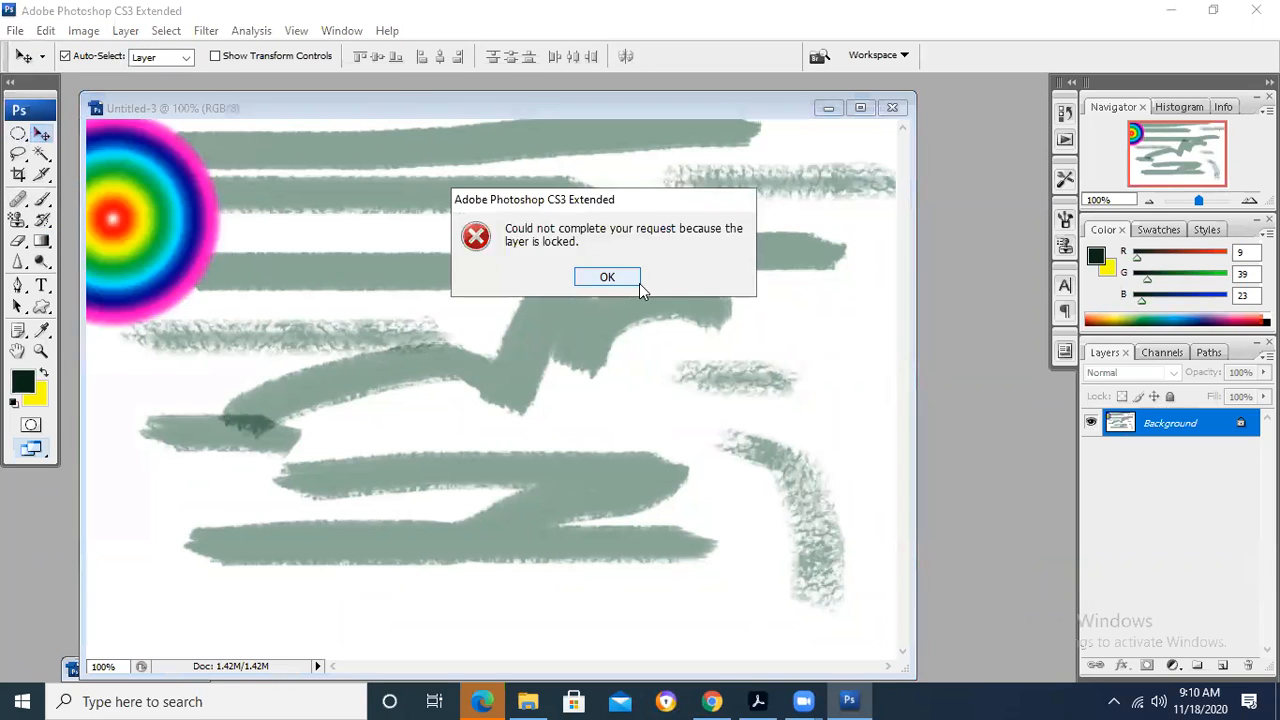
pyautogui.click(596, 277)
pyautogui.click(574, 352)
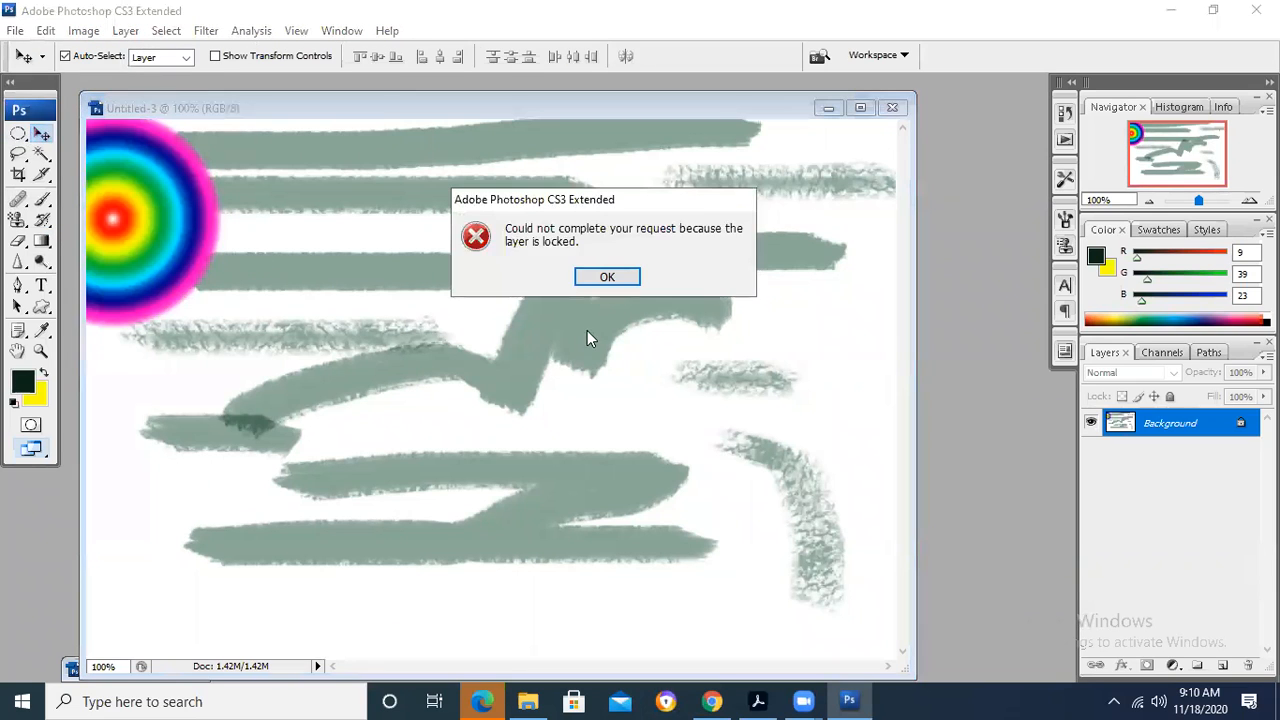
pyautogui.click(606, 278)
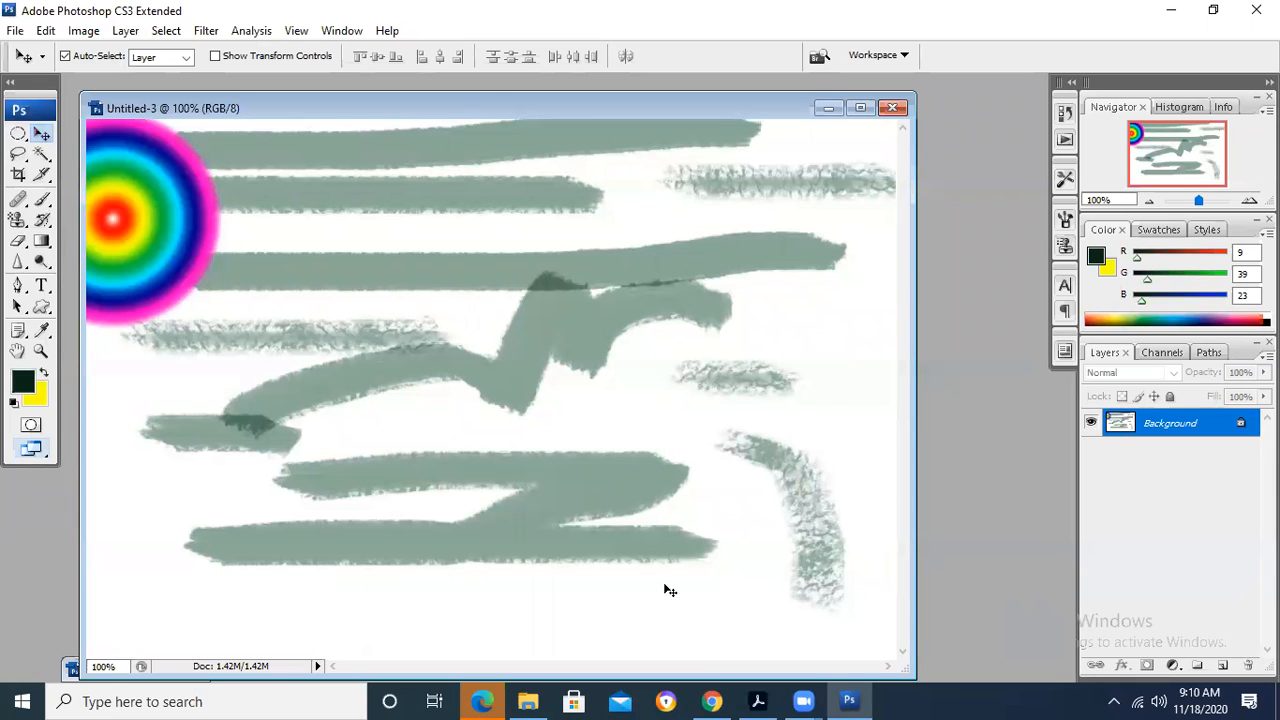
# - Switch to the Chapter 7 PDF in Acrobat and read on to the image Transform and Scale steps
pyautogui.moveTo(757, 701)
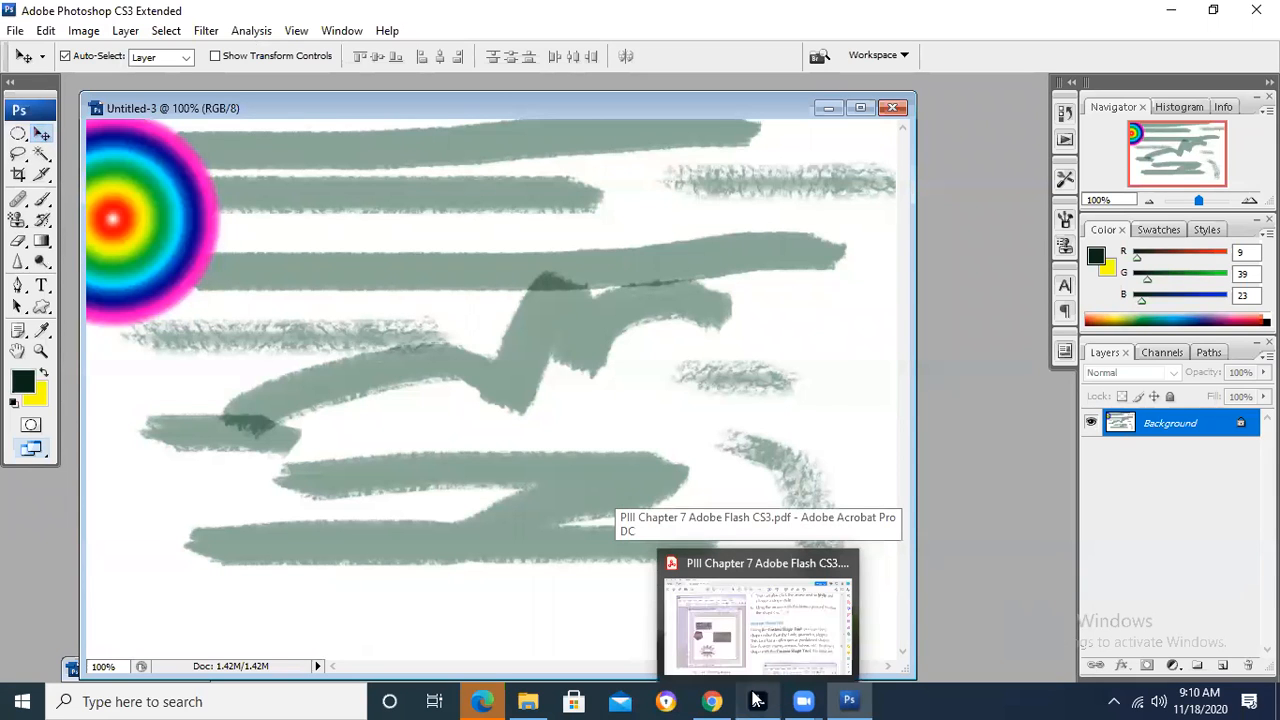
pyautogui.click(757, 701)
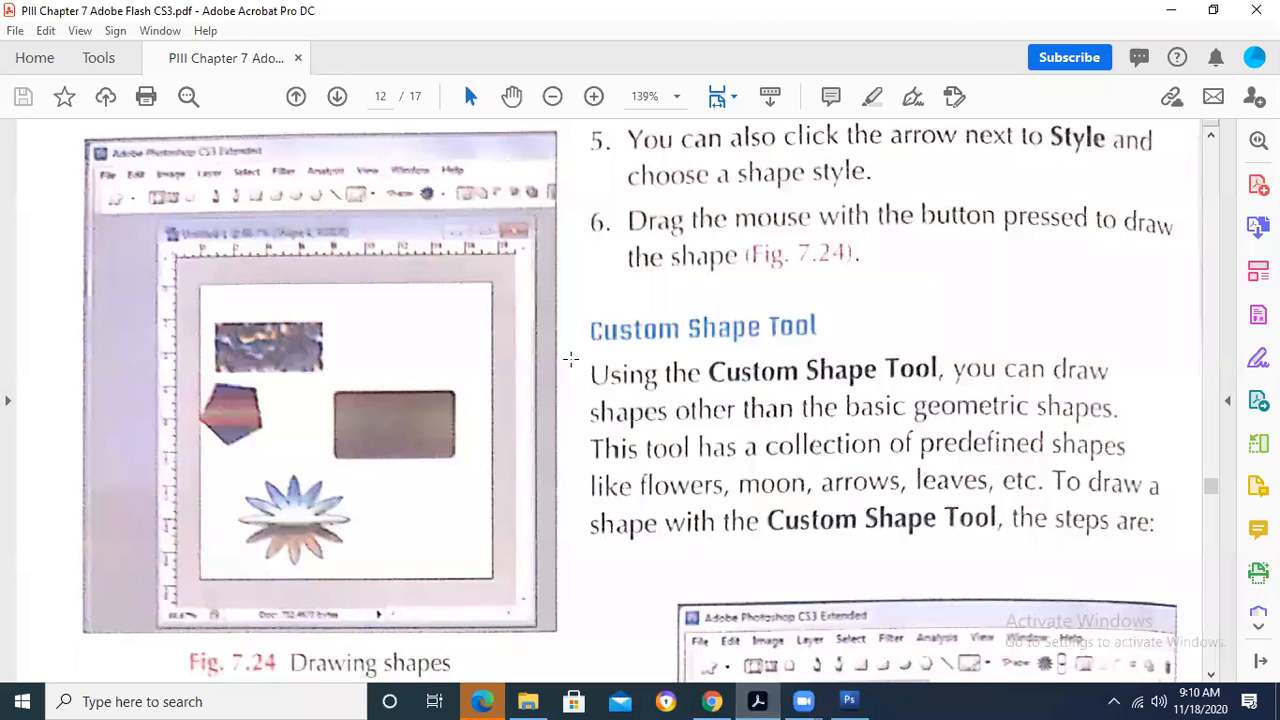
pyautogui.scroll(-10, 572, 365)
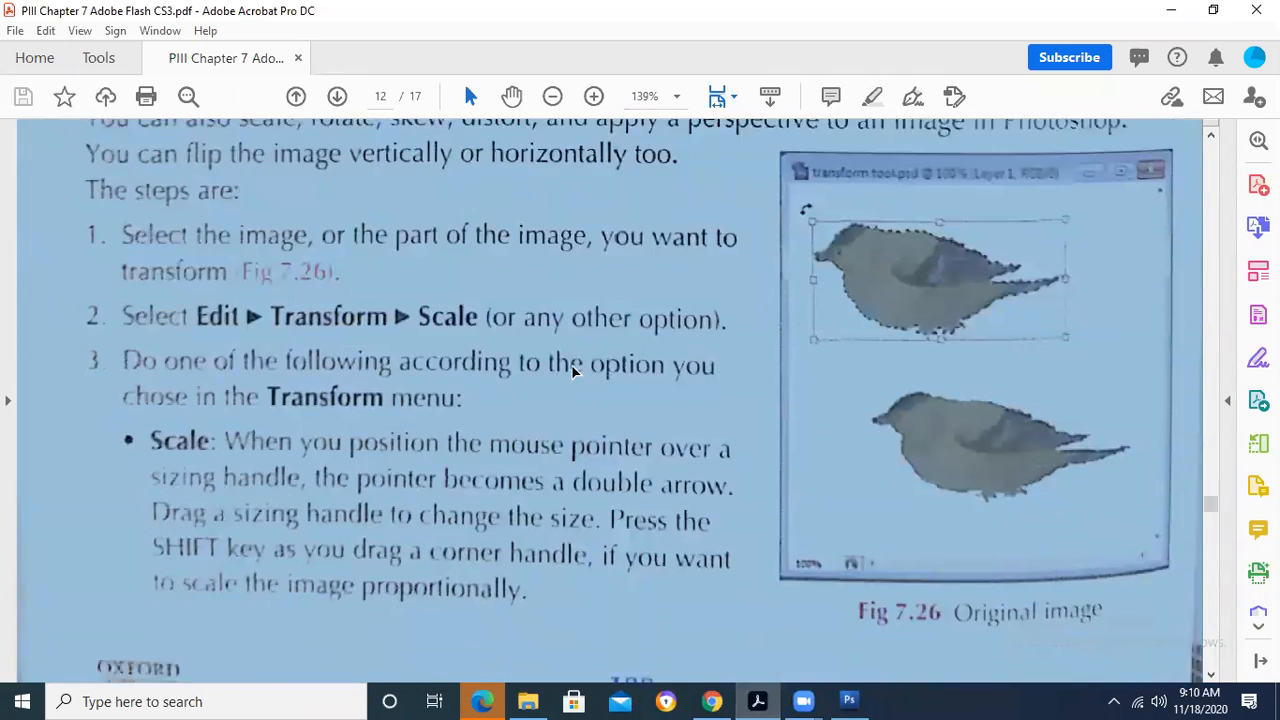